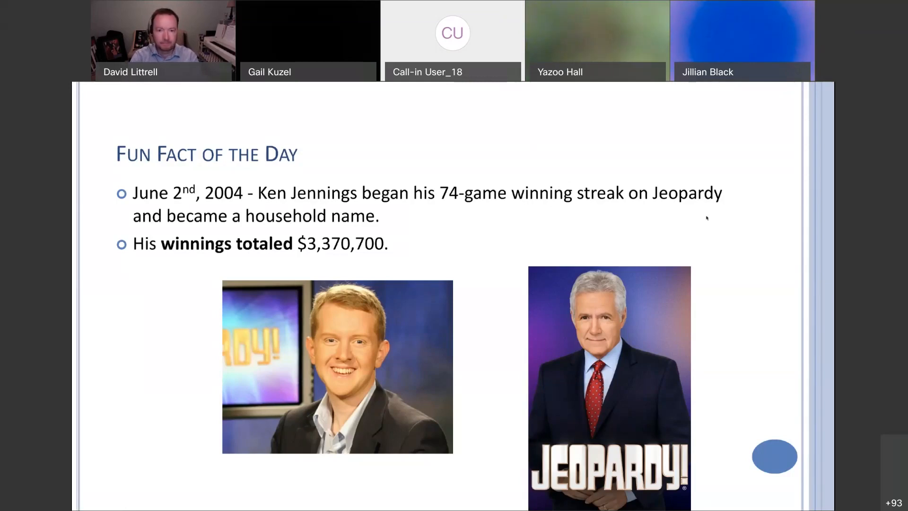
# End the slide show past the Questions slide, move the presentation window out of the way, and switch to Chrome.
pyautogui.click(505, 274)
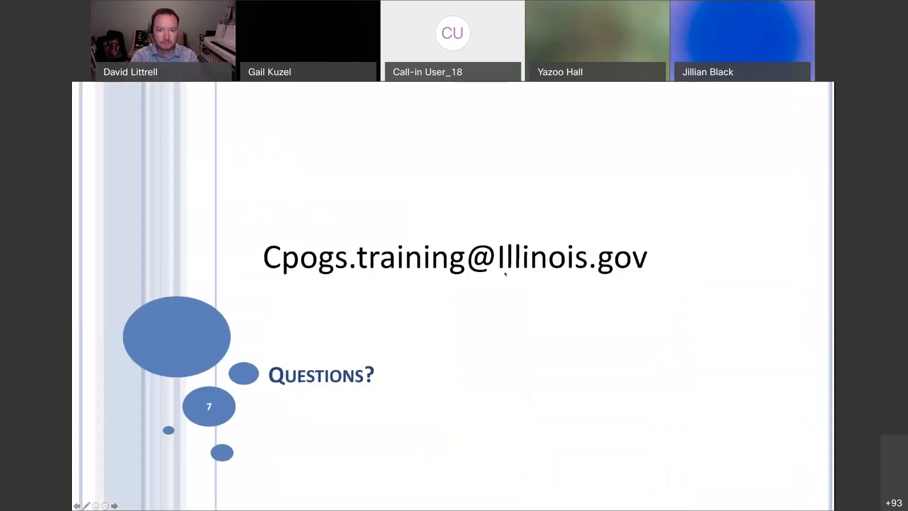
pyautogui.press('Escape')
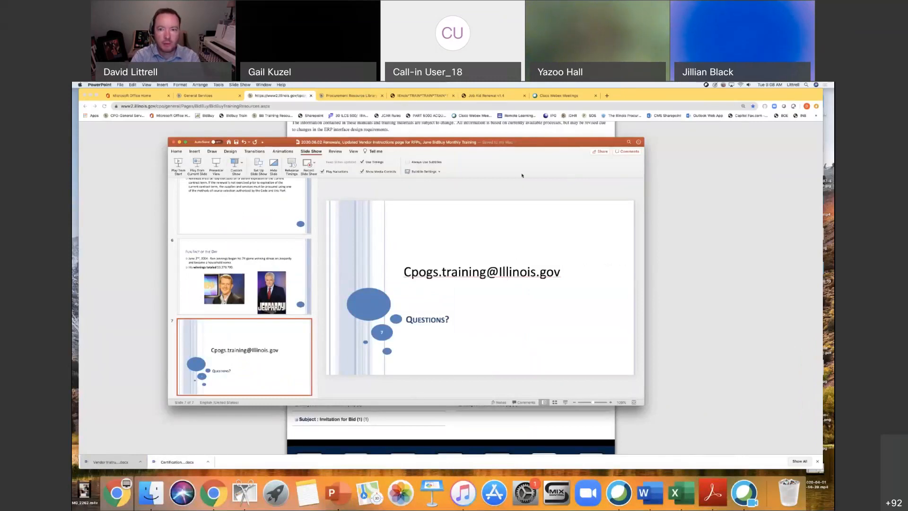
pyautogui.moveTo(531, 149); pyautogui.dragTo(518, 203)
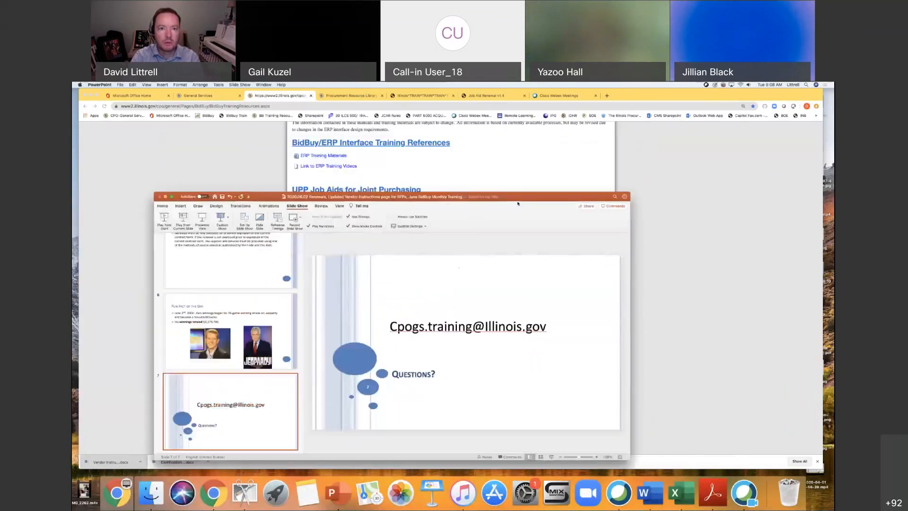
pyautogui.click(514, 174)
# Place the BidBuy training and Job Aid Renewal tabs ahead of the Procurement Resource Library tab, and show the job aid's first page.
pyautogui.click(493, 96)
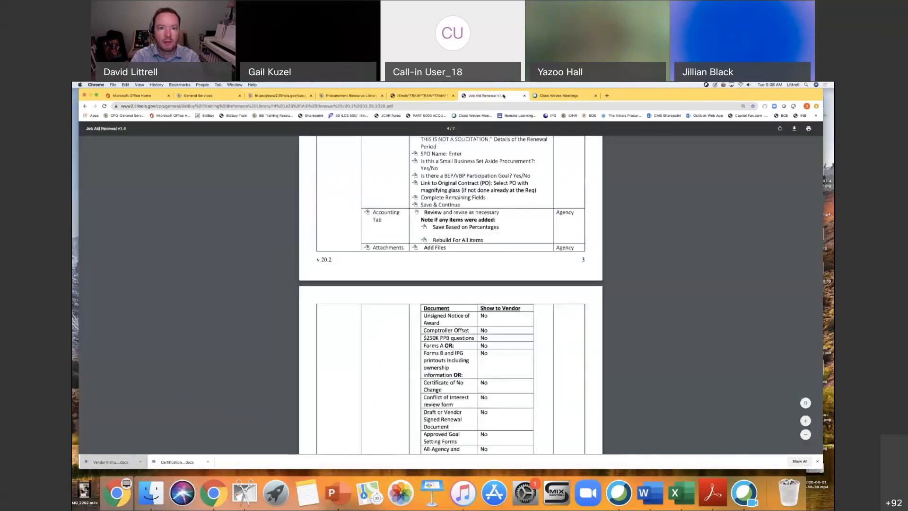
pyautogui.click(420, 96)
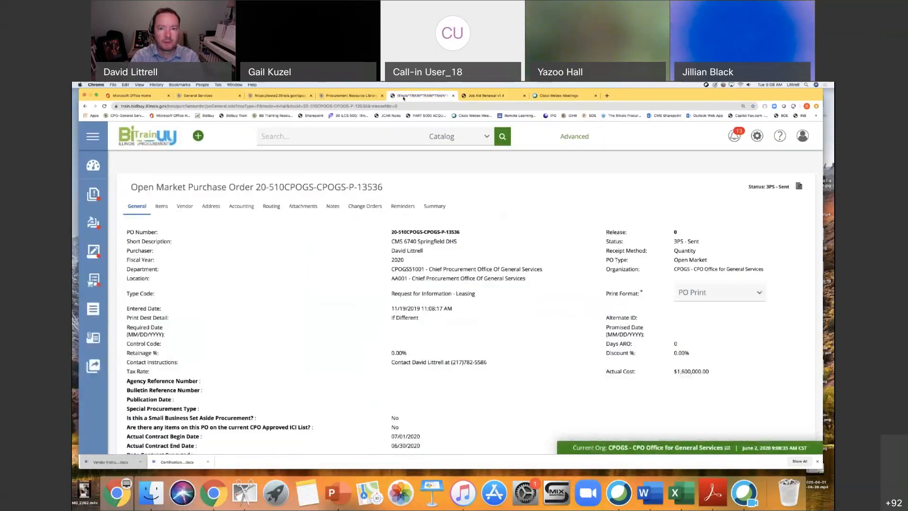
pyautogui.moveTo(502, 95); pyautogui.dragTo(427, 97)
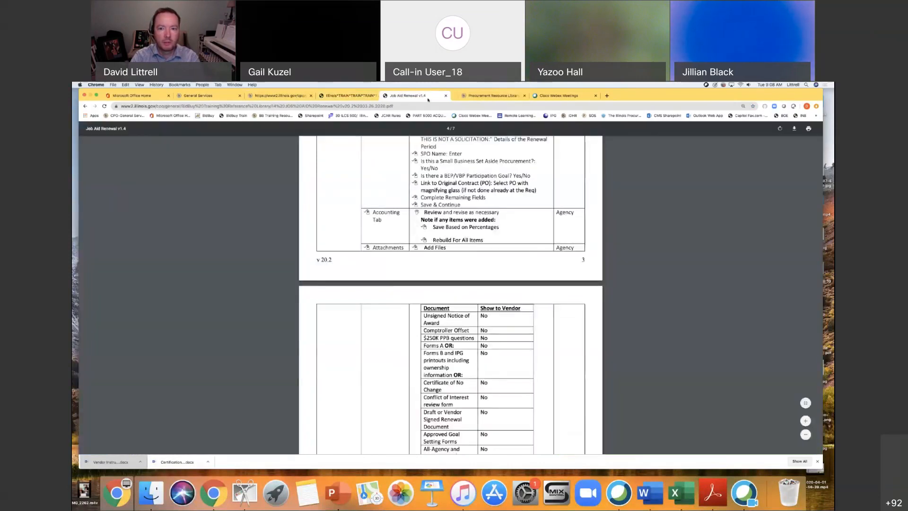
pyautogui.scroll(20, 528, 252)
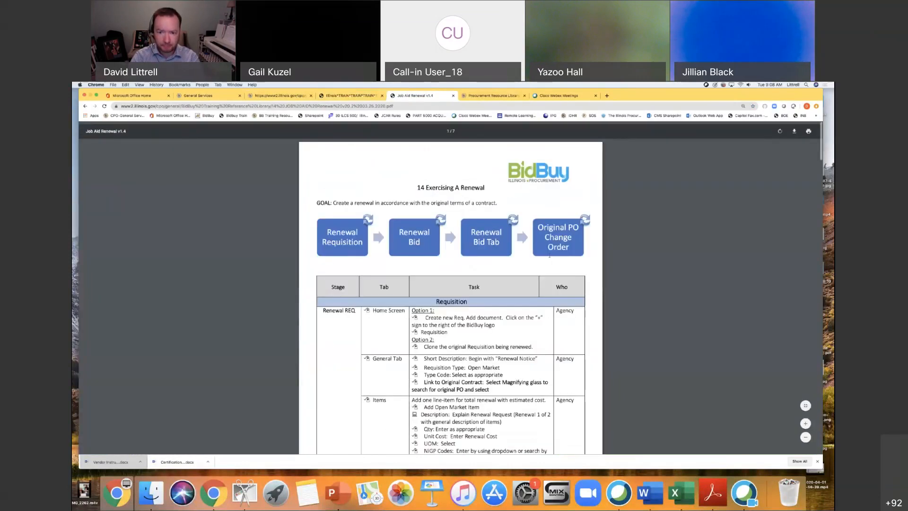
pyautogui.scroll(-1, 592, 251)
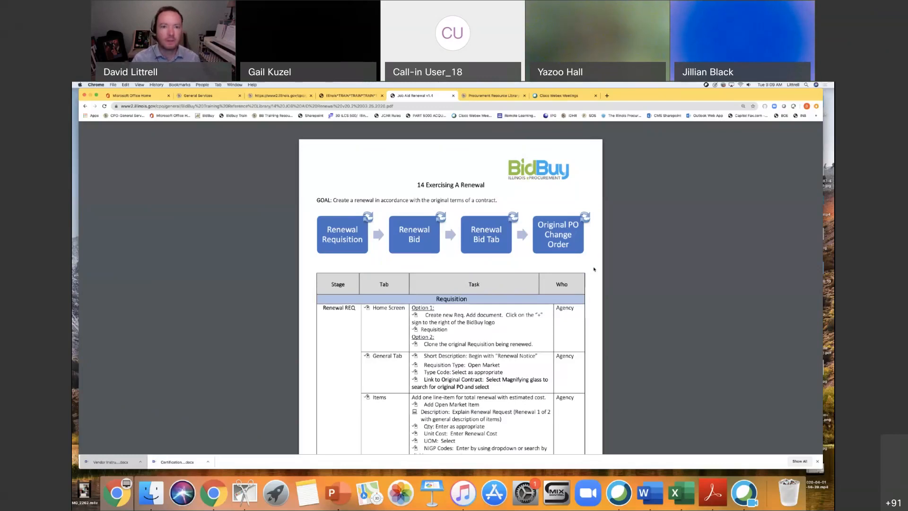
# Return to the BidBuy training site's home dashboard and start a new requisition.
pyautogui.click(360, 96)
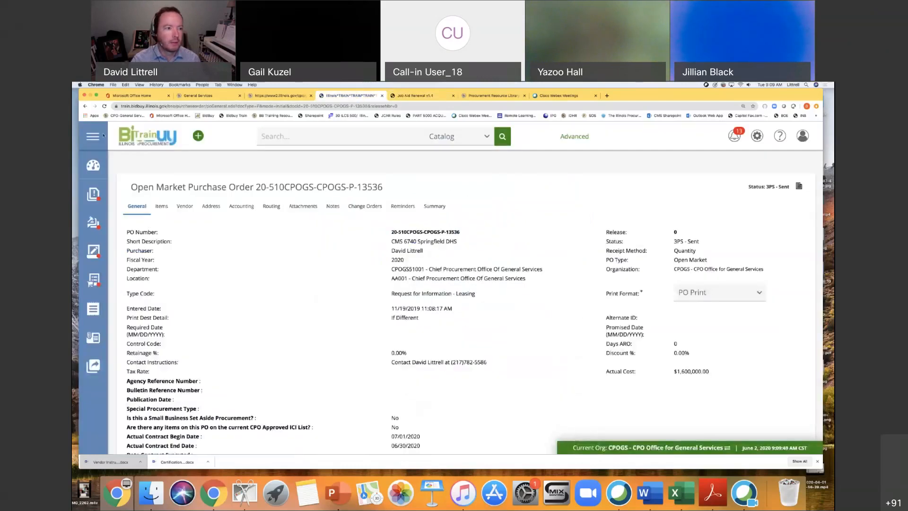
pyautogui.click(93, 165)
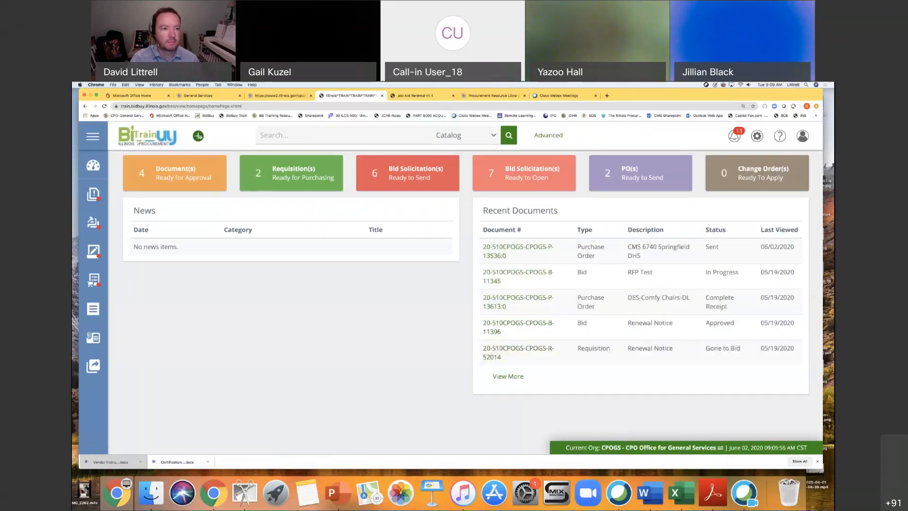
pyautogui.click(198, 136)
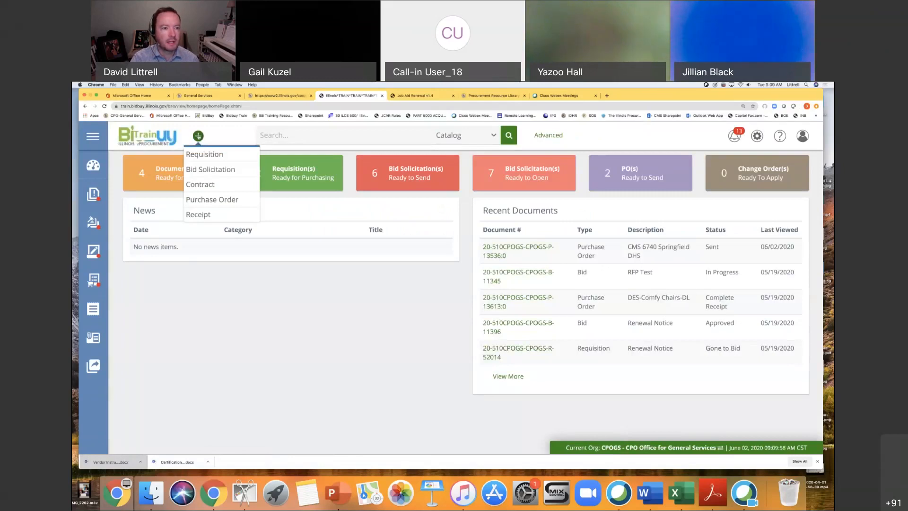
pyautogui.click(203, 155)
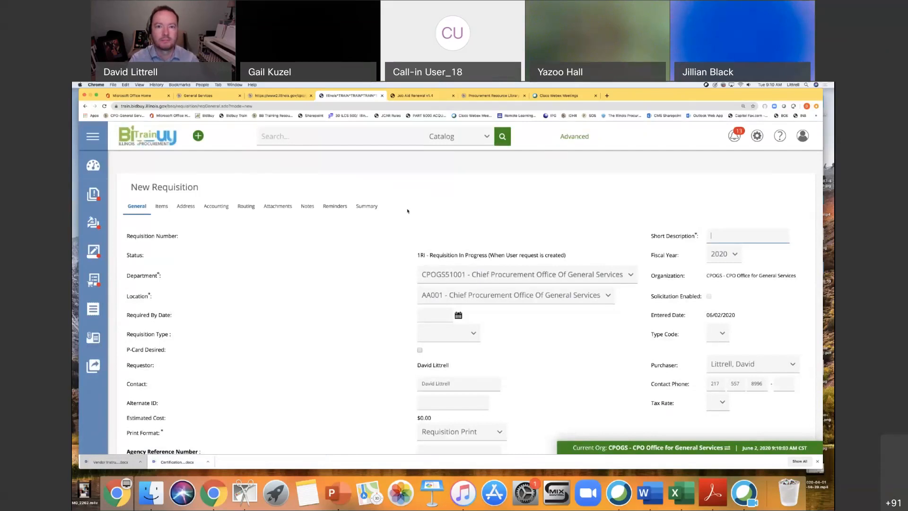
# Review the job aid's Renewal REQ instructions for the requisition's general information and items.
pyautogui.click(403, 96)
pyautogui.scroll(-2, 595, 279)
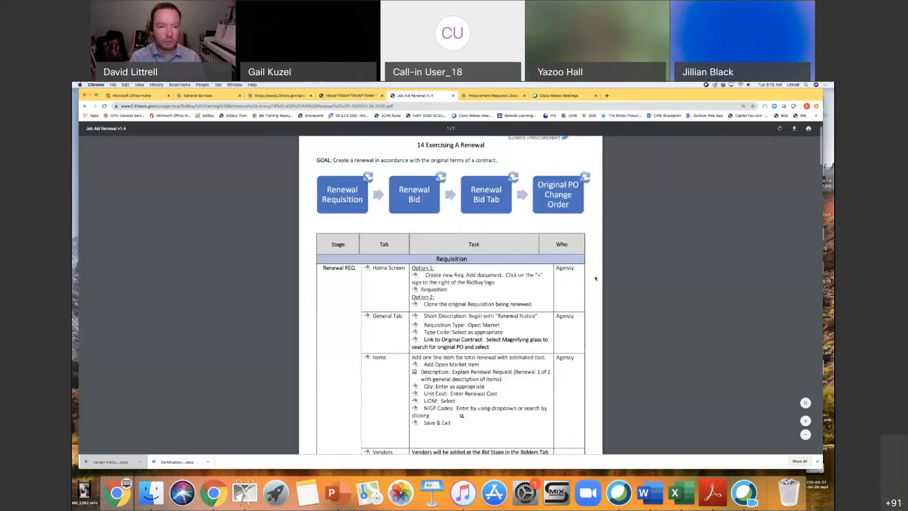
pyautogui.scroll(-3, 596, 278)
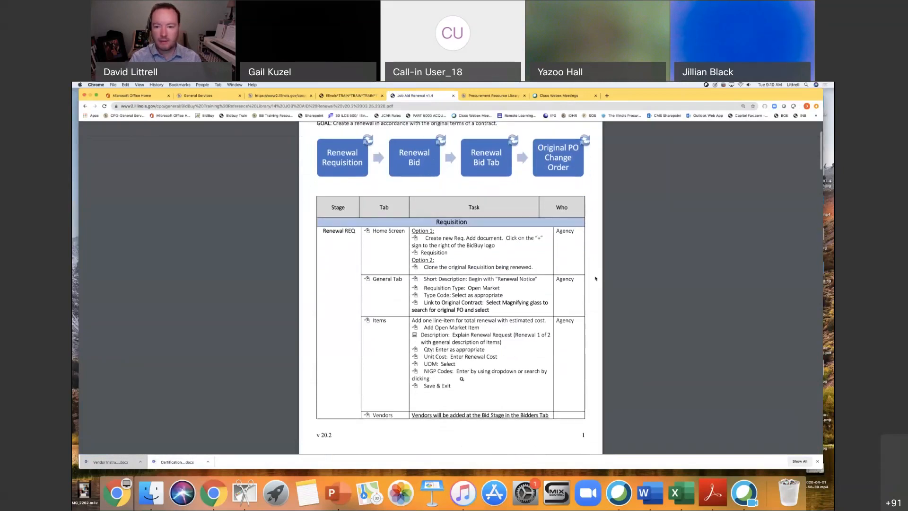
pyautogui.scroll(-2, 595, 279)
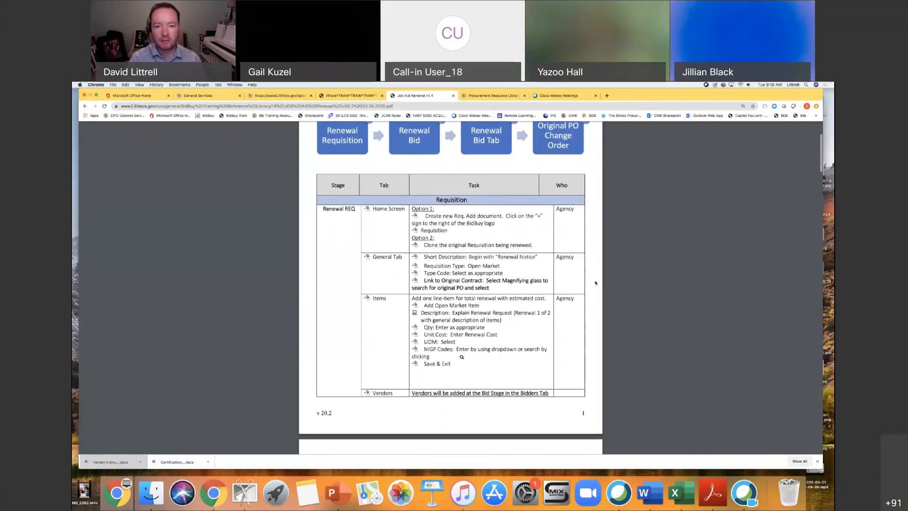
pyautogui.scroll(-1, 595, 282)
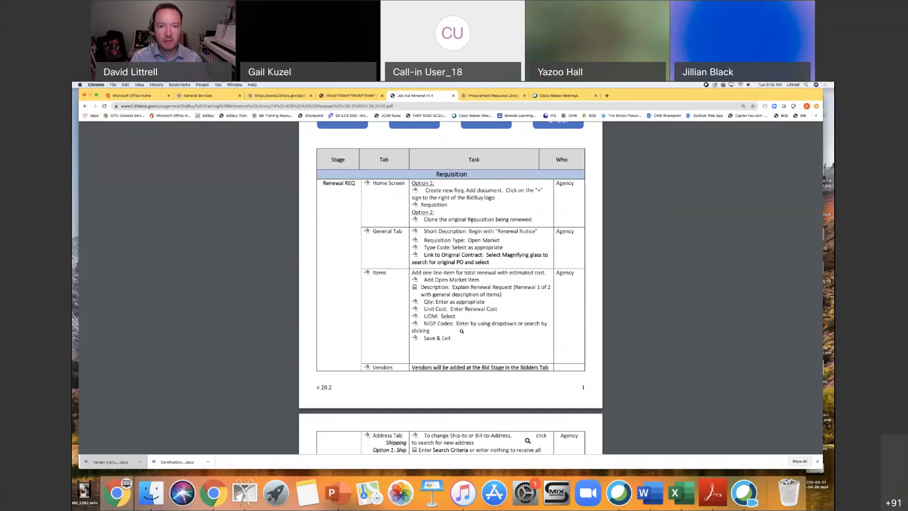
# Enter "Renewal Notice" as the short description of the new requisition.
pyautogui.click(361, 97)
pyautogui.write('Renewal NOt')
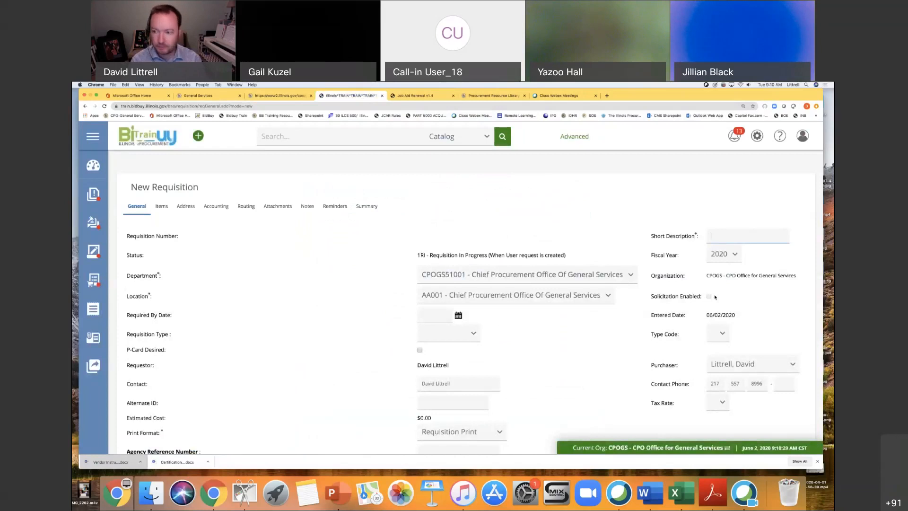
pyautogui.press('BackSpace')
pyautogui.press('BackSpace')
pyautogui.write('otice')
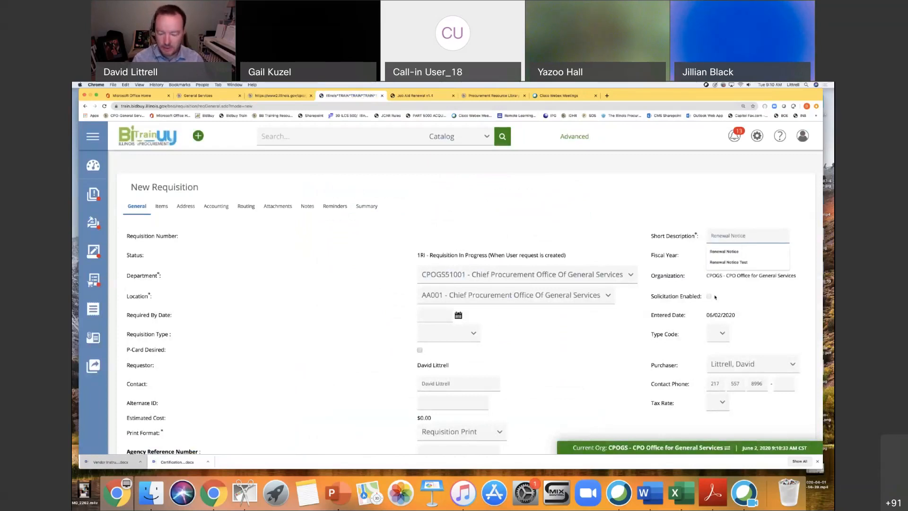
pyautogui.write(' -')
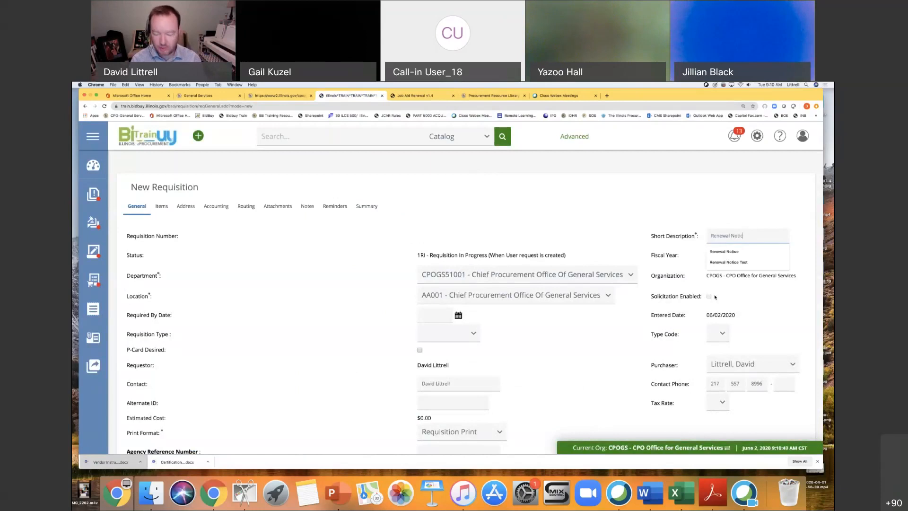
pyautogui.write('e')
pyautogui.click(374, 308)
# Check the job aid, and set the requisition type to Open Market and the type code to Equipment.
pyautogui.scroll(-2, 613, 351)
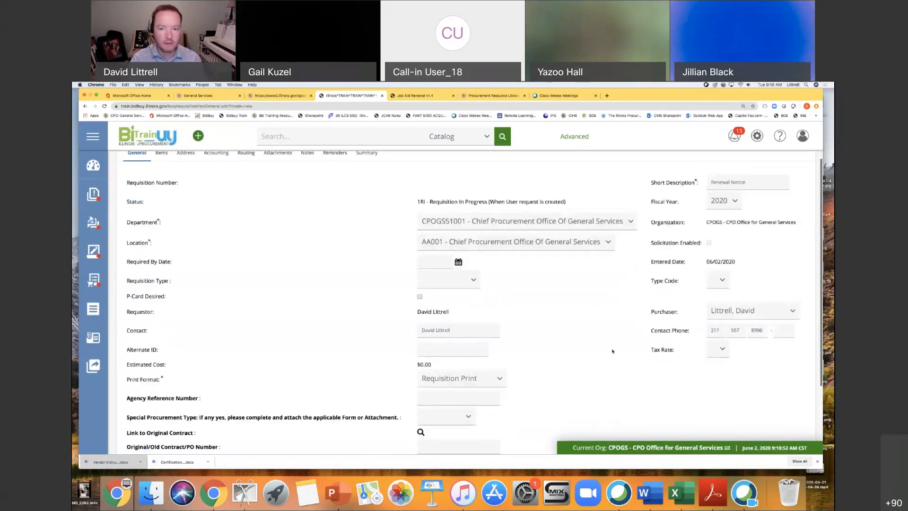
pyautogui.hotkey('ctrl', 'Tab')
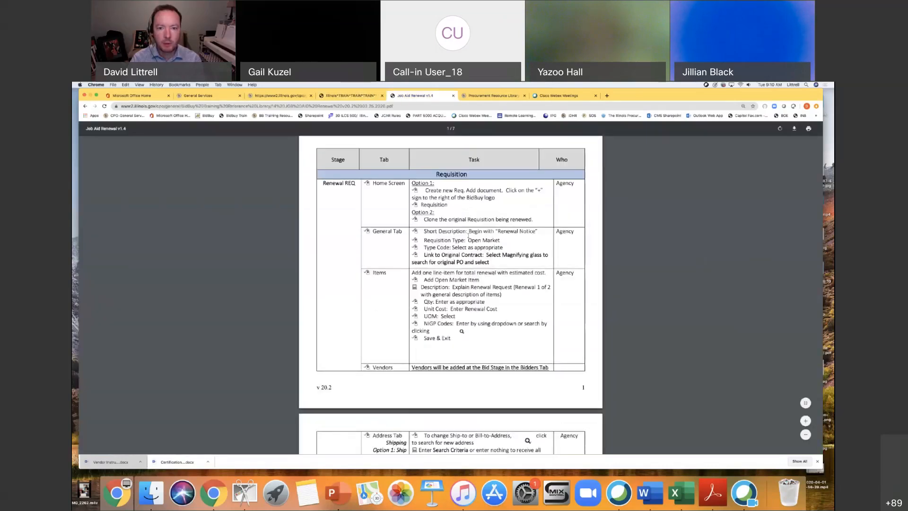
pyautogui.click(353, 95)
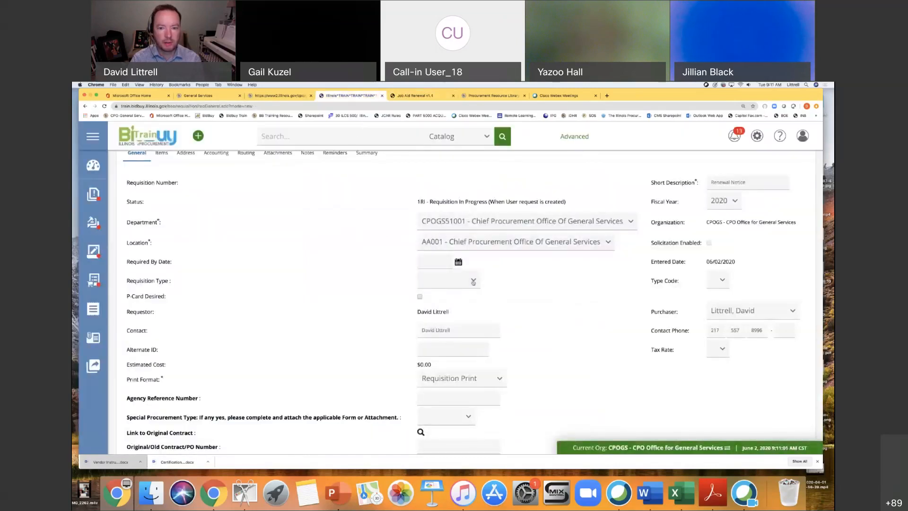
pyautogui.click(473, 282)
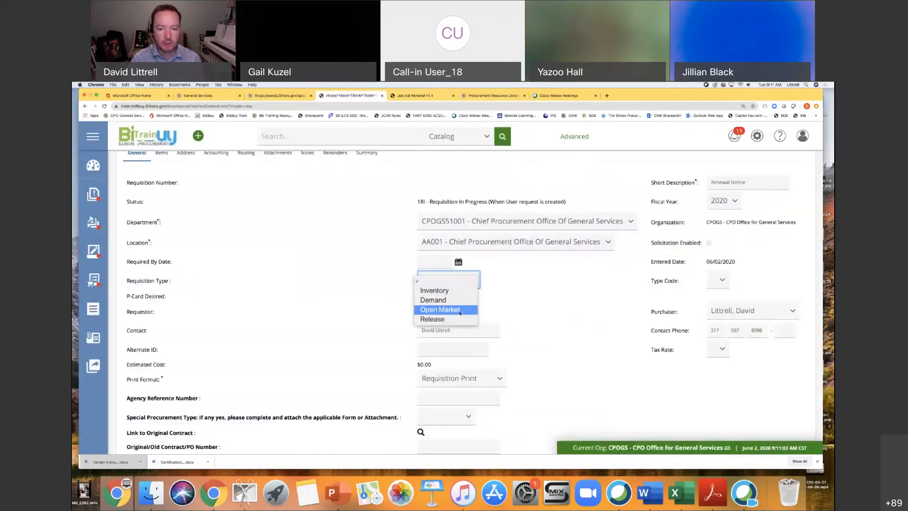
pyautogui.click(458, 310)
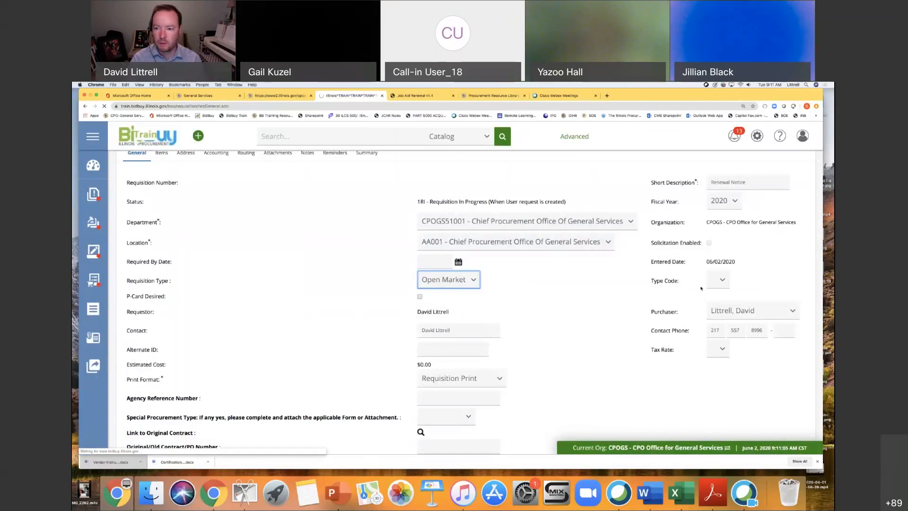
pyautogui.scroll(-1, 750, 298)
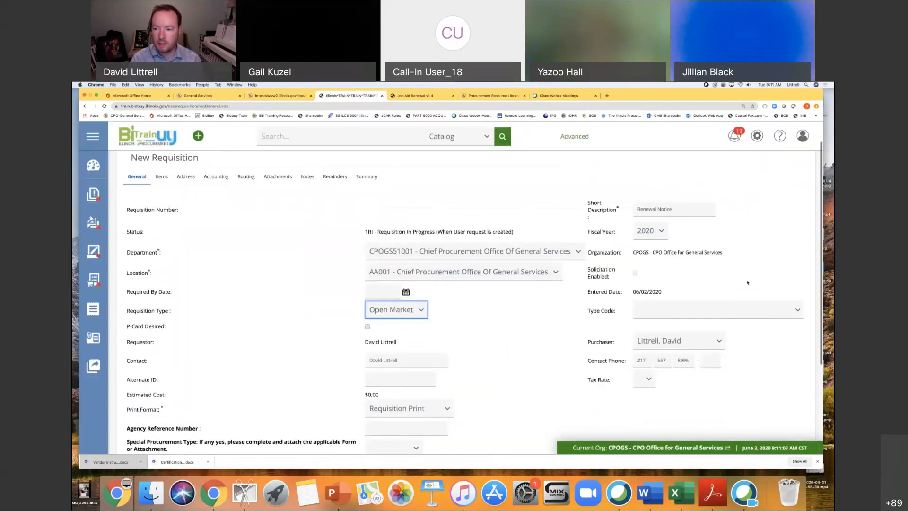
pyautogui.click(725, 310)
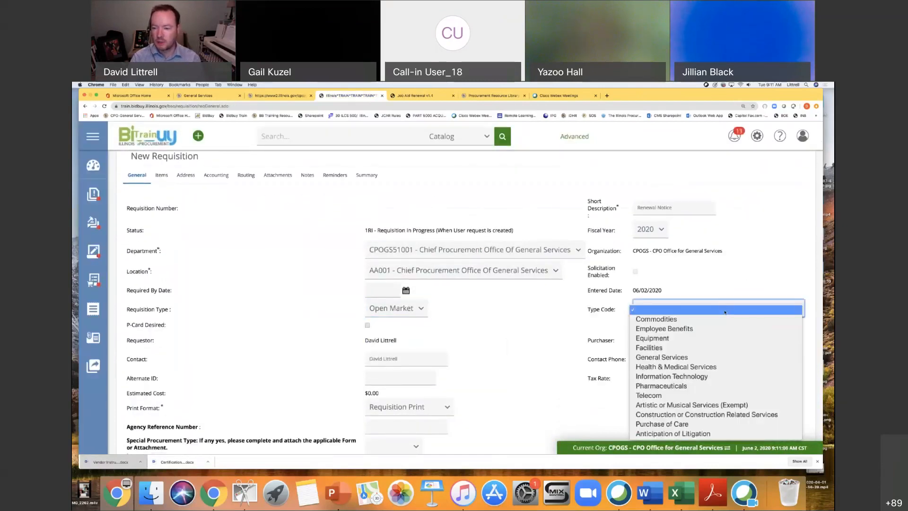
pyautogui.click(681, 339)
# Open the Link to Original Contract search, set its document type to Purchase Orders, and enlarge the search window.
pyautogui.scroll(-5, 509, 331)
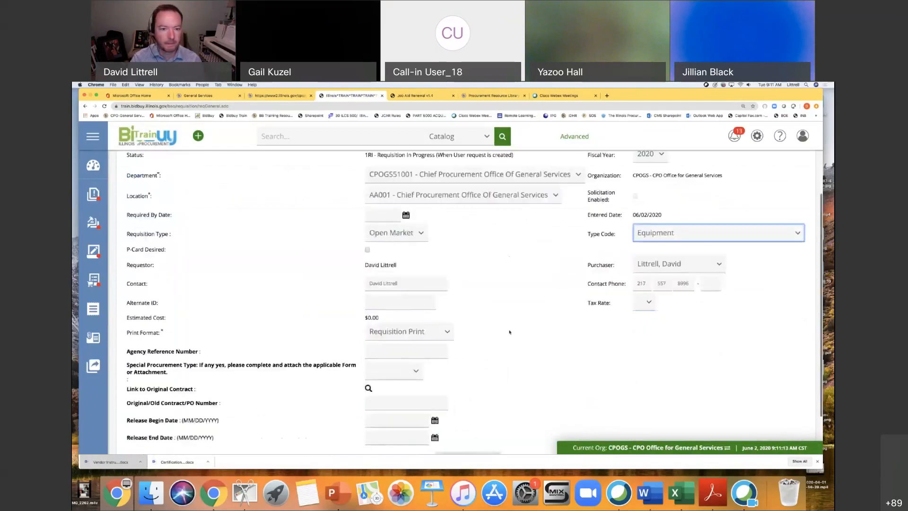
pyautogui.scroll(-1, 509, 332)
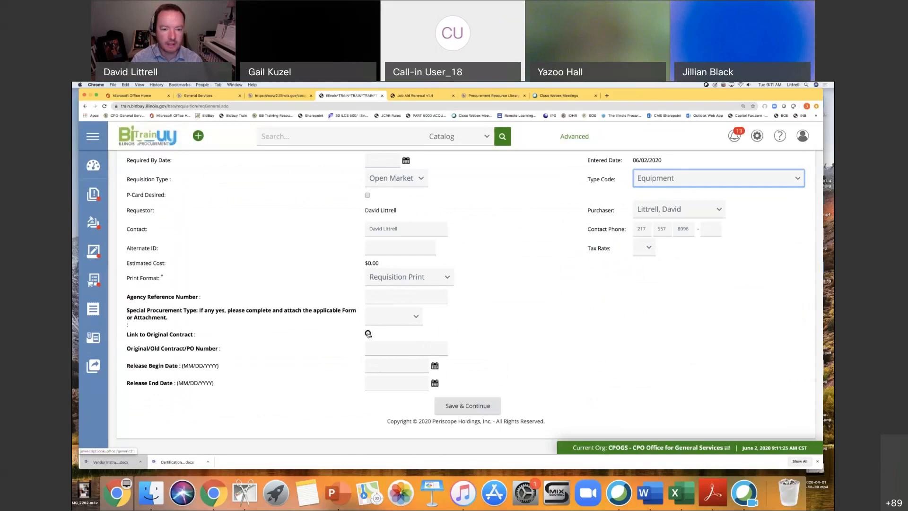
pyautogui.click(369, 334)
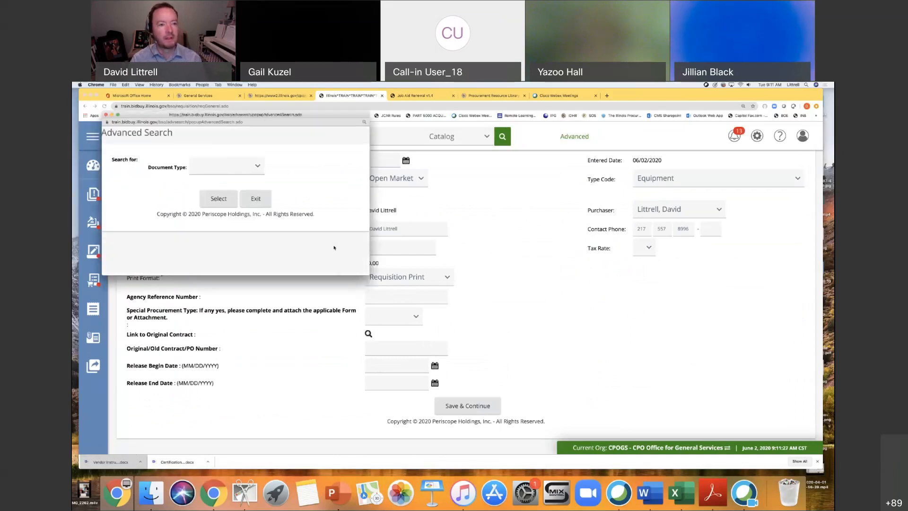
pyautogui.click(259, 166)
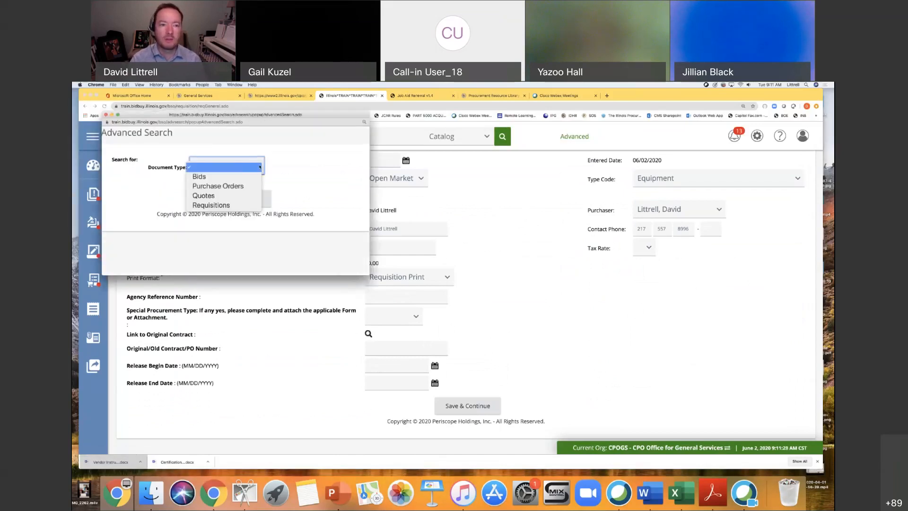
pyautogui.click(222, 186)
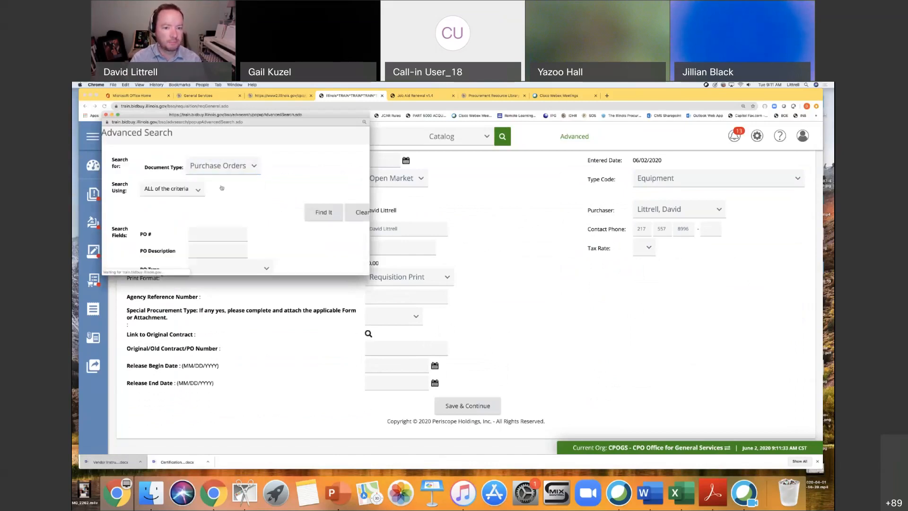
pyautogui.moveTo(369, 274); pyautogui.dragTo(533, 380)
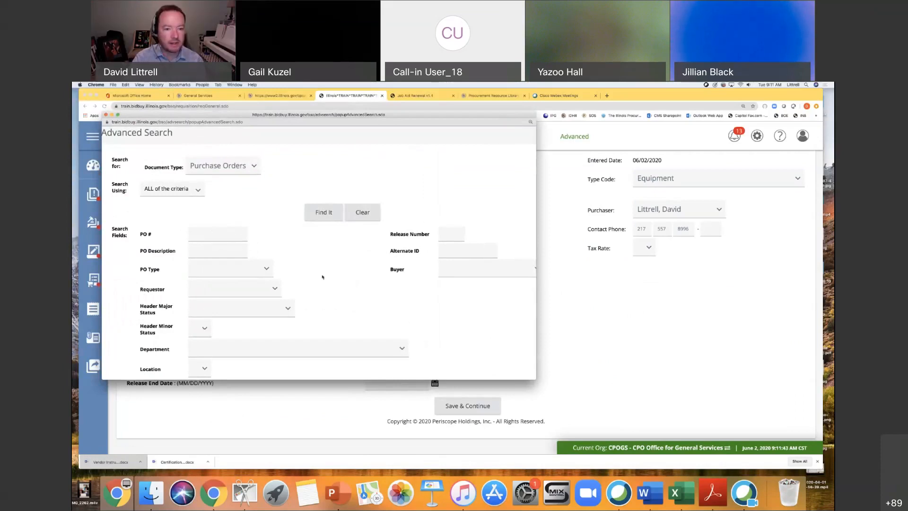
# Search the purchase orders with all criteria fields left blank and look through the first page of results.
pyautogui.scroll(-1, 453, 317)
pyautogui.scroll(-5, 453, 317)
pyautogui.scroll(4, 446, 298)
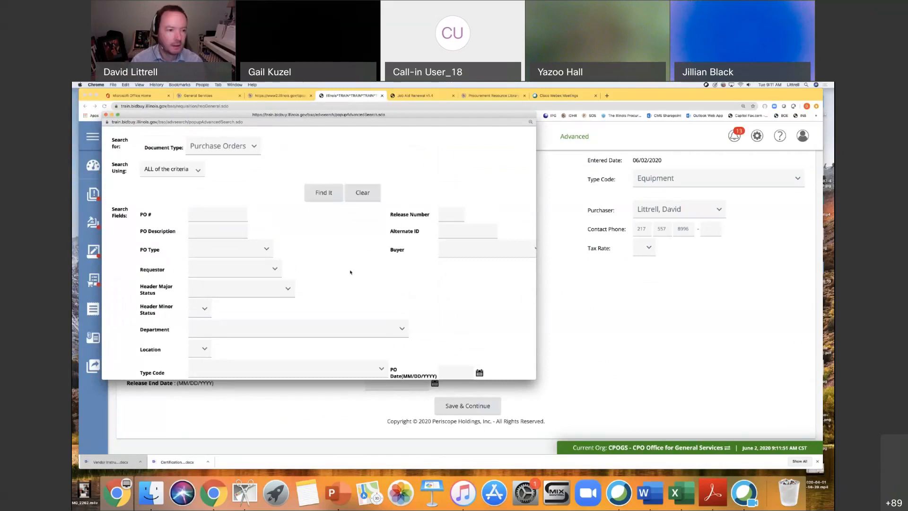
pyautogui.click(327, 193)
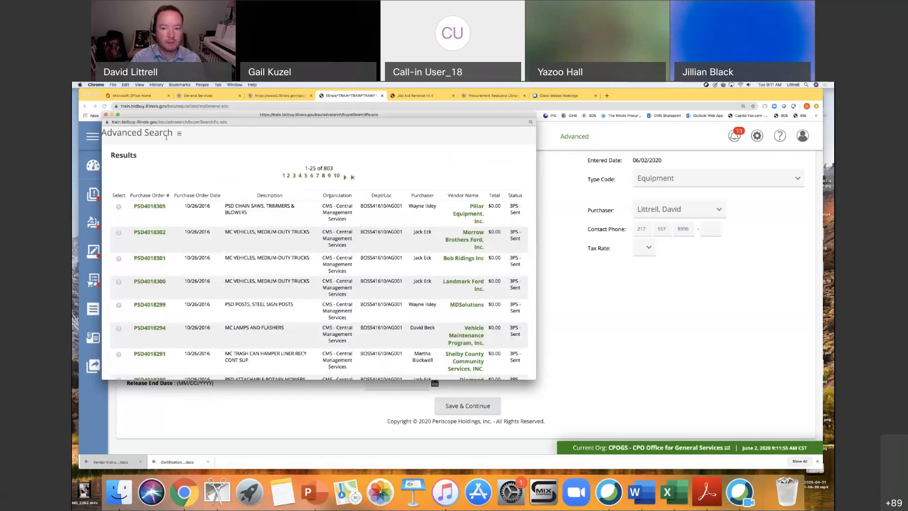
pyautogui.scroll(-15, 348, 283)
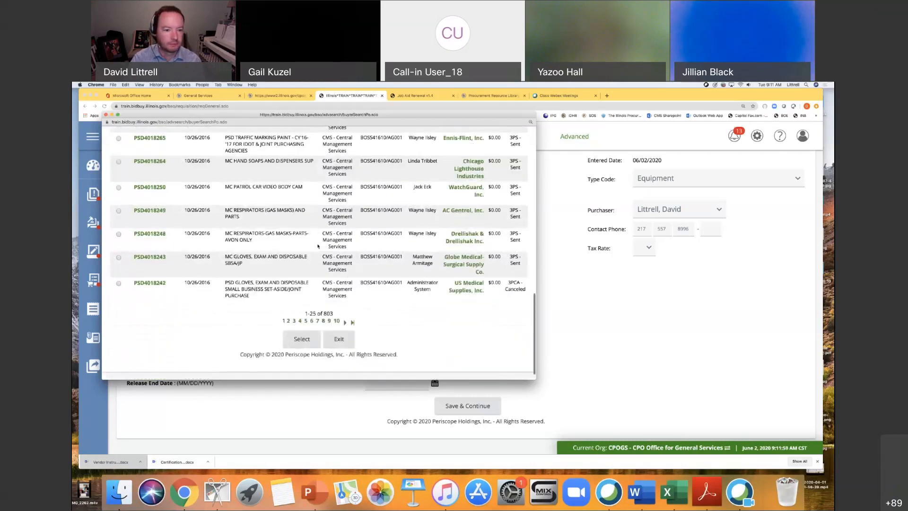
# Exit the unfiltered results, reopen the Link to Original Contract search, and set its document type to Purchase Orders.
pyautogui.click(338, 344)
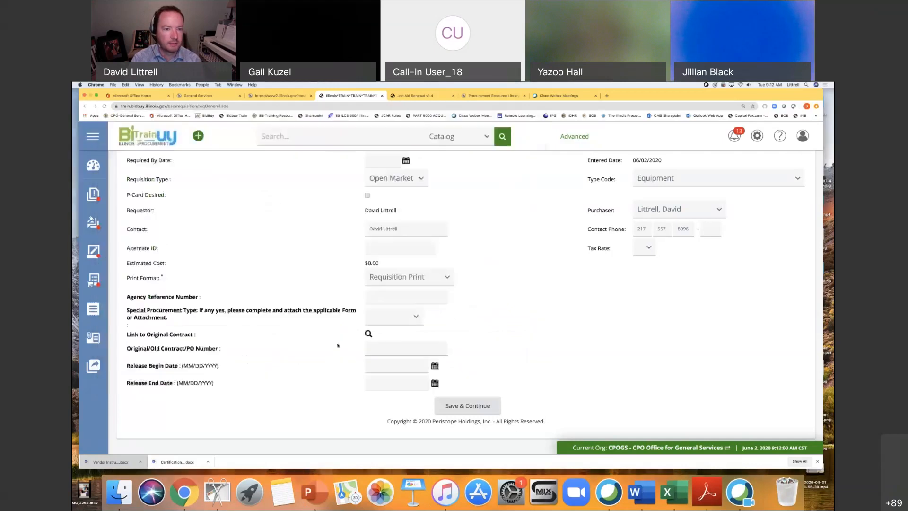
pyautogui.click(368, 334)
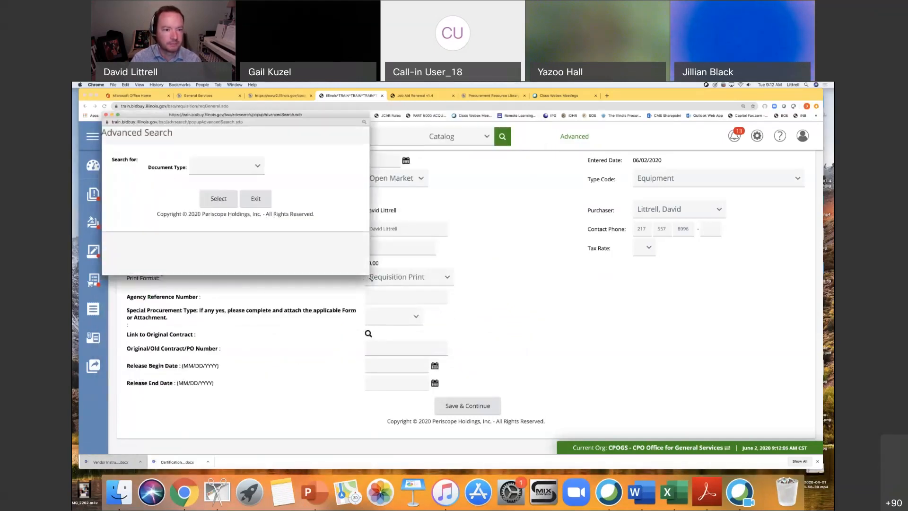
pyautogui.click(259, 167)
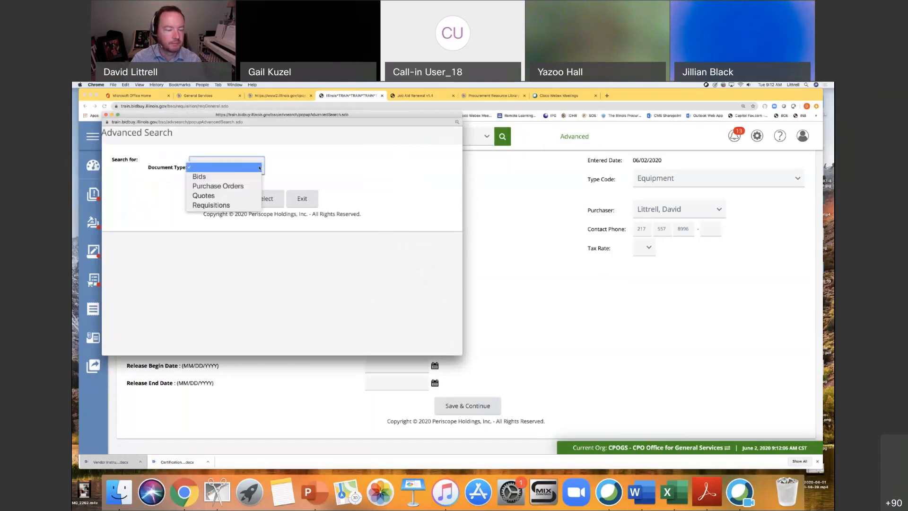
pyautogui.click(222, 188)
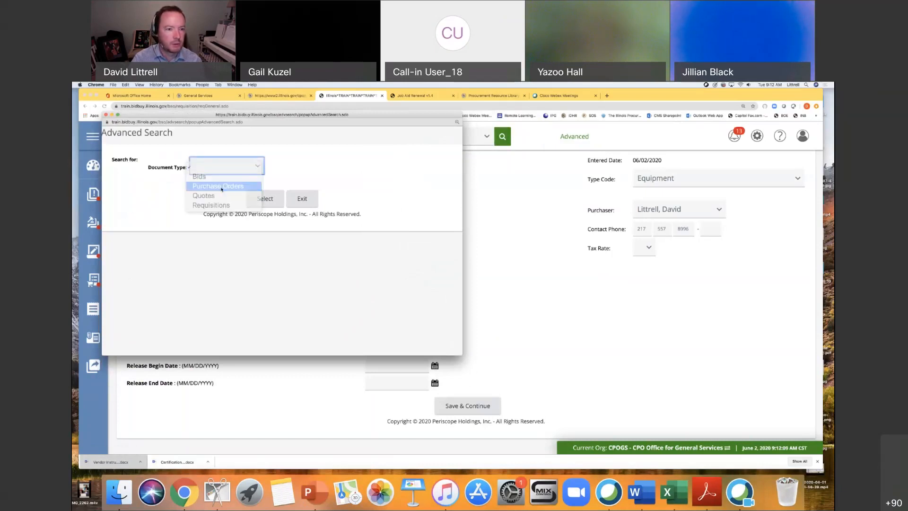
pyautogui.scroll(-1, 306, 256)
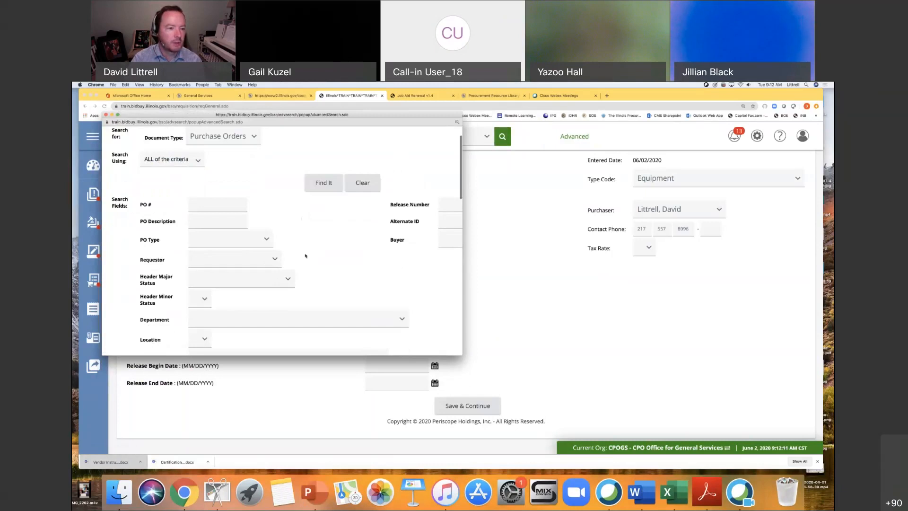
# Try to find the original contract by searching for the PO description "cms notice of award dhs".
pyautogui.click(208, 222)
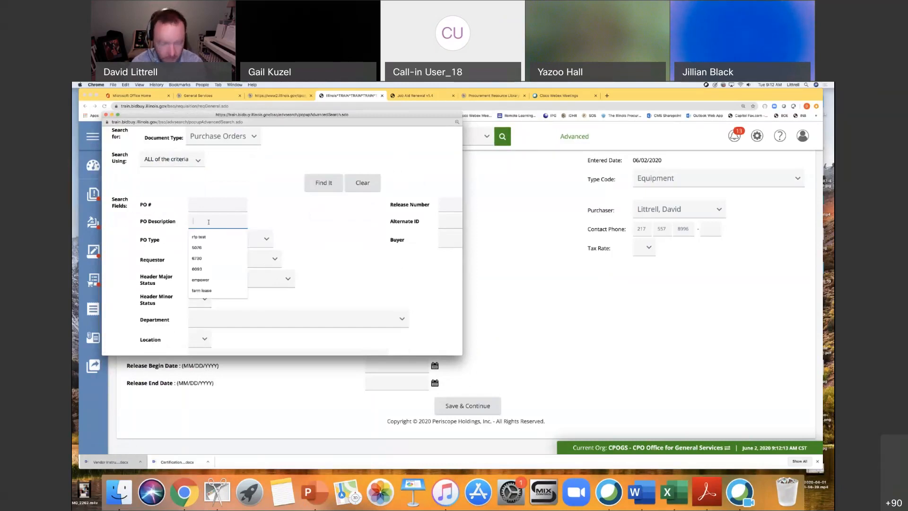
pyautogui.write('cms')
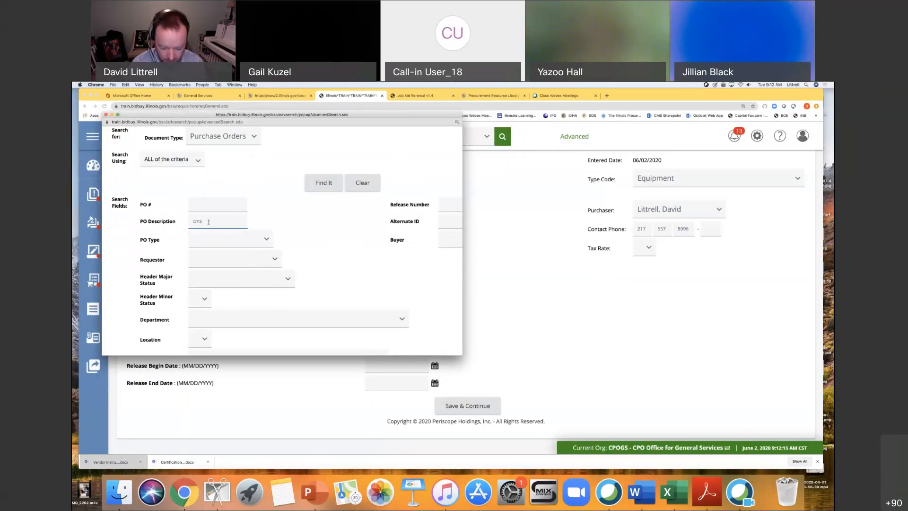
pyautogui.write(' notice of award dhs')
pyautogui.press('Return')
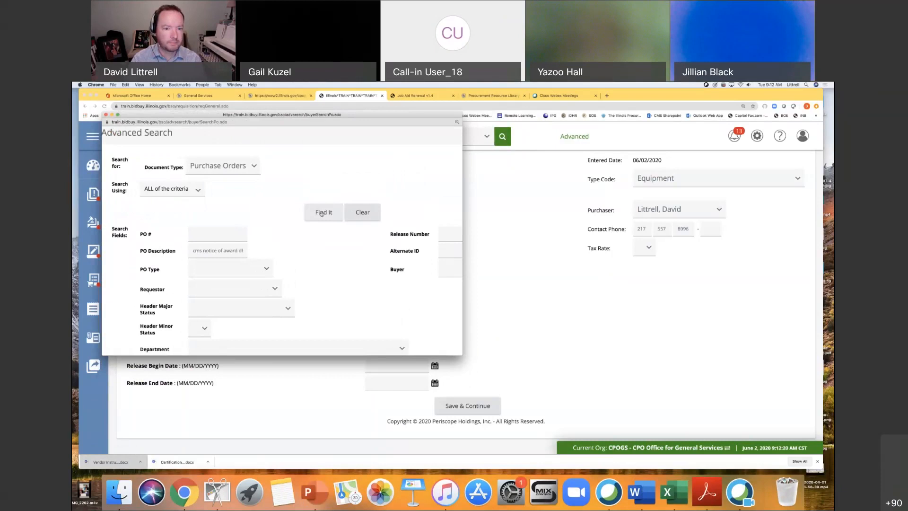
pyautogui.click(322, 216)
pyautogui.scroll(-15, 369, 275)
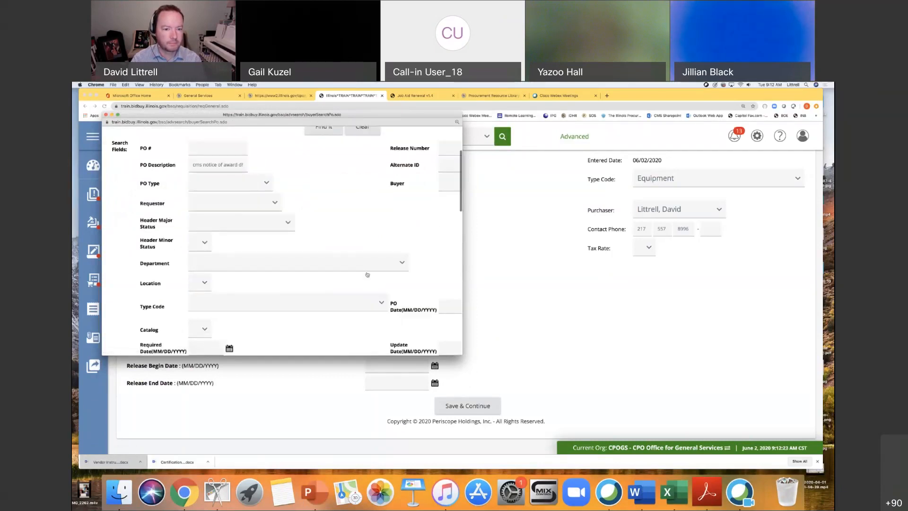
pyautogui.scroll(15, 392, 257)
pyautogui.scroll(-1, 314, 245)
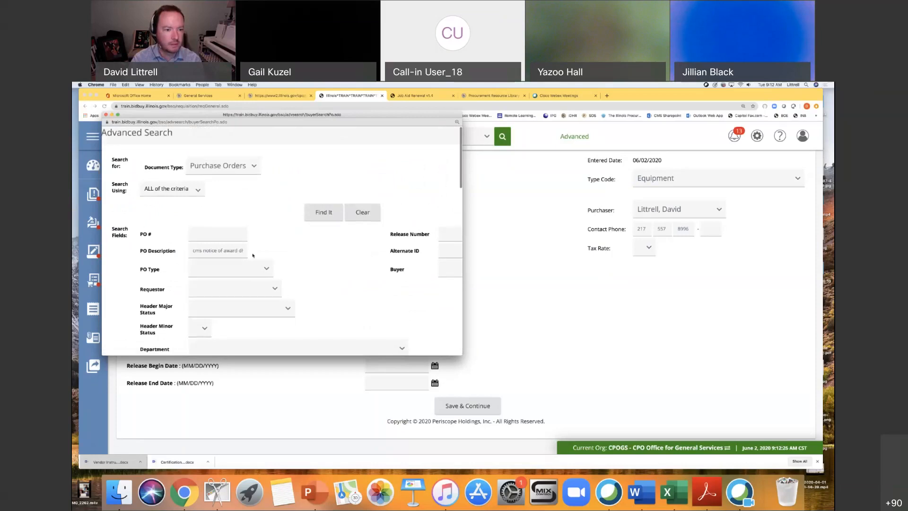
# Replace the PO description criterion with "dhs" and run the purchase order search.
pyautogui.click(227, 249)
pyautogui.moveTo(194, 250); pyautogui.dragTo(260, 252)
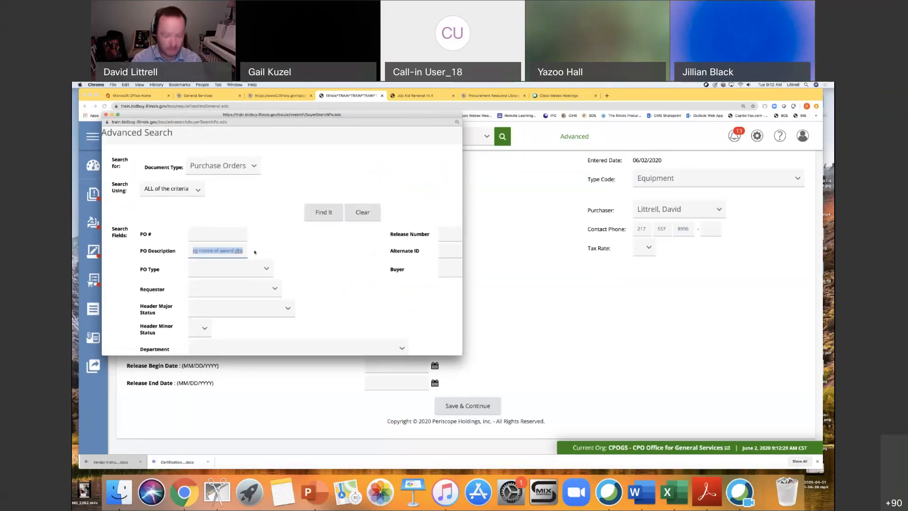
pyautogui.press('BackSpace')
pyautogui.write('dhs')
pyautogui.press('Return')
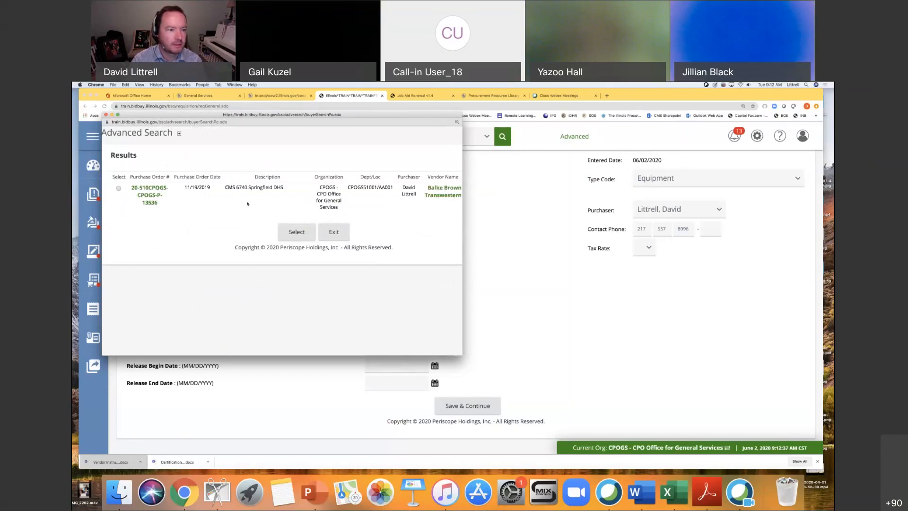
# Link the requisition to the purchase order described as "CMS 6740 Springfield DHS" and save the requisition's general information.
pyautogui.click(119, 188)
pyautogui.click(297, 232)
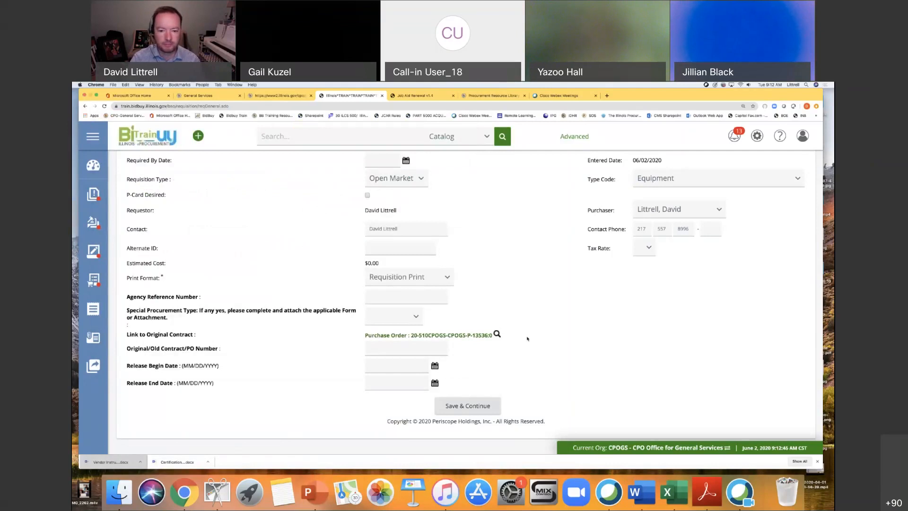
pyautogui.click(468, 406)
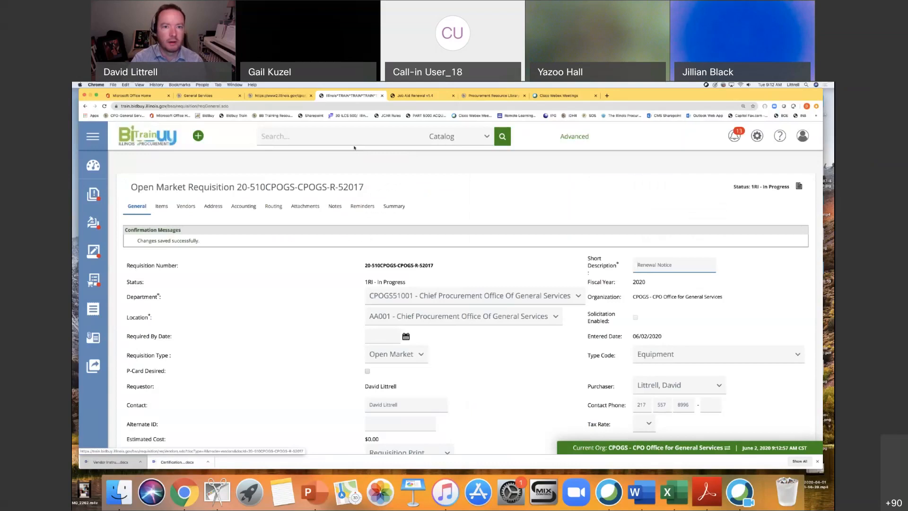
# Check the job aid's Items instructions, and add an open market item with the description "Renewal description".
pyautogui.click(405, 96)
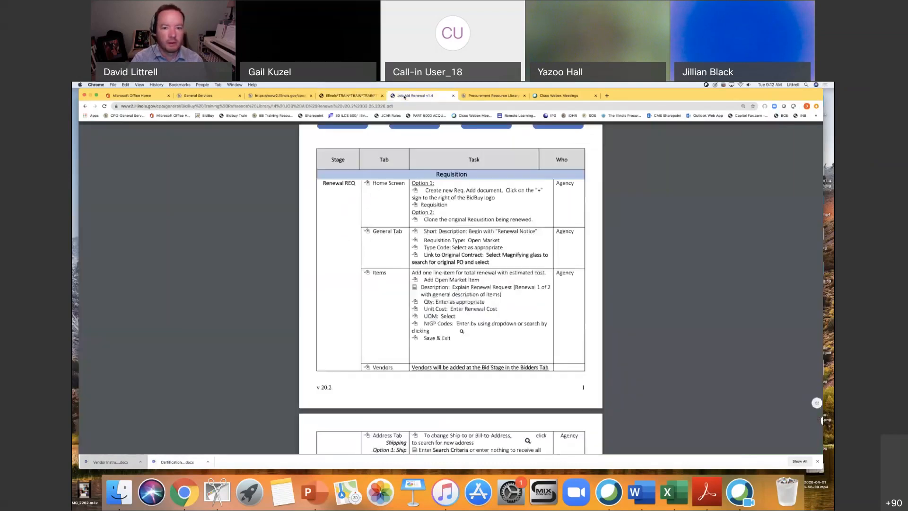
pyautogui.scroll(-2, 504, 292)
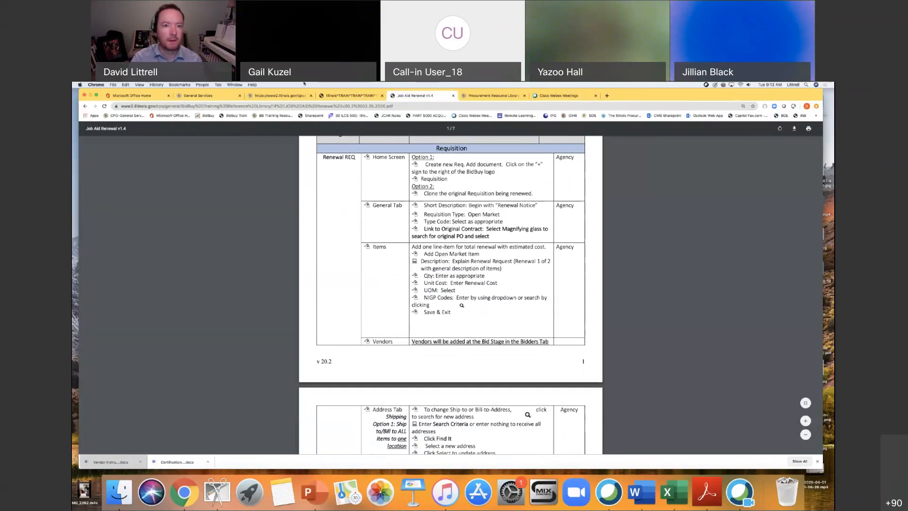
pyautogui.click(350, 95)
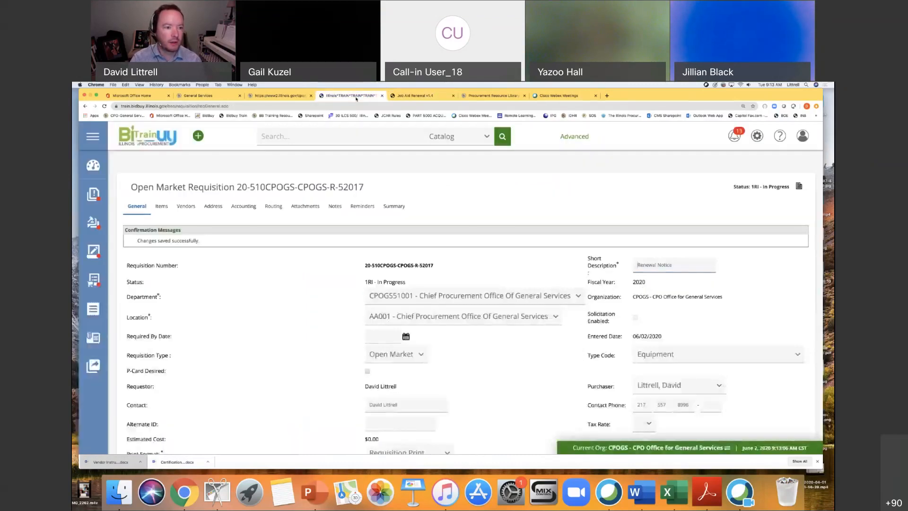
pyautogui.click(162, 207)
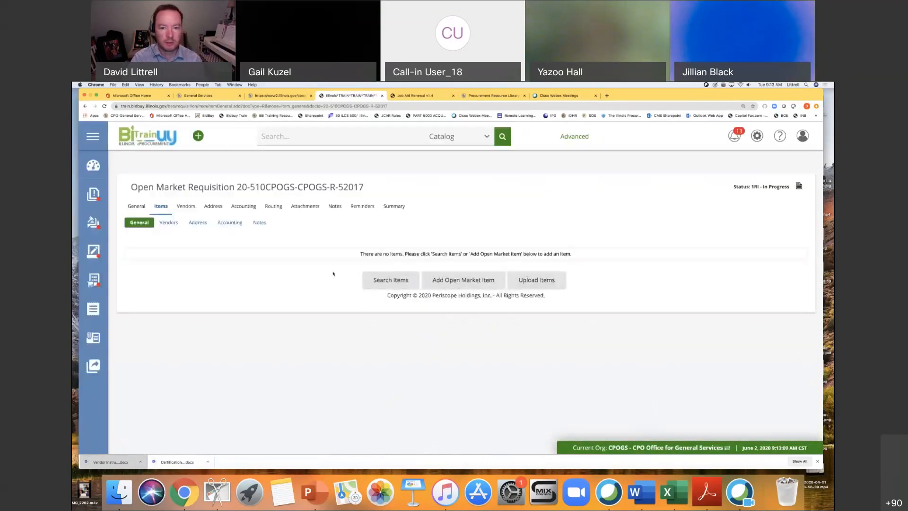
pyautogui.click(471, 281)
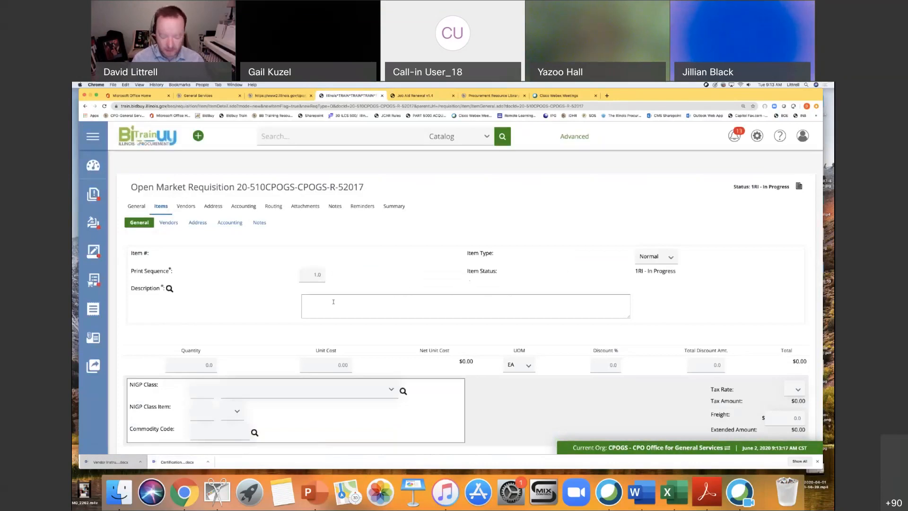
pyautogui.write('Renewal description')
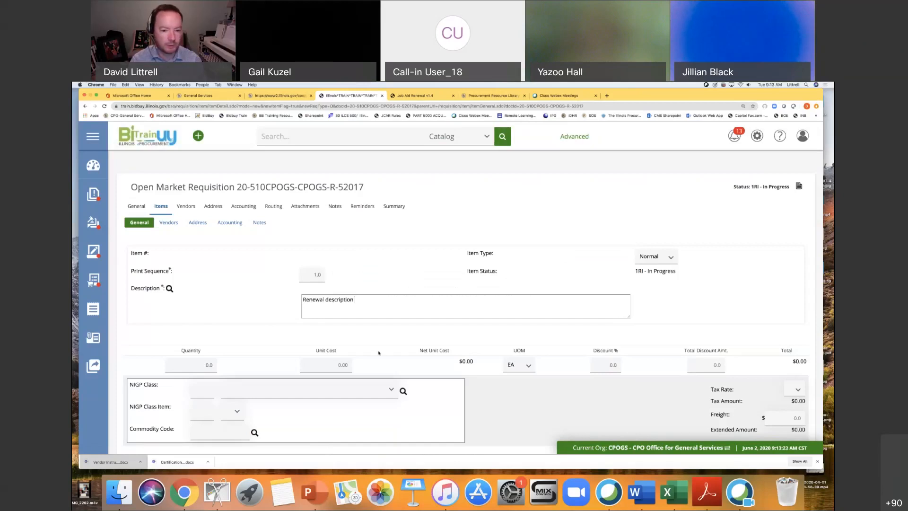
# Set the item's quantity to 1 and its unit cost to 800000.
pyautogui.click(207, 367)
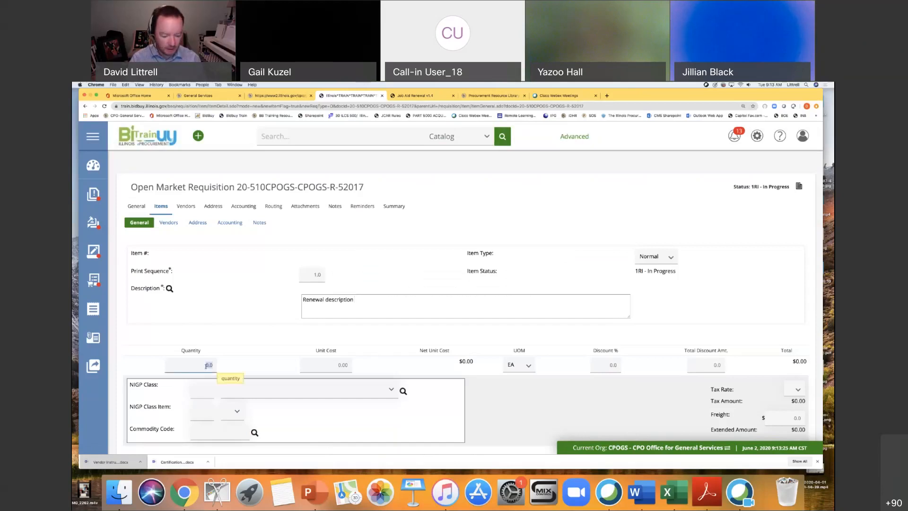
pyautogui.write('1')
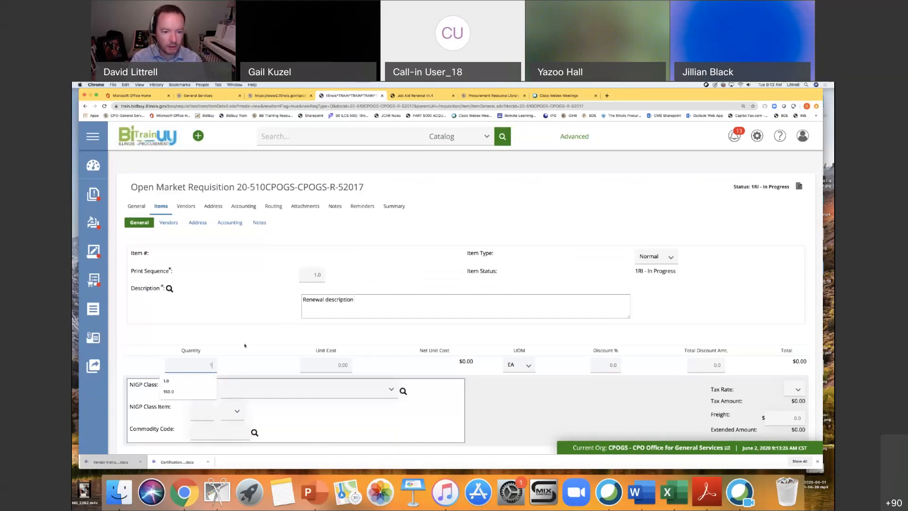
pyautogui.click(339, 365)
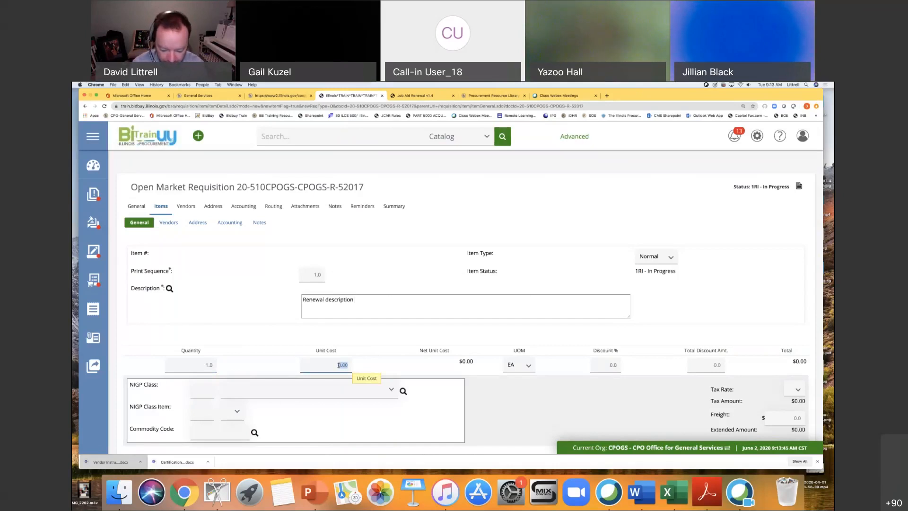
pyautogui.write('800000')
pyautogui.click(606, 411)
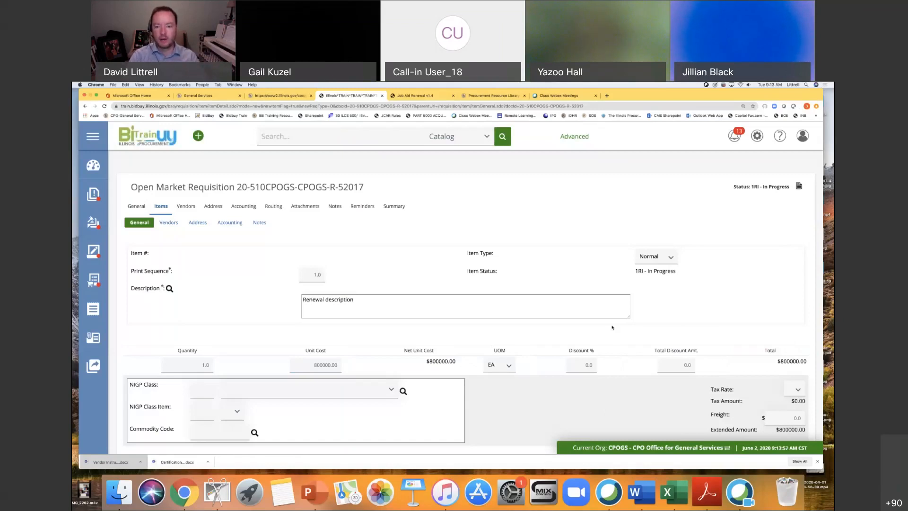
# Assign NIGP class 971 (Real Property Rental or Lease) and class item 45 (Office Space Rental or Lease), and save and exit the item.
pyautogui.click(205, 389)
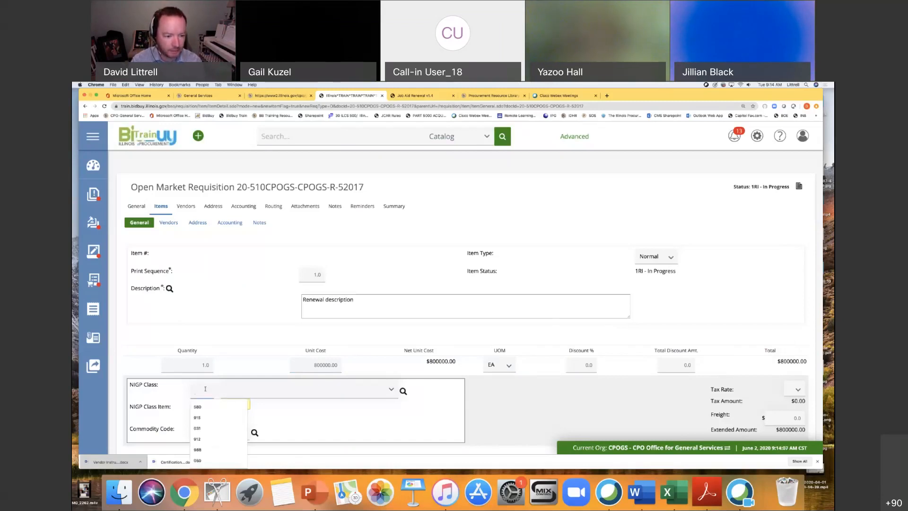
pyautogui.write('971')
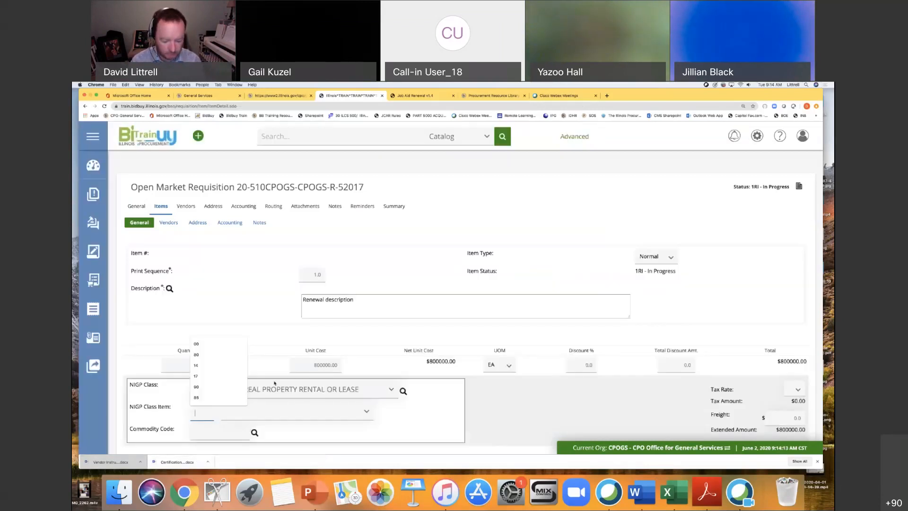
pyautogui.write('45')
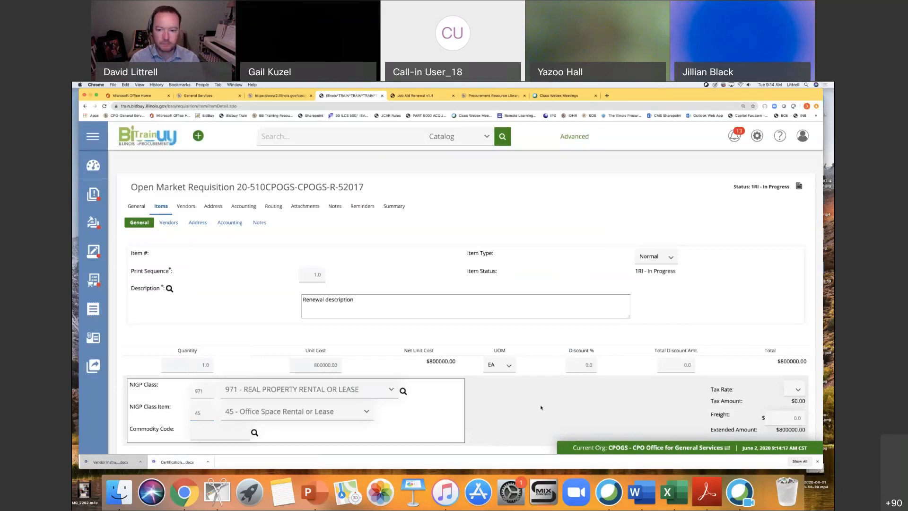
pyautogui.scroll(-2, 541, 407)
pyautogui.scroll(-1, 531, 359)
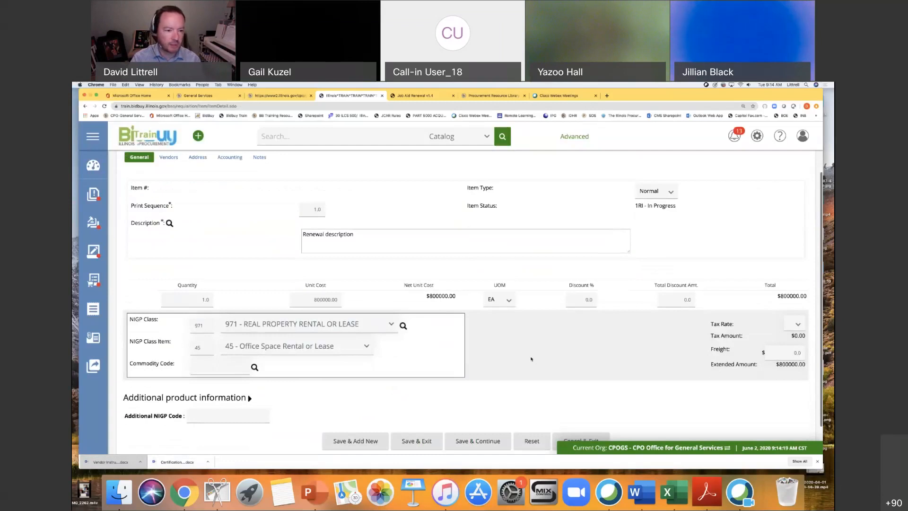
pyautogui.scroll(-2, 529, 360)
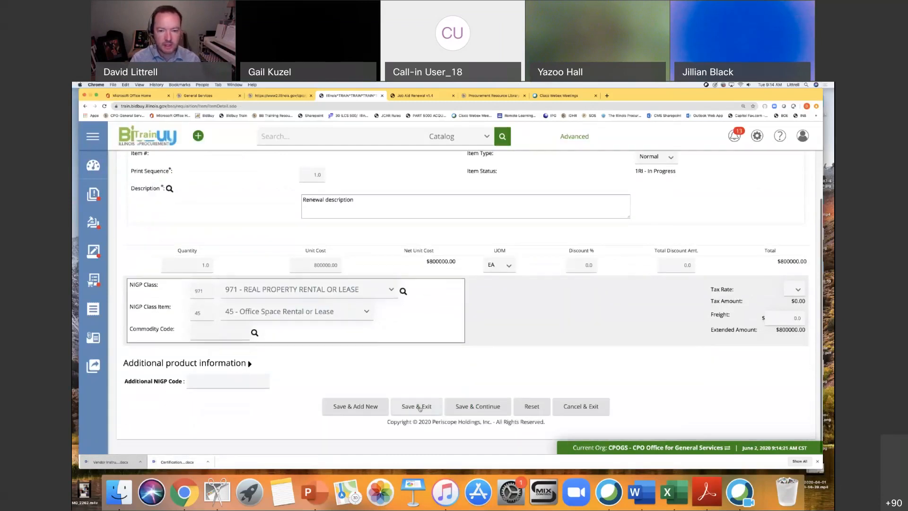
pyautogui.click(420, 407)
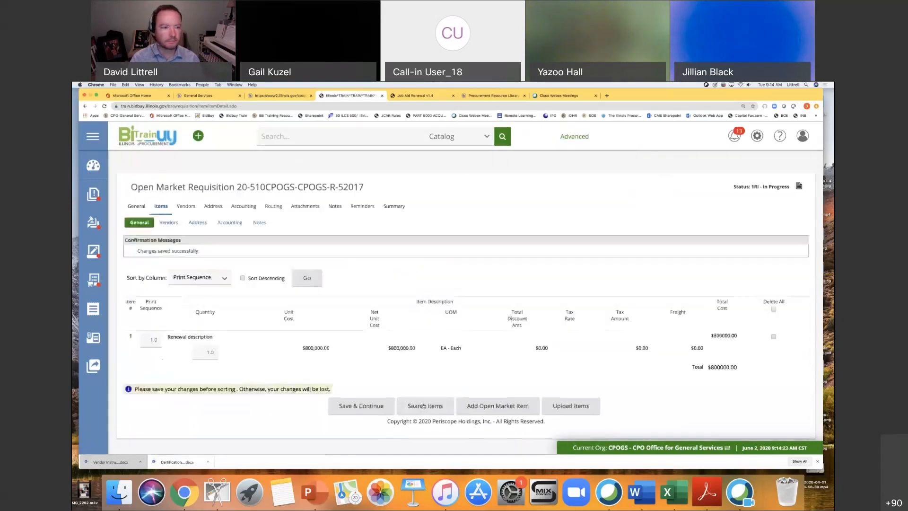
# Open the requisition's vendor information, review the job aid's Vendors and Address instructions, and return to the requisition.
pyautogui.click(186, 206)
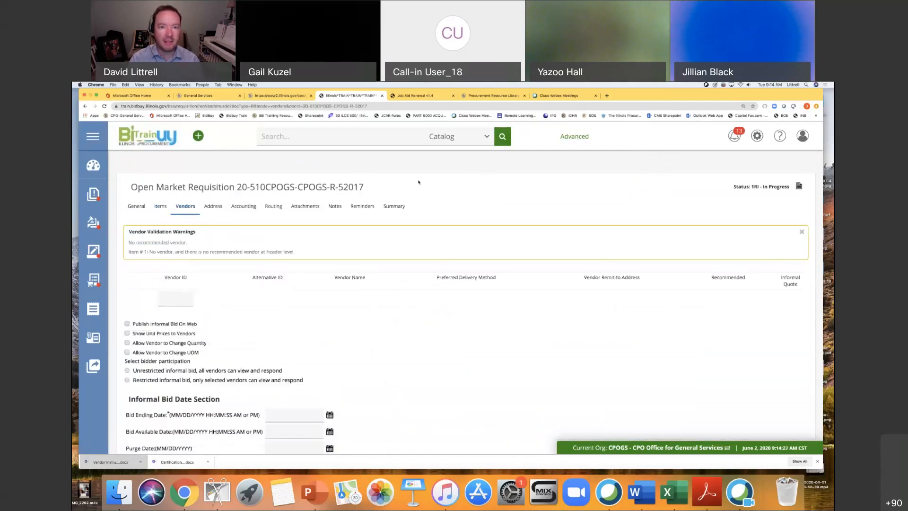
pyautogui.click(406, 96)
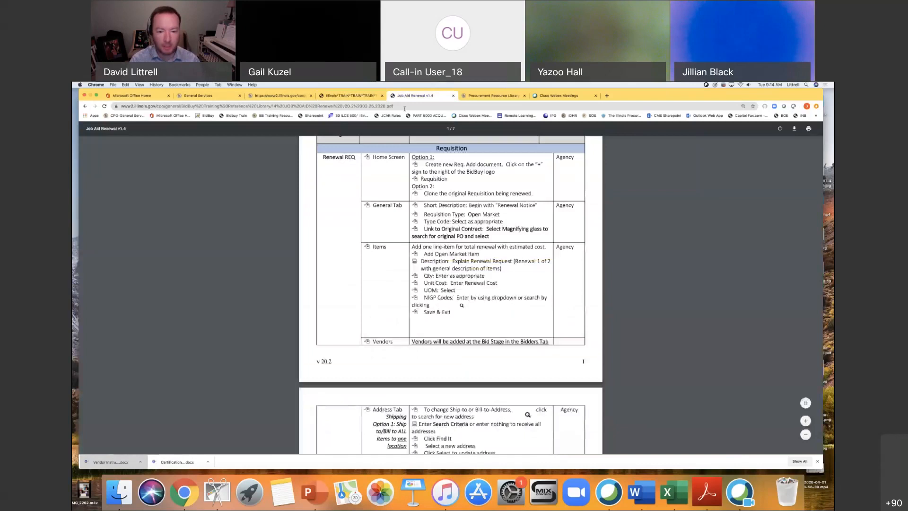
pyautogui.scroll(-2, 413, 270)
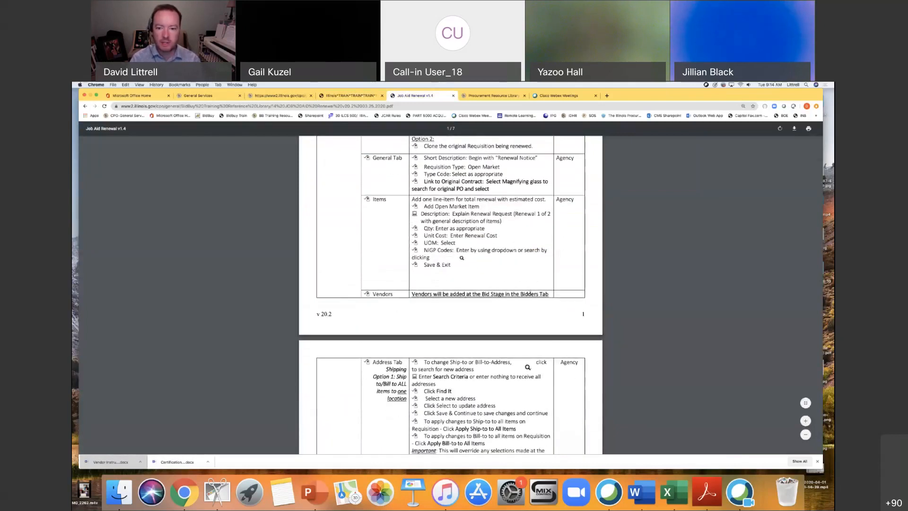
pyautogui.scroll(-2, 450, 295)
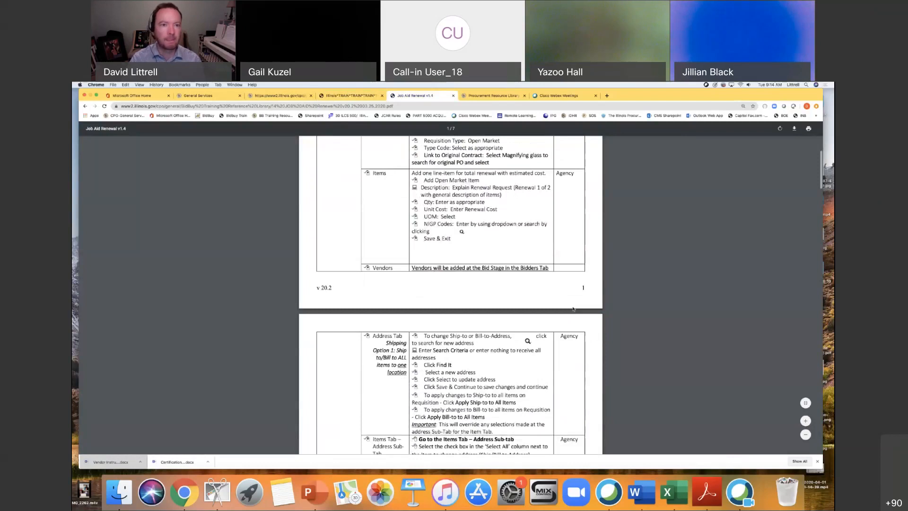
pyautogui.click(357, 96)
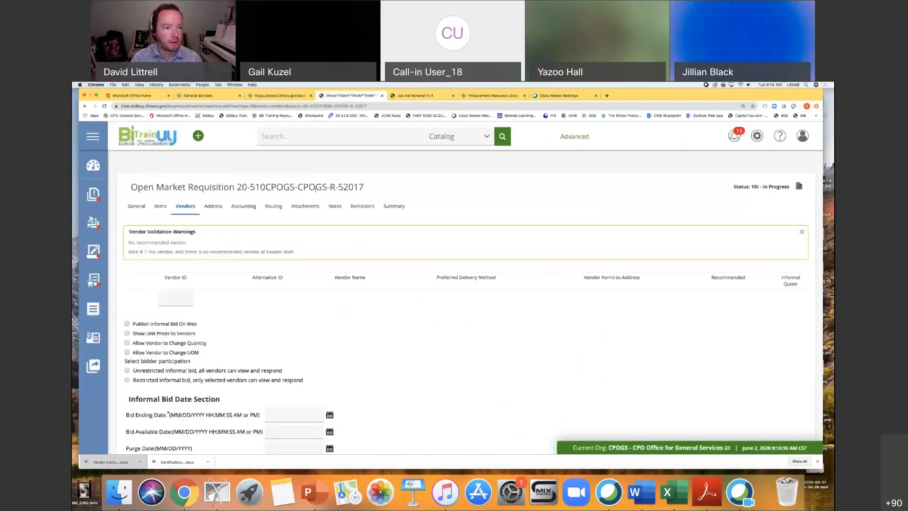
# Review the requisition's ship-to and bill-to addresses, and look up and select the RENEWALS account code for its accounting distribution.
pyautogui.click(213, 207)
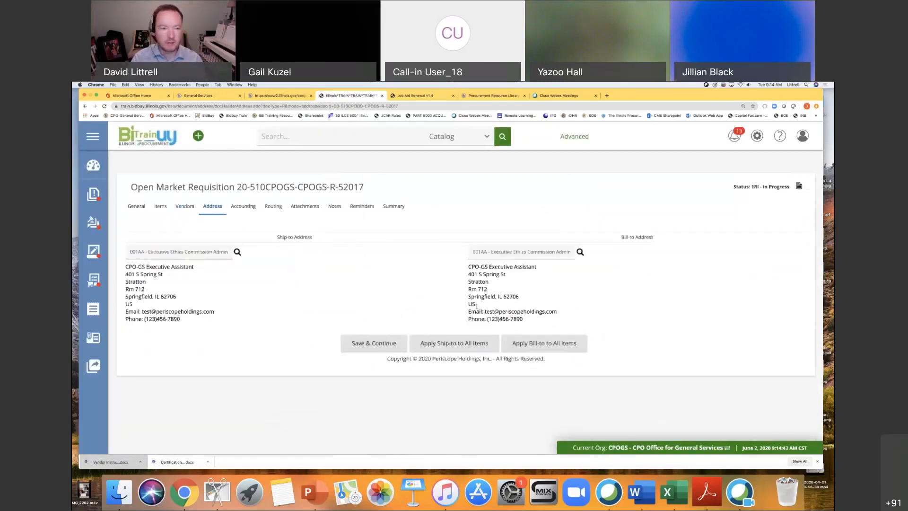
pyautogui.click(246, 209)
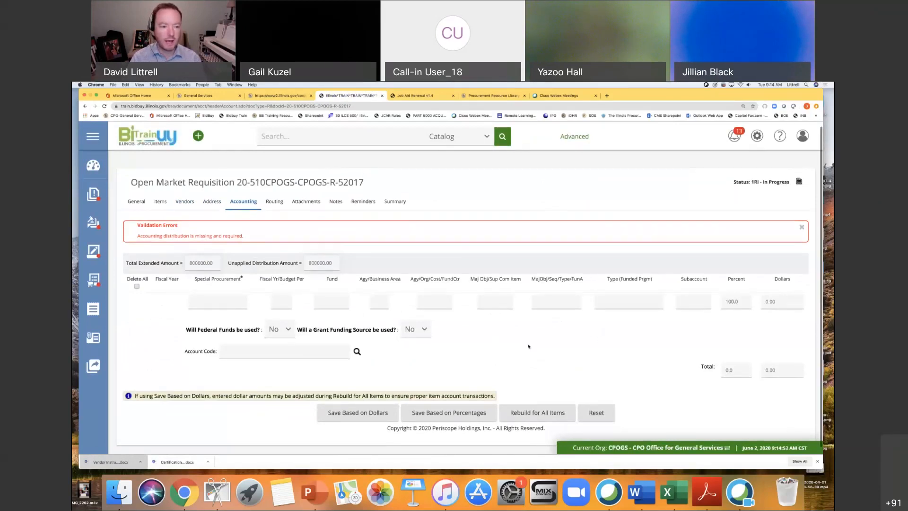
pyautogui.scroll(-1, 529, 347)
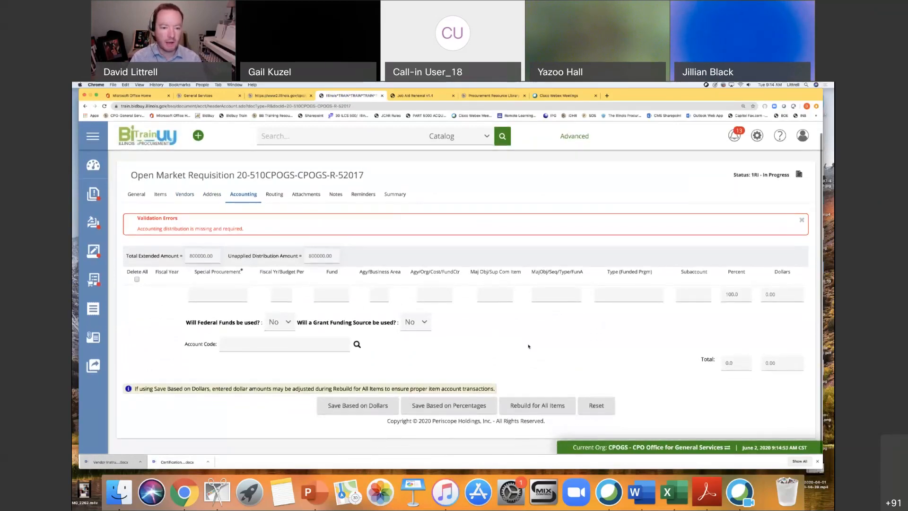
pyautogui.click(357, 345)
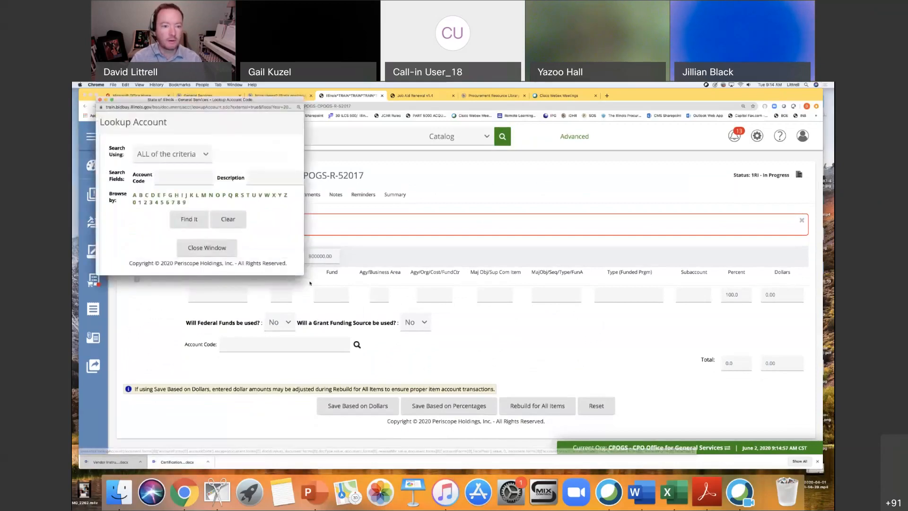
pyautogui.moveTo(304, 274); pyautogui.dragTo(424, 346)
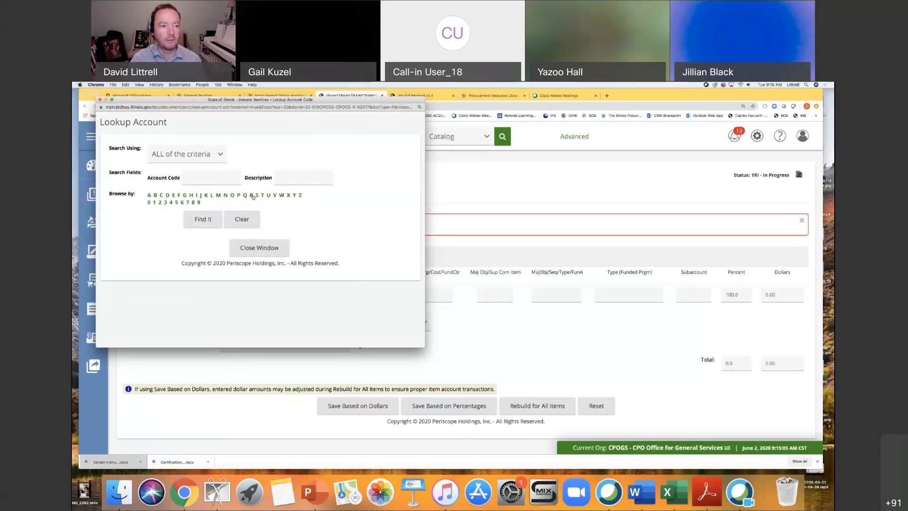
pyautogui.click(199, 219)
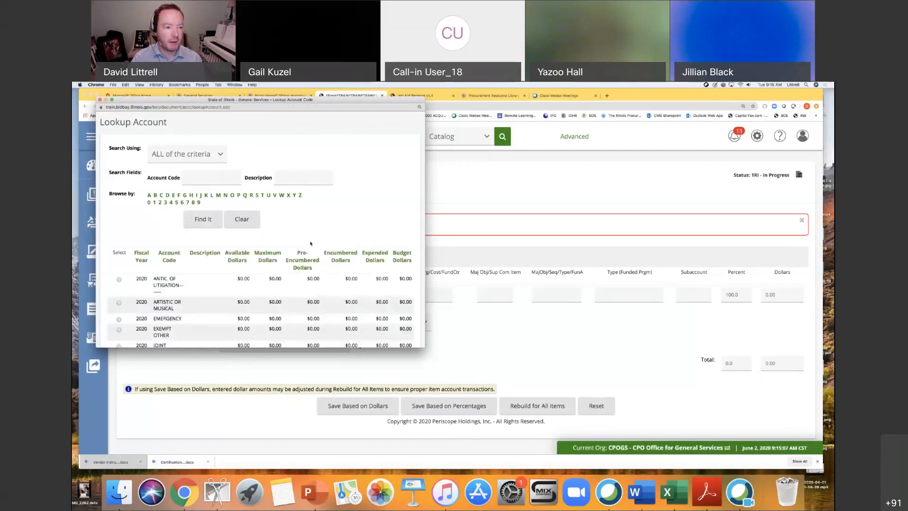
pyautogui.scroll(-5, 311, 243)
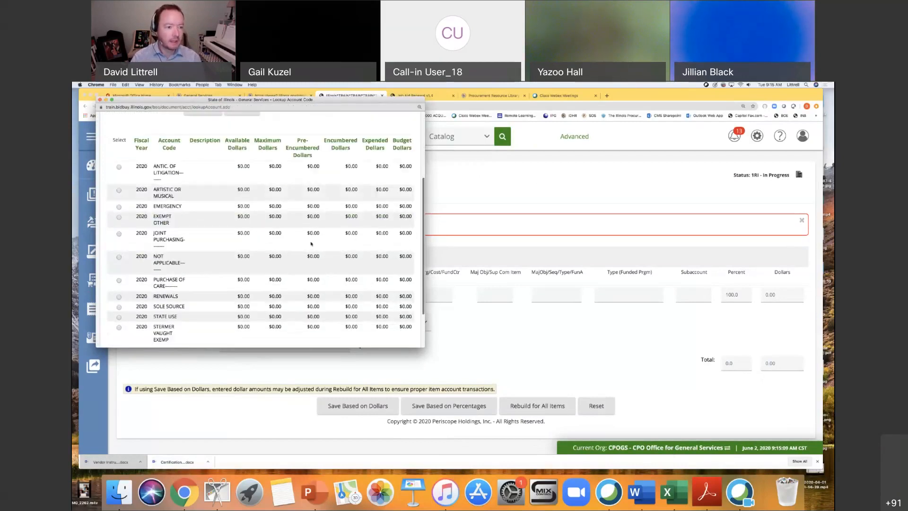
pyautogui.scroll(-1, 208, 244)
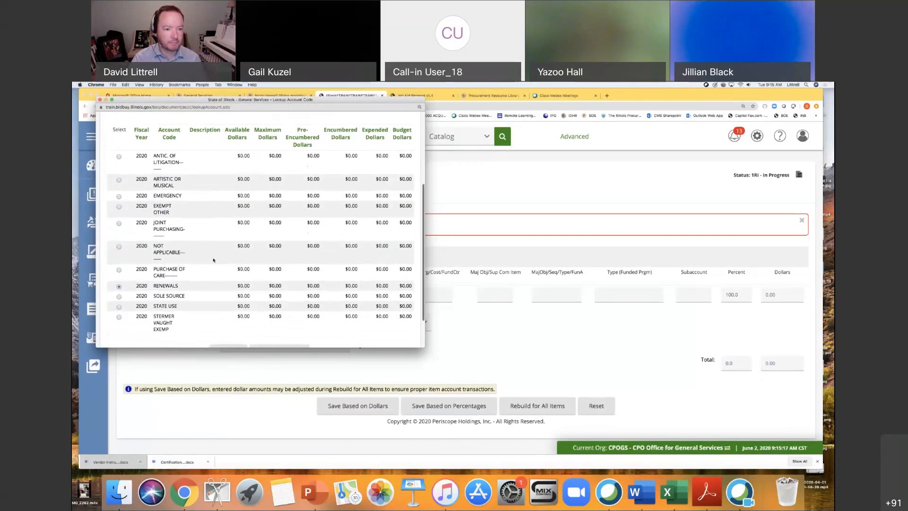
pyautogui.scroll(-2, 213, 279)
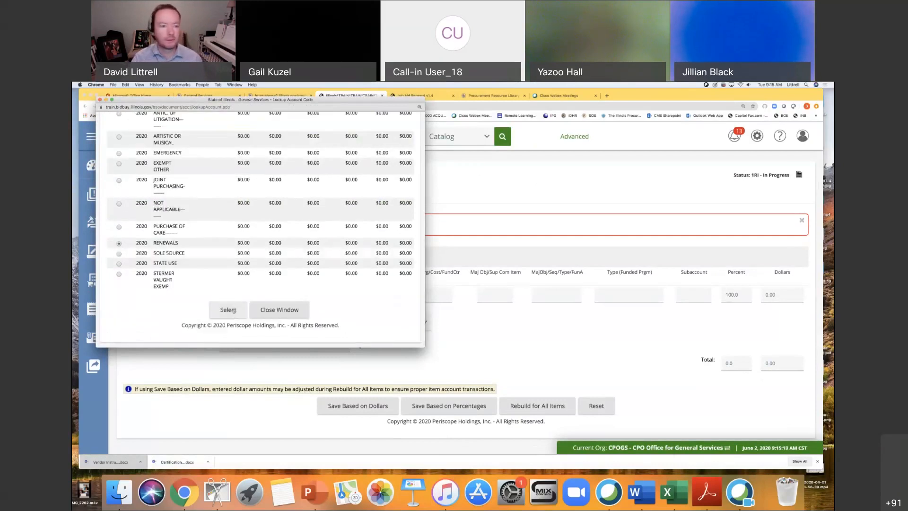
pyautogui.click(228, 310)
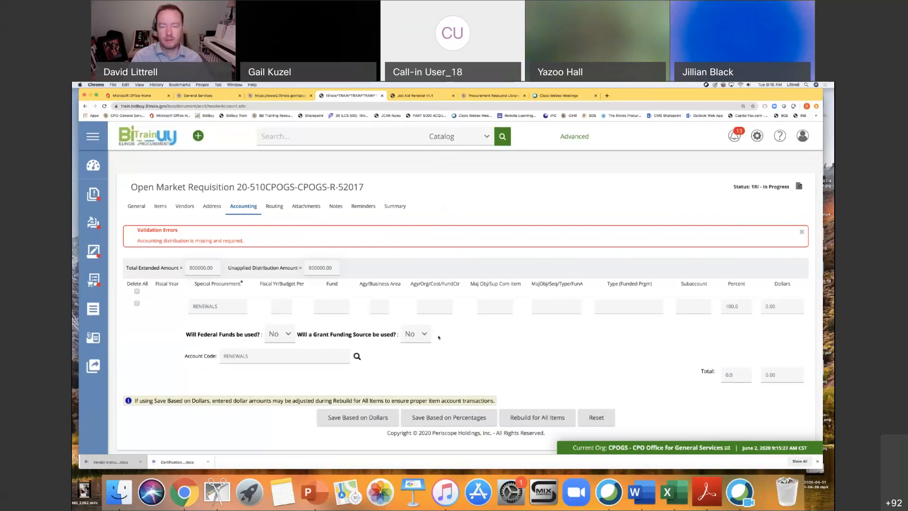
# Save the RENEWALS accounting distribution based on percentages and rebuild it for all items.
pyautogui.scroll(-1, 454, 339)
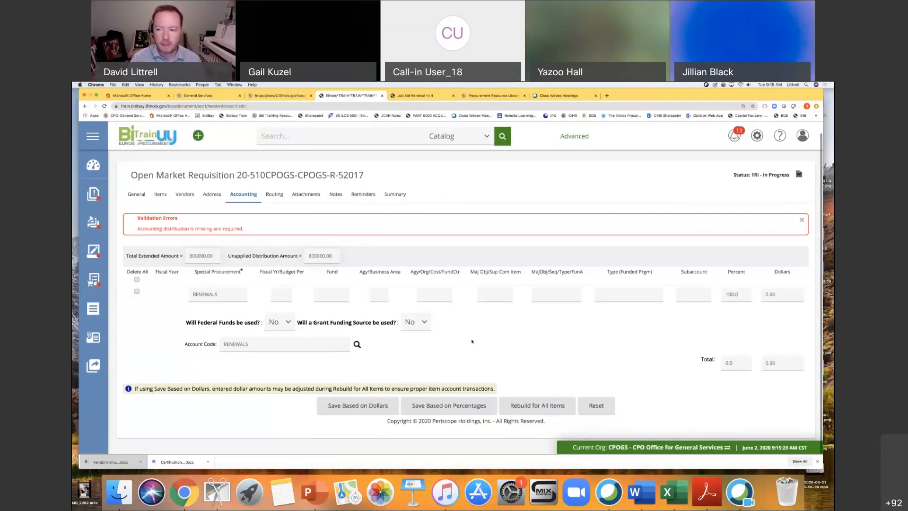
pyautogui.click(451, 408)
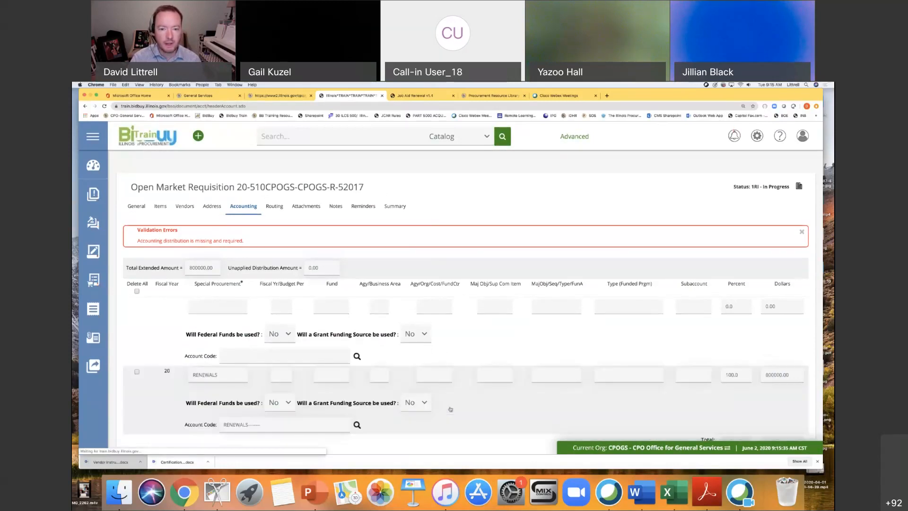
pyautogui.scroll(-3, 451, 409)
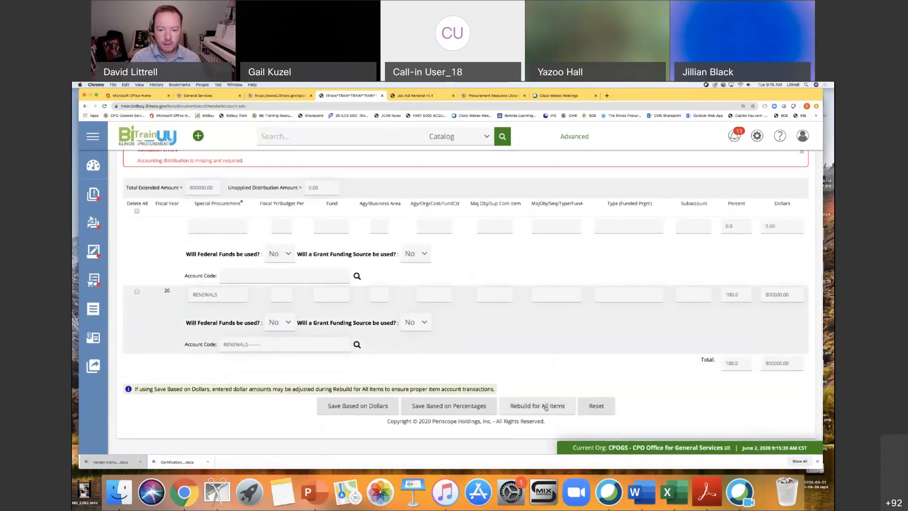
pyautogui.click(546, 407)
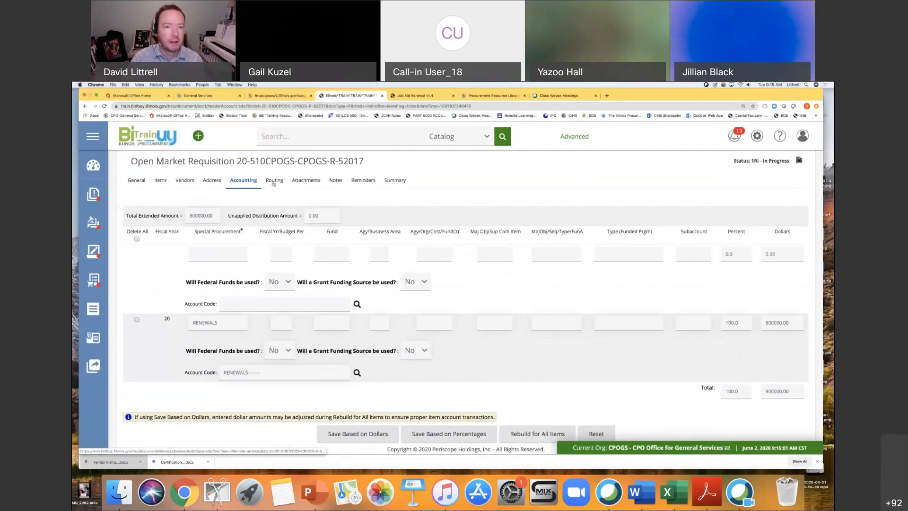
# Open the requisition's attachments, check the job aid's Accounting and Attachments instructions, and return to the requisition.
pyautogui.click(315, 188)
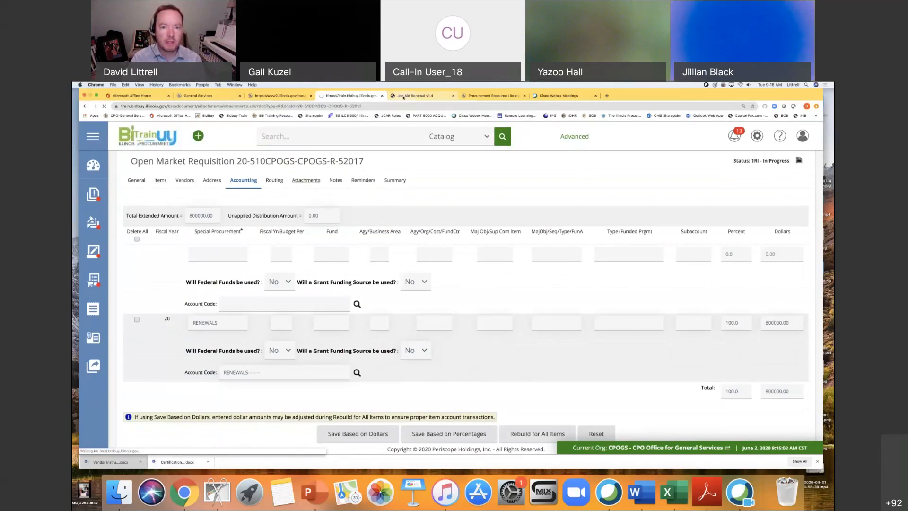
pyautogui.hotkey('ctrl', 'Tab')
pyautogui.scroll(-8, 359, 287)
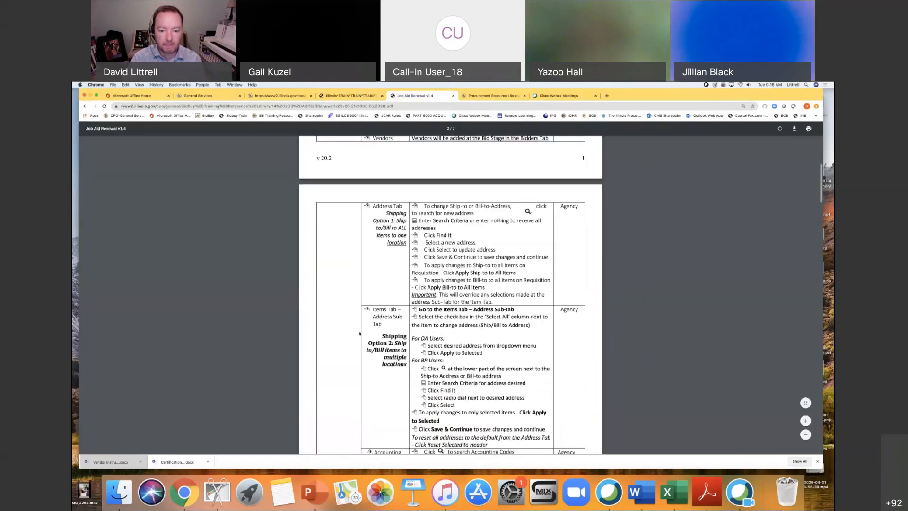
pyautogui.scroll(-5, 359, 327)
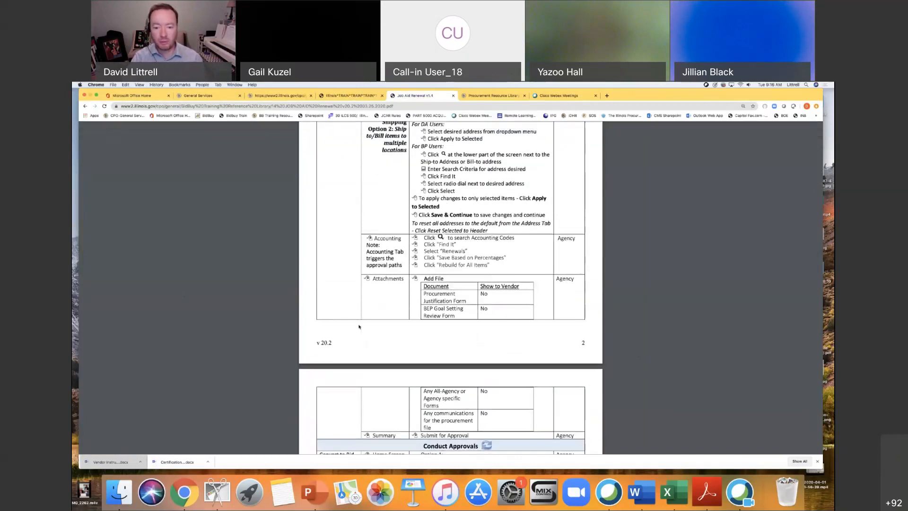
pyautogui.scroll(-1, 359, 333)
pyautogui.scroll(-1, 359, 332)
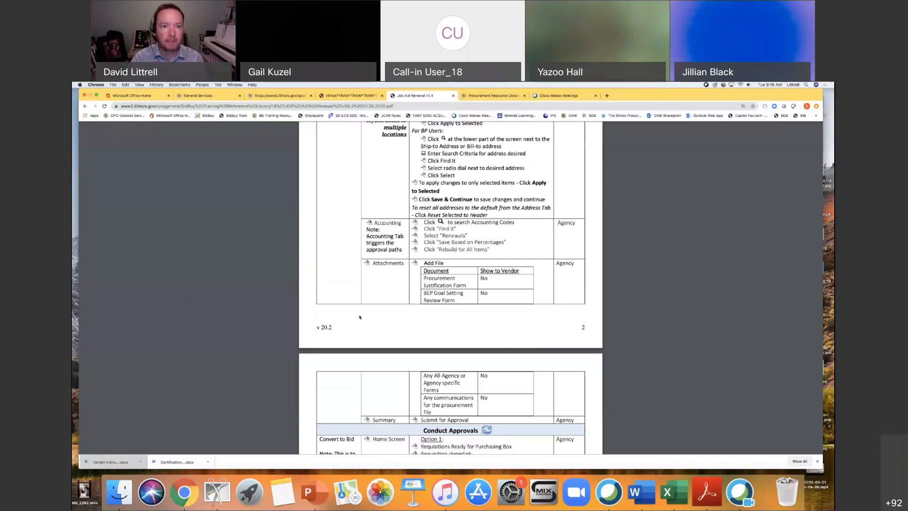
pyautogui.click(354, 96)
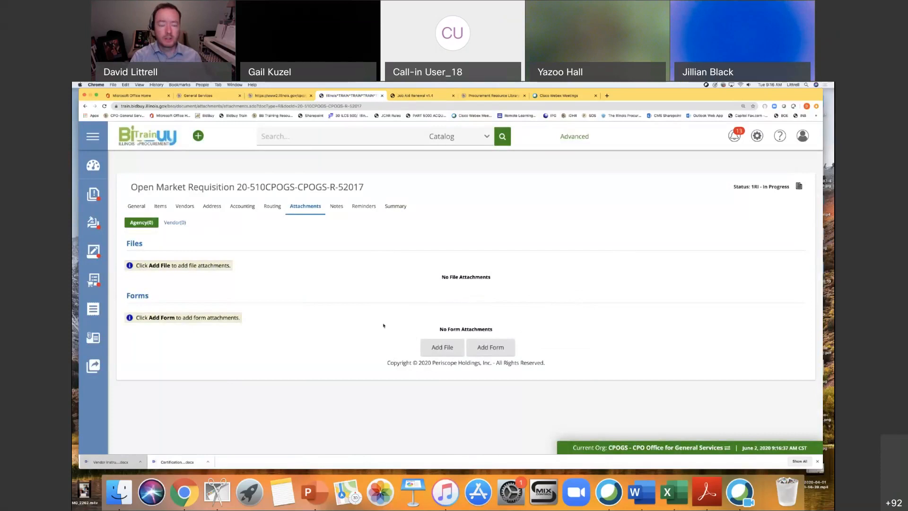
# Attach "Vendor Instruction to submit Technical Proposals v20.2.docx" with the description "Procurement Justification Form", not shown to the vendor, and save the attachments.
pyautogui.click(441, 348)
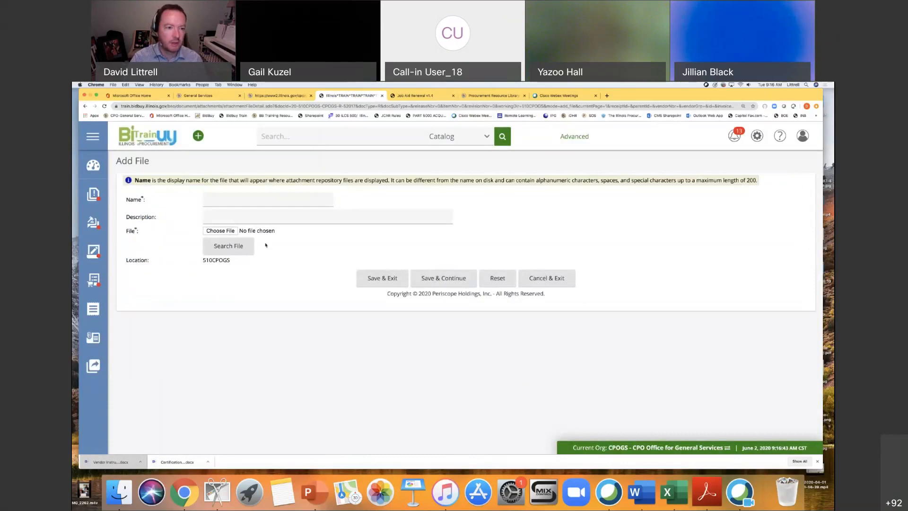
pyautogui.click(229, 231)
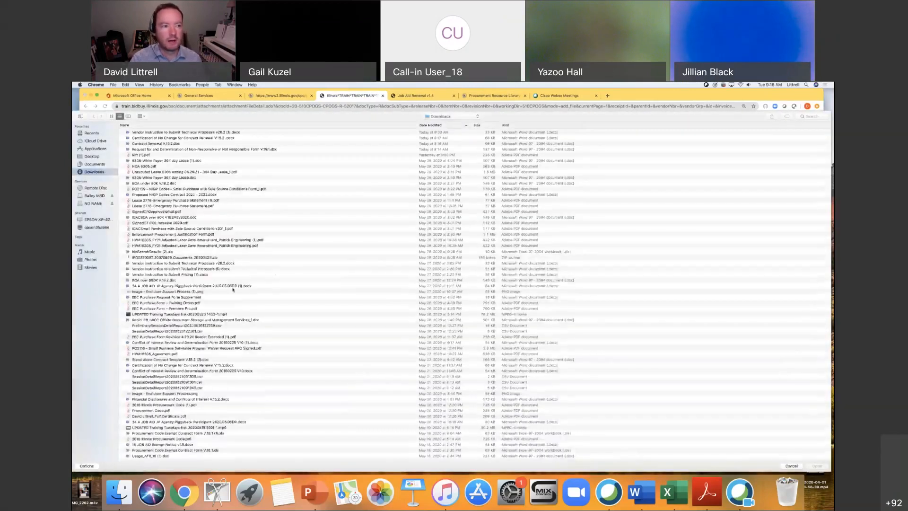
pyautogui.click(92, 204)
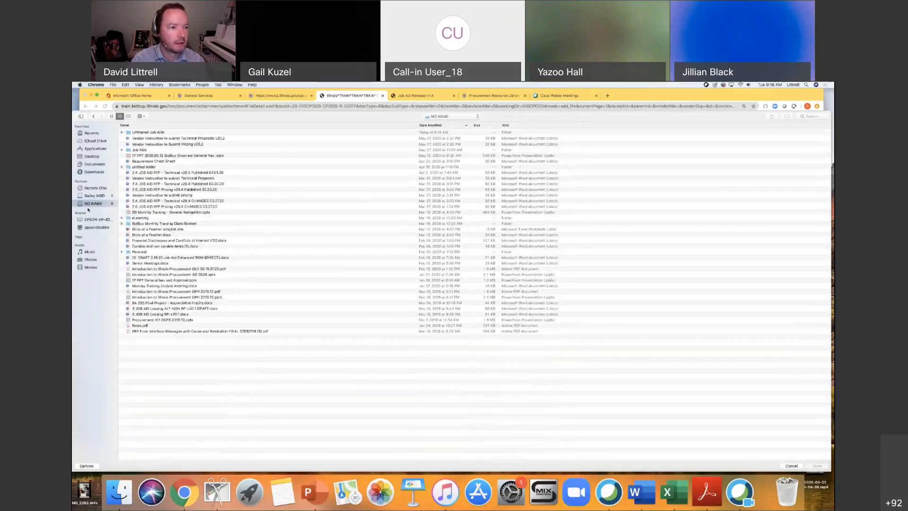
pyautogui.doubleClick(169, 140)
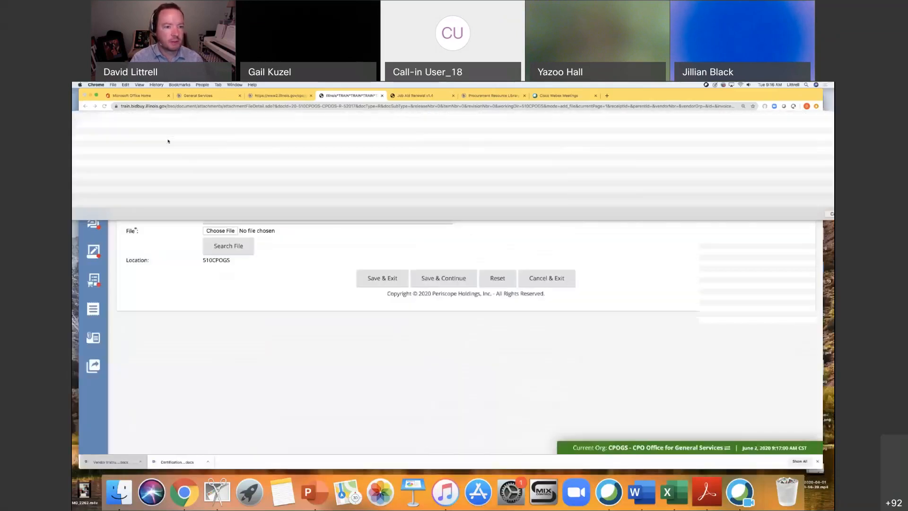
pyautogui.click(240, 217)
pyautogui.write('Procure')
pyautogui.click(237, 238)
pyautogui.click(391, 284)
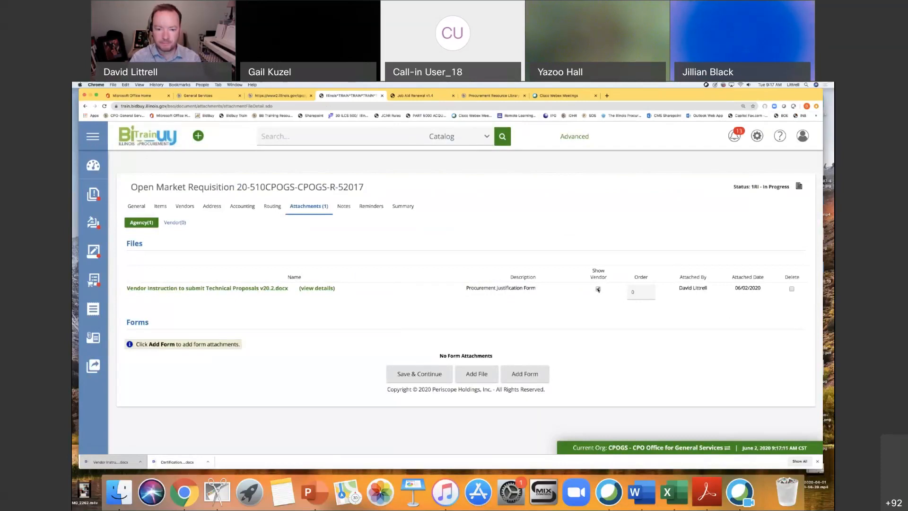
pyautogui.click(434, 375)
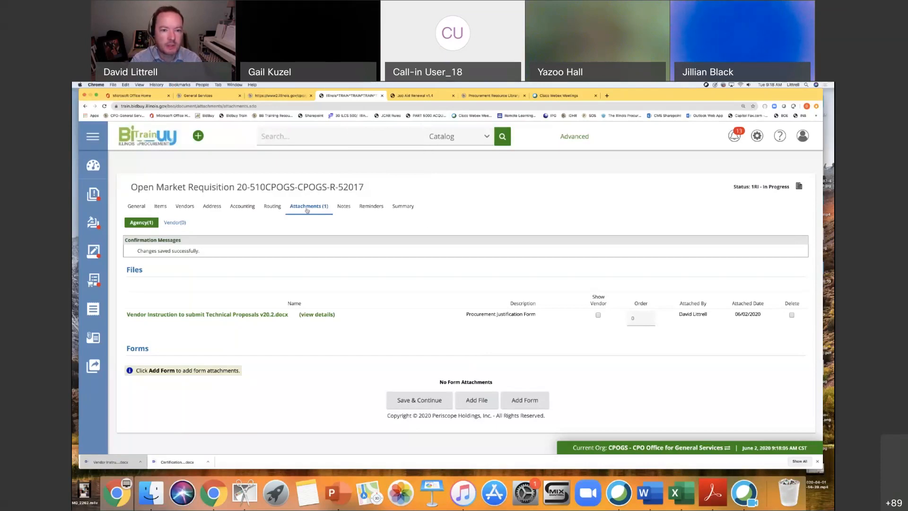
# Look over the requisition's notes and summary, and submit it for approval using automatic approval.
pyautogui.click(344, 207)
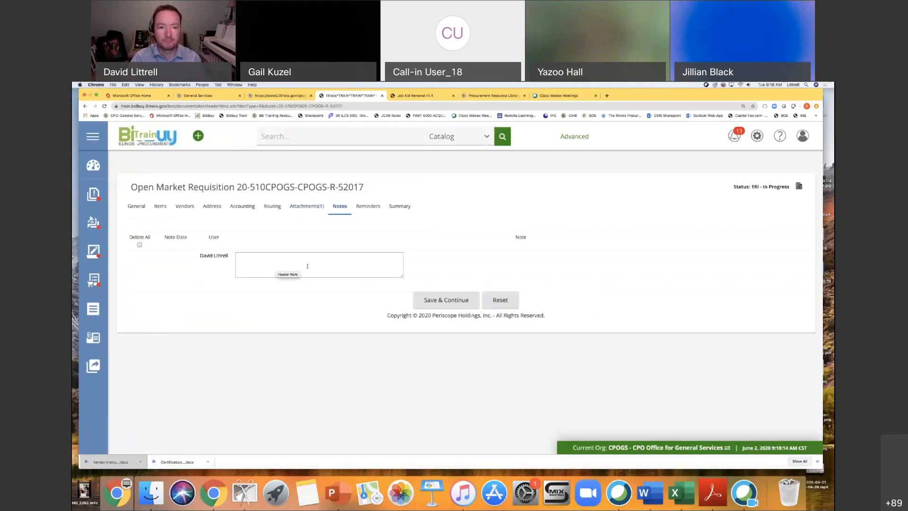
pyautogui.click(399, 207)
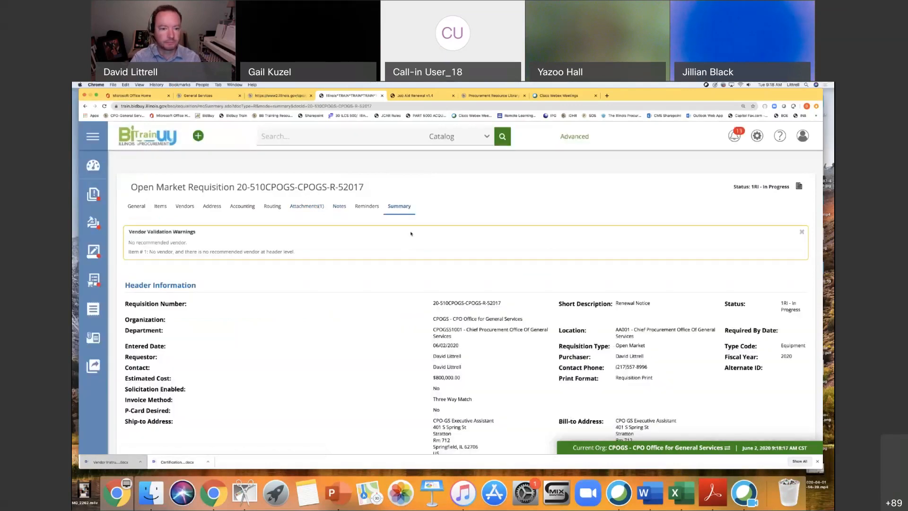
pyautogui.scroll(-5, 399, 284)
pyautogui.click(376, 406)
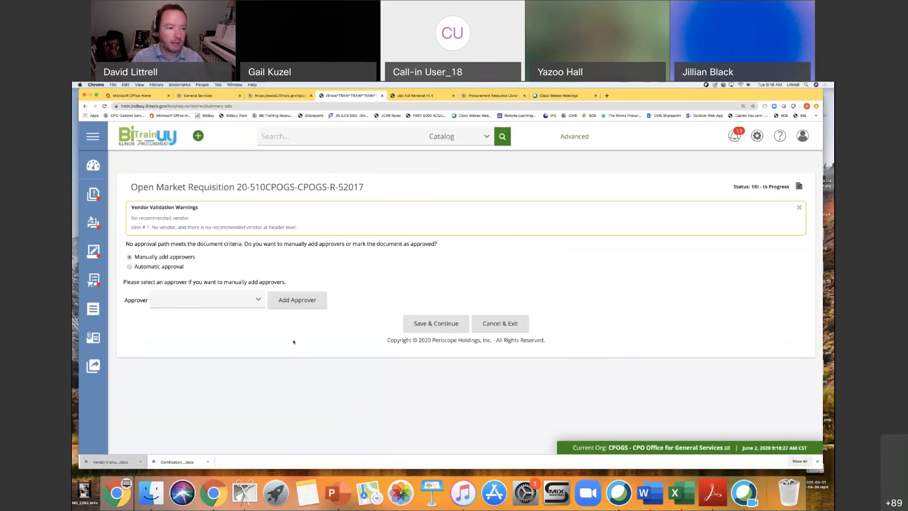
pyautogui.click(131, 267)
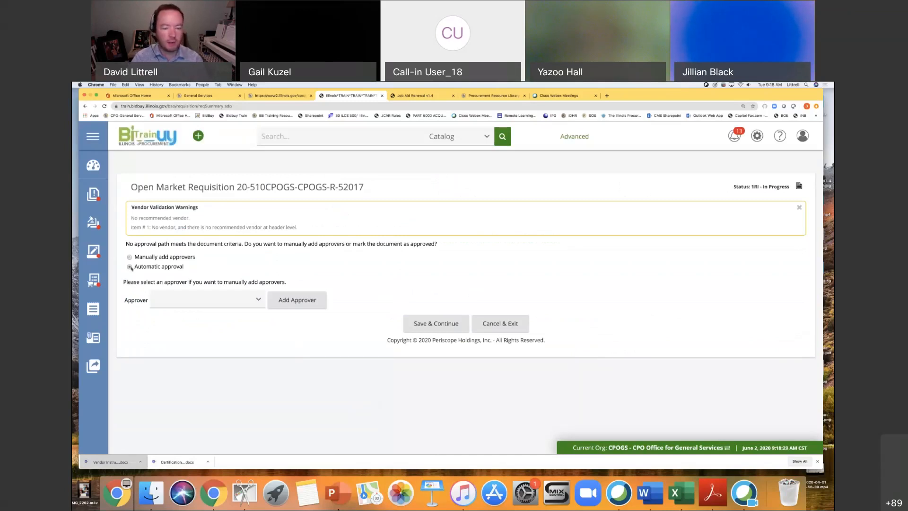
pyautogui.click(451, 326)
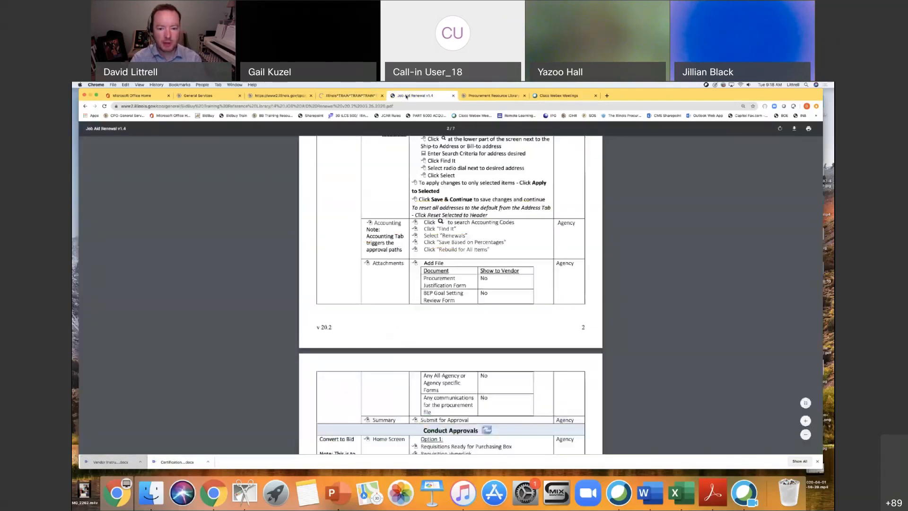
# Review the job aid's approval and Convert to Bid instructions, and return to the requisition's summary.
pyautogui.click(411, 95)
pyautogui.scroll(-3, 473, 322)
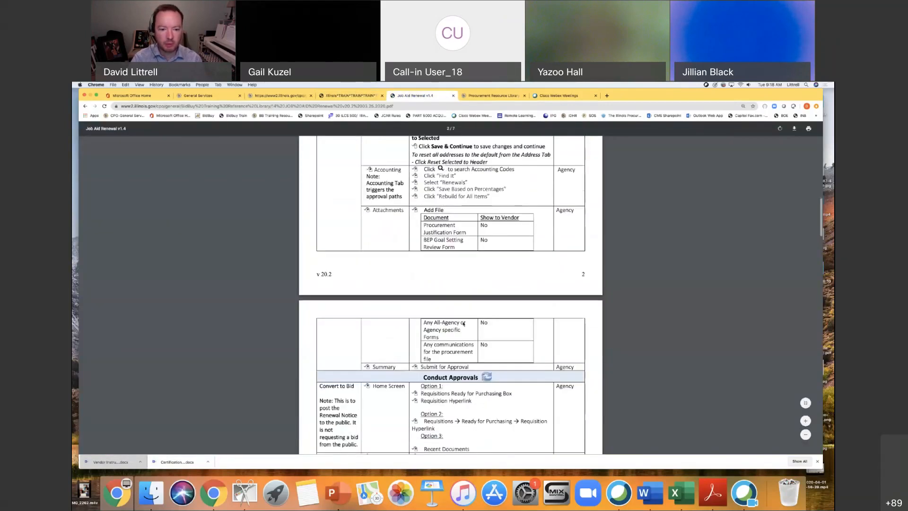
pyautogui.scroll(-5, 508, 348)
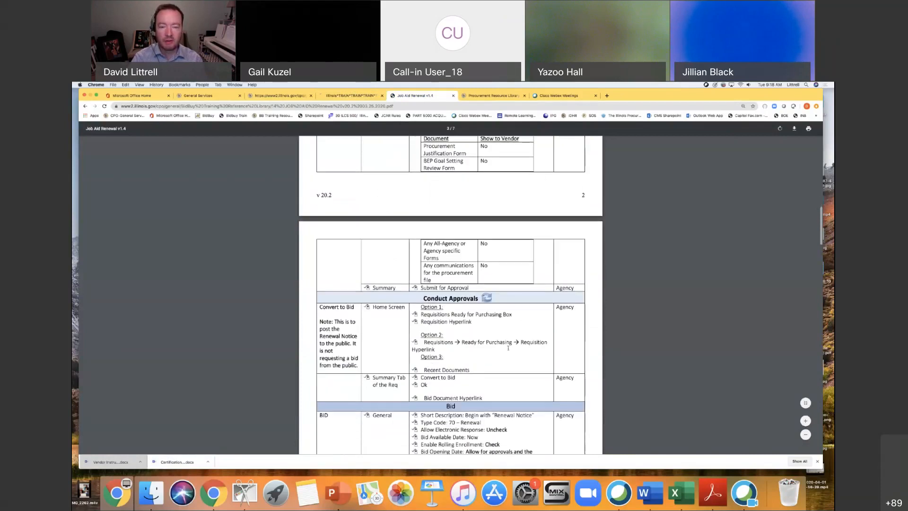
pyautogui.scroll(-1, 508, 347)
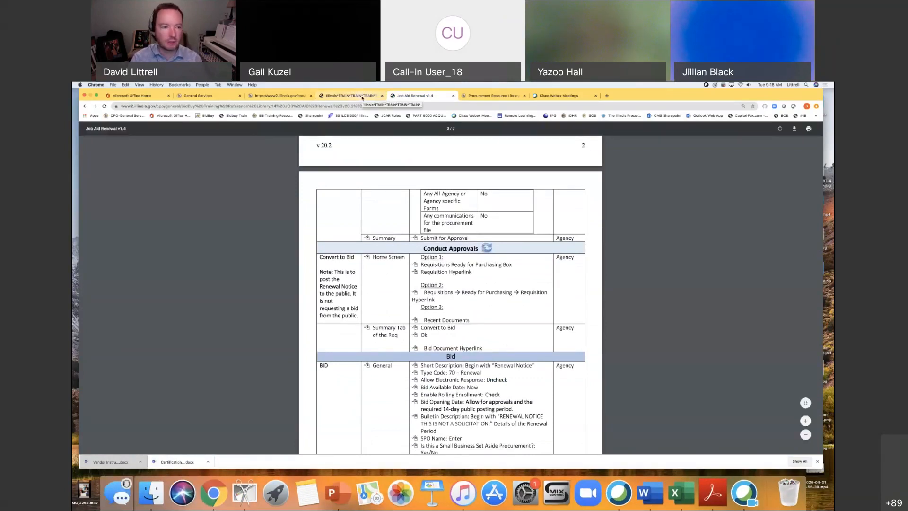
pyautogui.click(362, 97)
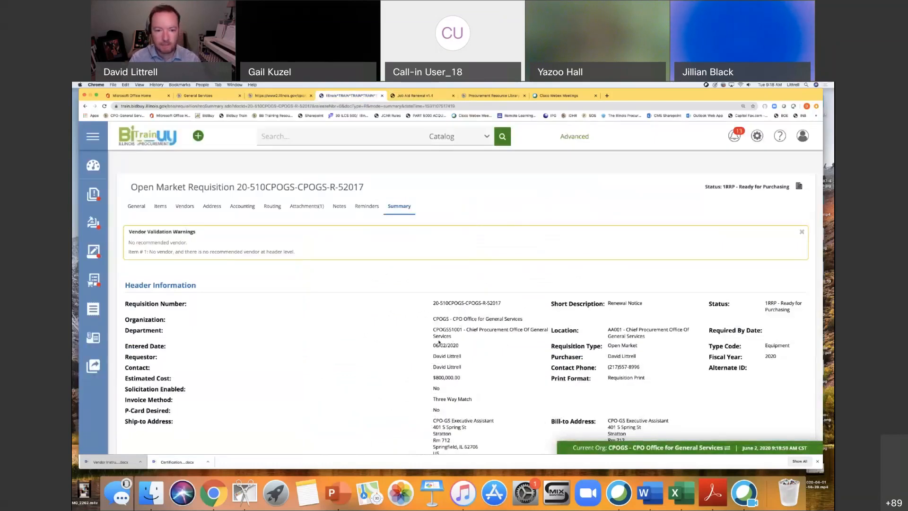
pyautogui.scroll(-1, 445, 344)
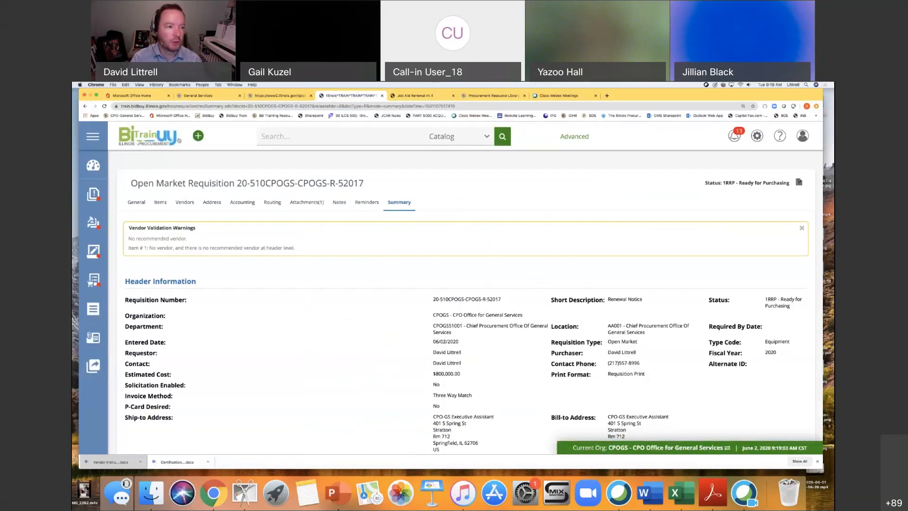
# From the home page, list the requisitions that are ready for purchasing.
pyautogui.click(95, 167)
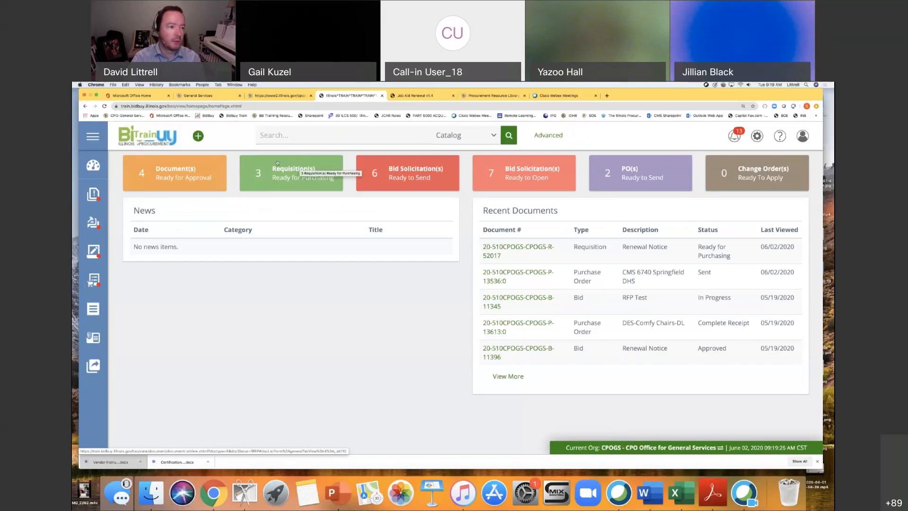
pyautogui.click(299, 168)
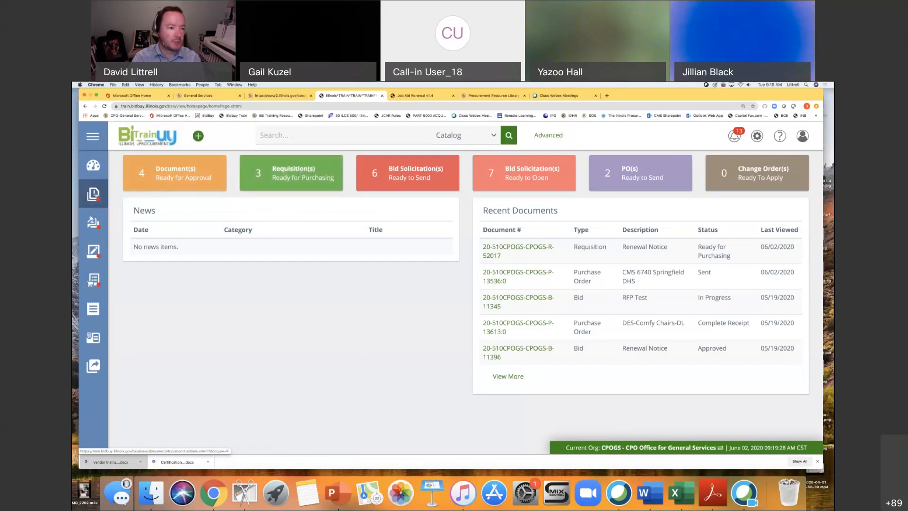
pyautogui.click(93, 194)
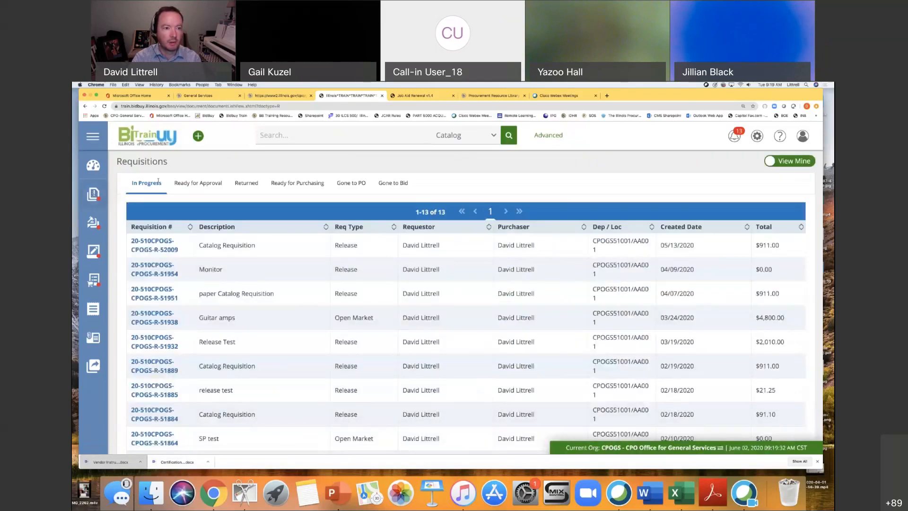
pyautogui.click(299, 184)
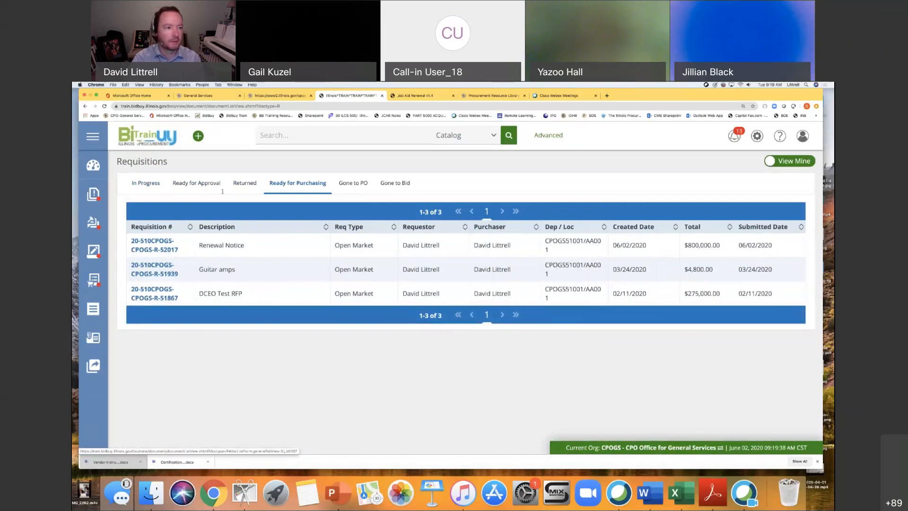
# Open the Renewal Notice requisition from the home page's recent documents and convert it to a bid.
pyautogui.click(93, 165)
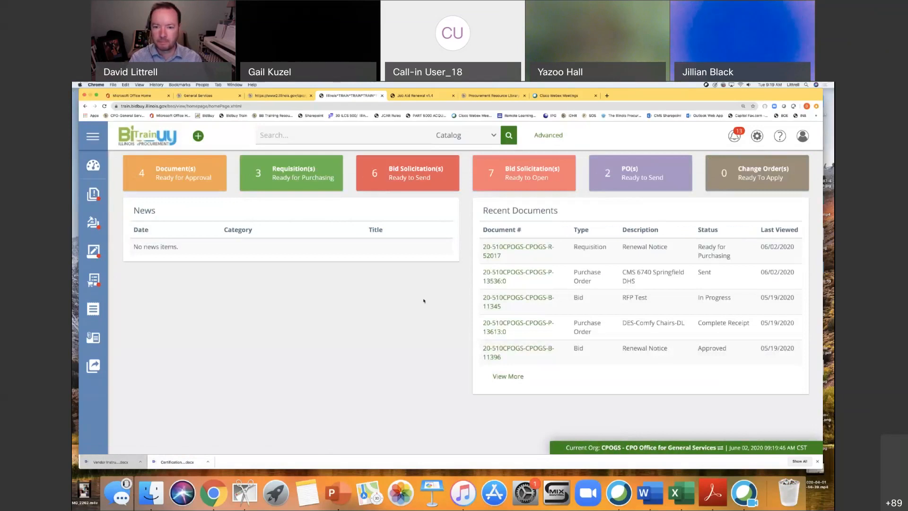
pyautogui.click(511, 247)
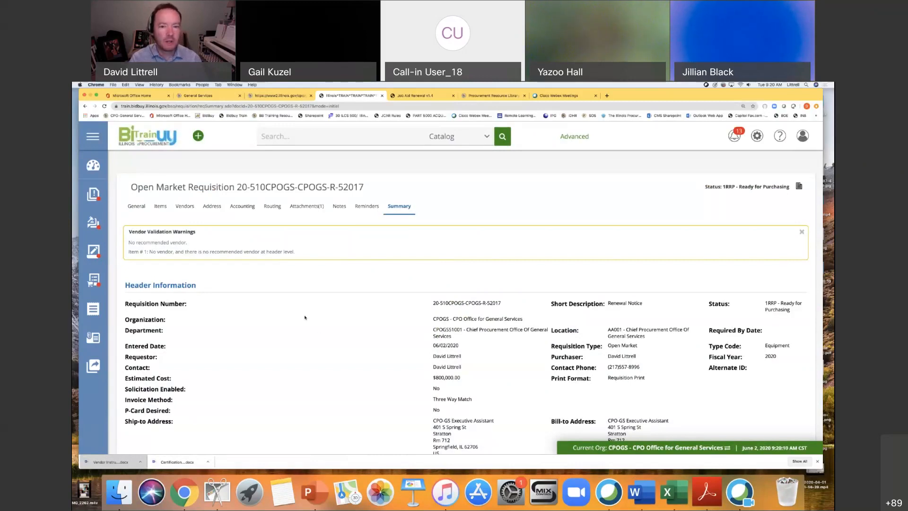
pyautogui.scroll(-5, 365, 350)
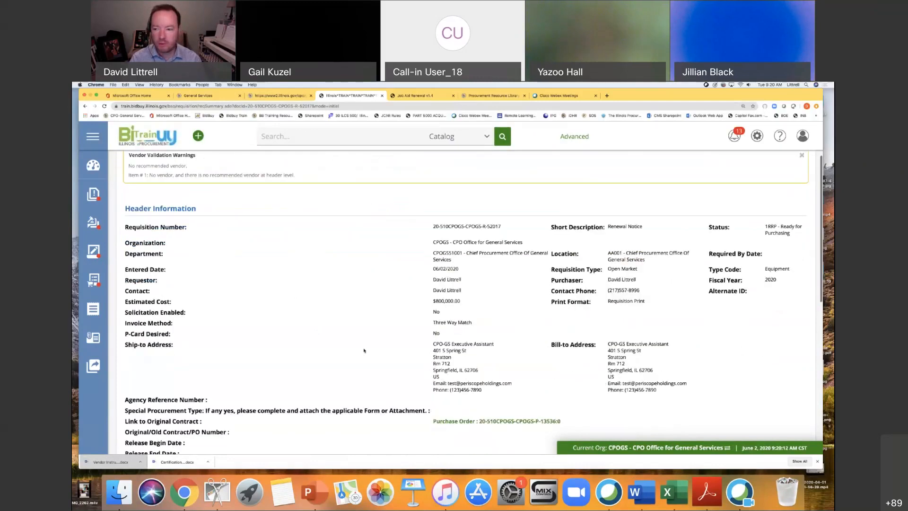
pyautogui.scroll(-5, 365, 351)
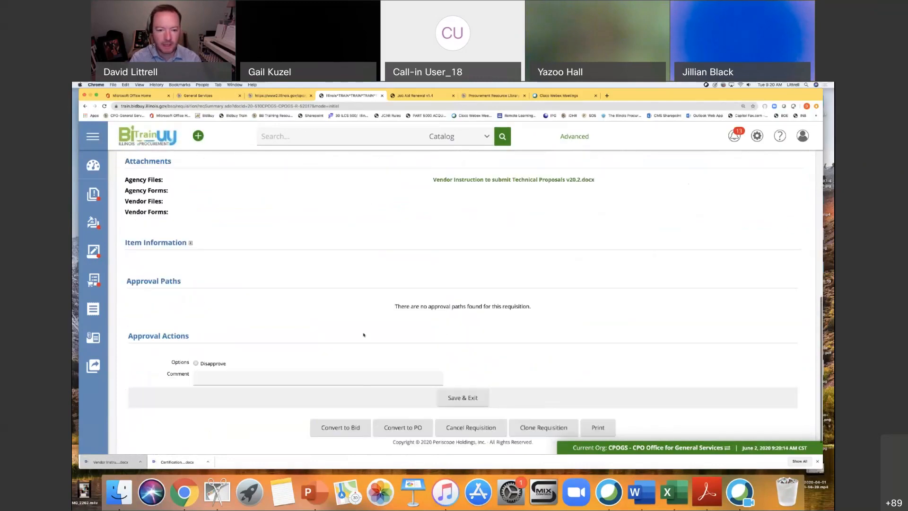
pyautogui.click(344, 406)
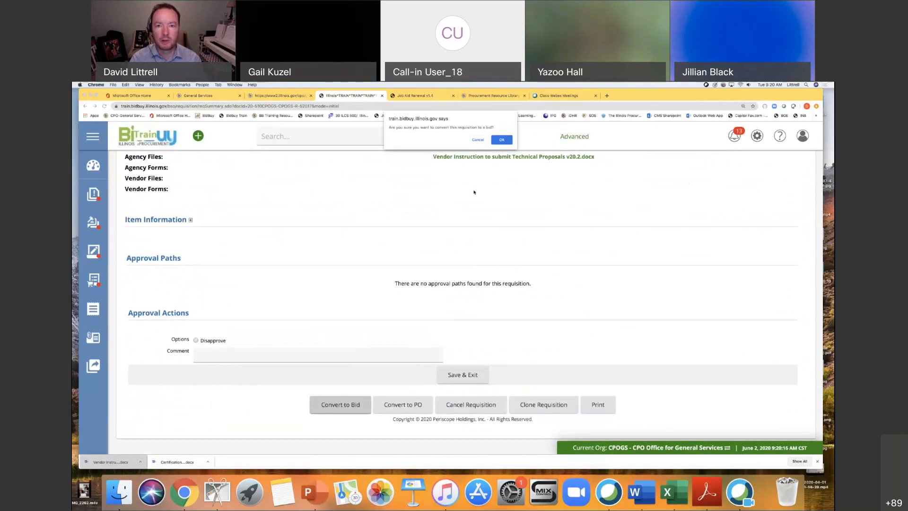
pyautogui.click(502, 140)
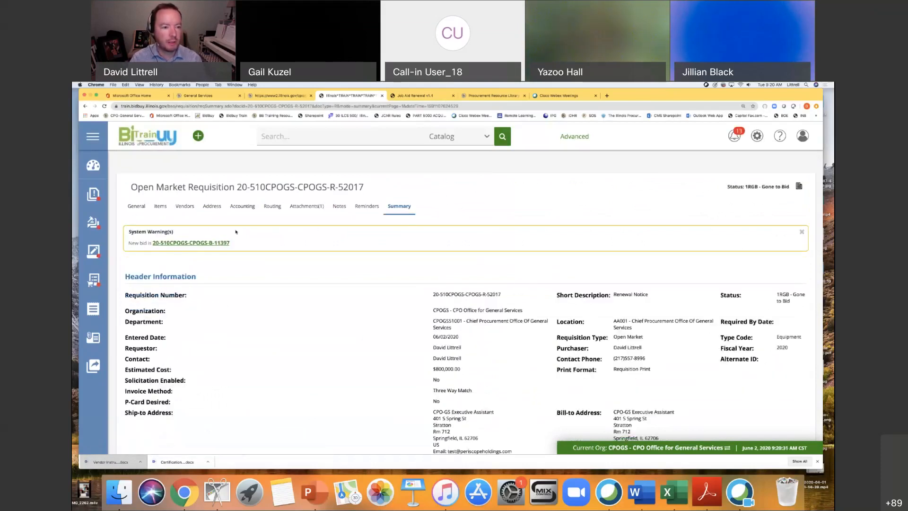
# Open the new bid's General information, review the job aid's instructions for the bid's General section, and return to the bid.
pyautogui.click(192, 243)
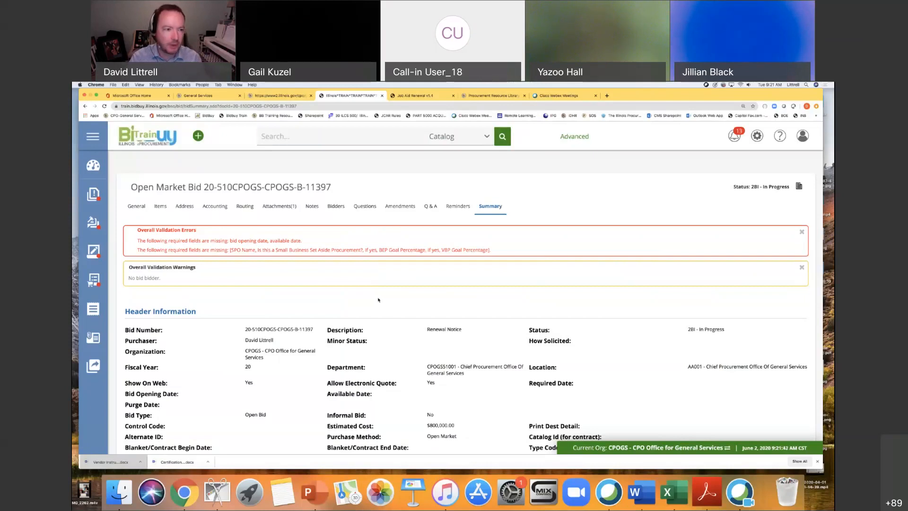
pyautogui.click(138, 208)
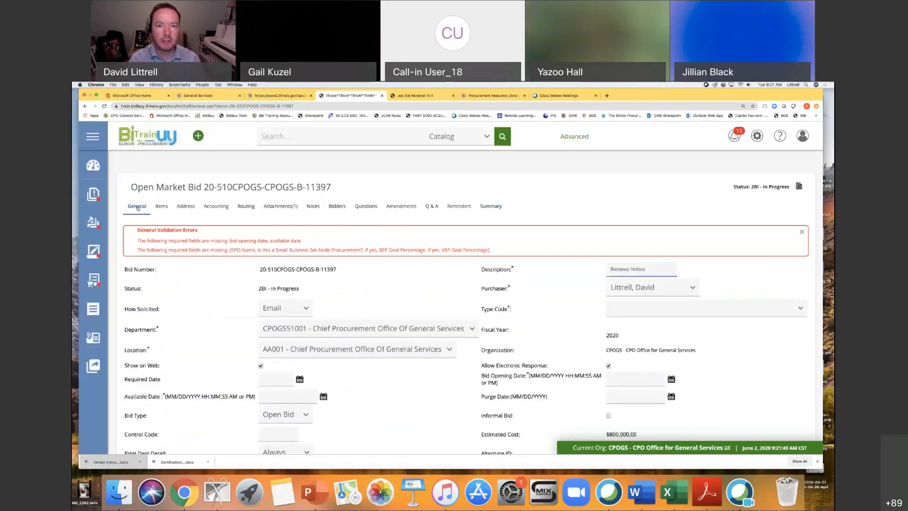
pyautogui.click(416, 96)
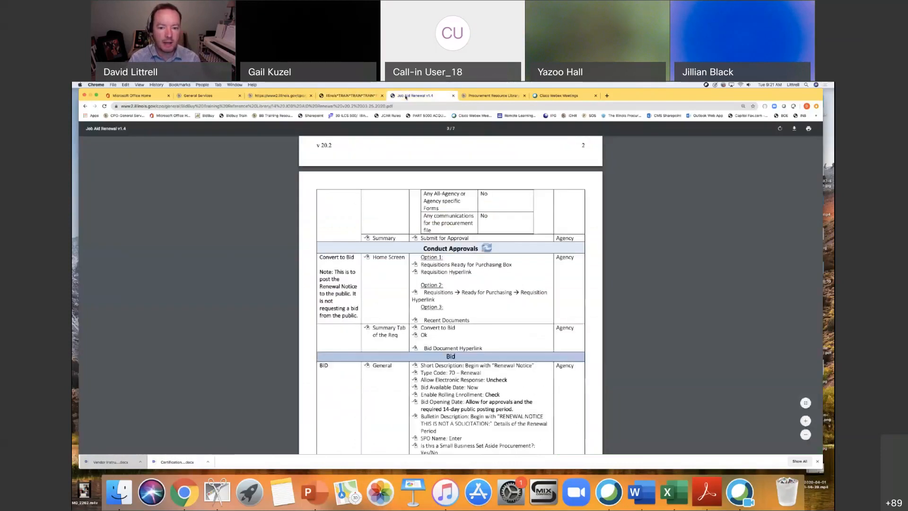
pyautogui.scroll(-3, 563, 307)
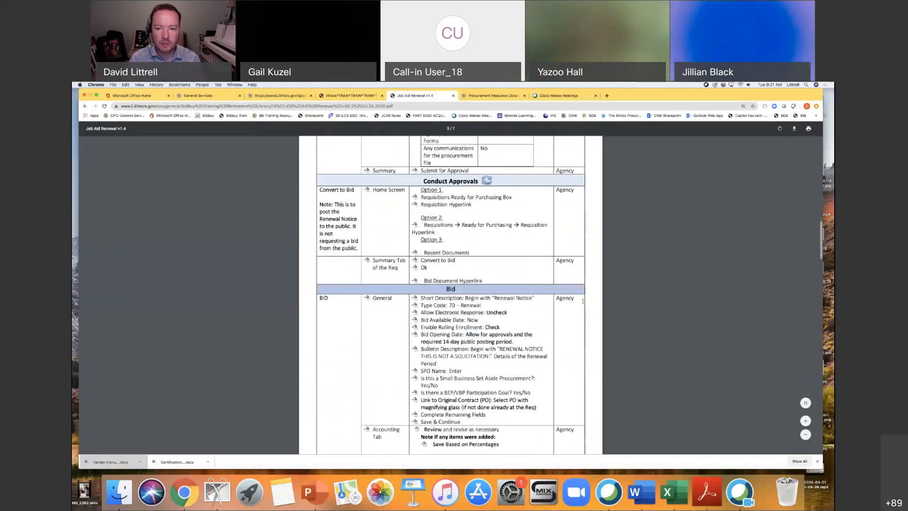
pyautogui.scroll(-2, 562, 306)
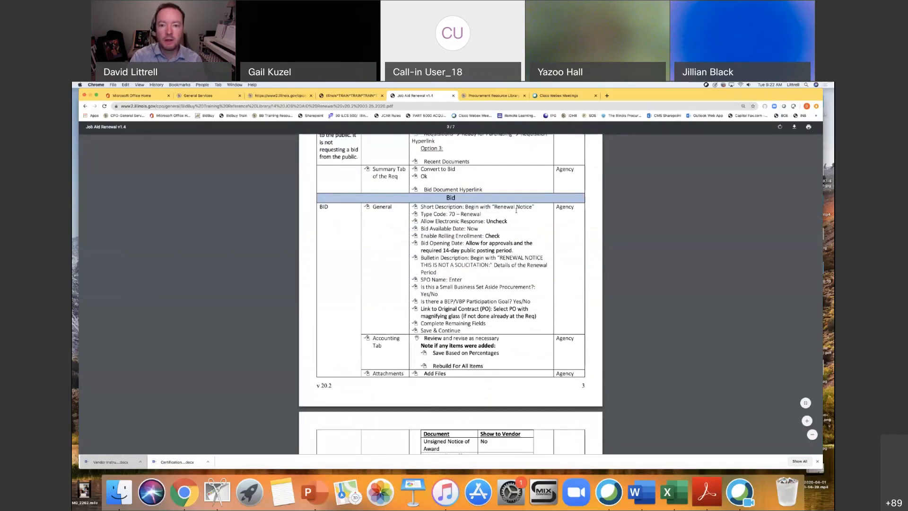
pyautogui.scroll(-1, 518, 214)
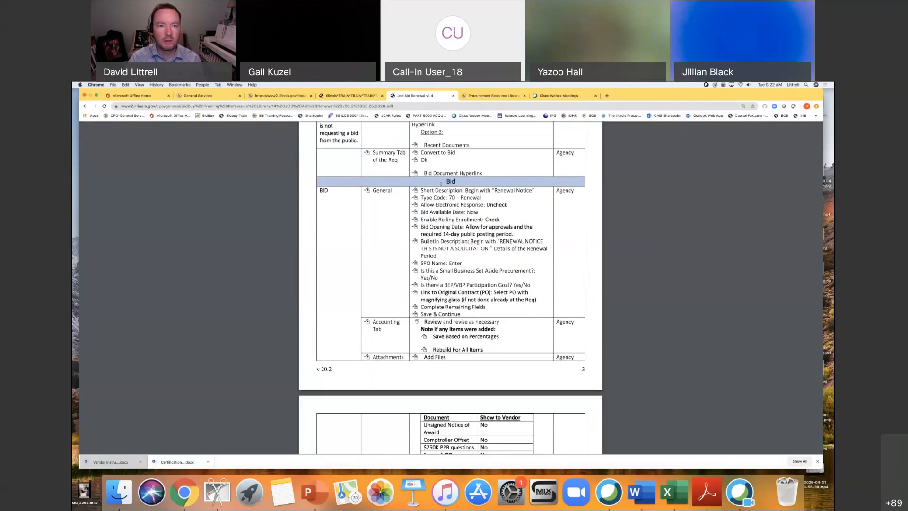
pyautogui.click(350, 96)
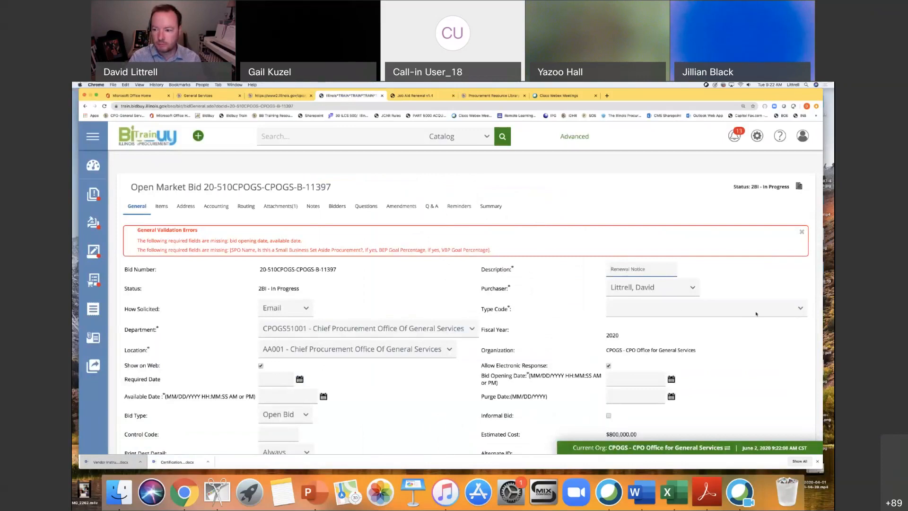
# Set the bid's type code to "70 - Renewal" and disallow electronic responses.
pyautogui.click(759, 308)
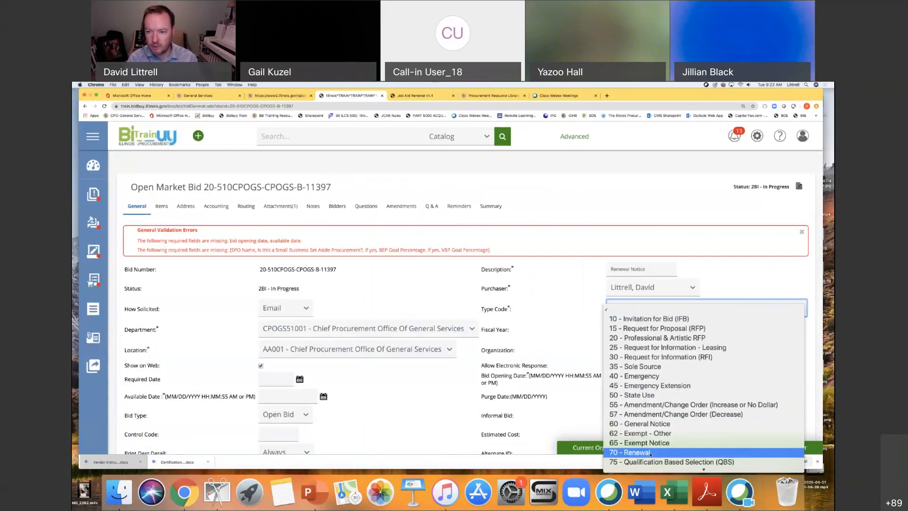
pyautogui.click(672, 452)
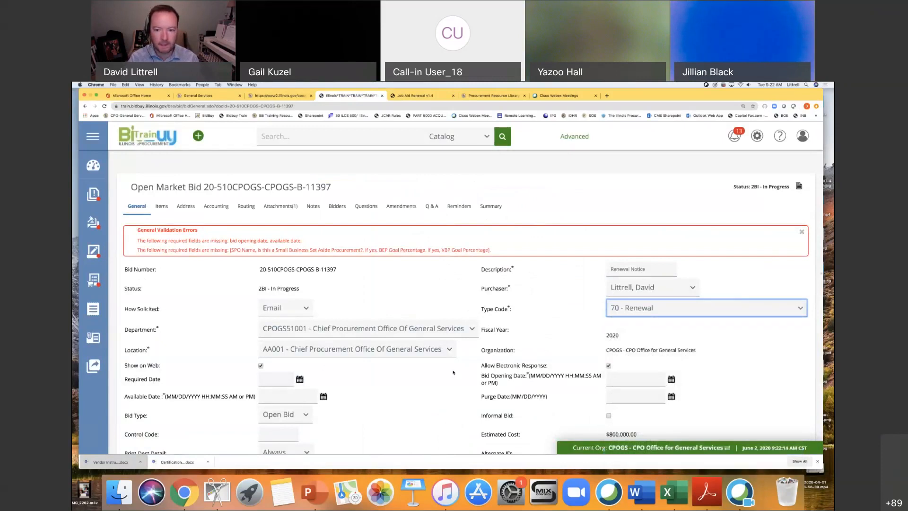
pyautogui.scroll(-3, 454, 373)
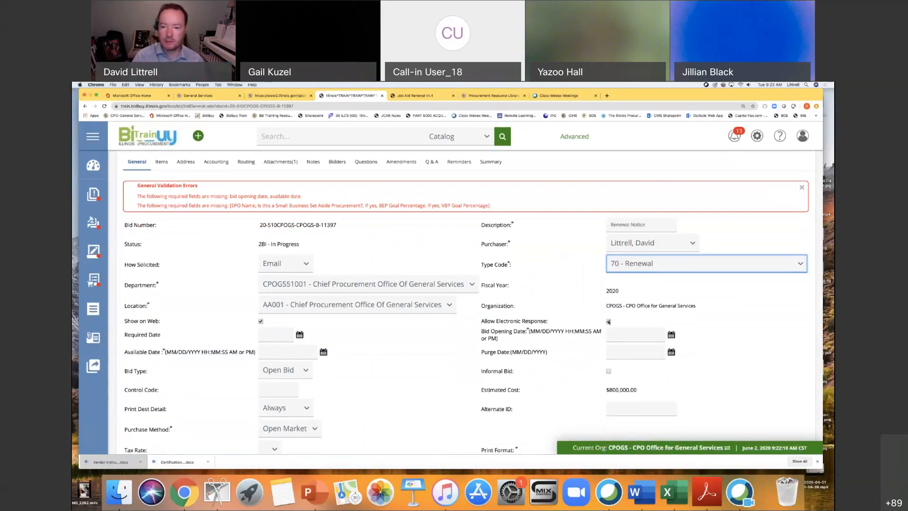
pyautogui.click(609, 322)
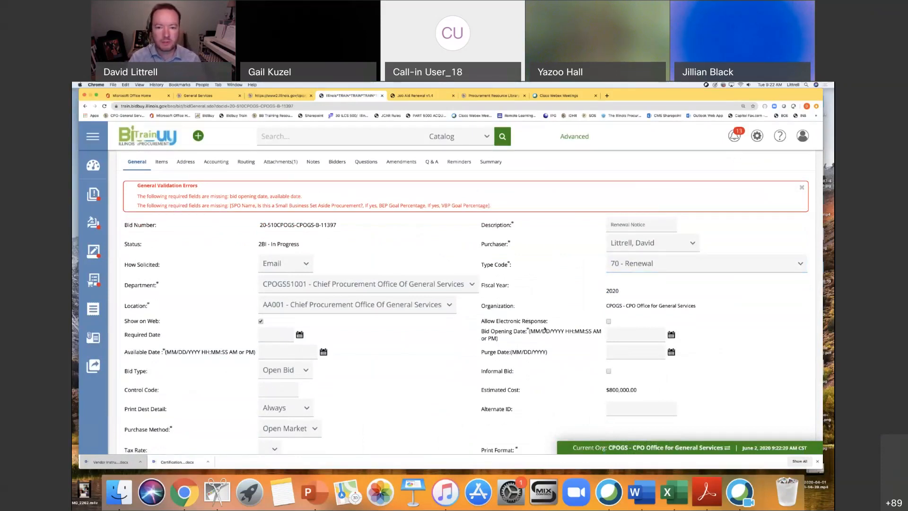
# Check the job aid's bid date guidance and set the bid opening date to 06/19/2020 10:00:00 AM.
pyautogui.scroll(-2, 429, 340)
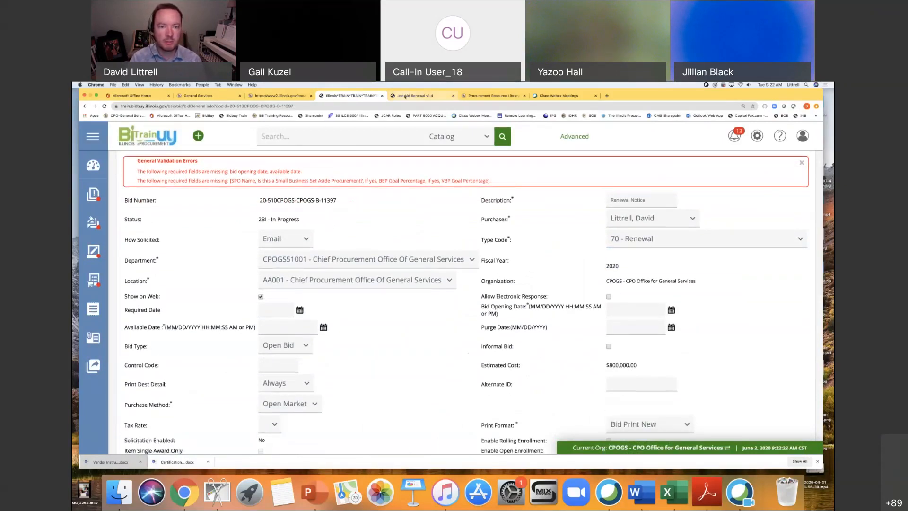
pyautogui.click(411, 96)
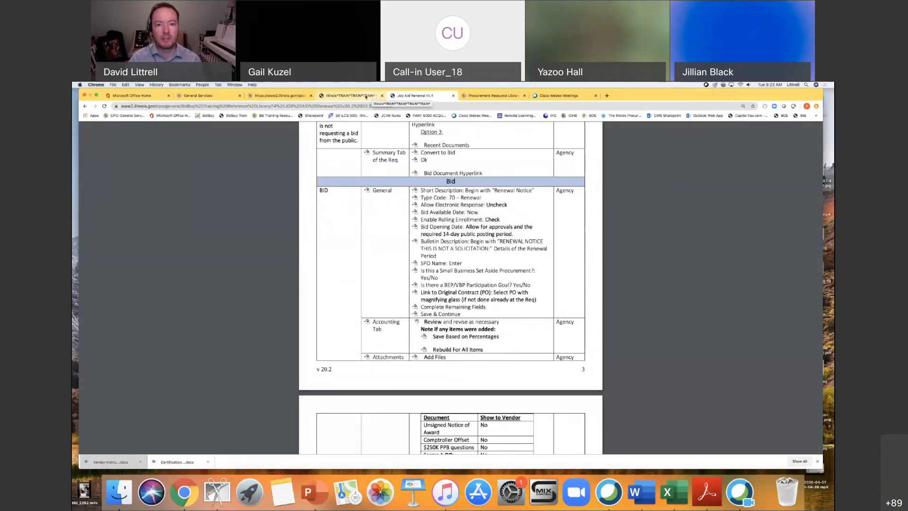
pyautogui.click(365, 97)
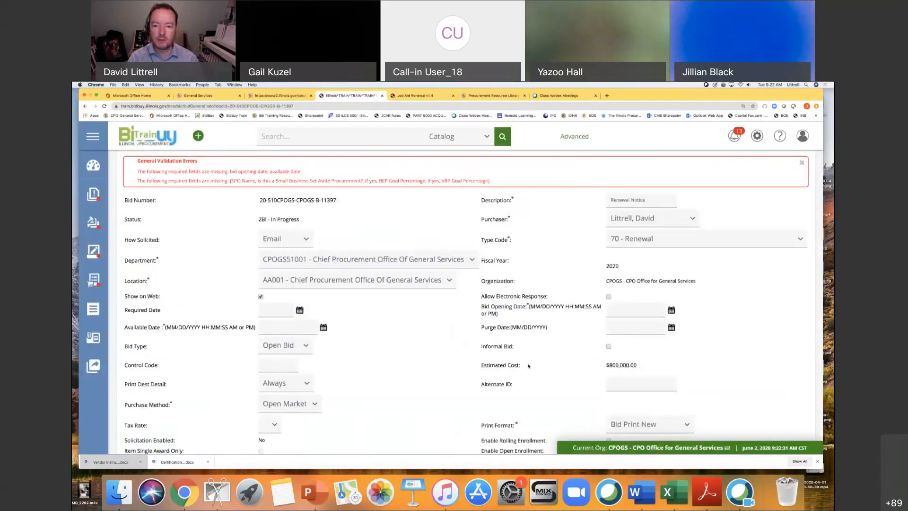
pyautogui.scroll(-2, 529, 365)
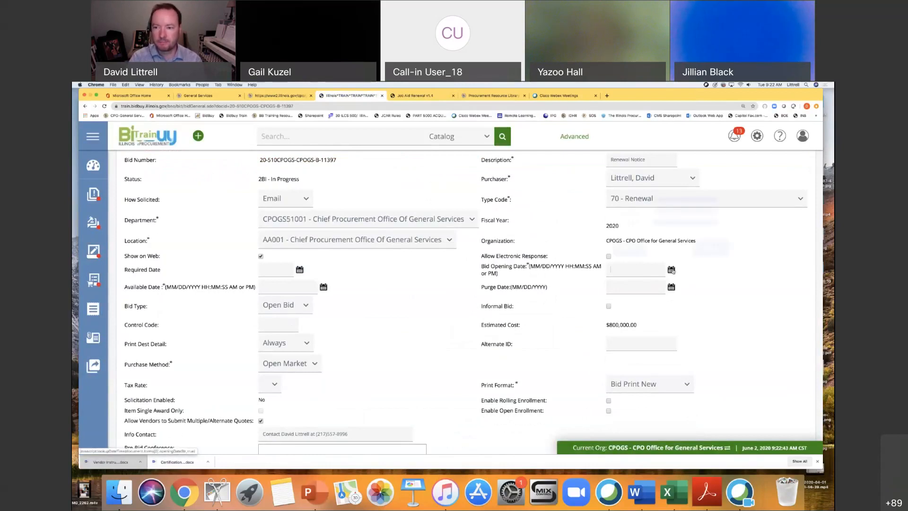
pyautogui.click(671, 270)
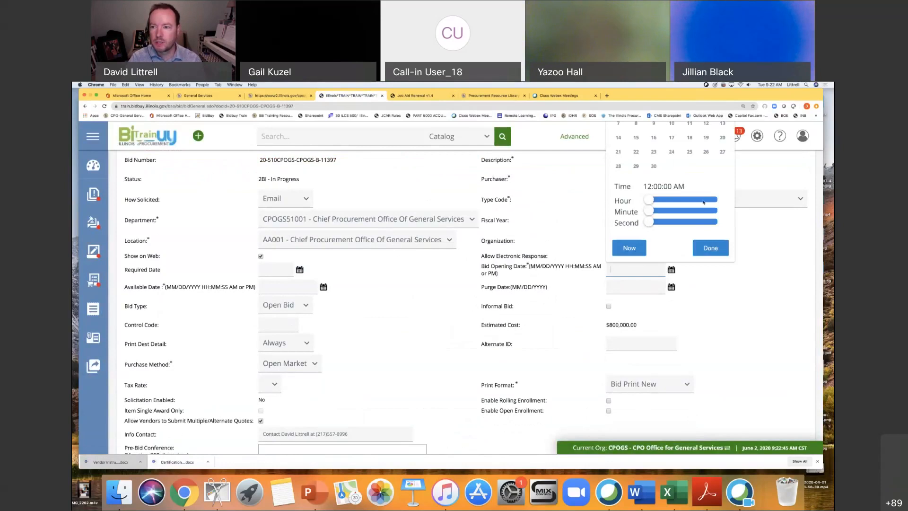
pyautogui.scroll(2, 682, 180)
pyautogui.scroll(1, 681, 180)
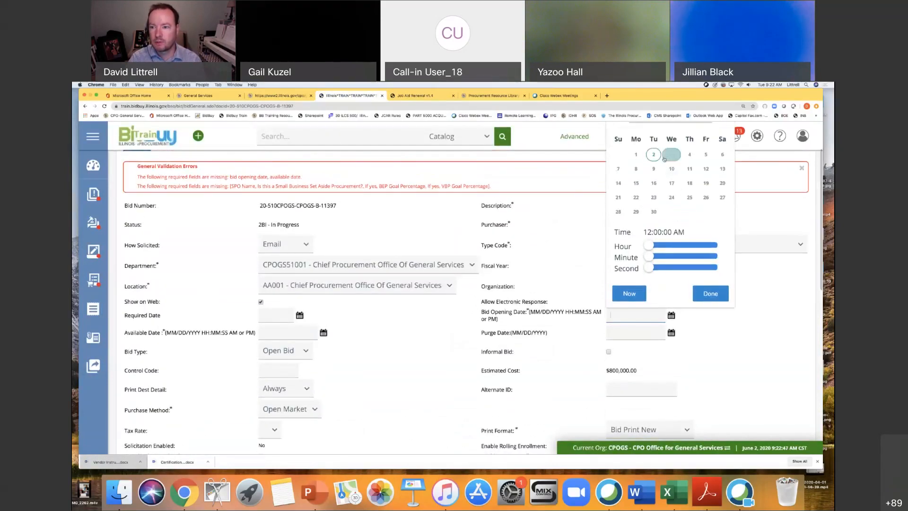
pyautogui.click(655, 155)
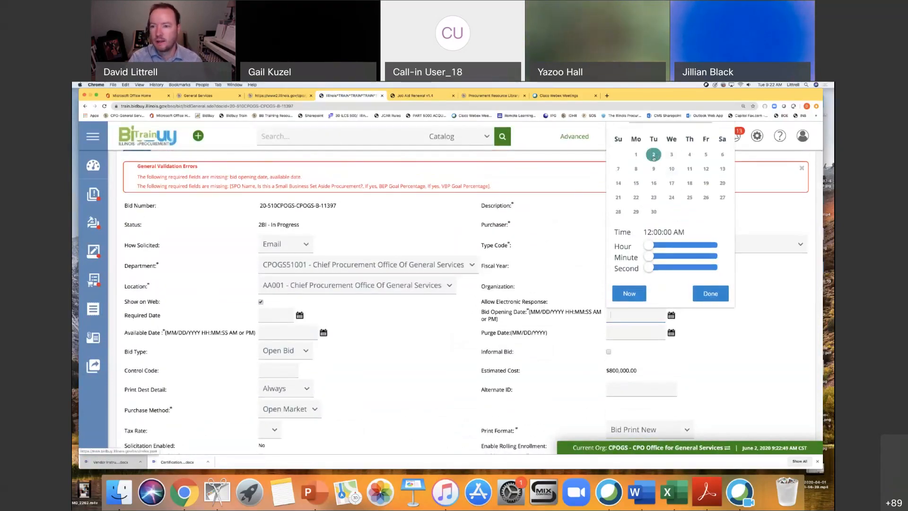
pyautogui.click(691, 184)
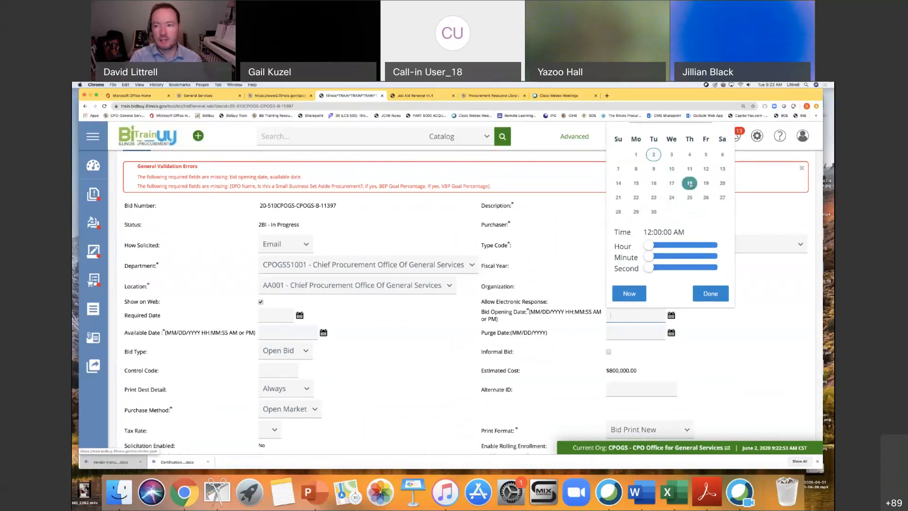
pyautogui.click(706, 184)
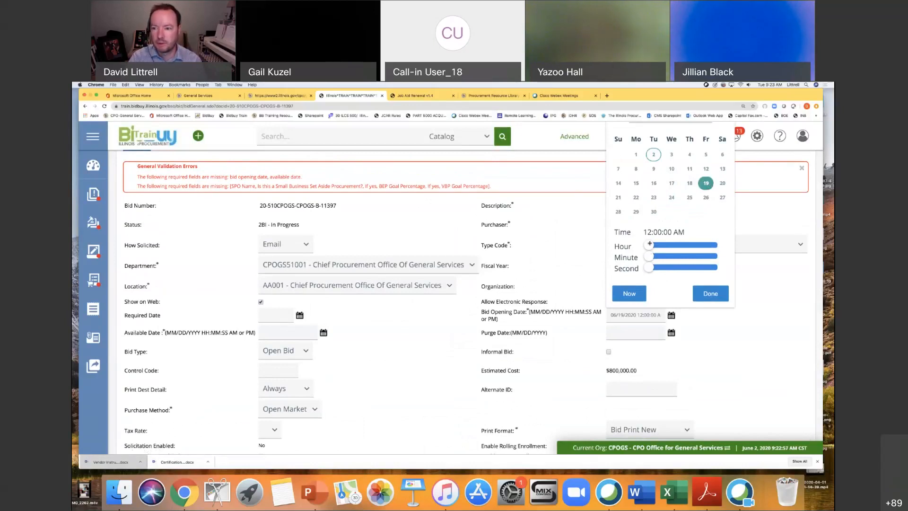
pyautogui.moveTo(649, 245); pyautogui.dragTo(680, 244)
pyautogui.click(716, 294)
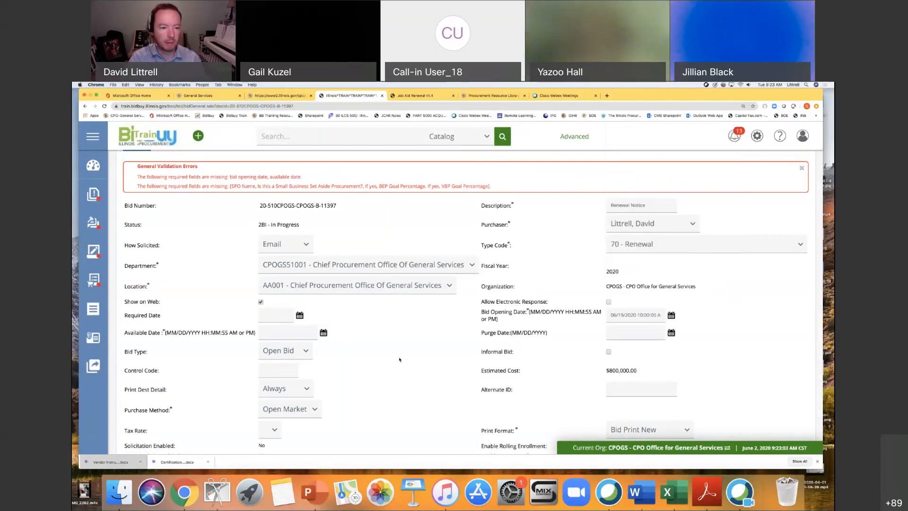
# Enable rolling enrollment for the bid and set its available date to the current date and time.
pyautogui.scroll(-3, 405, 358)
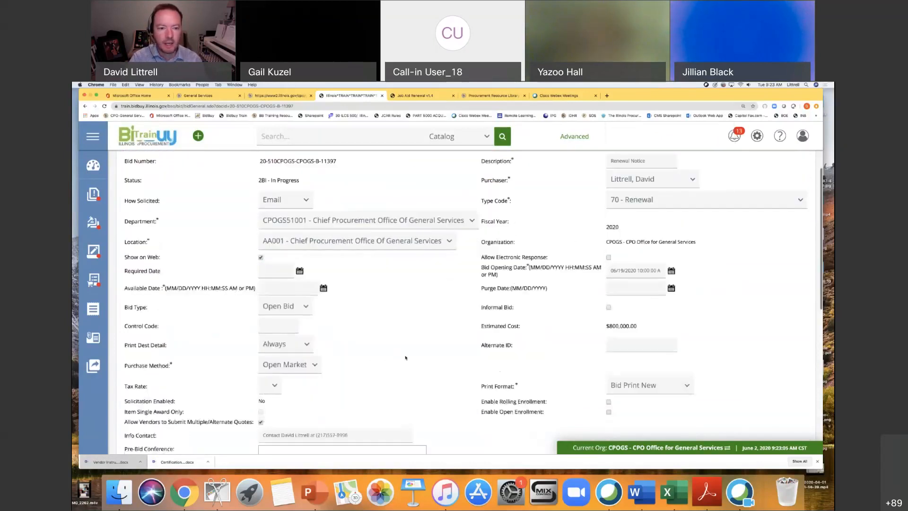
pyautogui.scroll(-1, 405, 357)
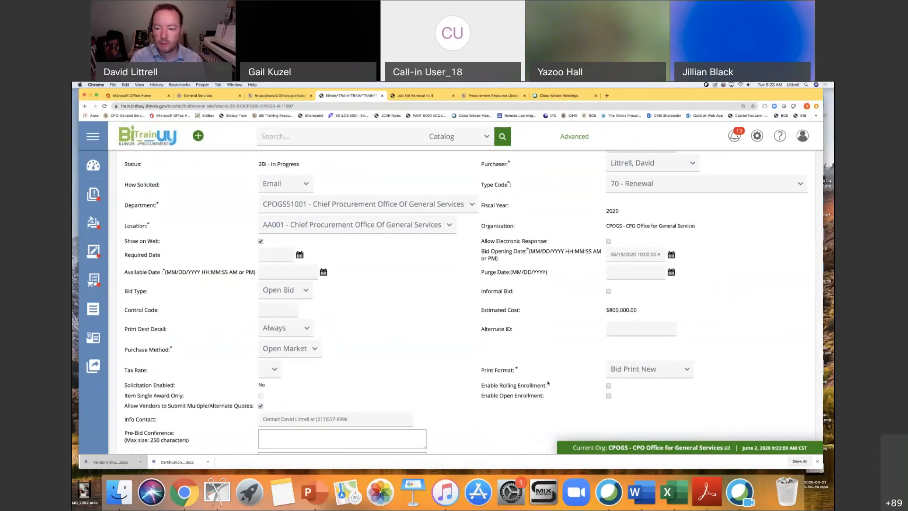
pyautogui.click(609, 386)
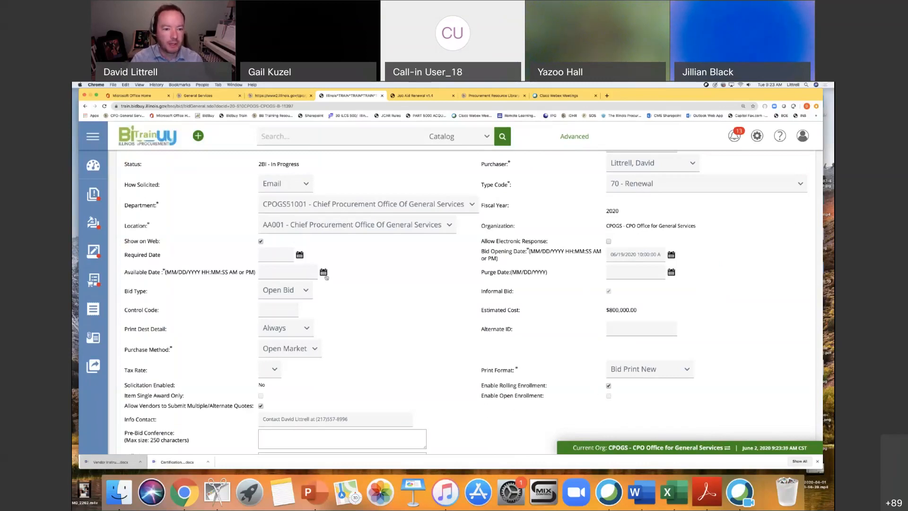
pyautogui.click(324, 273)
pyautogui.click(285, 251)
pyautogui.click(364, 251)
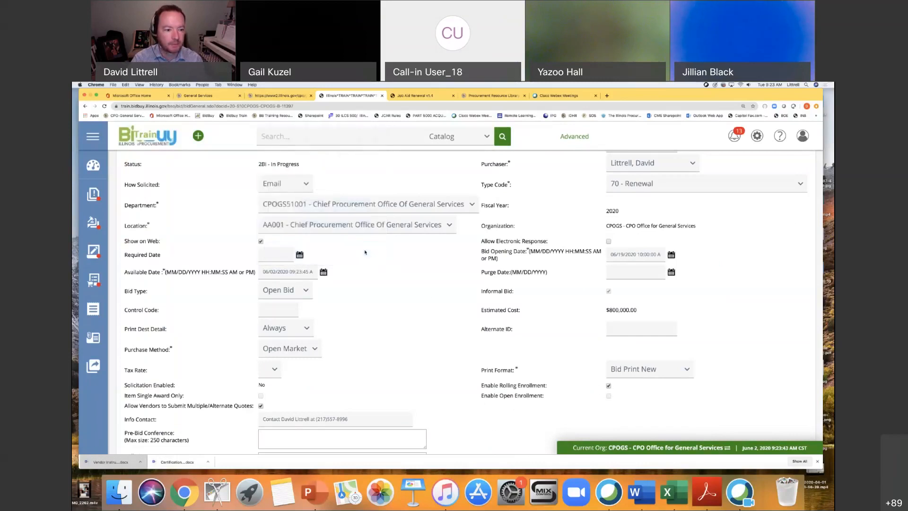
# Copy "RENEWAL NOTICE THIS IS NOT A SOLICITATION" from the job aid into the bulletin description, on one line without the colon.
pyautogui.scroll(-3, 432, 296)
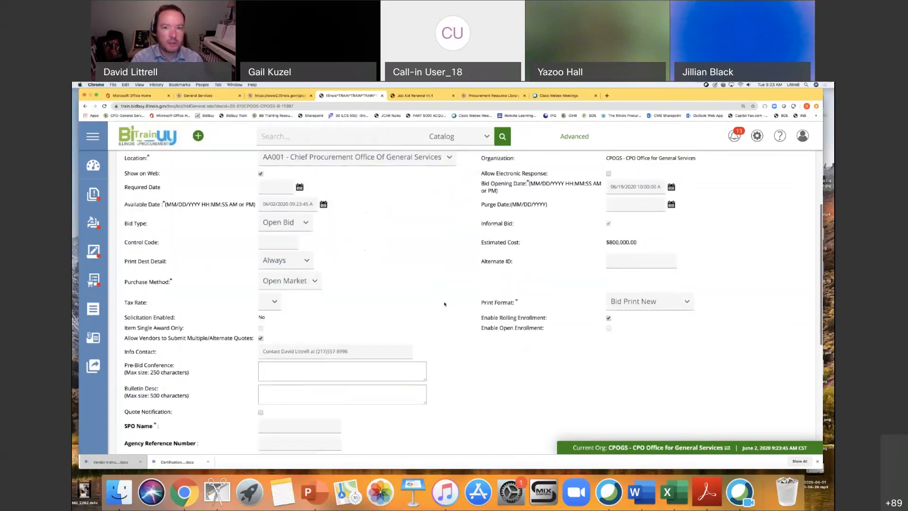
pyautogui.click(412, 95)
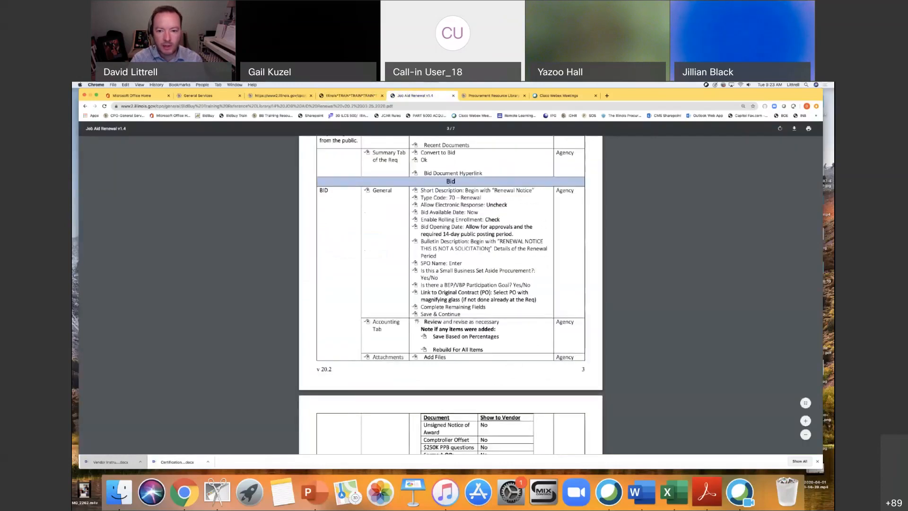
pyautogui.moveTo(490, 249); pyautogui.dragTo(500, 242)
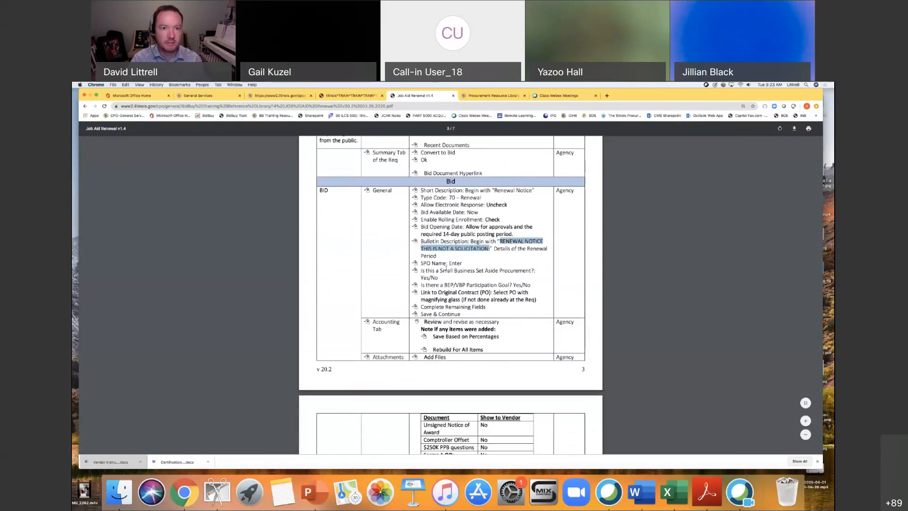
pyautogui.click(349, 96)
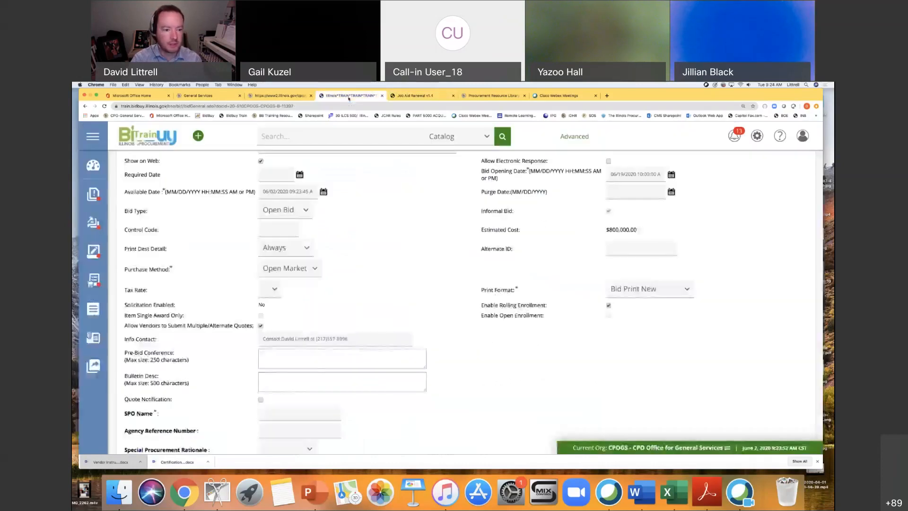
pyautogui.click(278, 375)
pyautogui.write('RENEWAL NOTICE THIS IS NOT A SOLICITATION.')
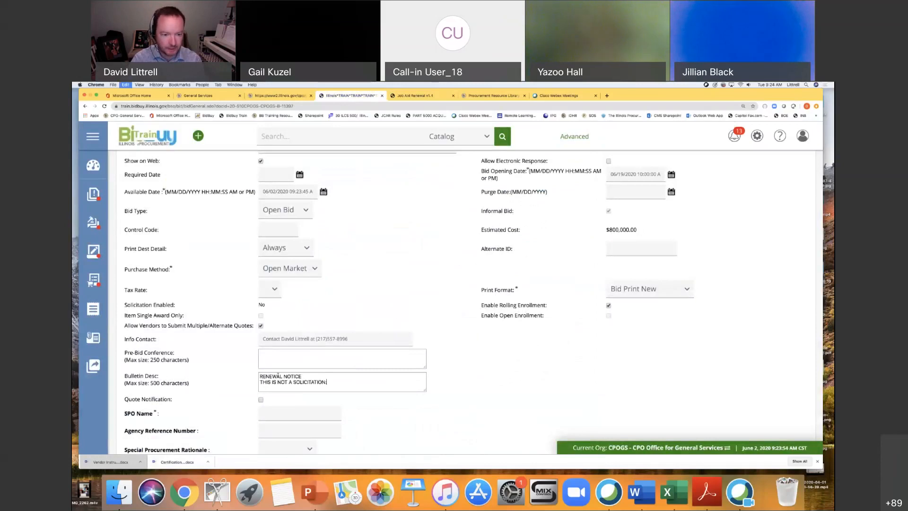
pyautogui.press('BackSpace')
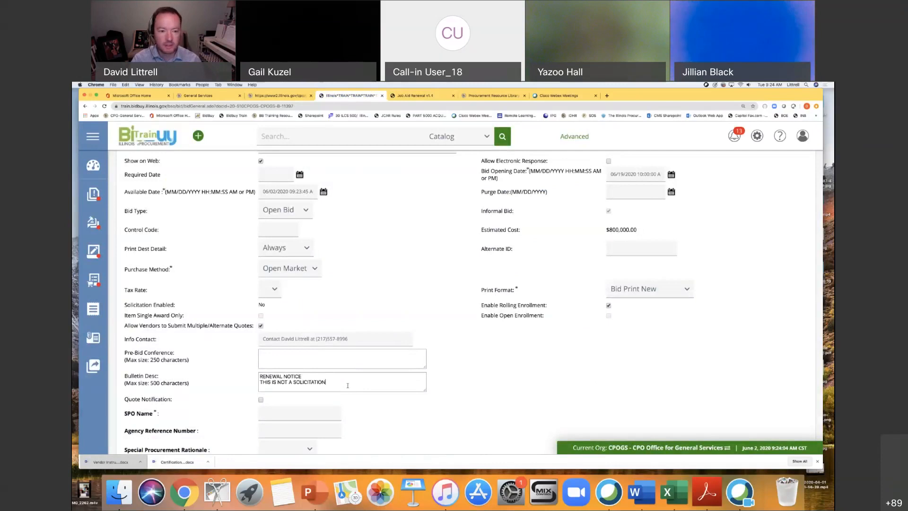
pyautogui.click(261, 381)
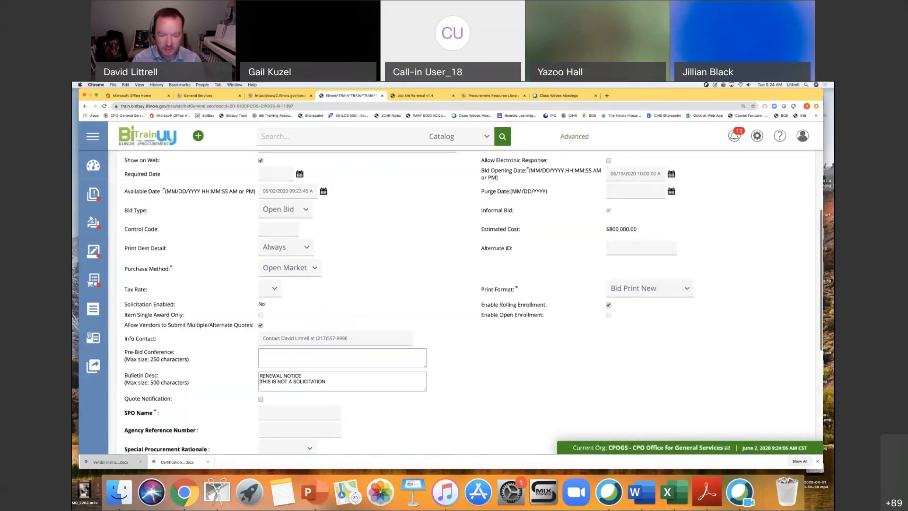
pyautogui.press('BackSpace')
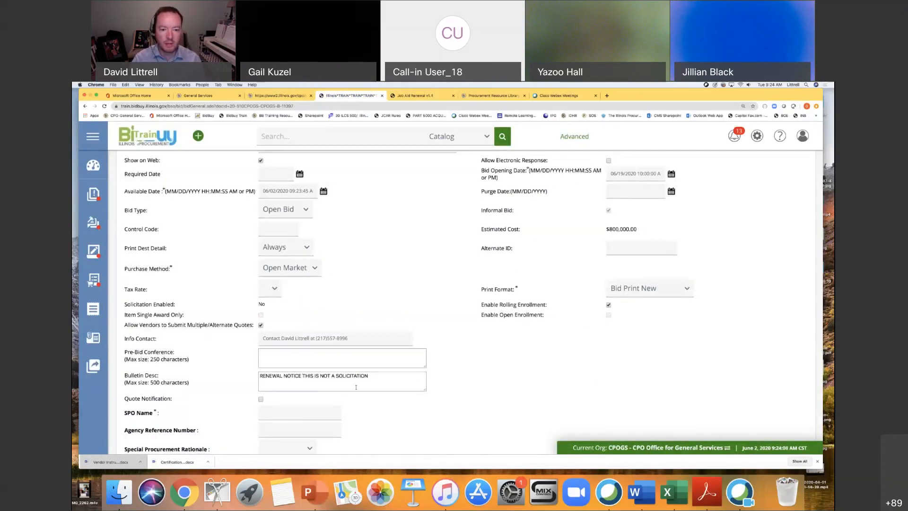
# Complete the bulletin description with a period after "SOLICITATION" and the sentence "Renewing contract 1 of 2 renewal options.".
pyautogui.click(370, 376)
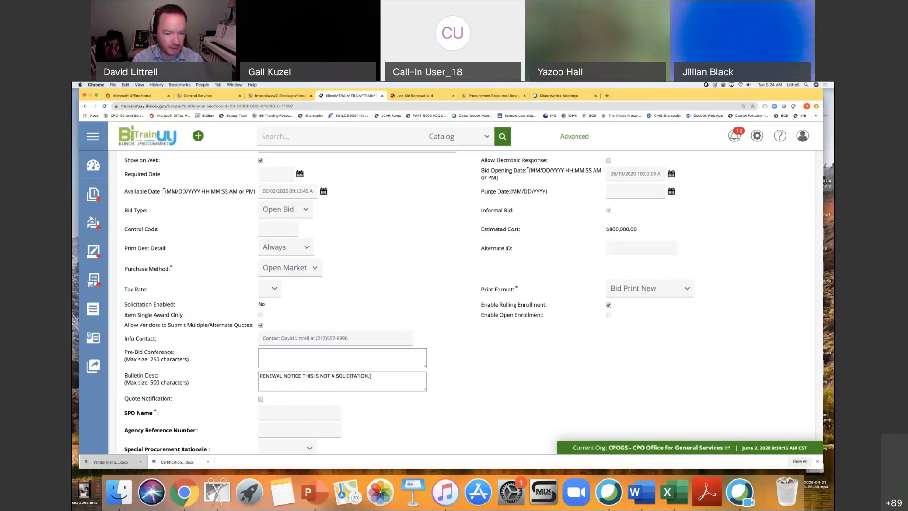
pyautogui.write('Details')
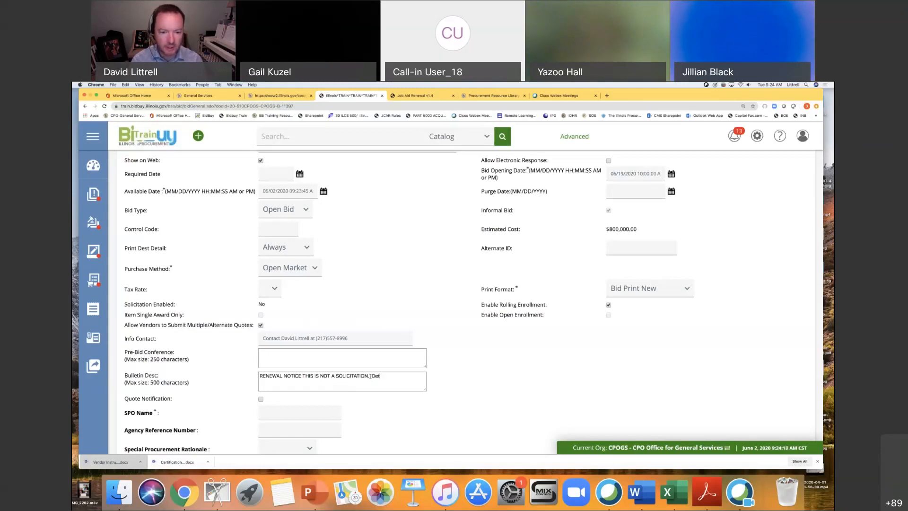
pyautogui.press('BackSpace')
pyautogui.press('BackSpace')
pyautogui.press('BackSpace')
pyautogui.press('BackSpace')
pyautogui.press('BackSpace')
pyautogui.press('BackSpace')
pyautogui.write('renewing')
pyautogui.press('BackSpace')
pyautogui.press('BackSpace')
pyautogui.press('BackSpace')
pyautogui.press('BackSpace')
pyautogui.press('BackSpace')
pyautogui.press('BackSpace')
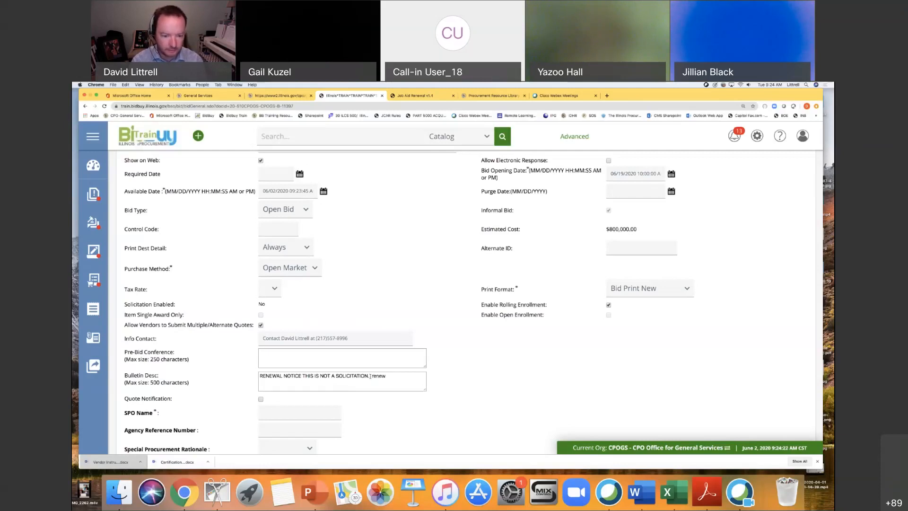
pyautogui.write('Renew')
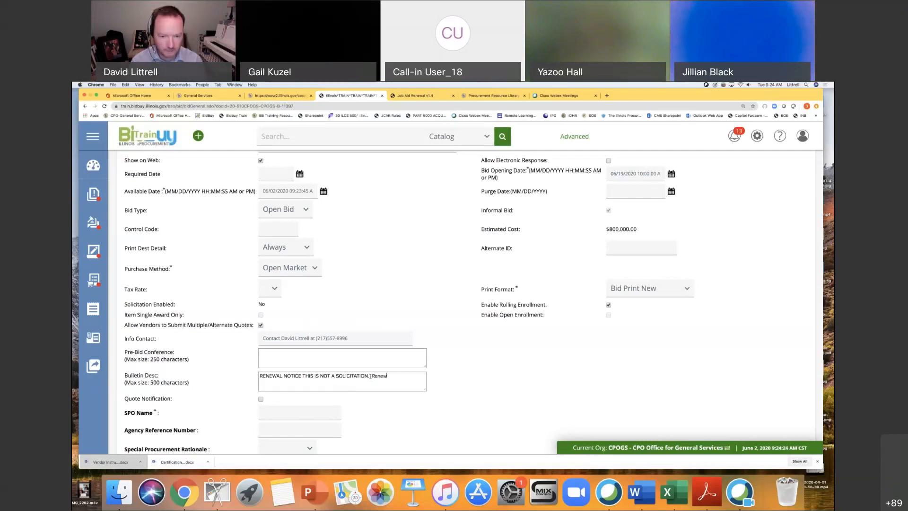
pyautogui.write('ing contrac')
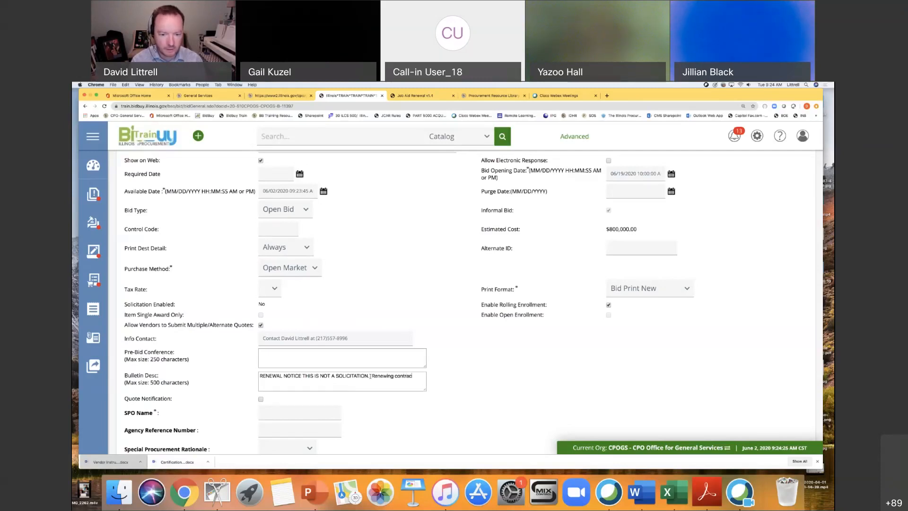
pyautogui.write('t 1 of 2 renew')
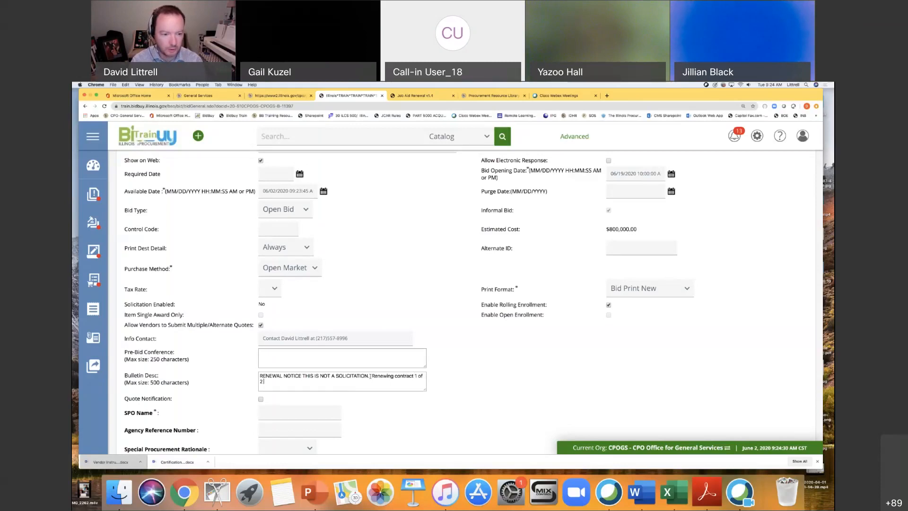
pyautogui.write('al options')
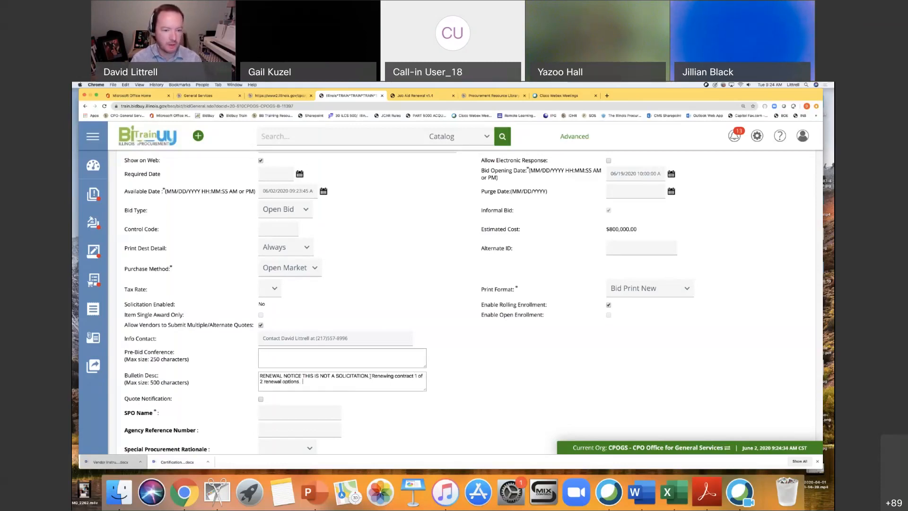
pyautogui.write('.')
# Fill in the SPO's name using the suggested entry.
pyautogui.scroll(-2, 439, 404)
pyautogui.click(295, 381)
pyautogui.click(308, 400)
pyautogui.scroll(-4, 451, 381)
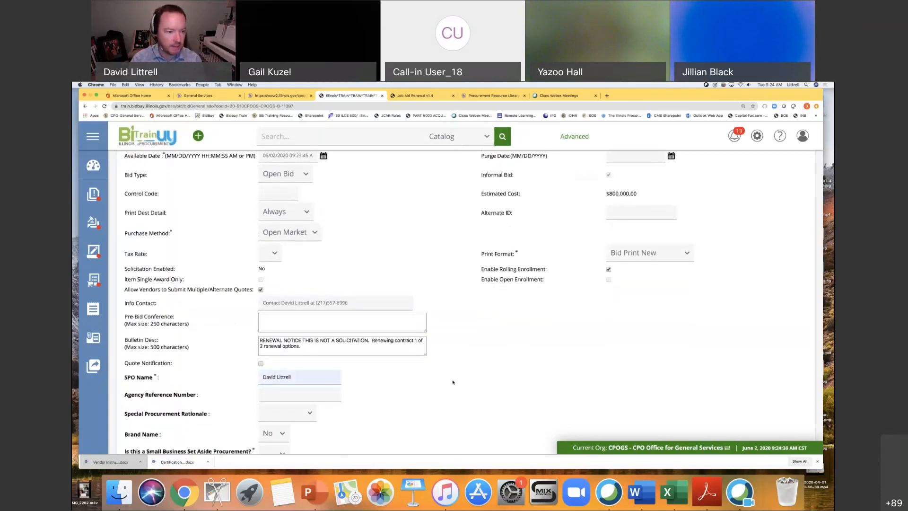
# Check the job aid's remaining General instructions and set the small business set-aside question to "No".
pyautogui.click(415, 95)
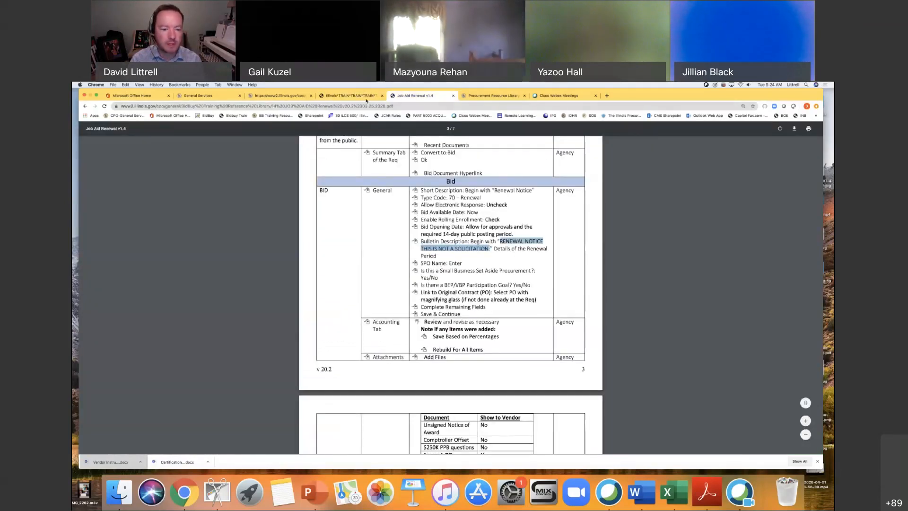
pyautogui.click(363, 96)
pyautogui.scroll(-2, 413, 338)
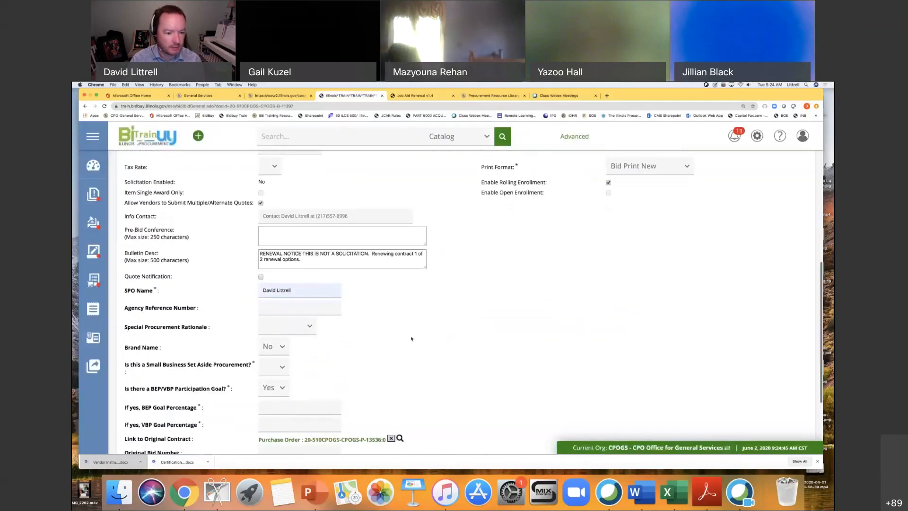
pyautogui.click(280, 365)
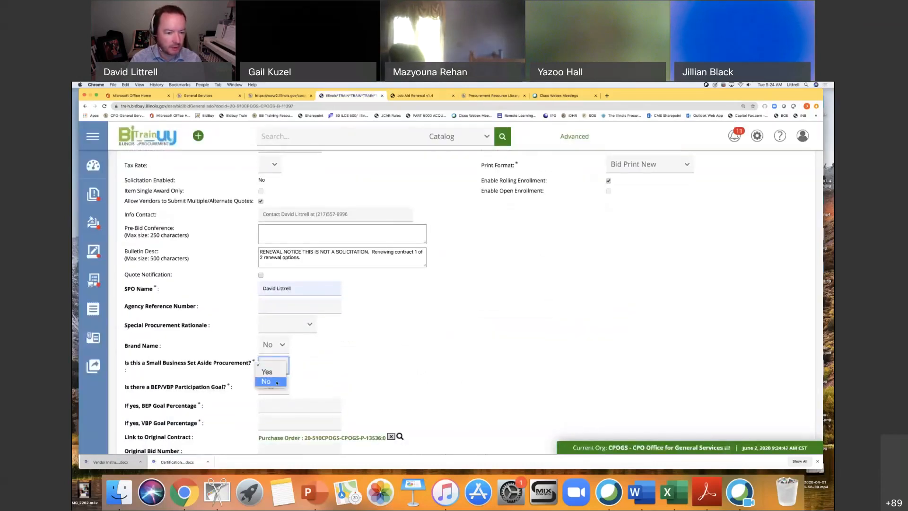
pyautogui.click(267, 381)
# Check the job aid's participation goal guidance and set the BEP goal percentage to 15 and the VBP goal percentage to 3.
pyautogui.scroll(-2, 454, 331)
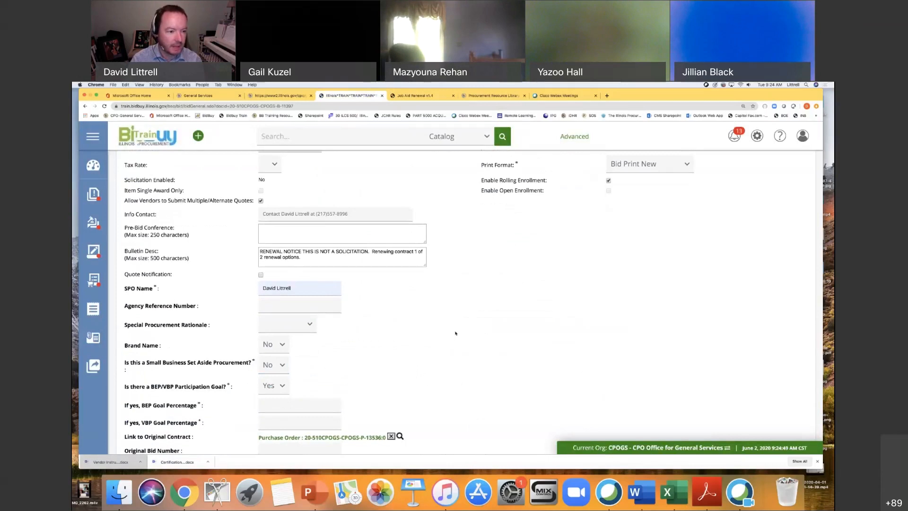
pyautogui.scroll(-3, 465, 334)
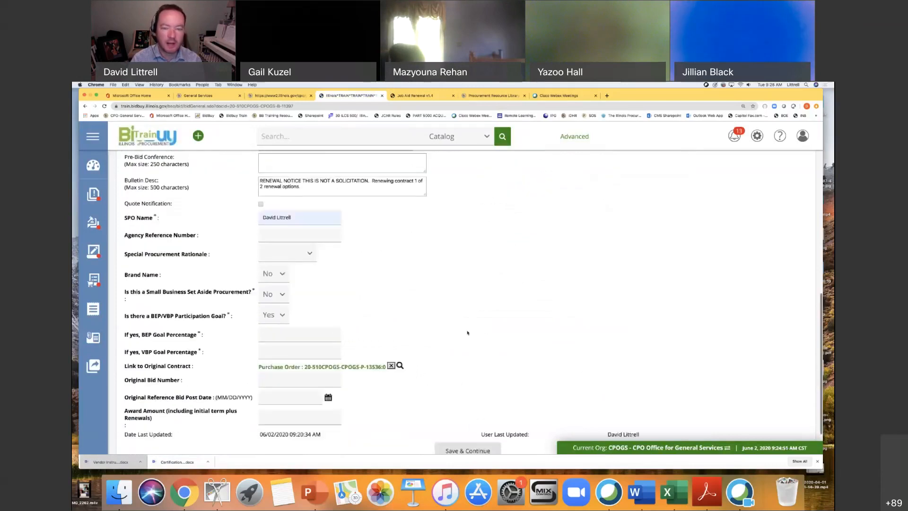
pyautogui.scroll(-1, 468, 333)
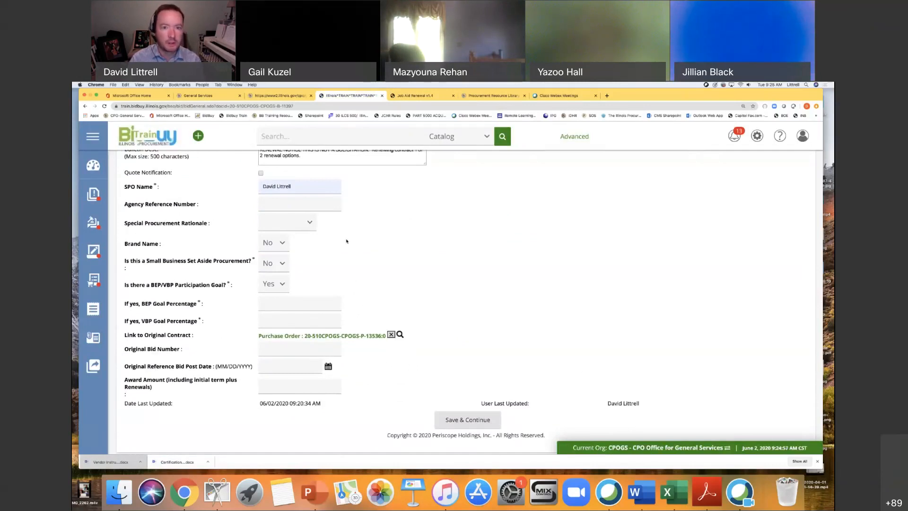
pyautogui.click(405, 96)
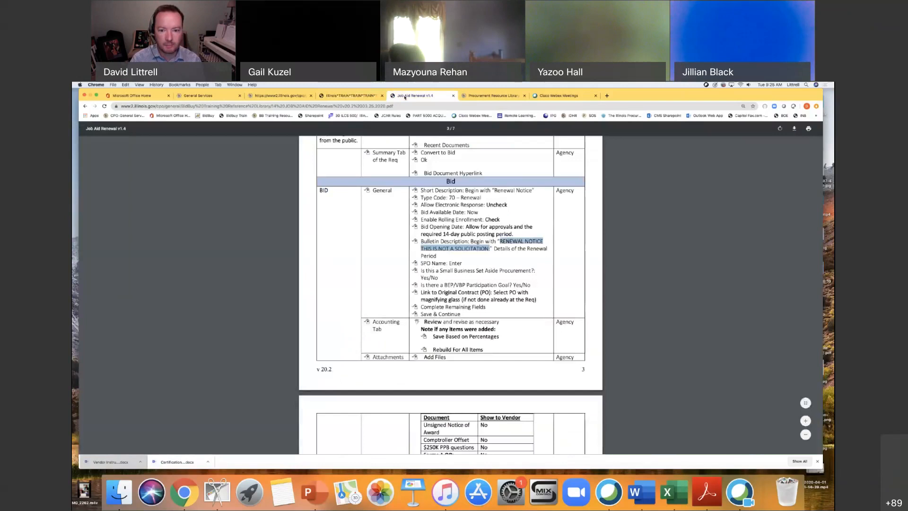
pyautogui.scroll(-2, 569, 277)
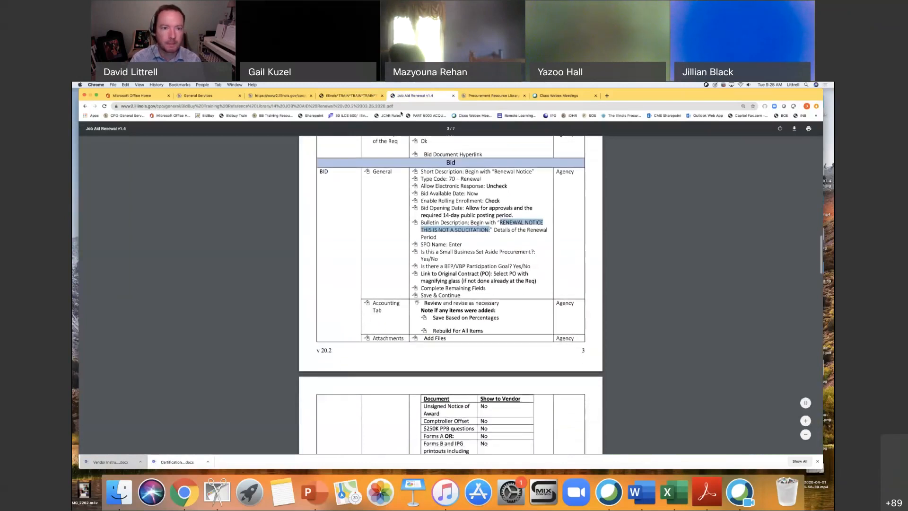
pyautogui.hotkey('ctrl', 'shift', 'Tab')
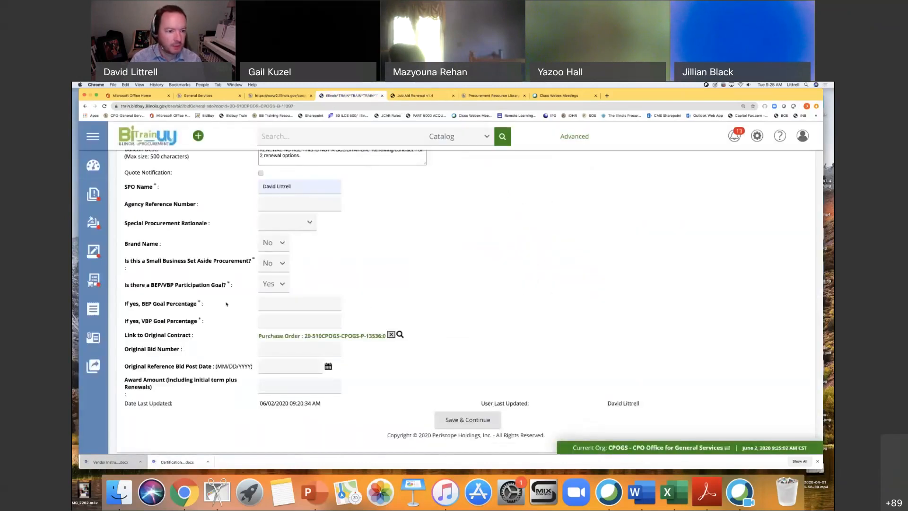
pyautogui.click(288, 303)
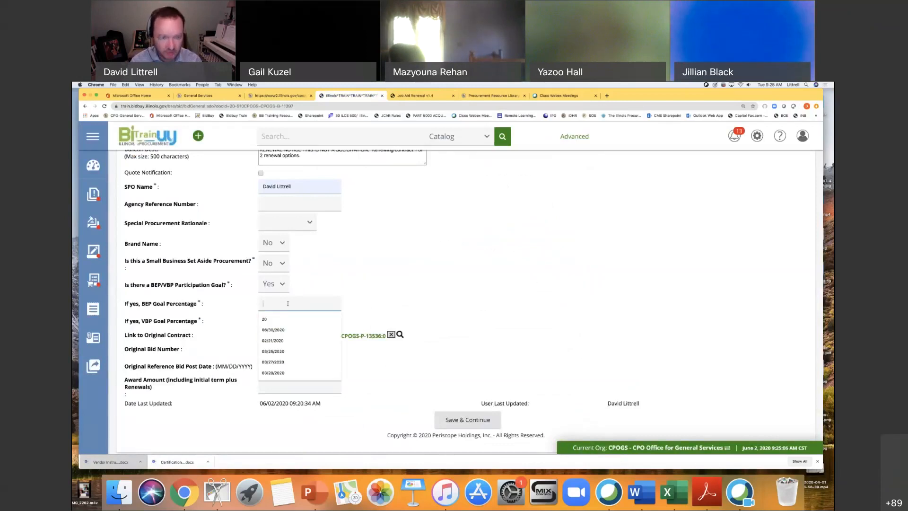
pyautogui.write('15')
pyautogui.click(283, 321)
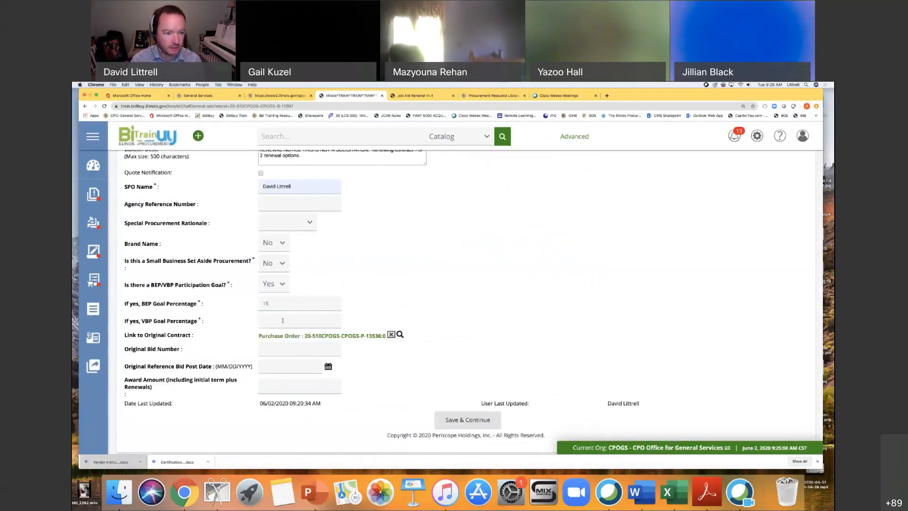
pyautogui.write('3')
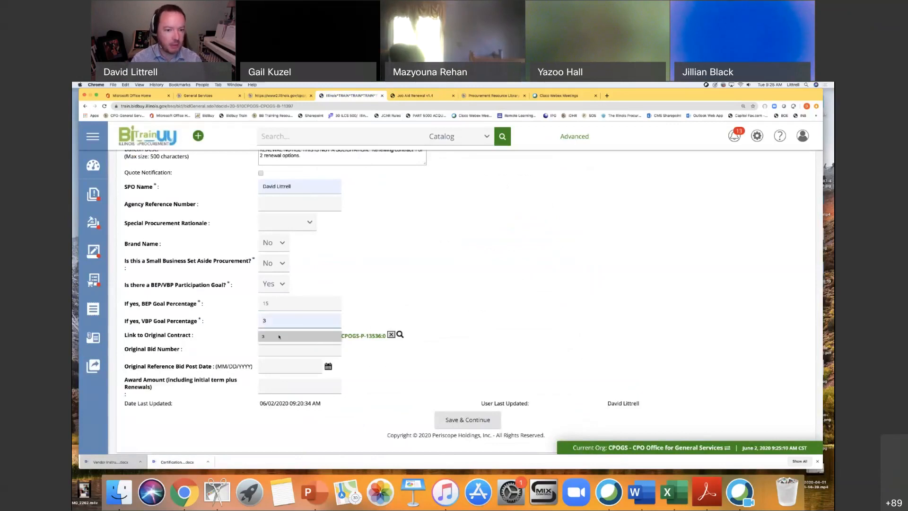
pyautogui.click(279, 337)
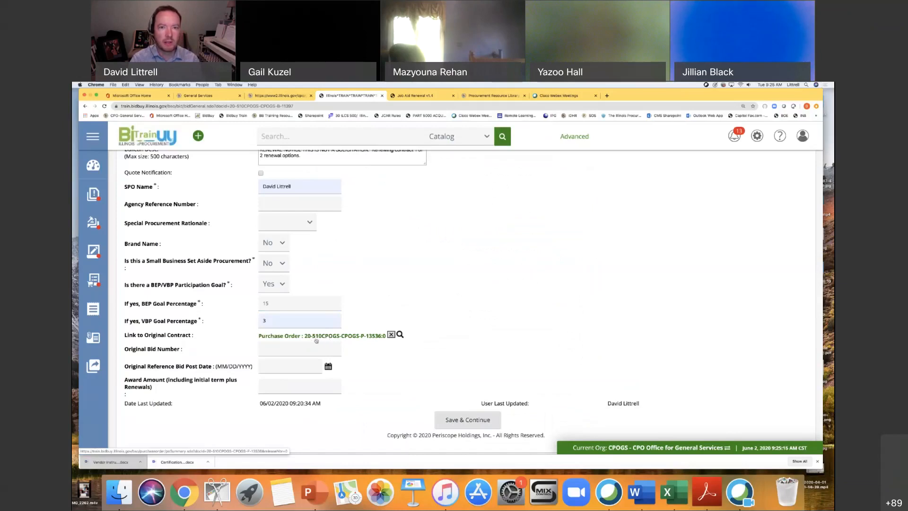
# Check the job aid's guidance on the original contract link and remaining fields, and save the bid's General information.
pyautogui.click(401, 96)
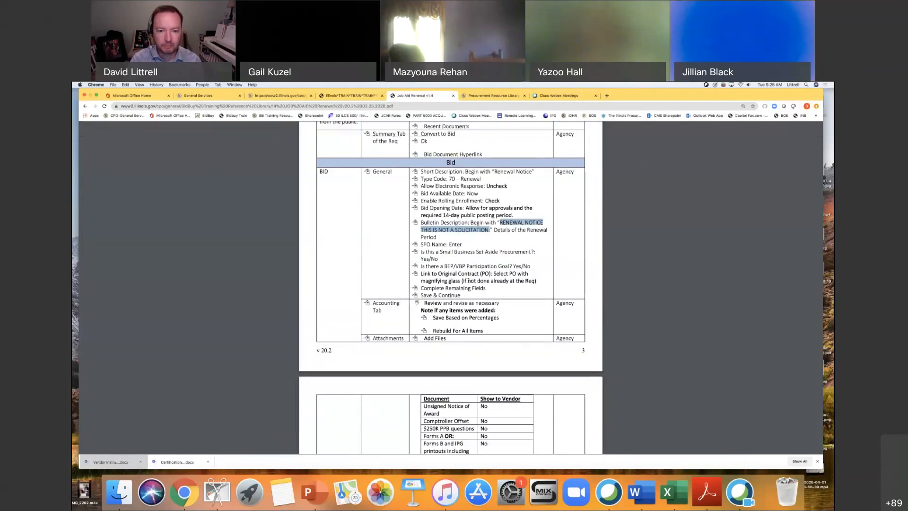
pyautogui.scroll(-2, 469, 280)
pyautogui.click(374, 95)
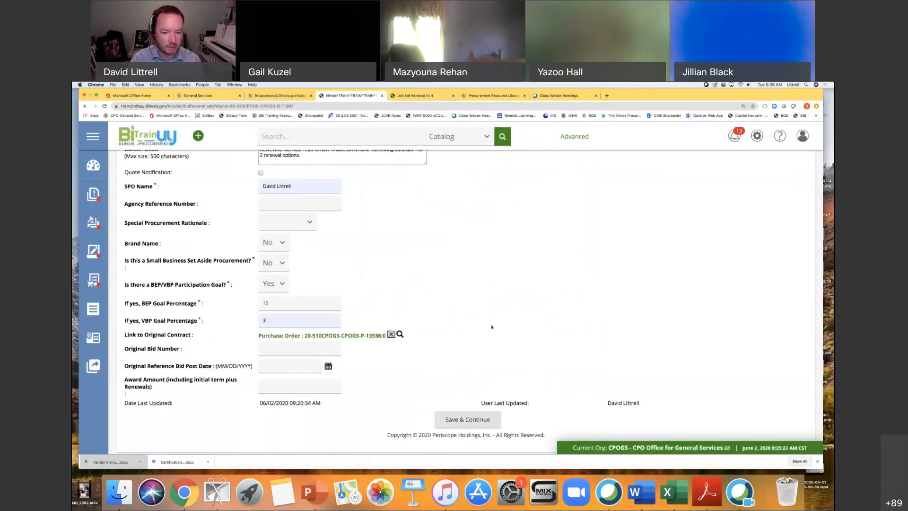
pyautogui.scroll(-1, 445, 359)
pyautogui.click(468, 407)
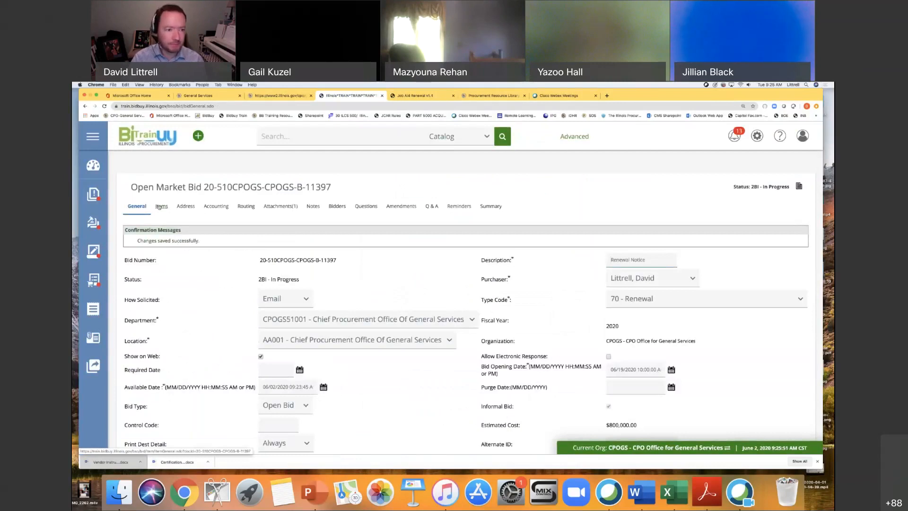
# Review the bid's items and existing attachments, and check the job aid's list of documents to attach for the bid.
pyautogui.click(161, 206)
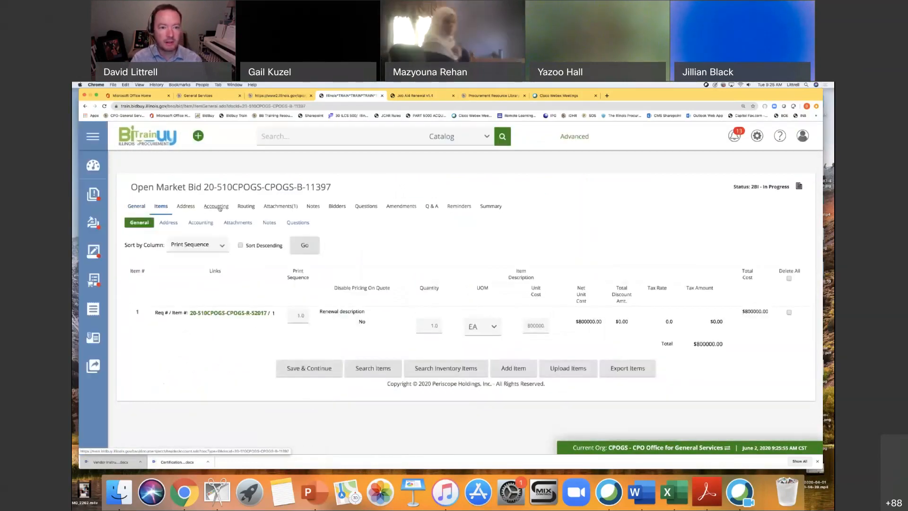
pyautogui.click(276, 207)
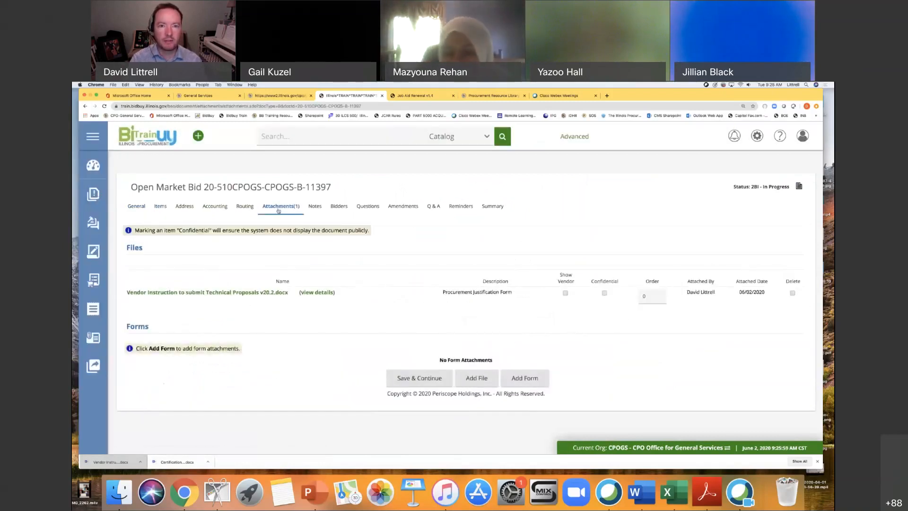
pyautogui.click(409, 96)
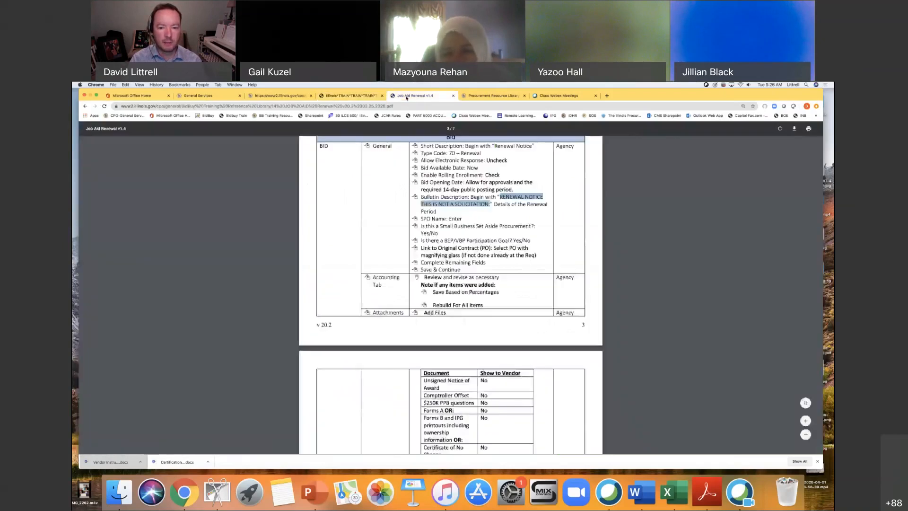
pyautogui.scroll(-6, 532, 255)
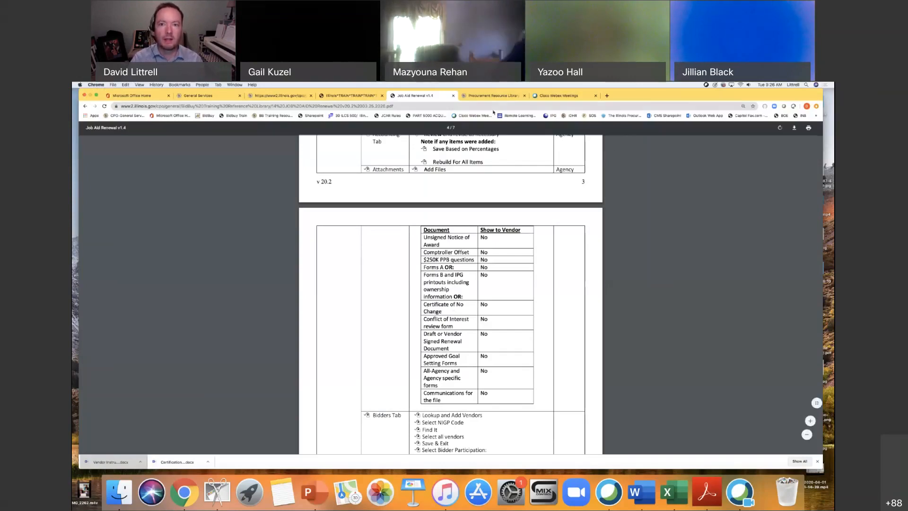
# Download the Certification of No Change for Contract Renewal V.15.2 from the Procurement Resource Library's Solicitation and Contract Templates and open it in Word.
pyautogui.click(507, 96)
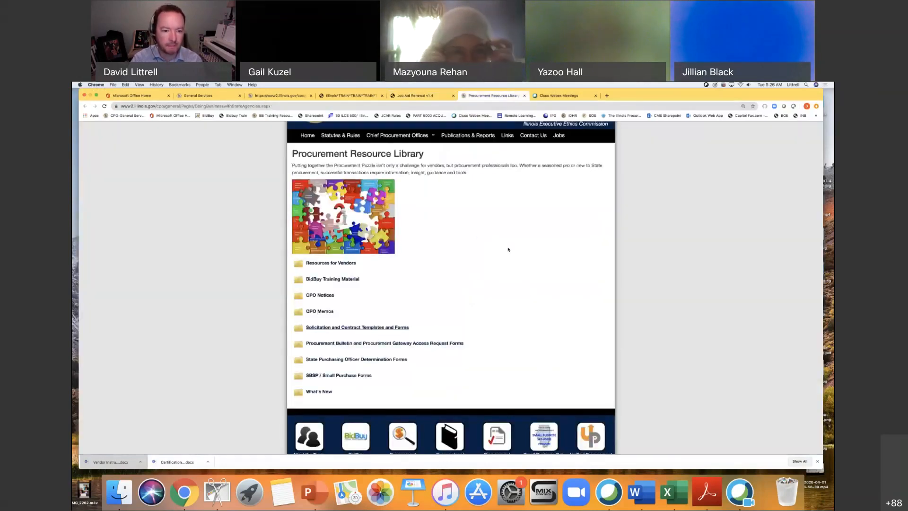
pyautogui.click(350, 328)
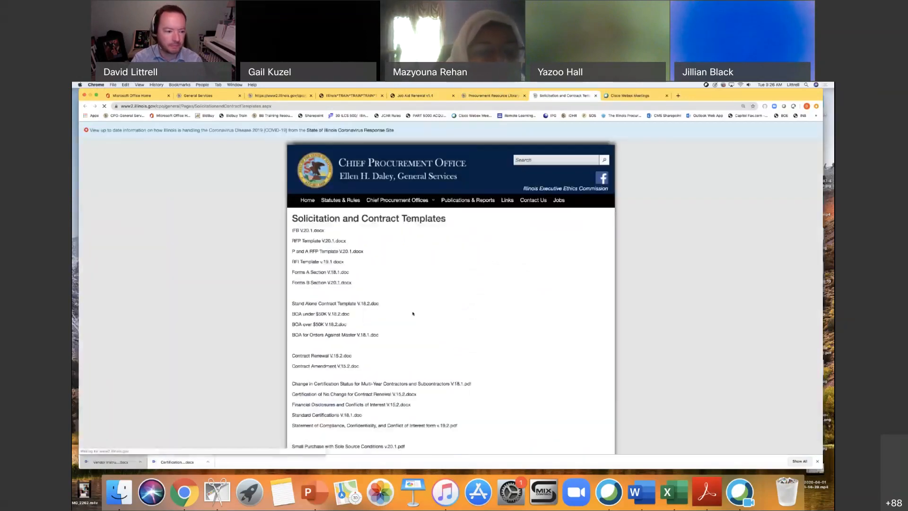
pyautogui.scroll(-1, 438, 292)
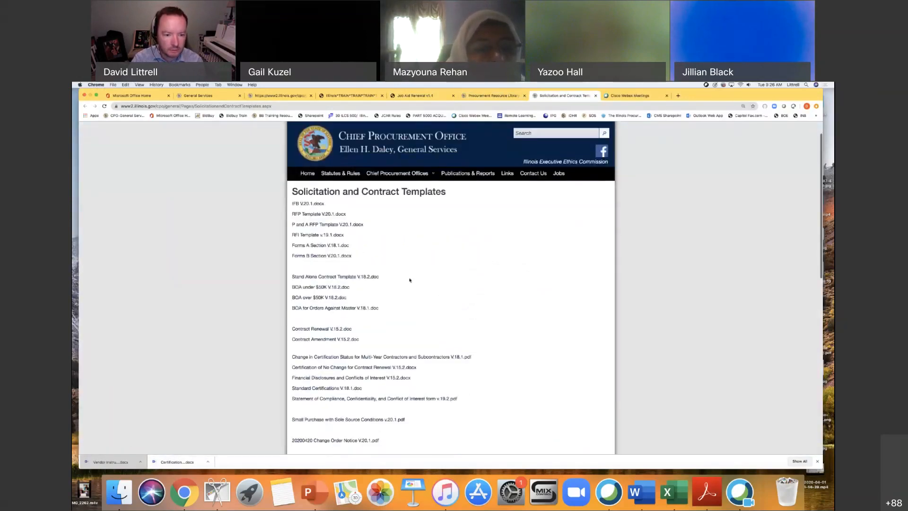
pyautogui.scroll(-1, 409, 280)
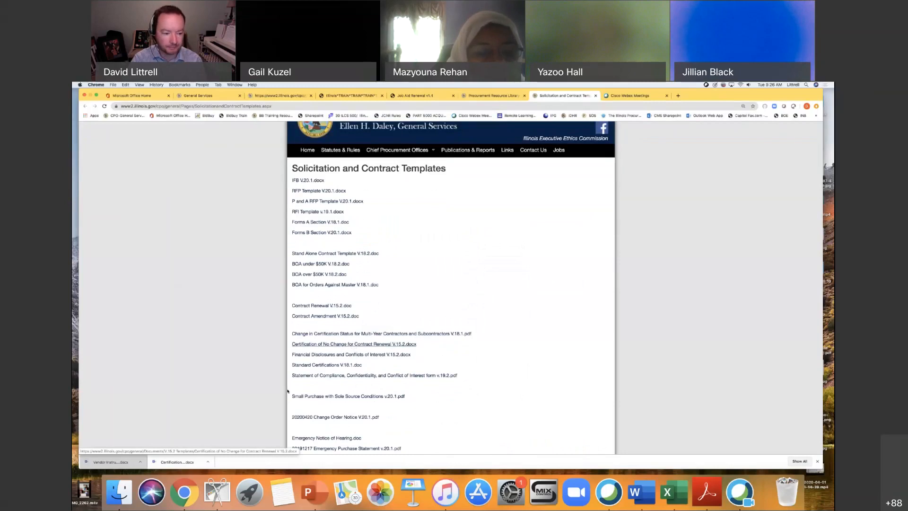
pyautogui.click(182, 462)
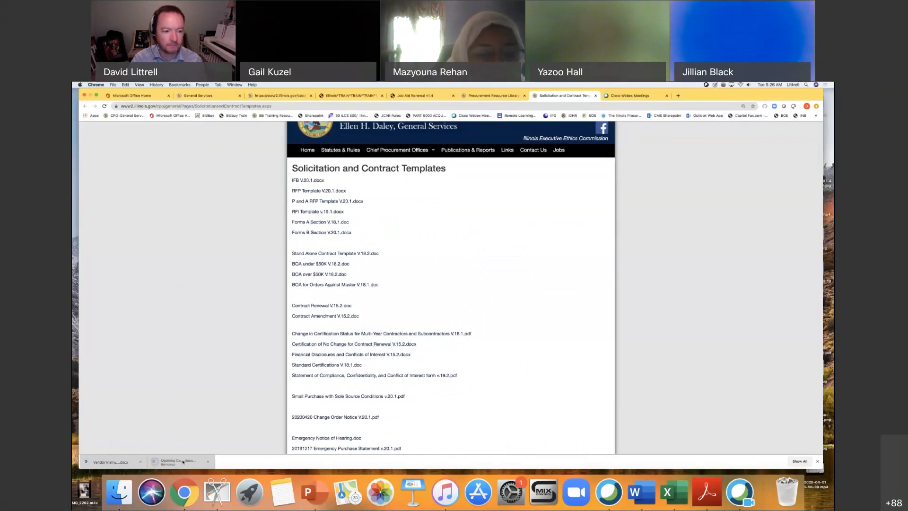
pyautogui.click(345, 344)
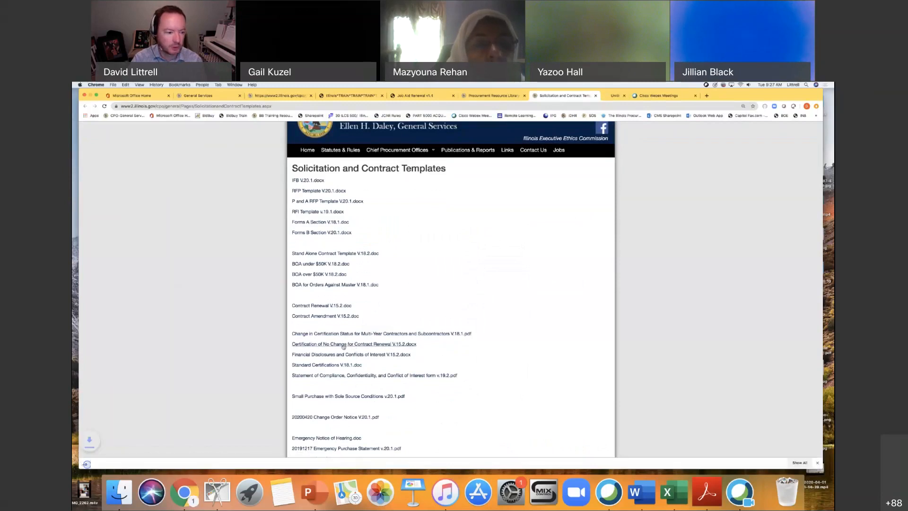
pyautogui.click(102, 464)
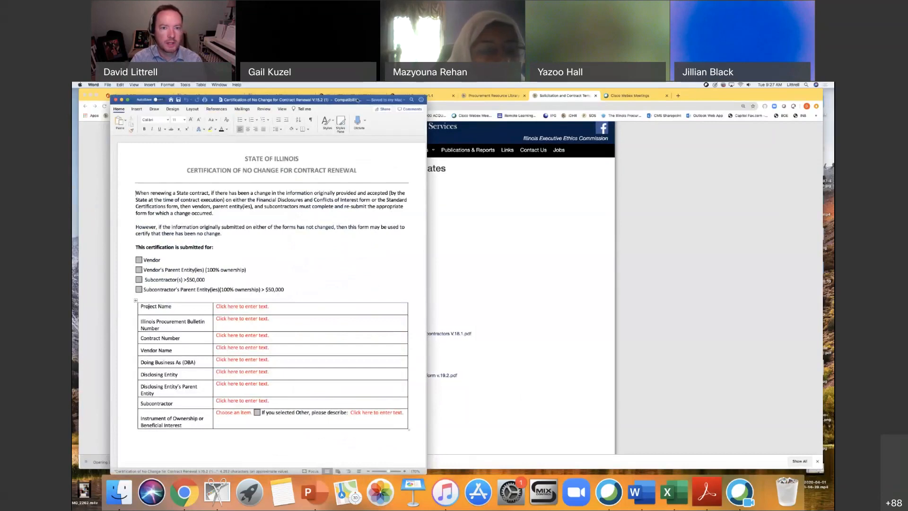
# Read through the Certification of No Change form down to its signature section and close the document.
pyautogui.moveTo(395, 96); pyautogui.dragTo(500, 92)
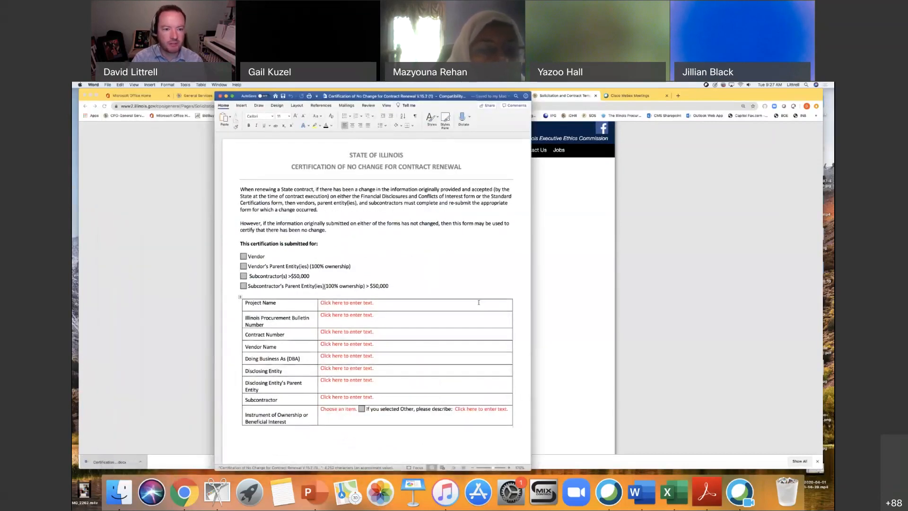
pyautogui.scroll(-1, 479, 302)
pyautogui.scroll(-10, 479, 302)
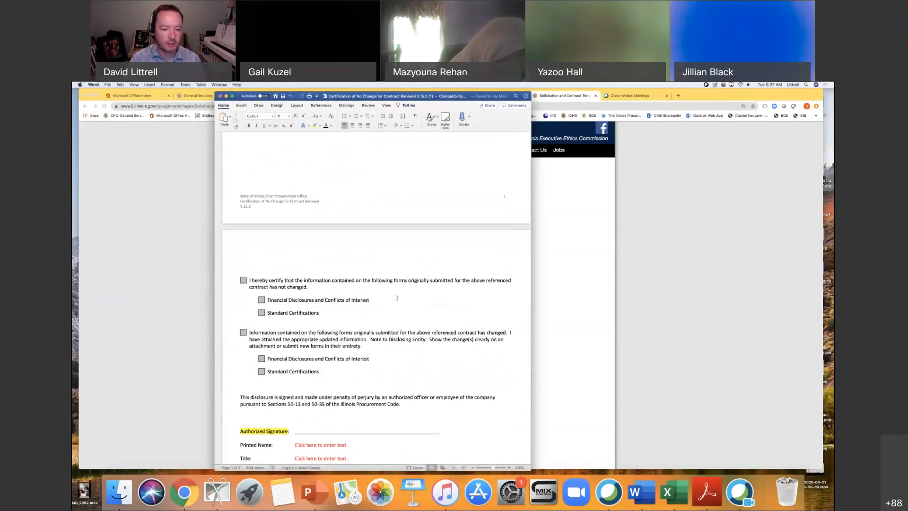
pyautogui.scroll(-3, 384, 292)
pyautogui.scroll(-3, 396, 297)
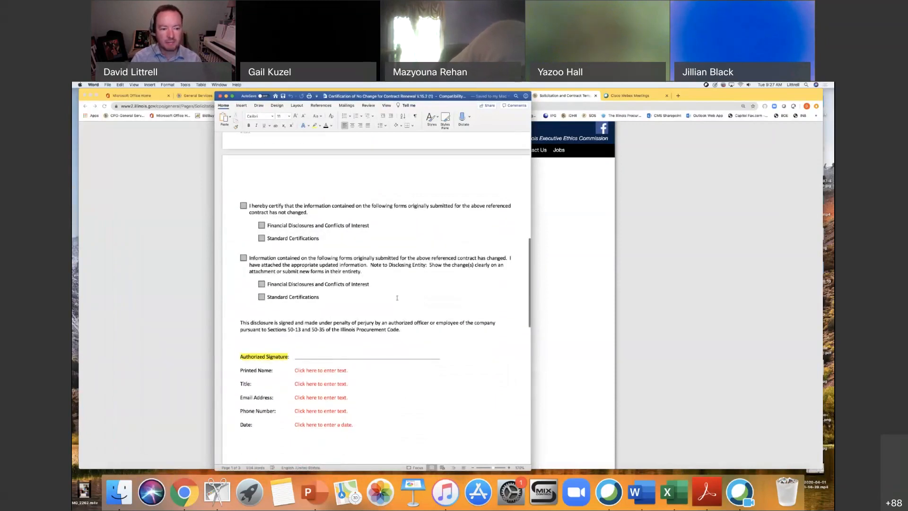
pyautogui.scroll(-1, 444, 313)
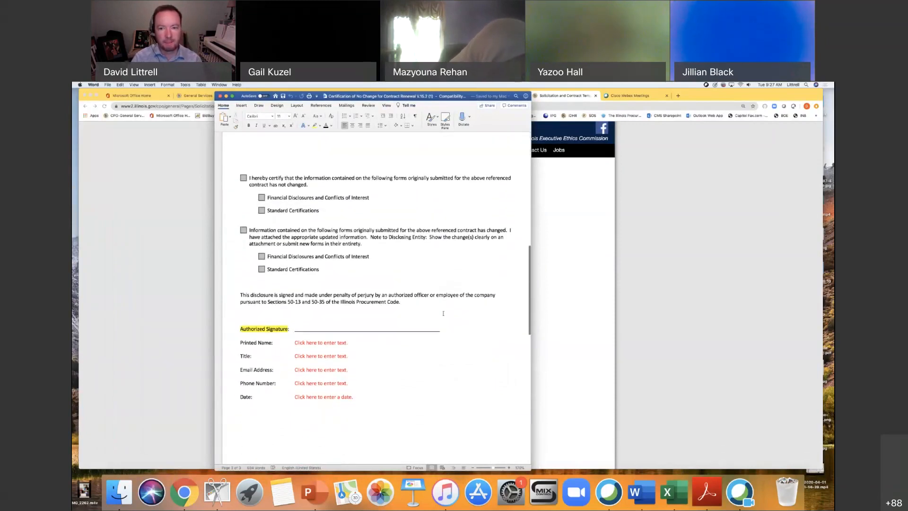
pyautogui.click(220, 96)
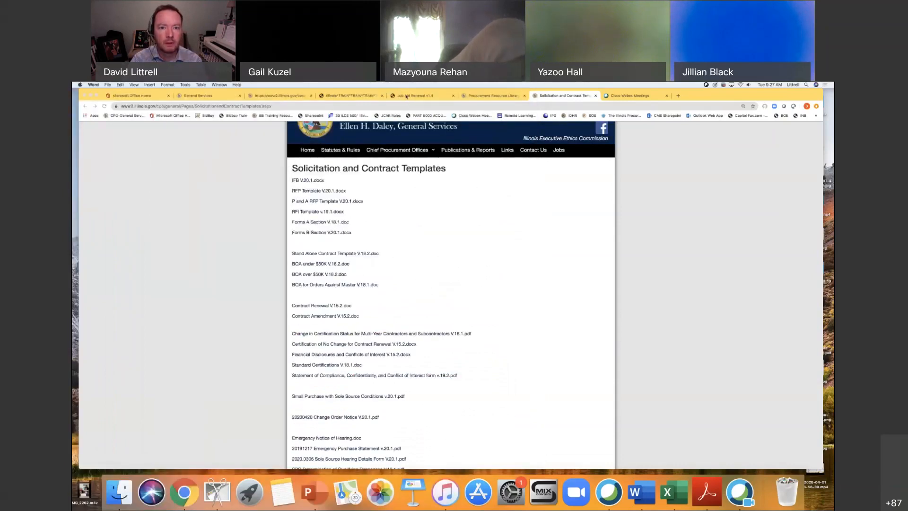
# Attach the downloaded Certification of No Change for Contract Renewal V.15.2 document to the bid and save the attachment.
pyautogui.click(406, 96)
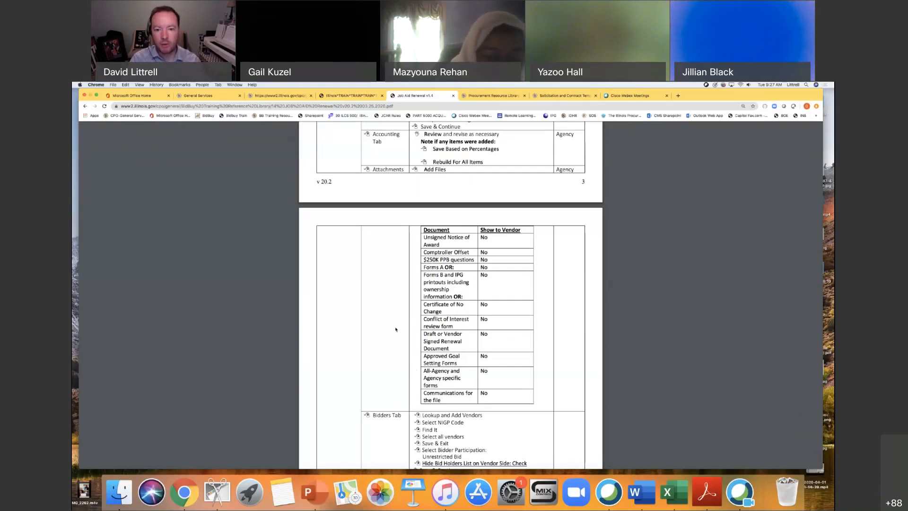
pyautogui.click(352, 95)
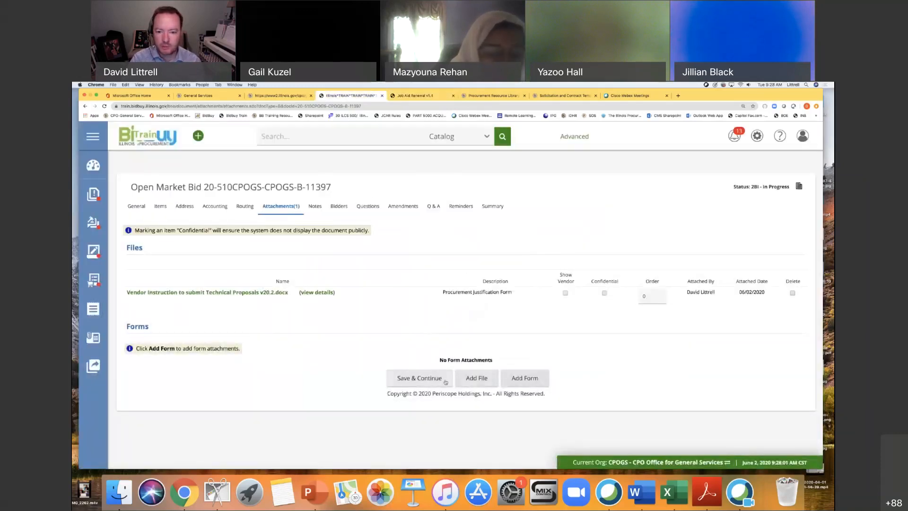
pyautogui.click(481, 381)
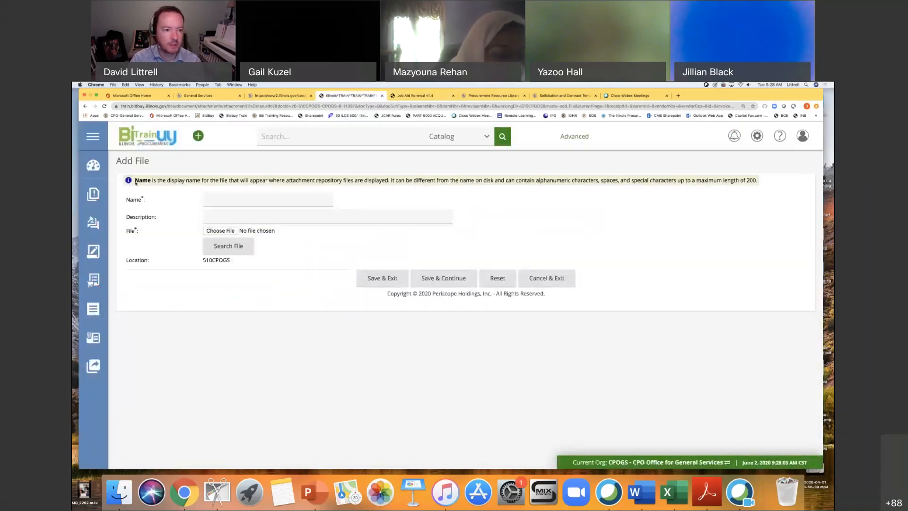
pyautogui.click(220, 231)
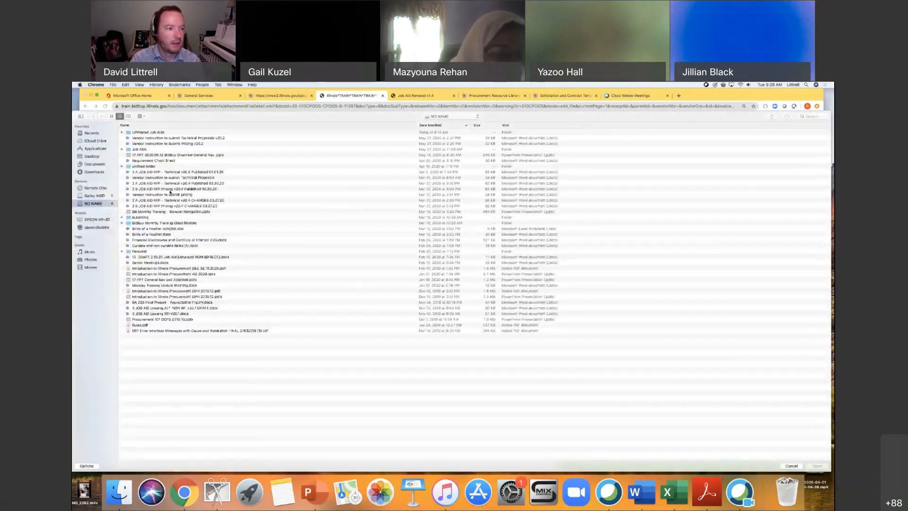
pyautogui.click(96, 172)
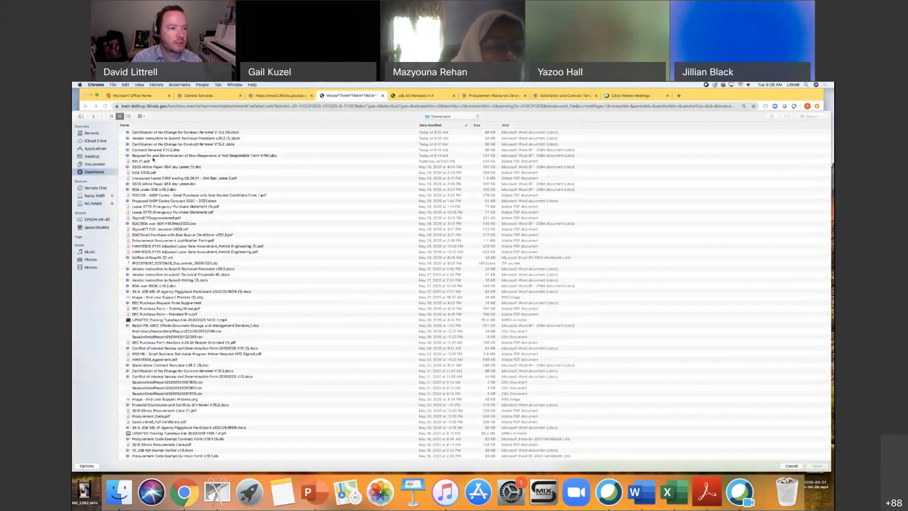
pyautogui.doubleClick(189, 144)
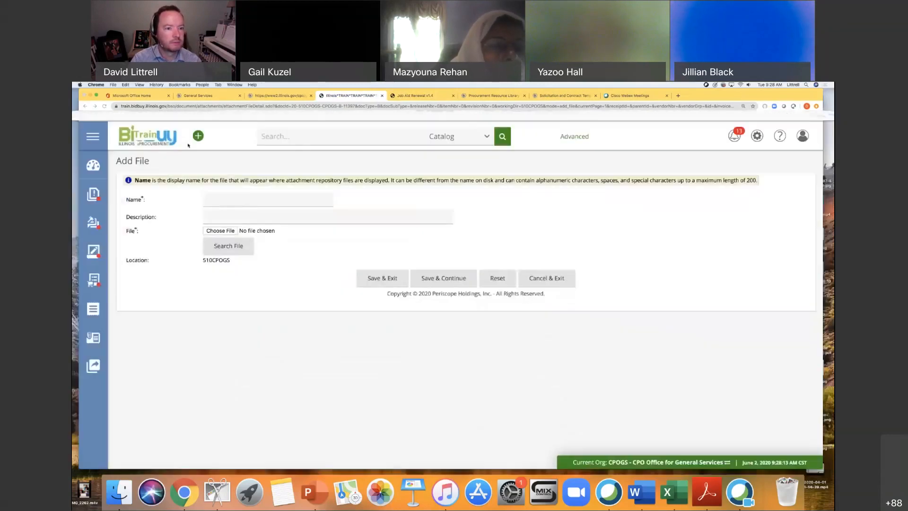
pyautogui.click(376, 277)
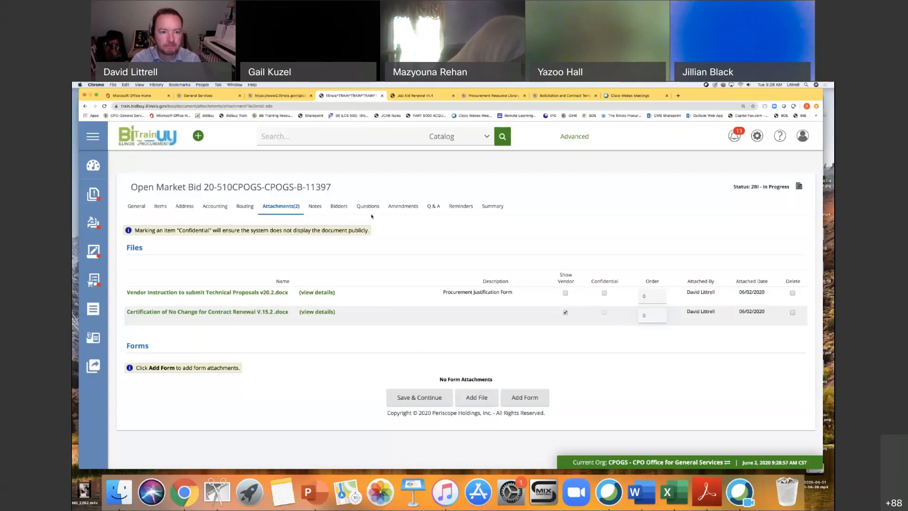
# Open the bid's Bidders section and check the job aid's instructions for adding vendors and setting bidder participation.
pyautogui.click(336, 208)
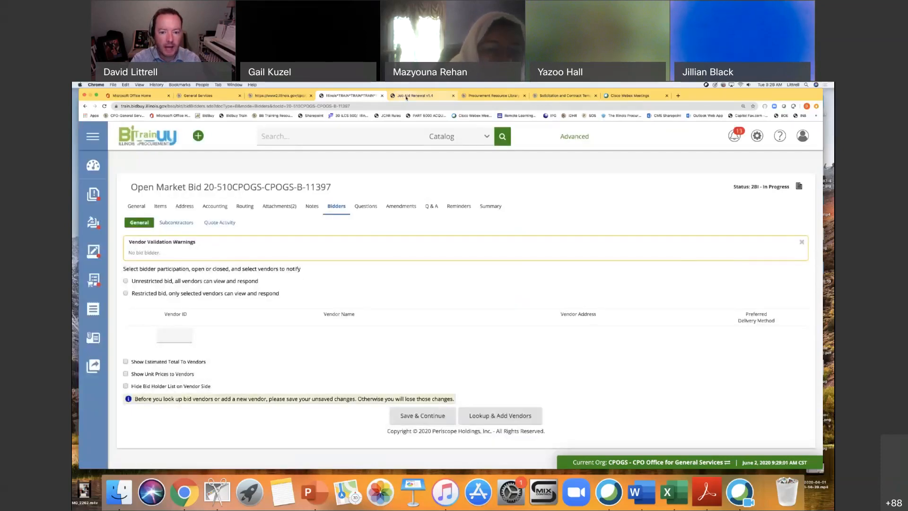
pyautogui.click(405, 96)
pyautogui.scroll(-4, 556, 352)
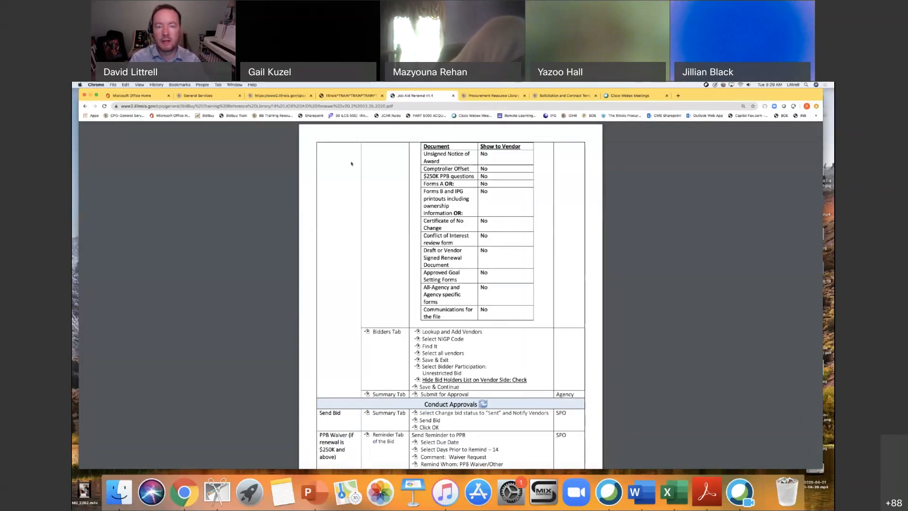
pyautogui.click(353, 95)
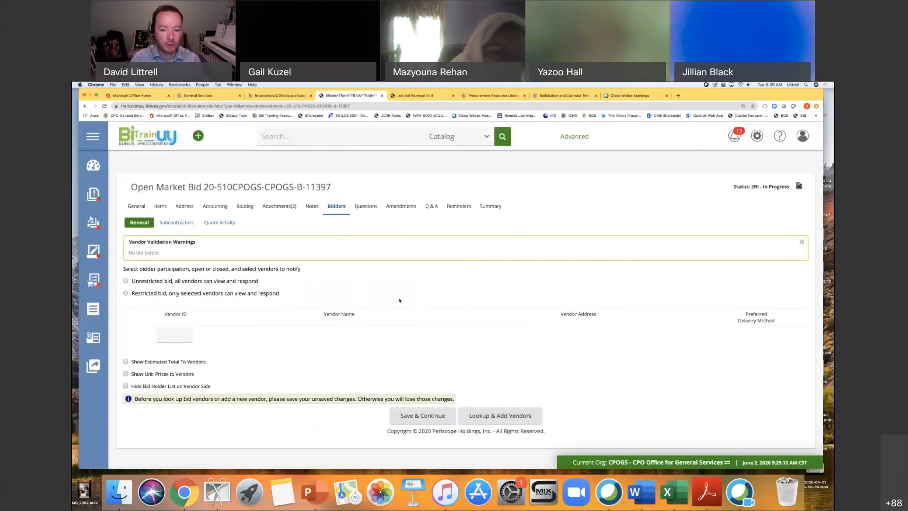
# Open the vendor lookup for the bid and clear all prefilled search criteria.
pyautogui.click(500, 416)
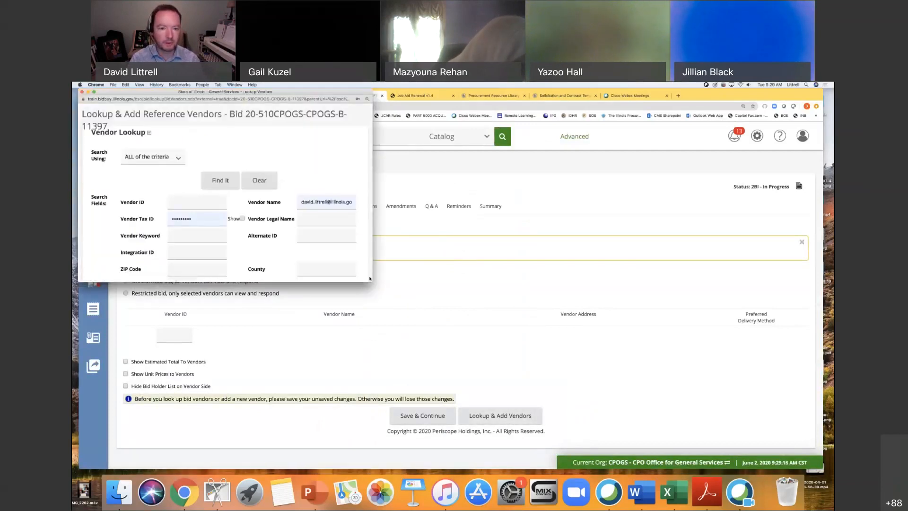
pyautogui.click(307, 181)
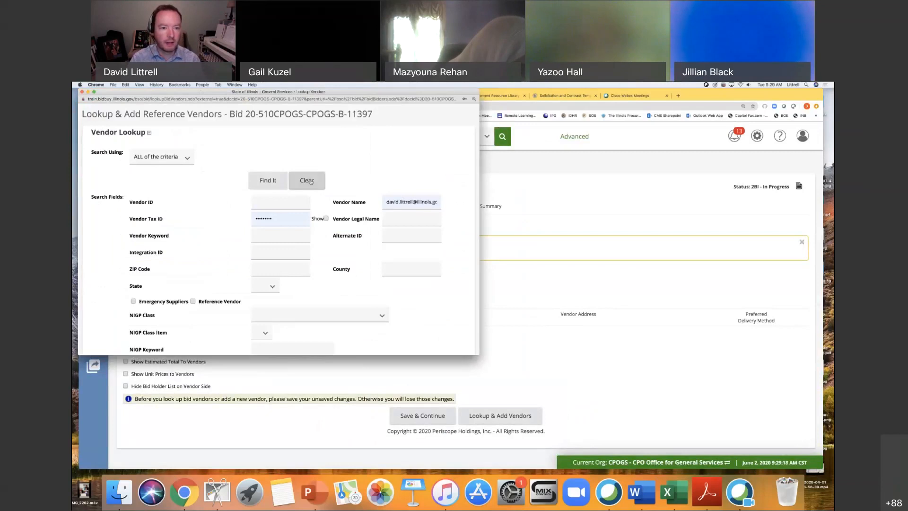
pyautogui.scroll(-2, 293, 237)
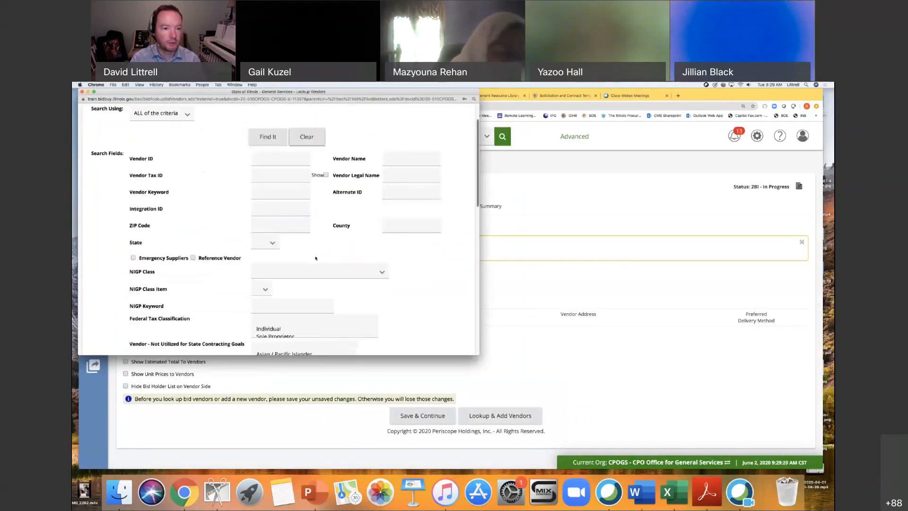
# Set the vendor search to NIGP class "971 - REAL PROPERTY RENTAL OR LEASE" and class item "45 - Office Space Rental or Lease".
pyautogui.click(275, 272)
pyautogui.write('971')
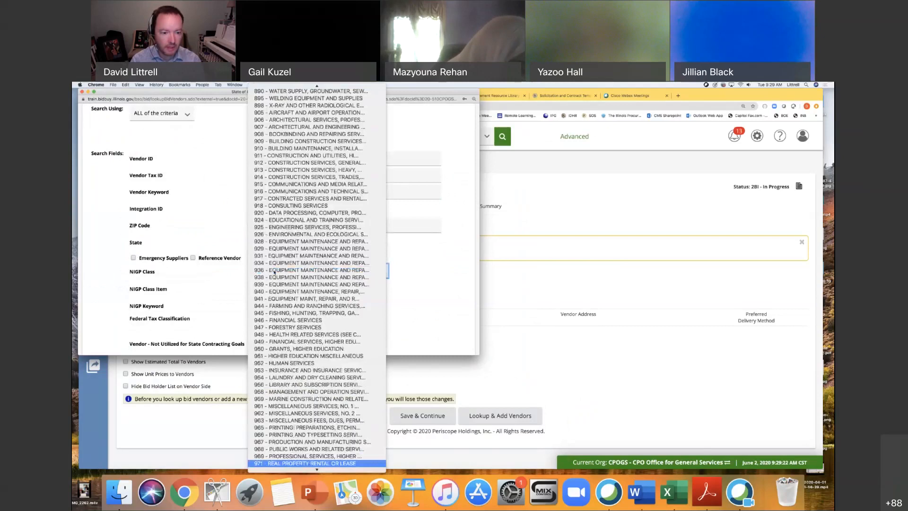
pyautogui.press('Return')
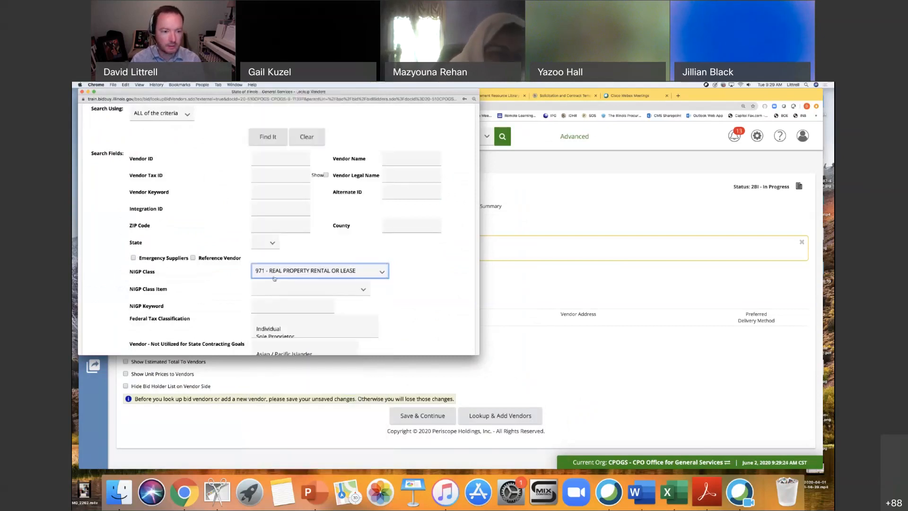
pyautogui.click(270, 288)
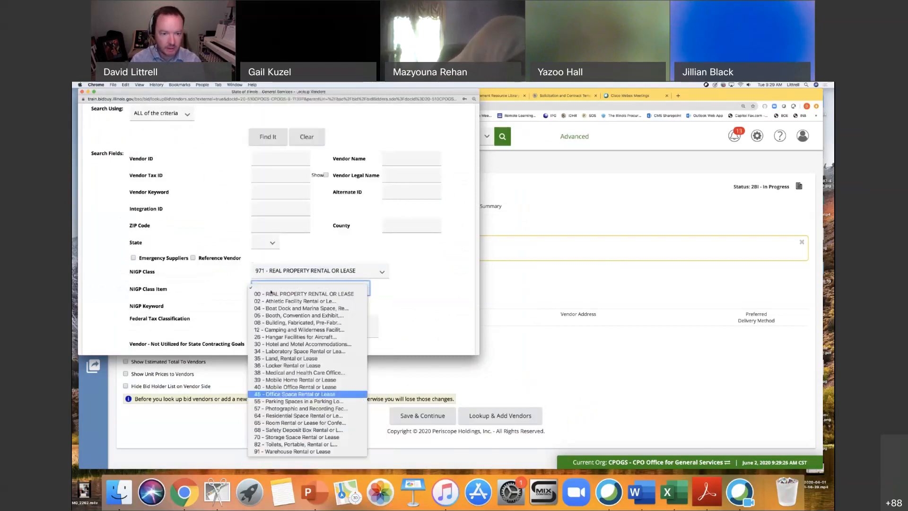
pyautogui.click(399, 305)
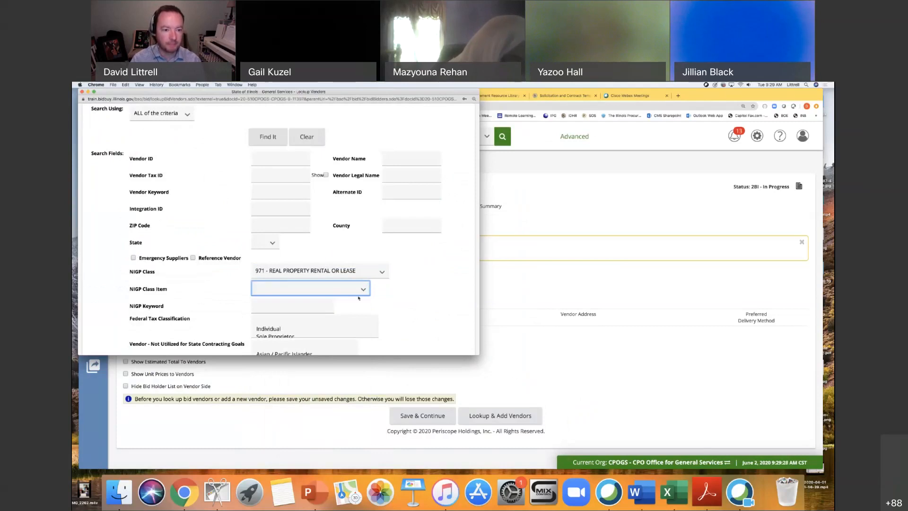
pyautogui.click(328, 290)
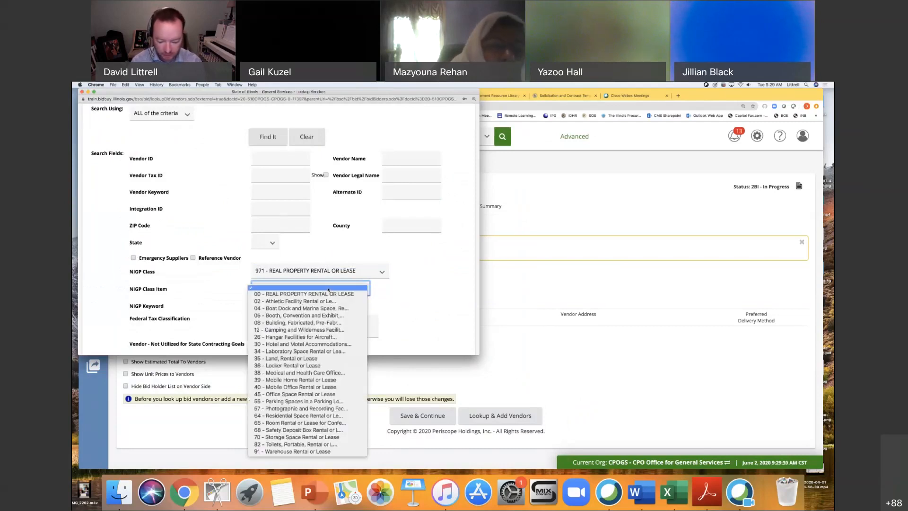
pyautogui.click(312, 394)
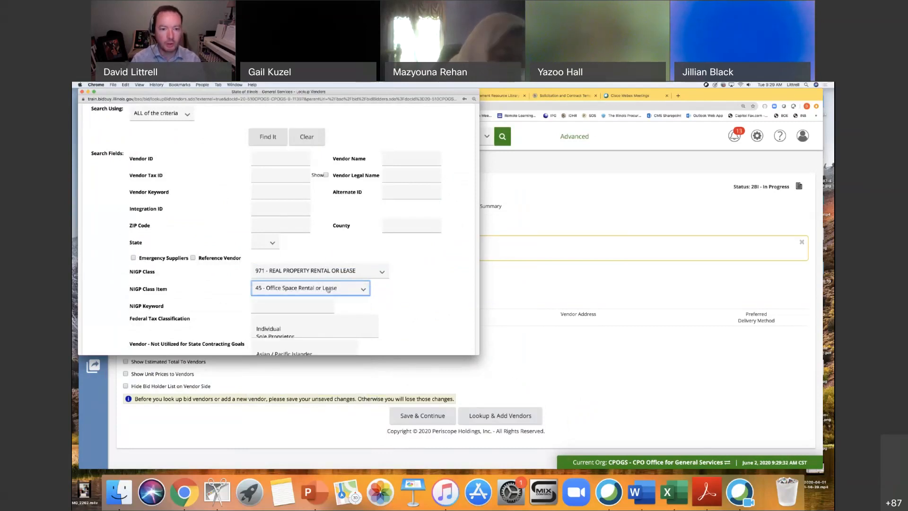
# Confirm class item "45 - Office Space Rental or Lease" and run the vendor search.
pyautogui.click(363, 290)
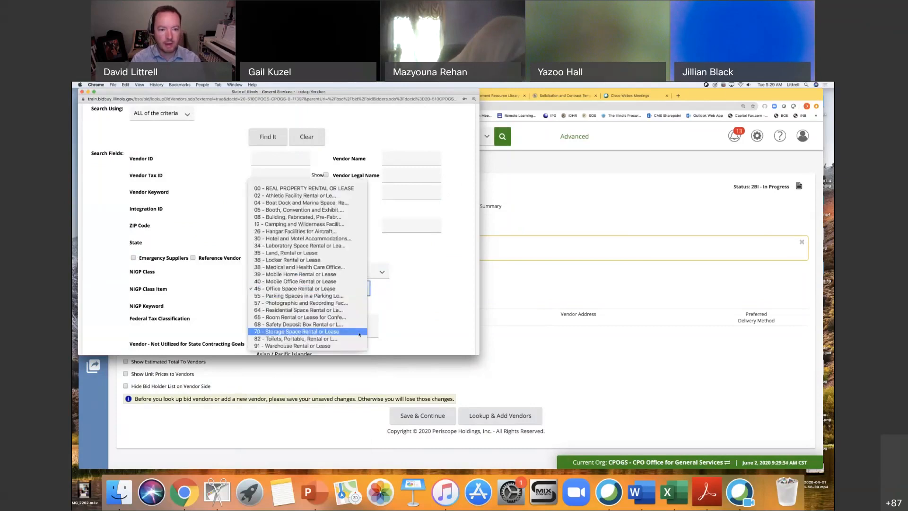
pyautogui.click(350, 288)
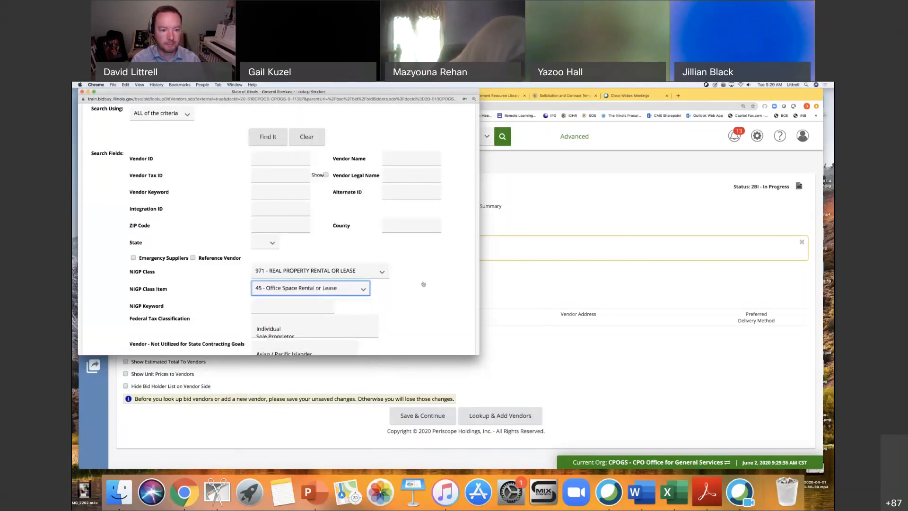
pyautogui.scroll(-10, 424, 284)
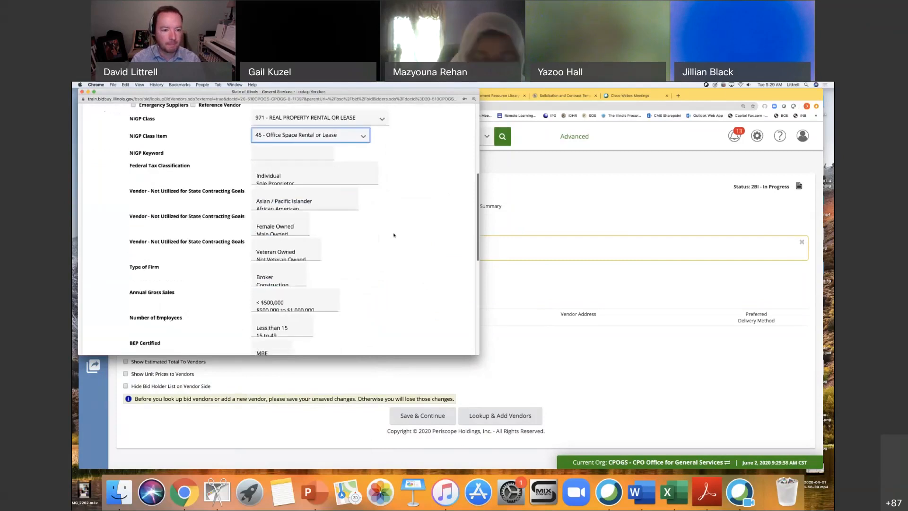
pyautogui.scroll(-5, 395, 239)
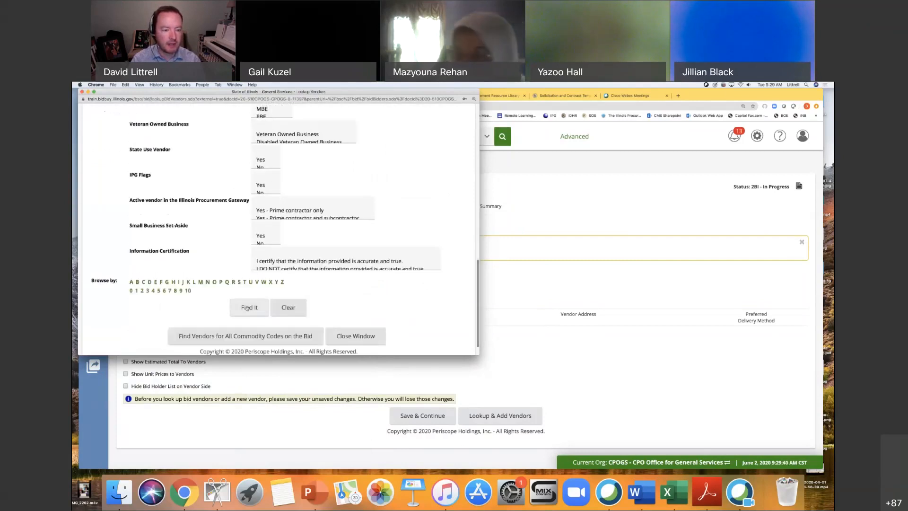
pyautogui.click(247, 307)
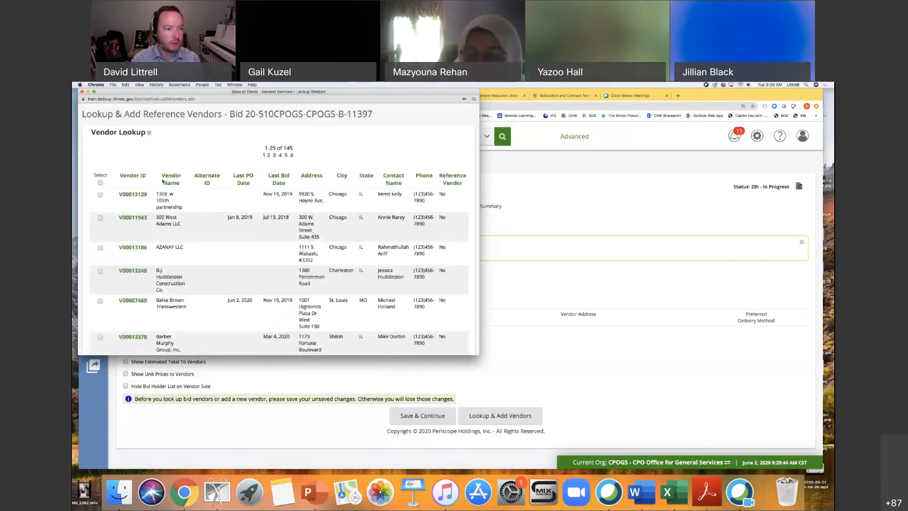
# Select all vendors found for email notification and add them to the bid's bidders.
pyautogui.click(100, 183)
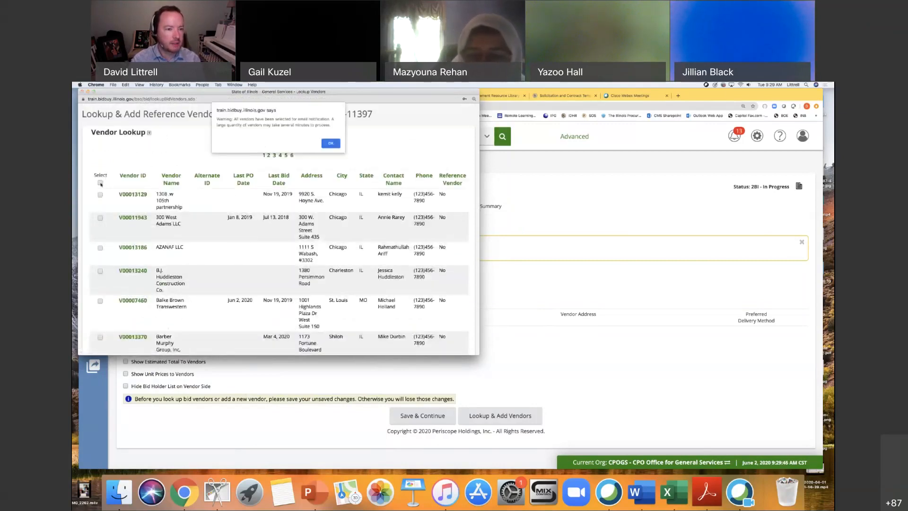
pyautogui.click(330, 144)
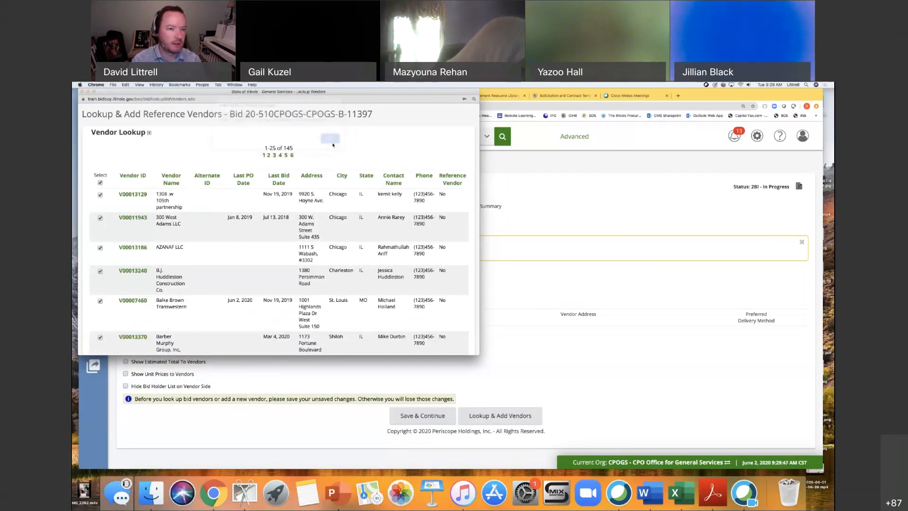
pyautogui.scroll(-5, 260, 220)
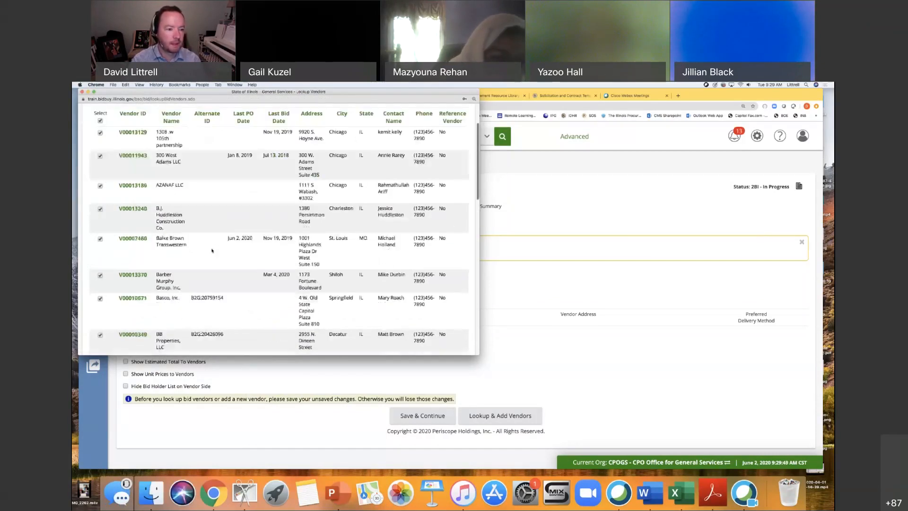
pyautogui.scroll(-12, 203, 239)
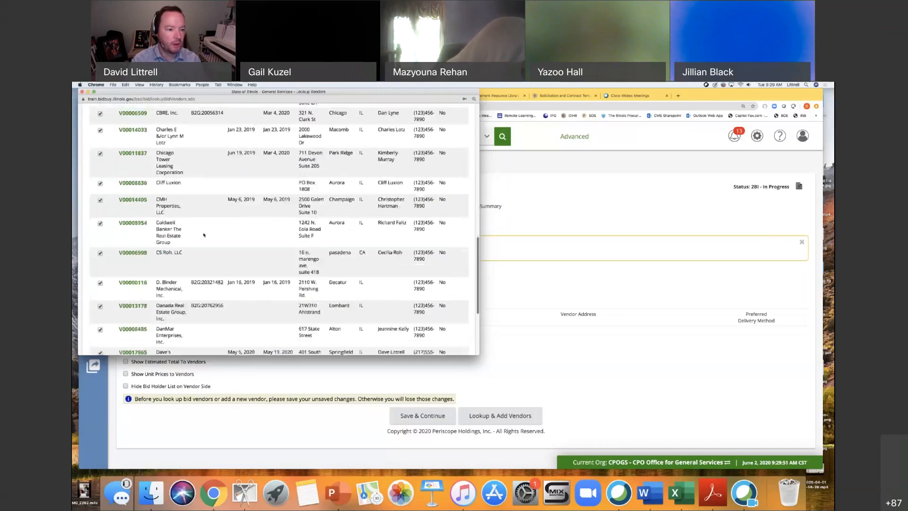
pyautogui.click(132, 298)
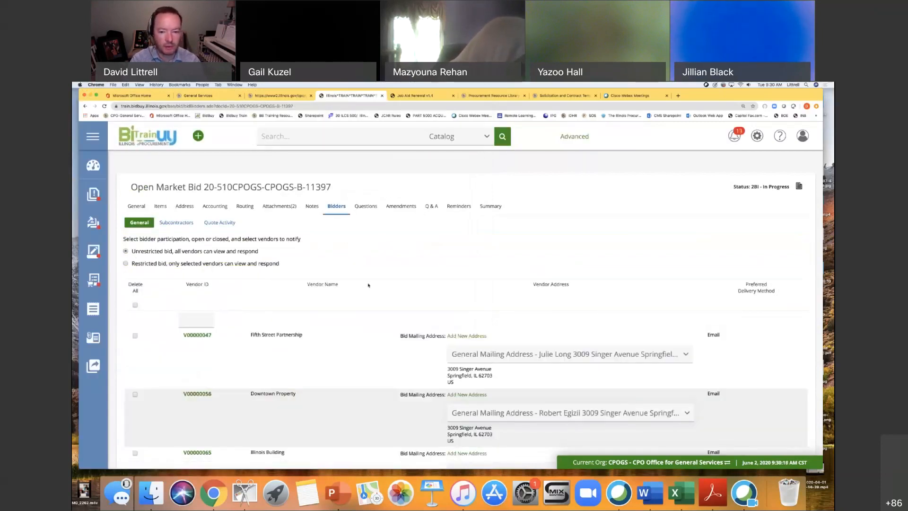
# Save the bid's Bidders section with the added vendors as an unrestricted bid.
pyautogui.scroll(-15, 369, 285)
pyautogui.scroll(-20, 368, 287)
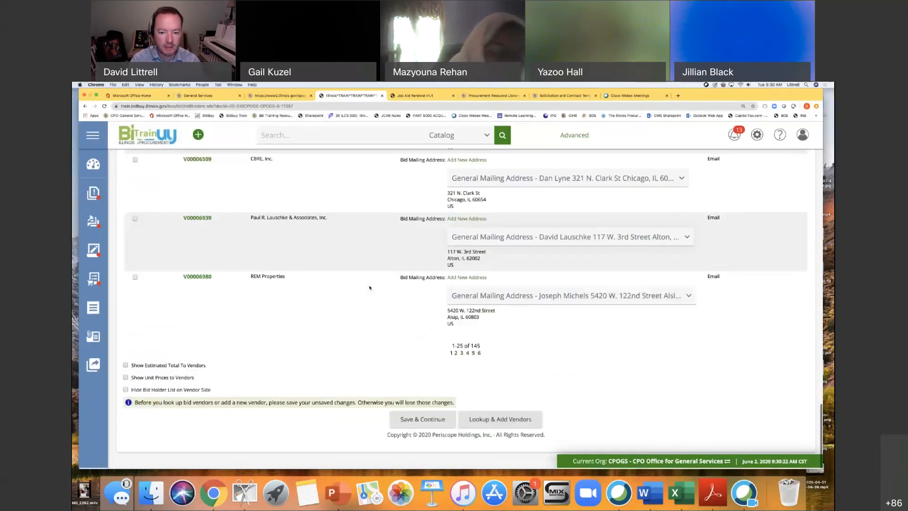
pyautogui.click(427, 420)
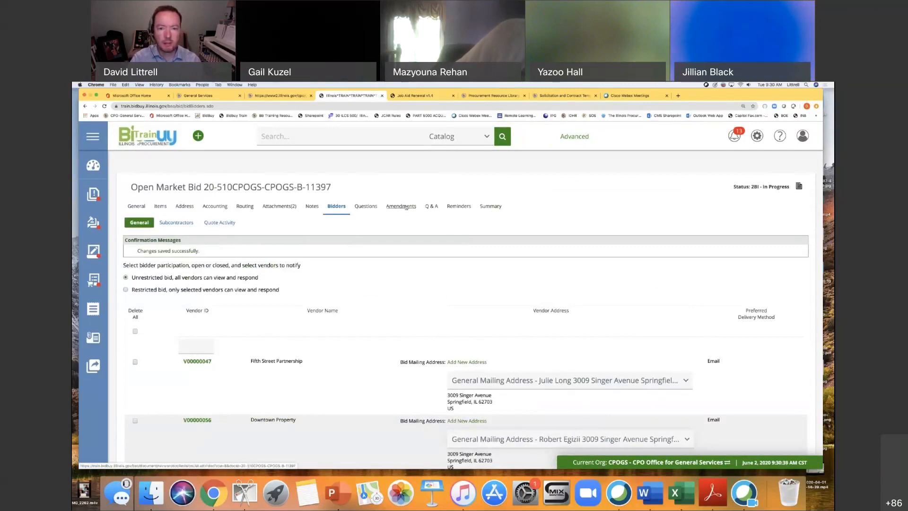
# Submit the bid for approval from its summary, choosing automatic approval.
pyautogui.click(458, 207)
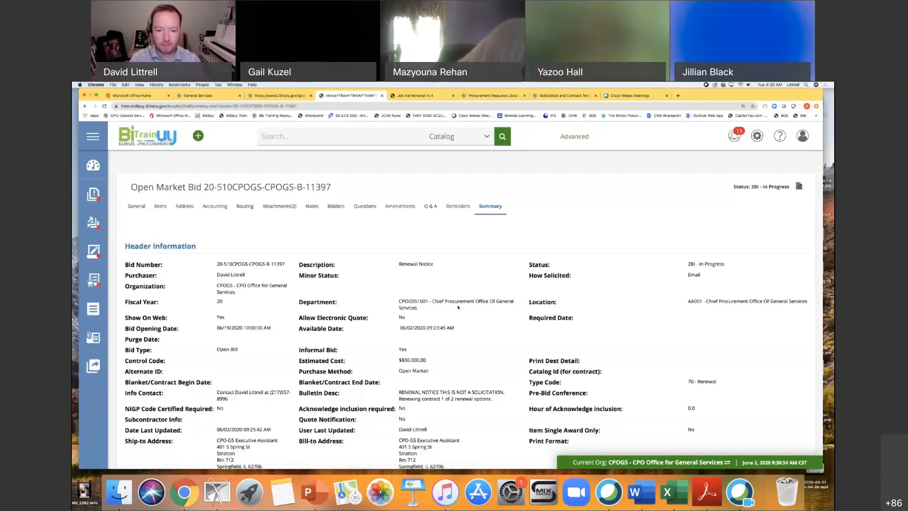
pyautogui.scroll(-20, 458, 307)
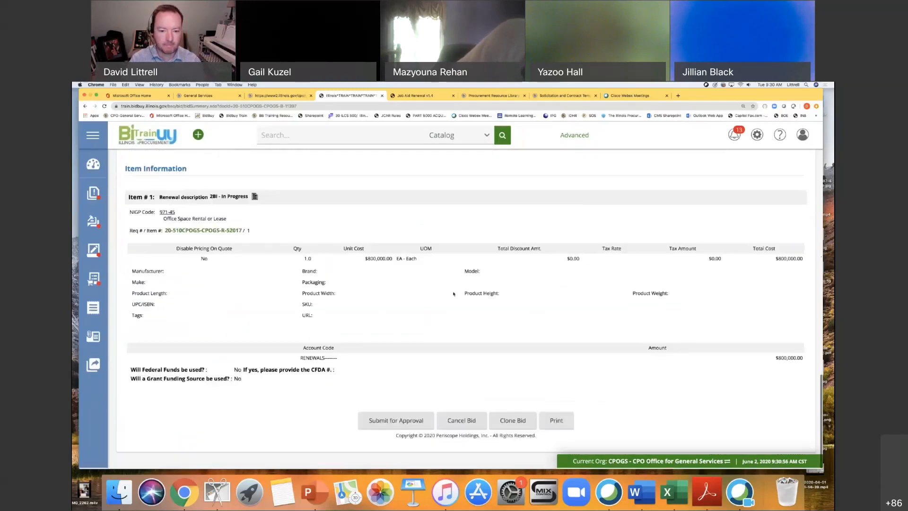
pyautogui.click(398, 422)
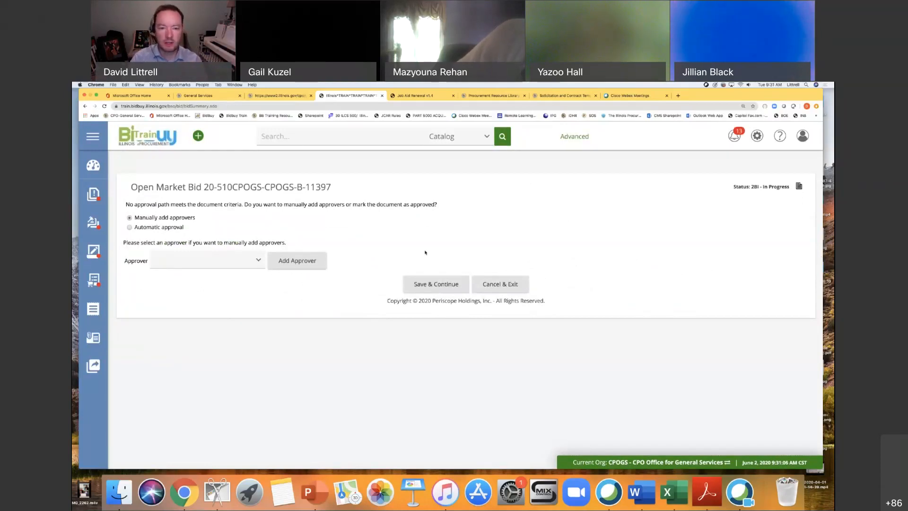
pyautogui.click(130, 227)
pyautogui.click(444, 289)
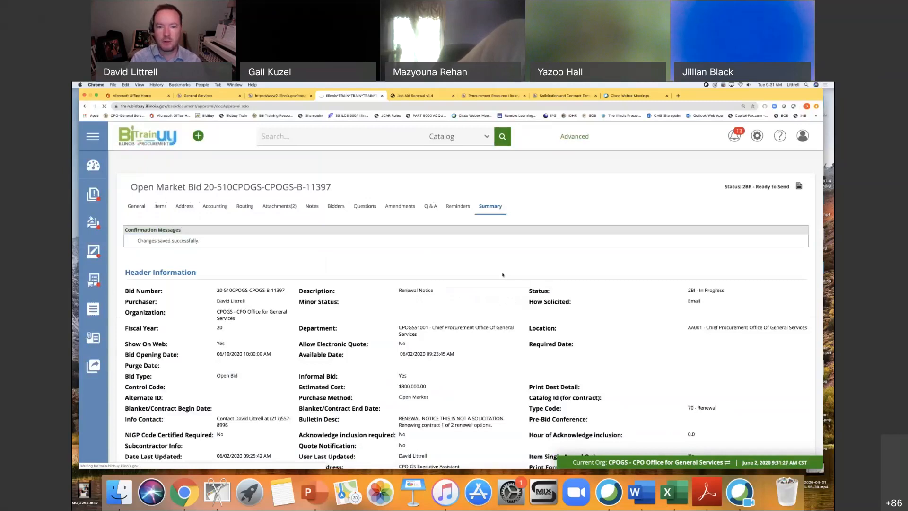
# Send the approved bid with vendor notification and acknowledge the list of email recipients.
pyautogui.scroll(-2, 503, 276)
pyautogui.scroll(-15, 503, 278)
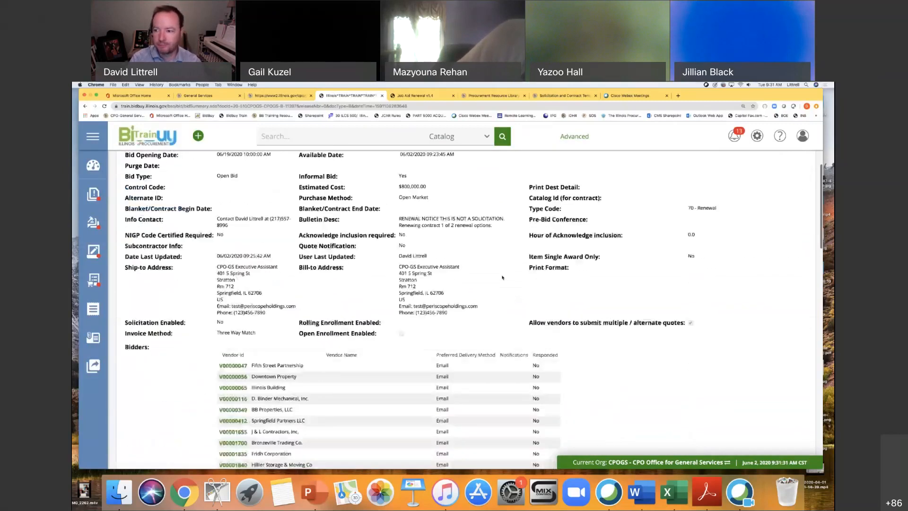
pyautogui.scroll(-15, 502, 271)
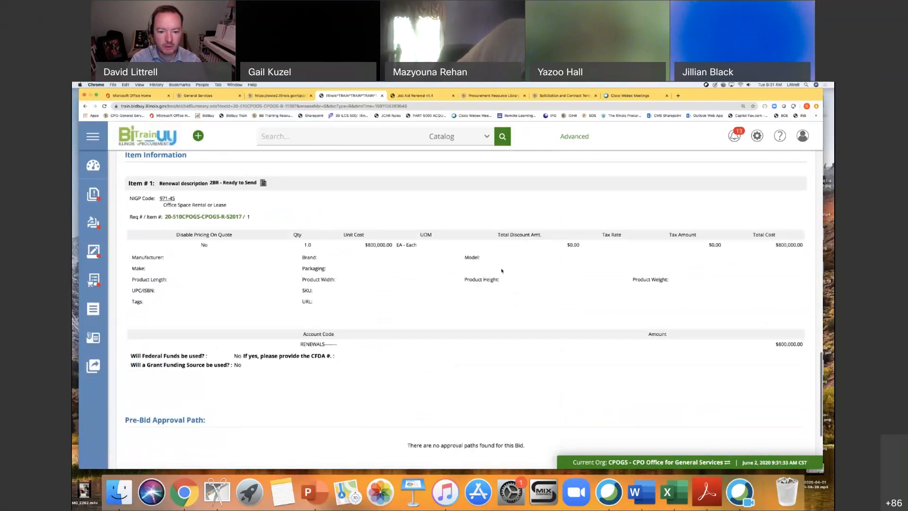
pyautogui.click(457, 390)
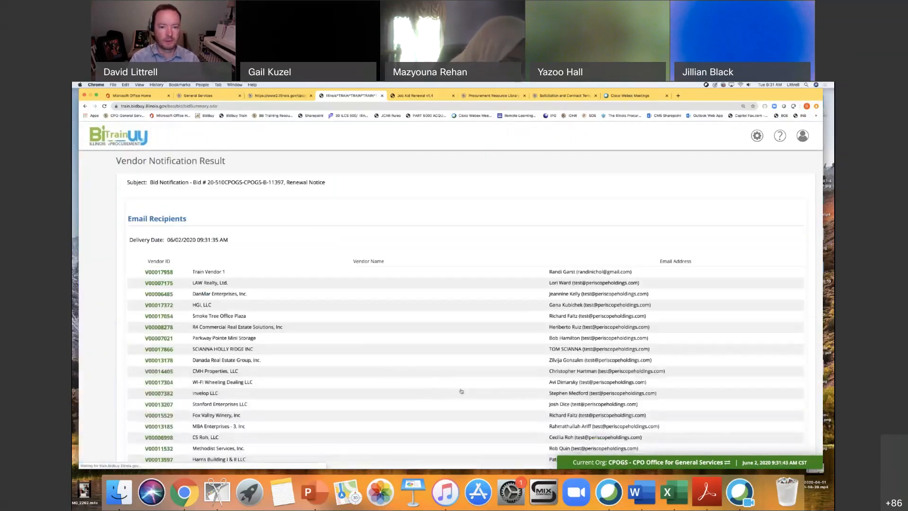
pyautogui.scroll(-5, 458, 304)
pyautogui.scroll(-15, 459, 304)
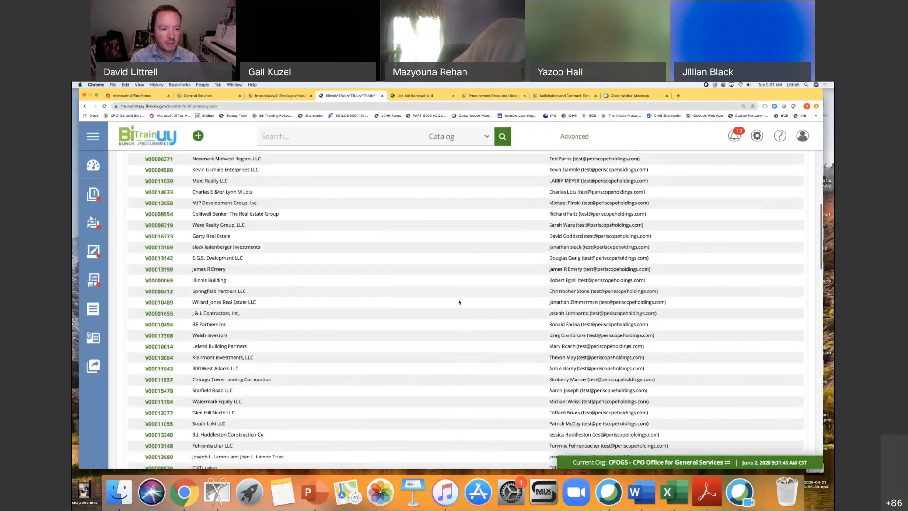
pyautogui.scroll(-12, 467, 300)
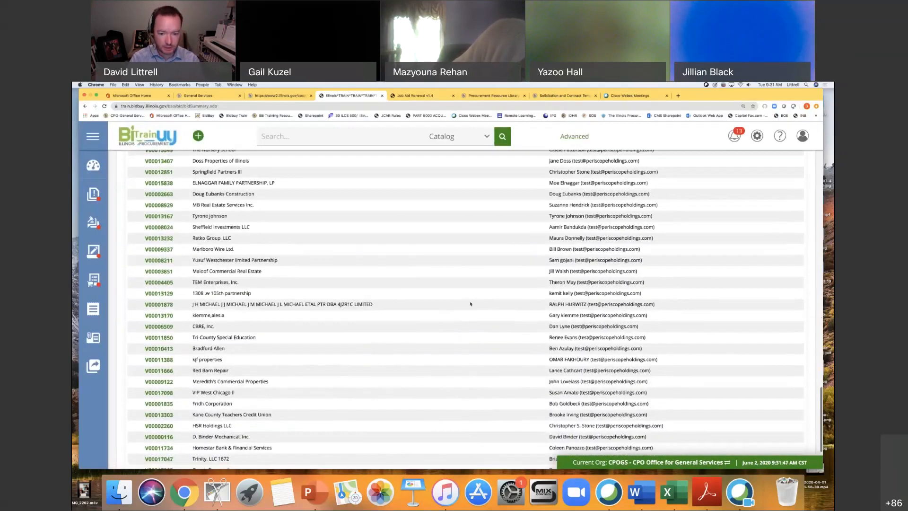
pyautogui.click(470, 420)
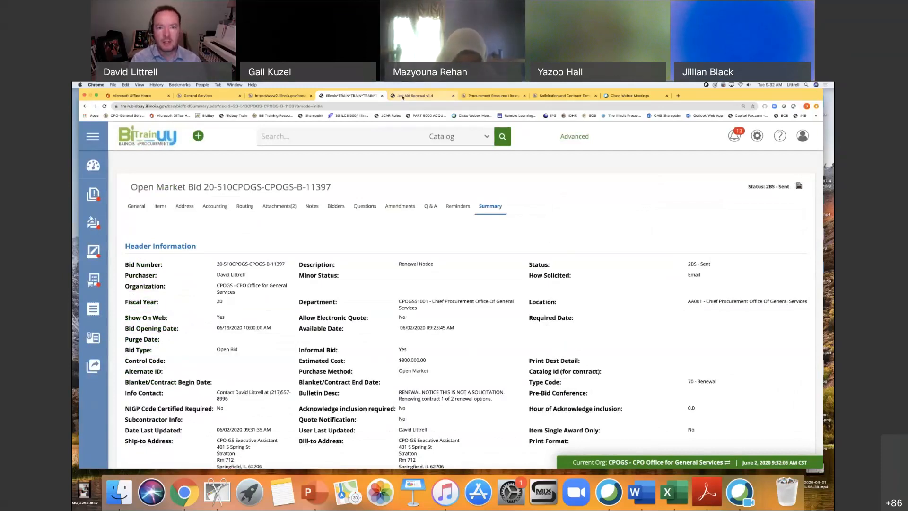
# Check the job aid's PPB Waiver instructions and set the bid reminder's recipient to "PPB, Waiver/Other".
pyautogui.click(402, 98)
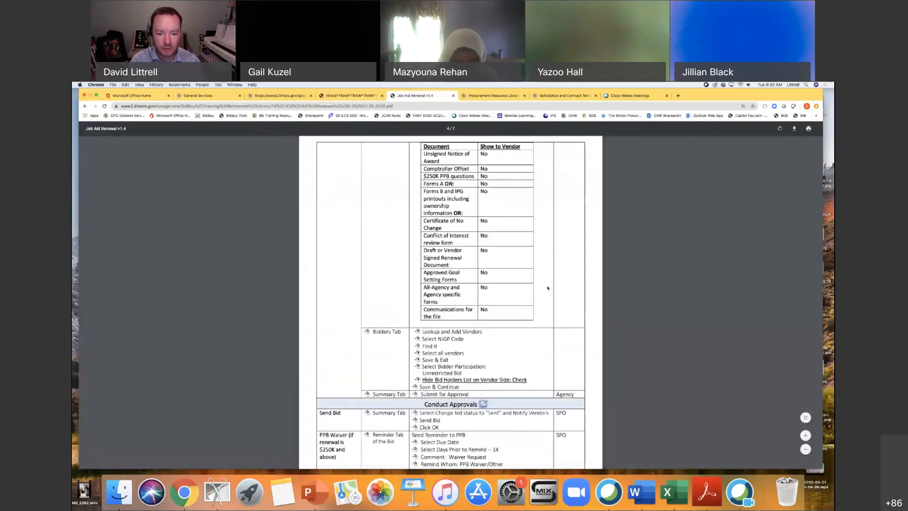
pyautogui.scroll(-5, 551, 288)
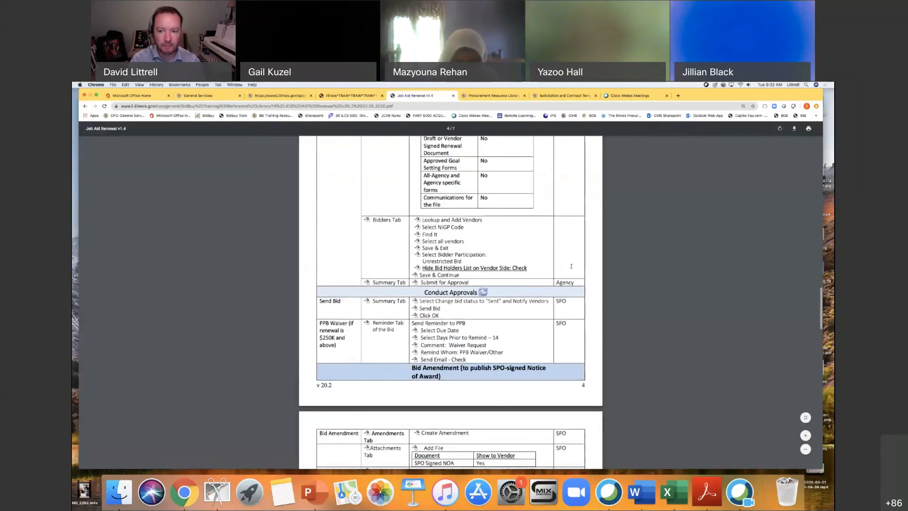
pyautogui.scroll(-1, 590, 276)
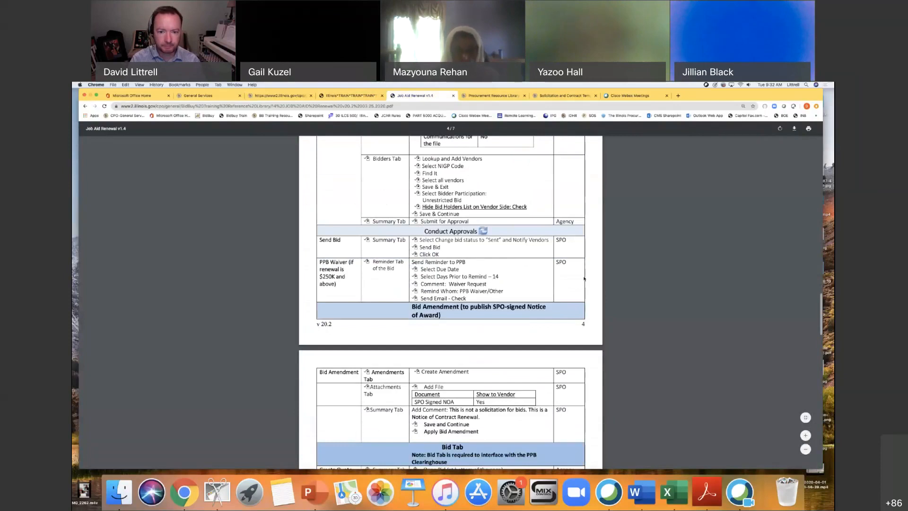
pyautogui.scroll(-1, 590, 282)
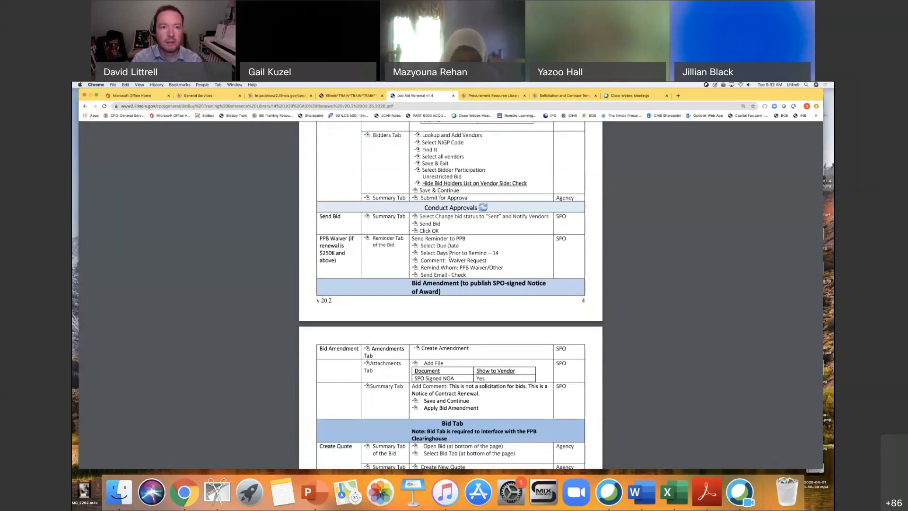
pyautogui.click(364, 97)
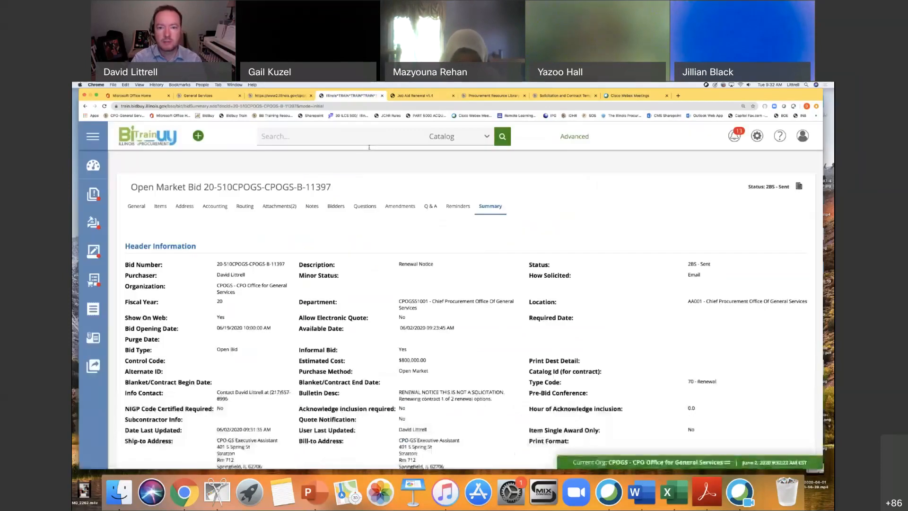
pyautogui.click(458, 207)
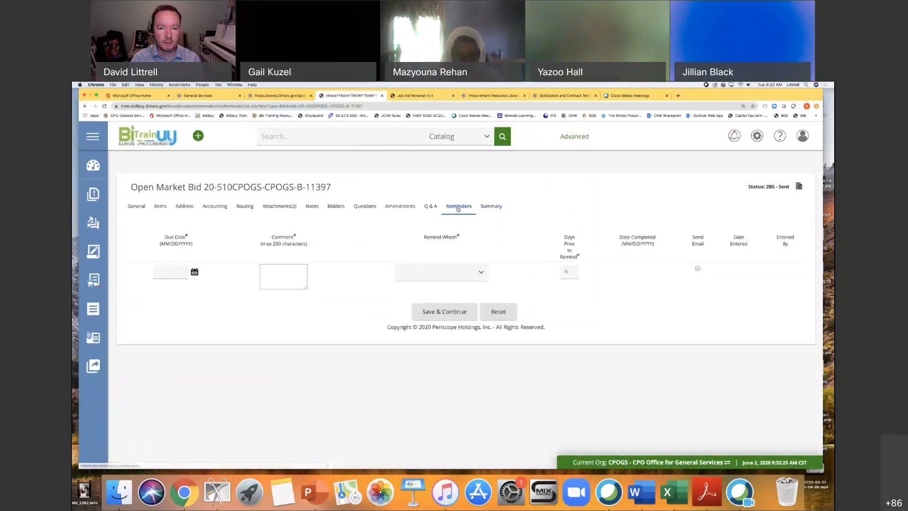
pyautogui.click(466, 272)
pyautogui.scroll(-10, 451, 345)
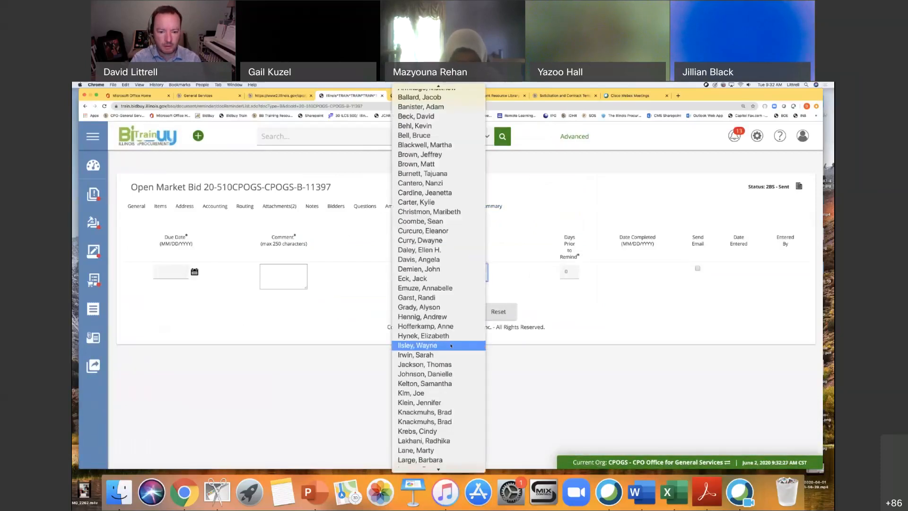
pyautogui.scroll(-3, 451, 345)
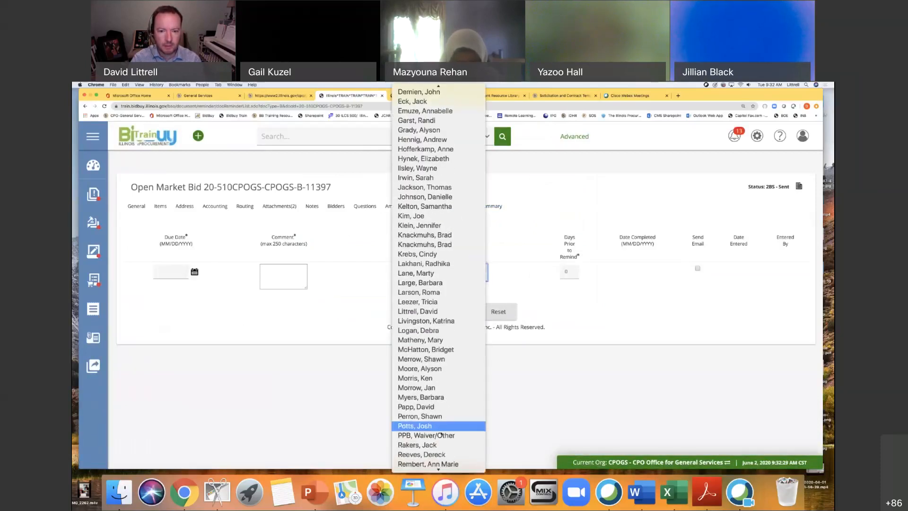
pyautogui.click(440, 433)
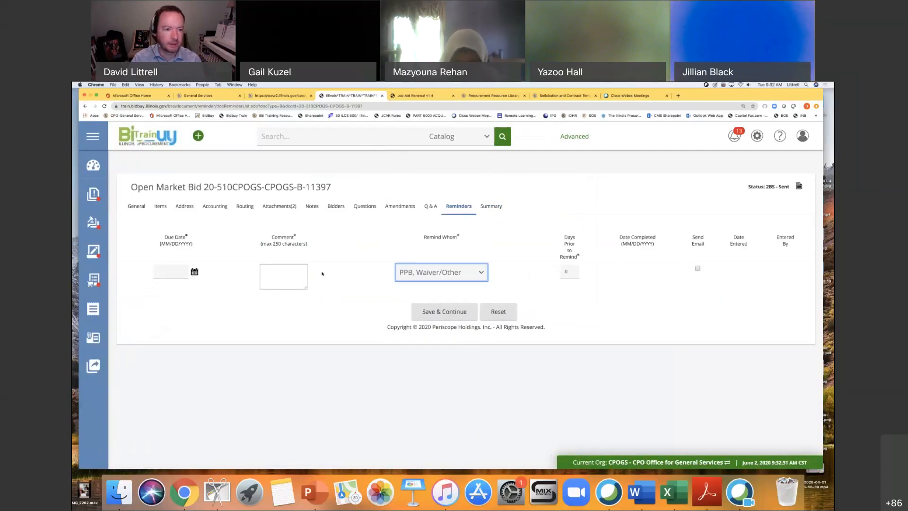
# Check the job aid's PPB Waiver instructions and set the bid reminder's due date to 06/16/2020.
pyautogui.click(271, 271)
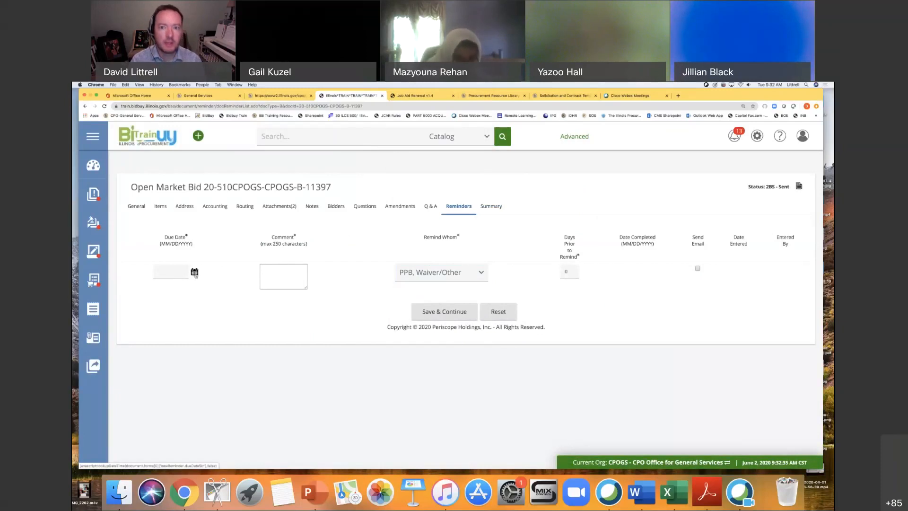
pyautogui.click(413, 95)
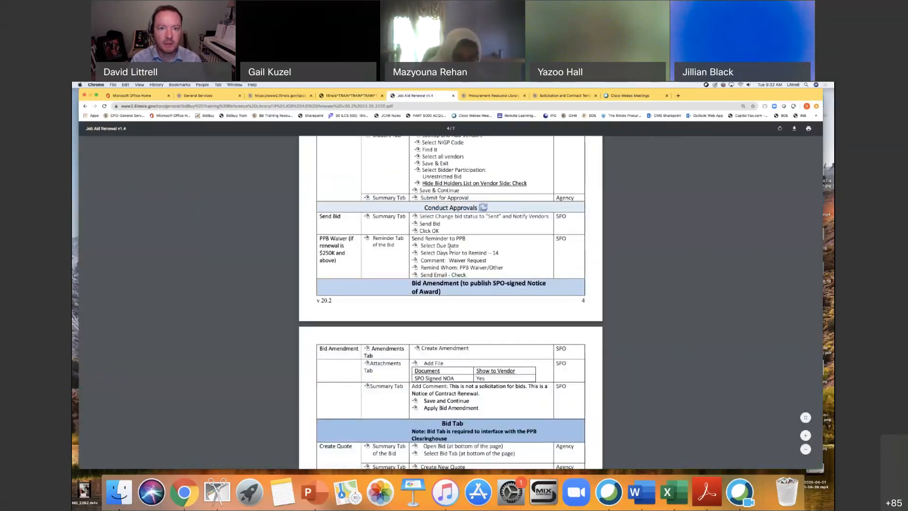
pyautogui.click(356, 96)
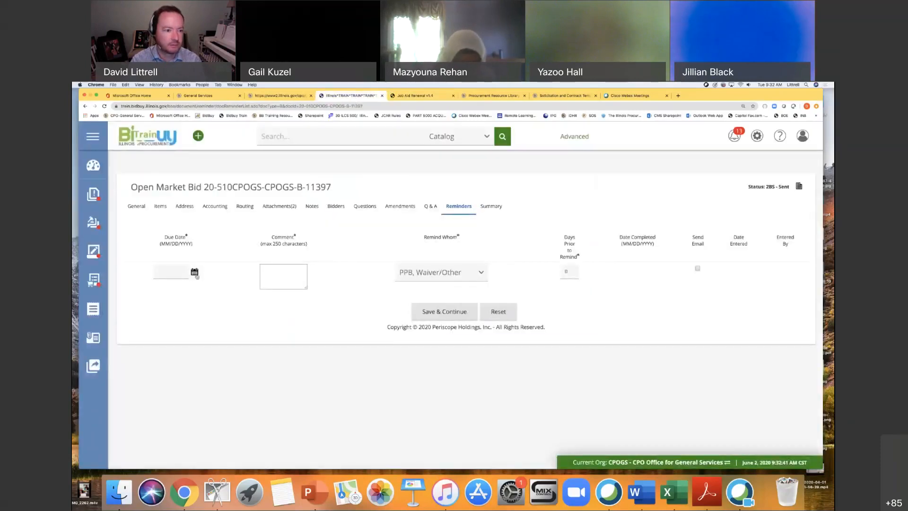
pyautogui.click(195, 272)
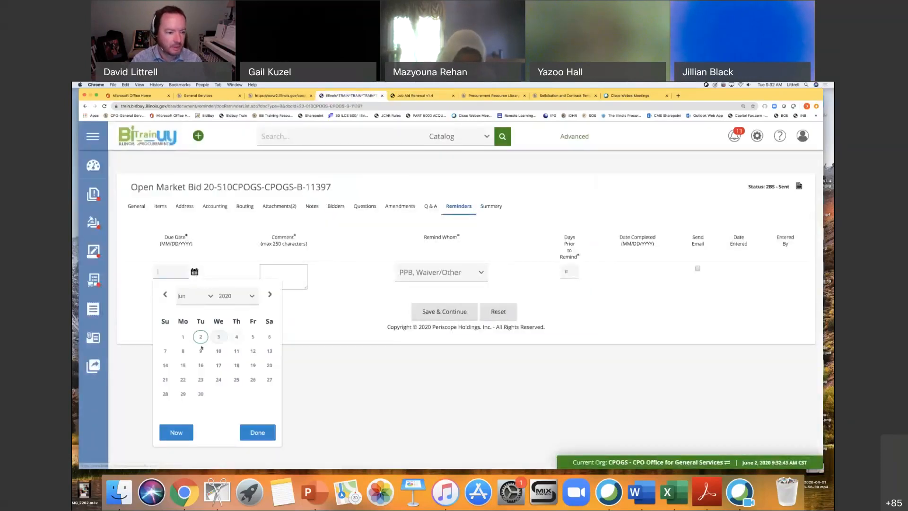
pyautogui.click(201, 366)
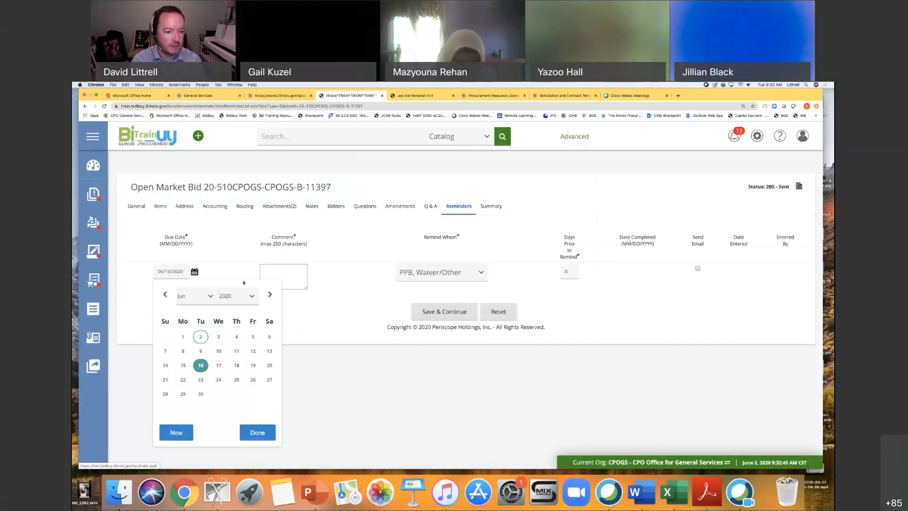
pyautogui.click(257, 432)
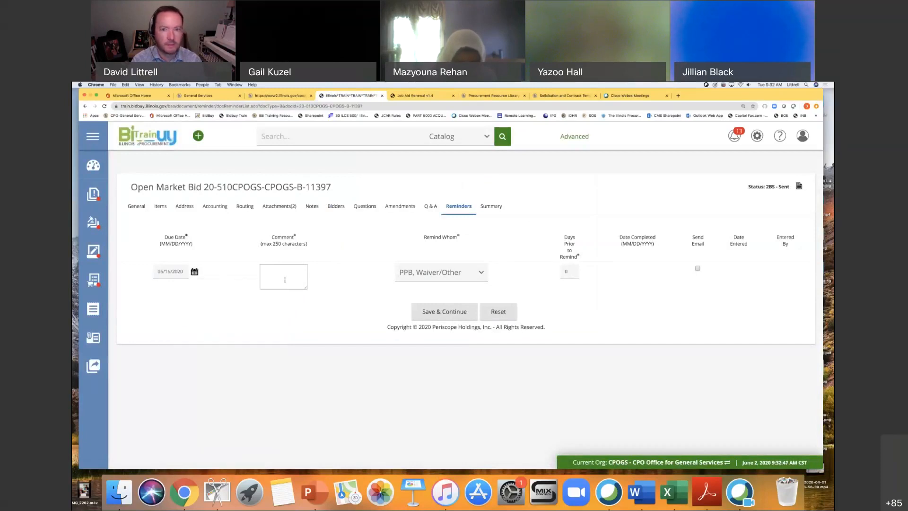
# Check the job aid's comment wording for the PPB waiver and enter "Waiver Request" as the reminder's comment.
pyautogui.click(411, 95)
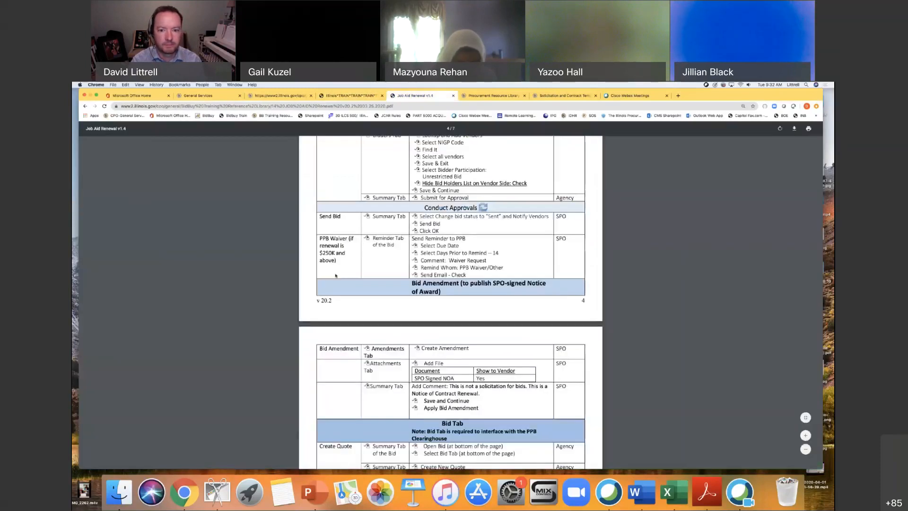
pyautogui.click(350, 95)
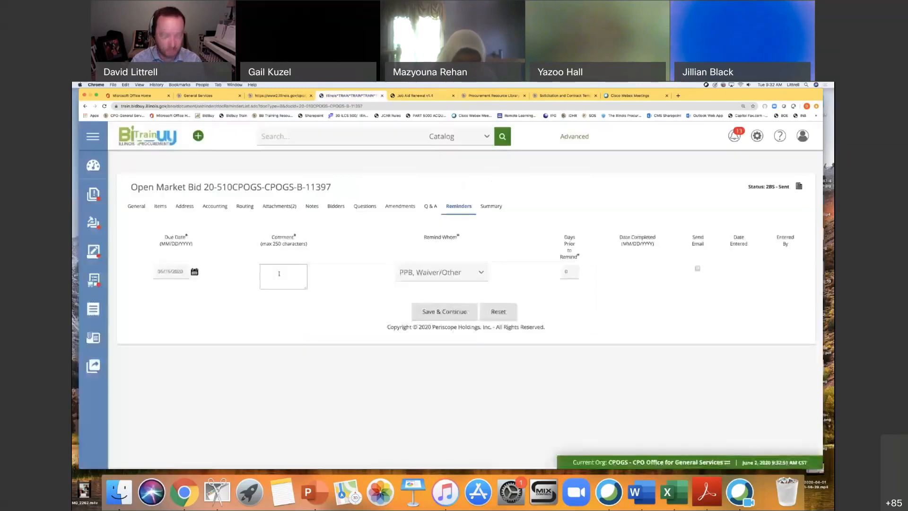
pyautogui.write('Waiver Reqwues')
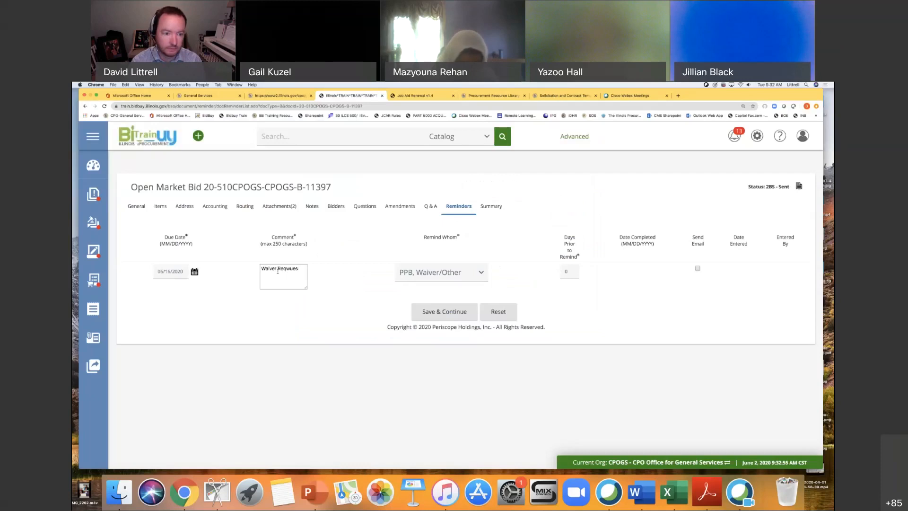
pyautogui.write('tuest')
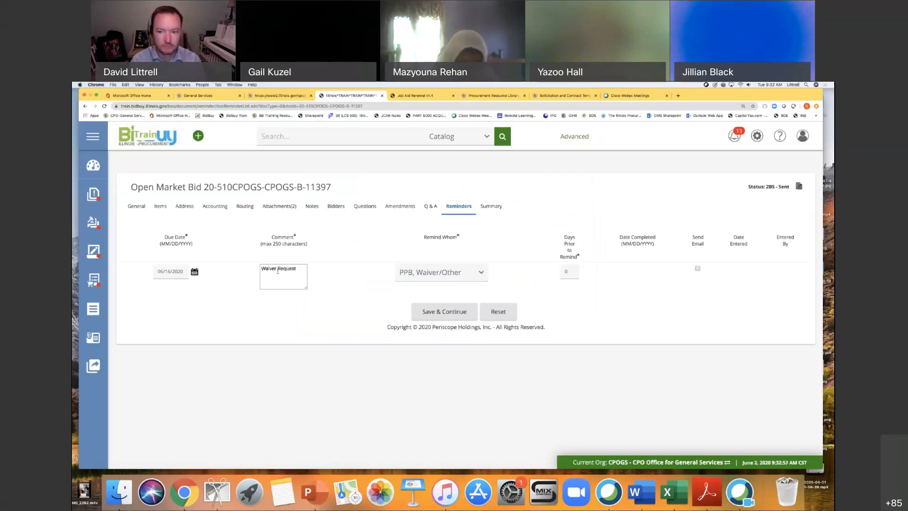
# Set the reminder to 14 days prior with email sending enabled, and save it.
pyautogui.click(570, 271)
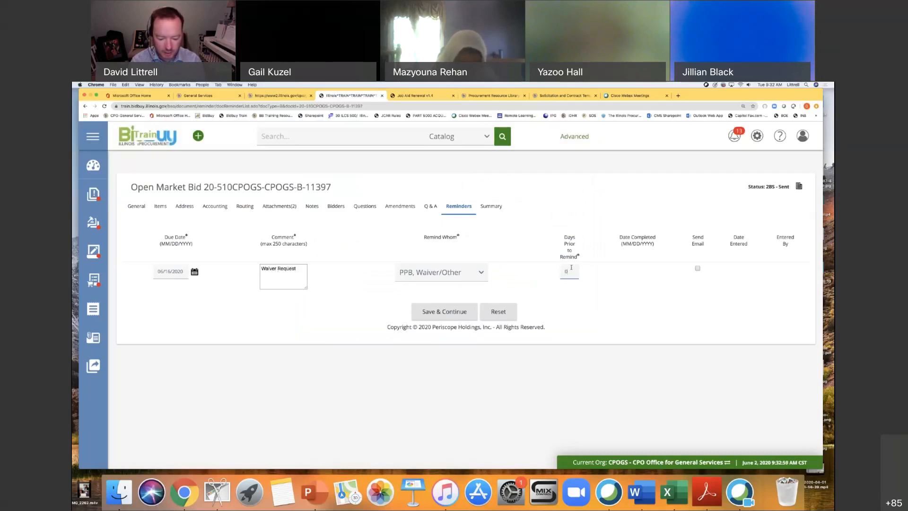
pyautogui.write('14')
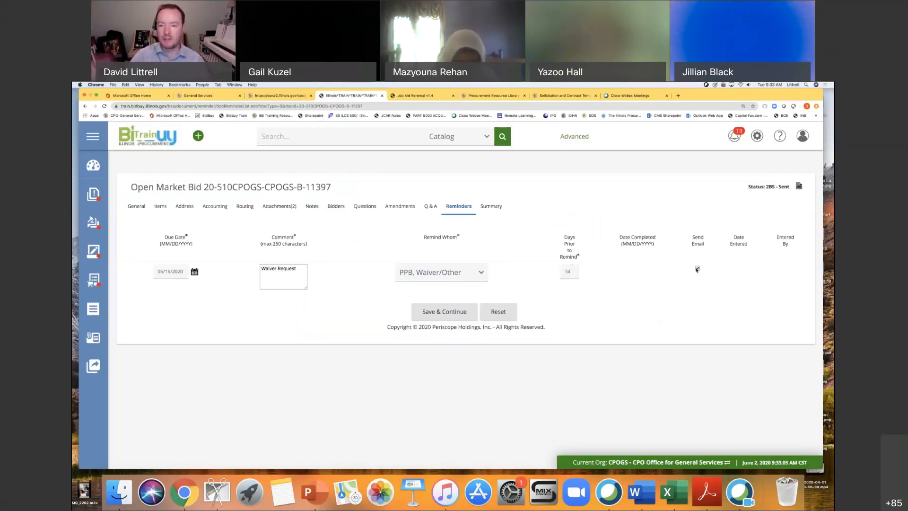
pyautogui.click(697, 268)
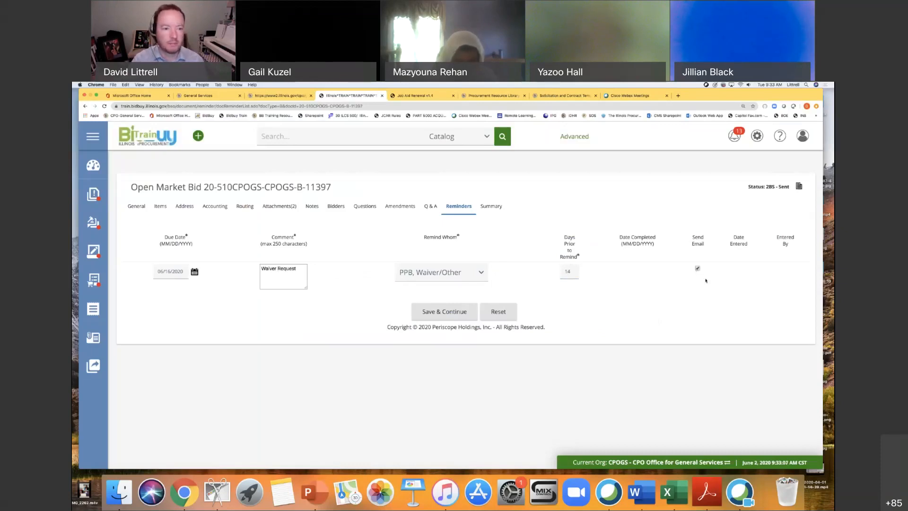
pyautogui.click(445, 312)
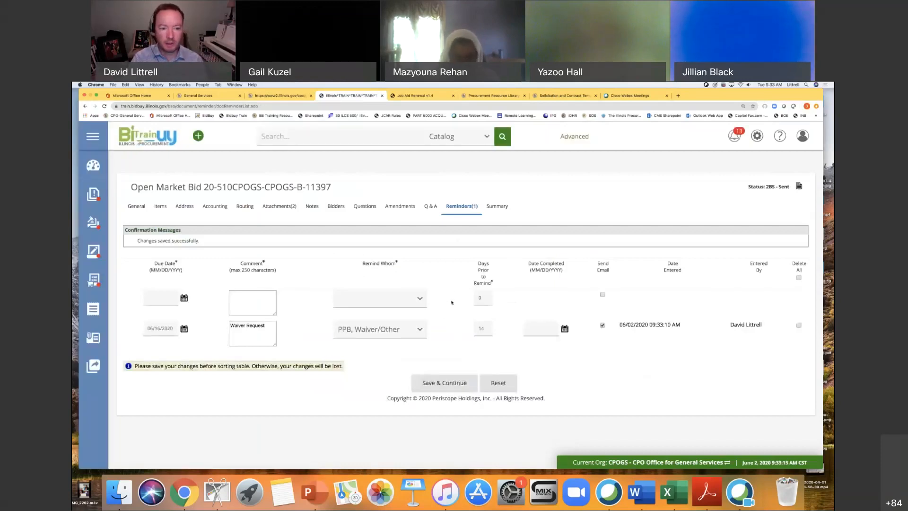
# Check the job aid's Bid Amendment instructions and create a bid amendment for the sent bid.
pyautogui.click(503, 208)
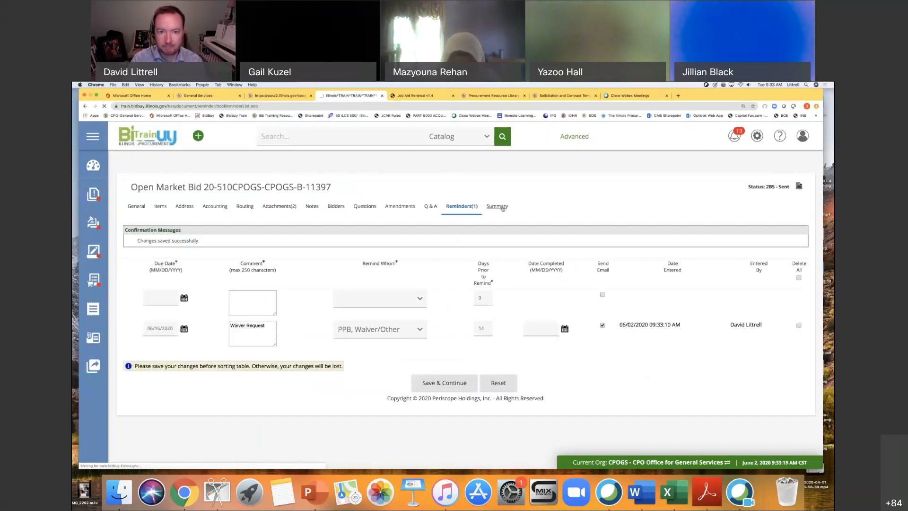
pyautogui.click(401, 96)
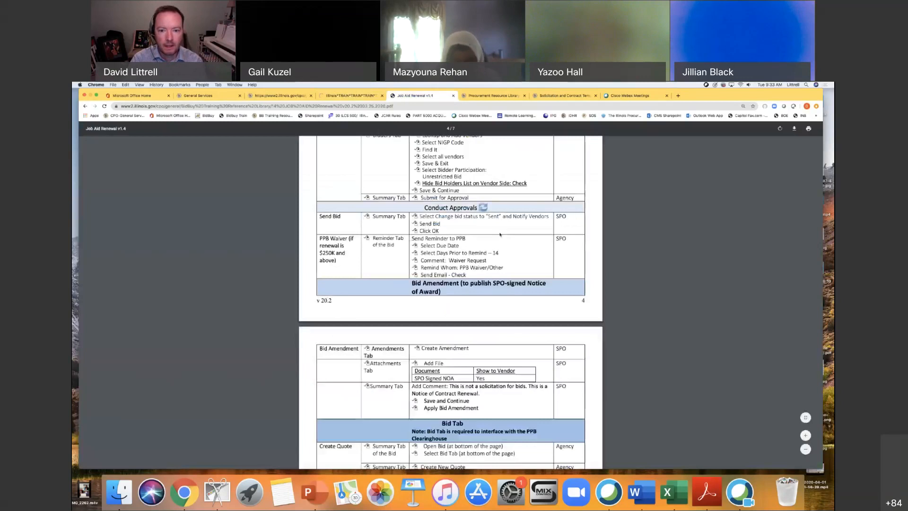
pyautogui.scroll(-2, 570, 254)
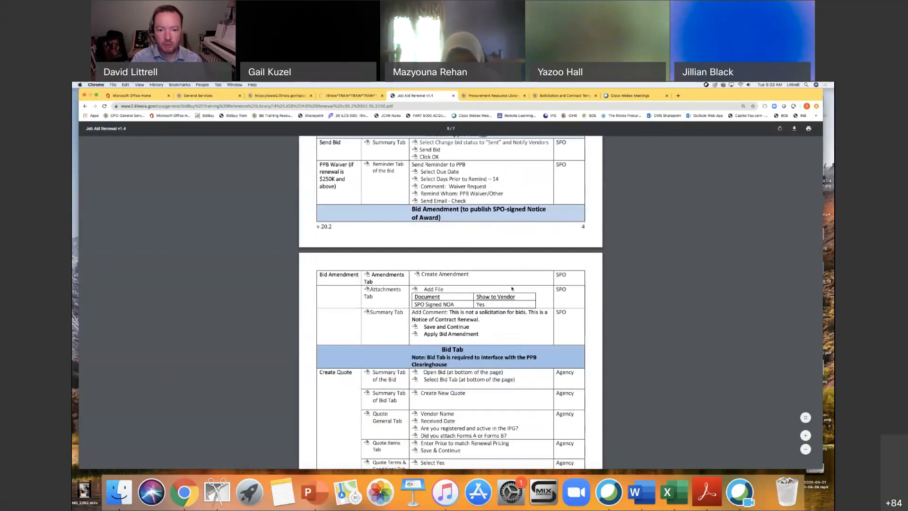
pyautogui.click(352, 96)
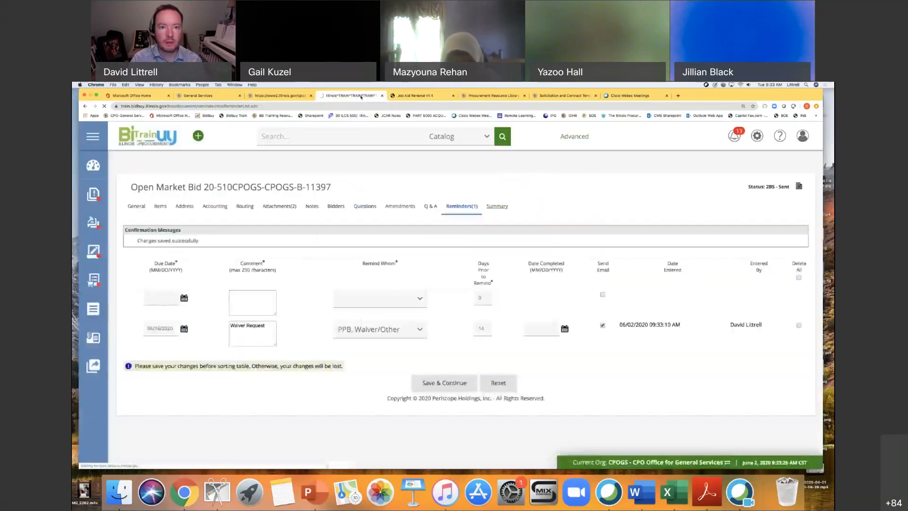
pyautogui.click(399, 207)
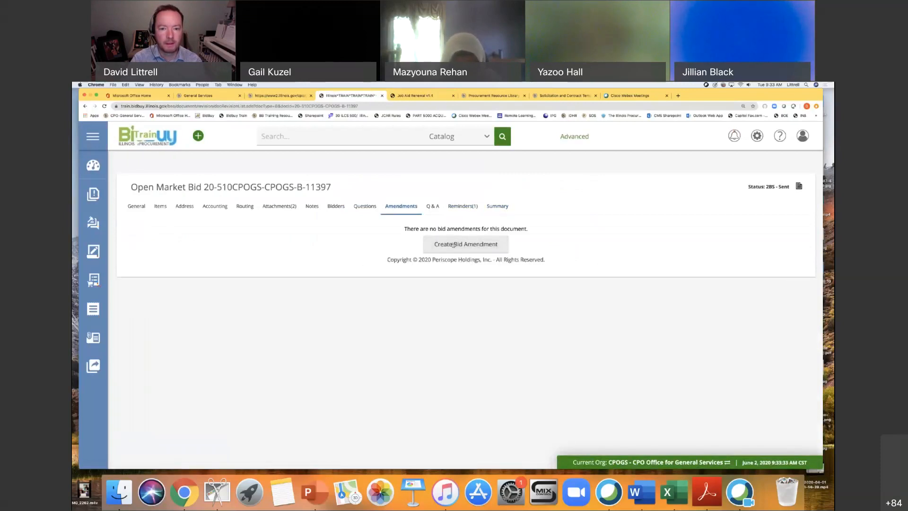
pyautogui.click(459, 246)
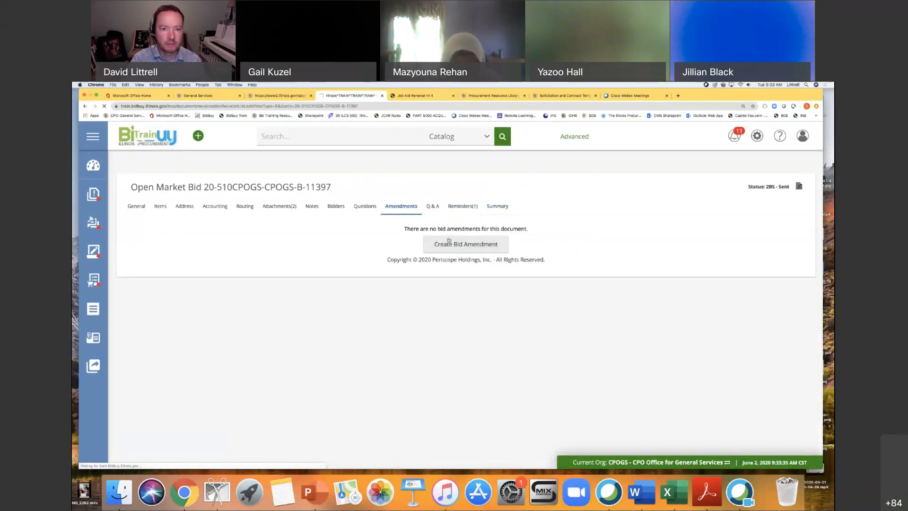
pyautogui.scroll(-1, 467, 342)
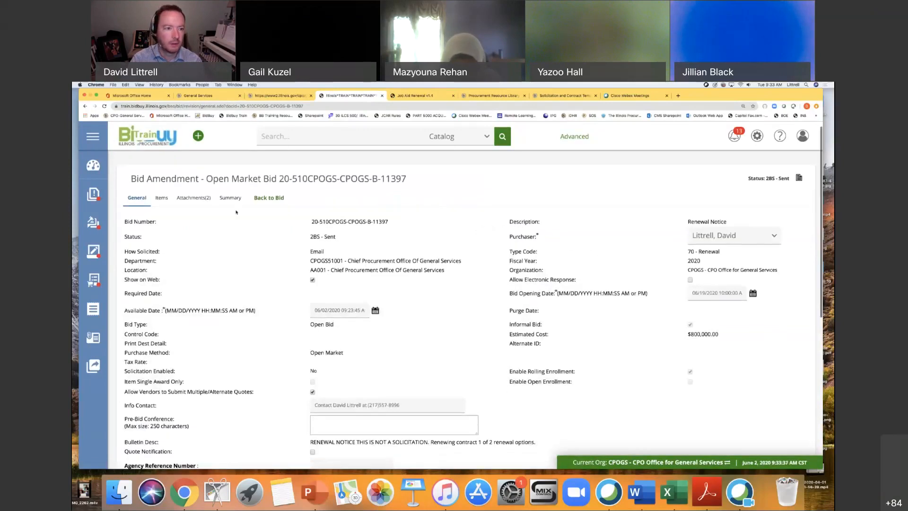
# Attach the Certification of No Change for Contract Renewal V.15.2 document to the amendment with description "NOA", and save it as shown to vendors.
pyautogui.click(198, 199)
pyautogui.click(476, 398)
pyautogui.click(222, 234)
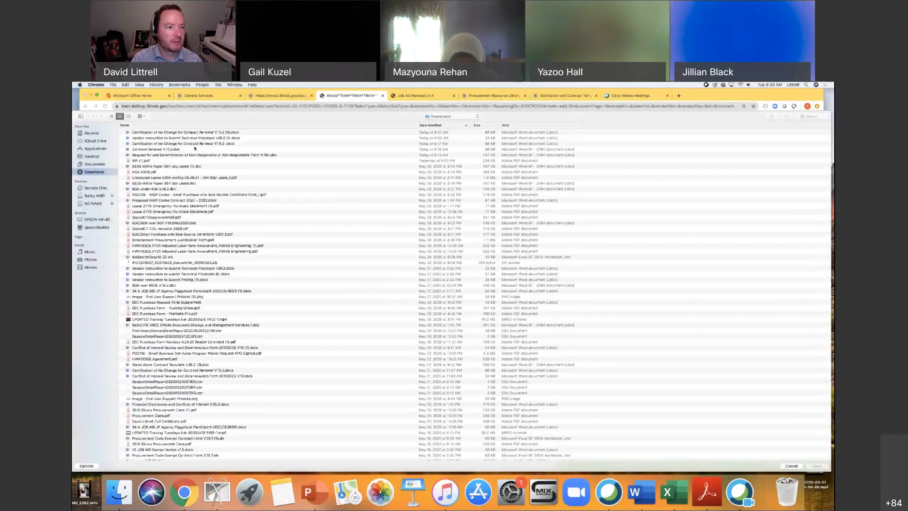
pyautogui.doubleClick(188, 145)
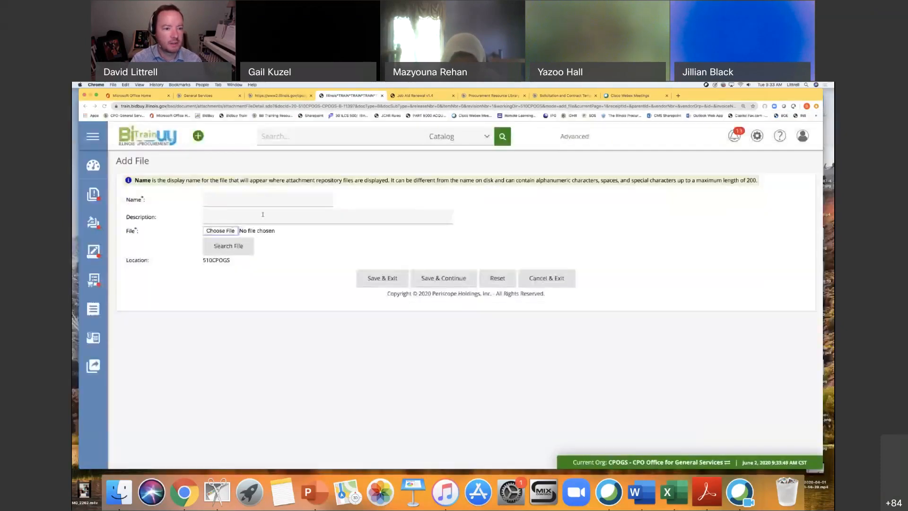
pyautogui.click(242, 217)
pyautogui.write('NOA')
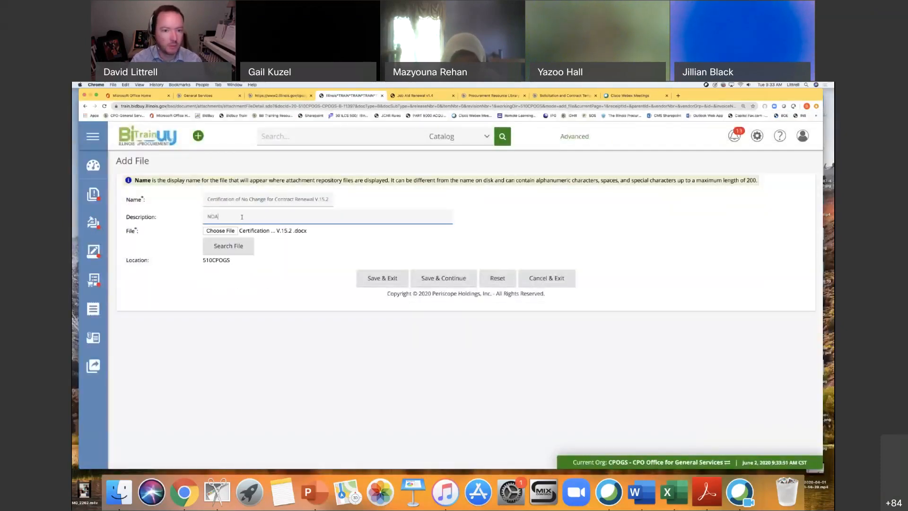
pyautogui.click(384, 279)
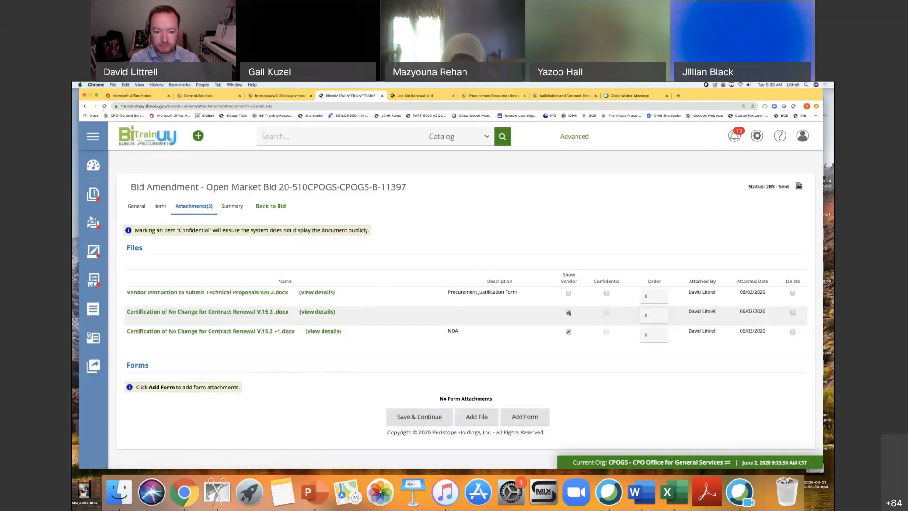
pyautogui.click(434, 417)
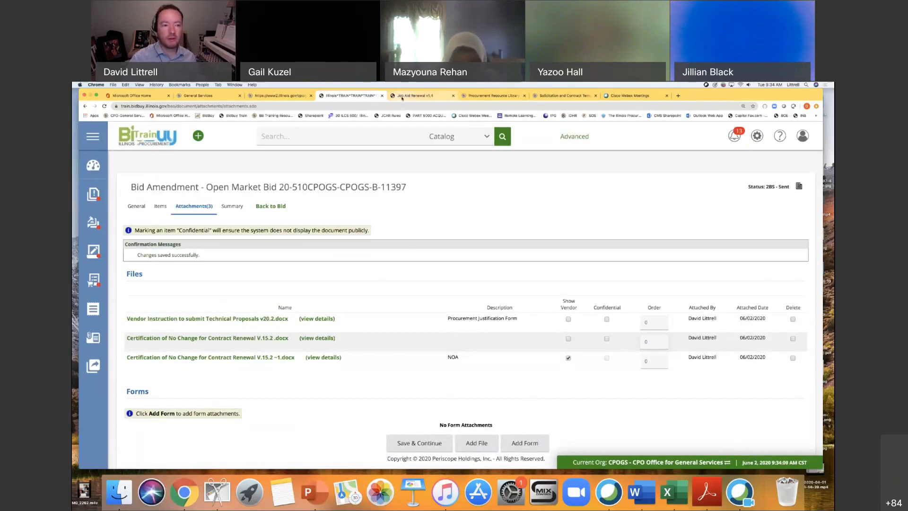
# Open the in-progress bid amendment's summary from the bid's amendment list and apply the amendment.
pyautogui.click(232, 207)
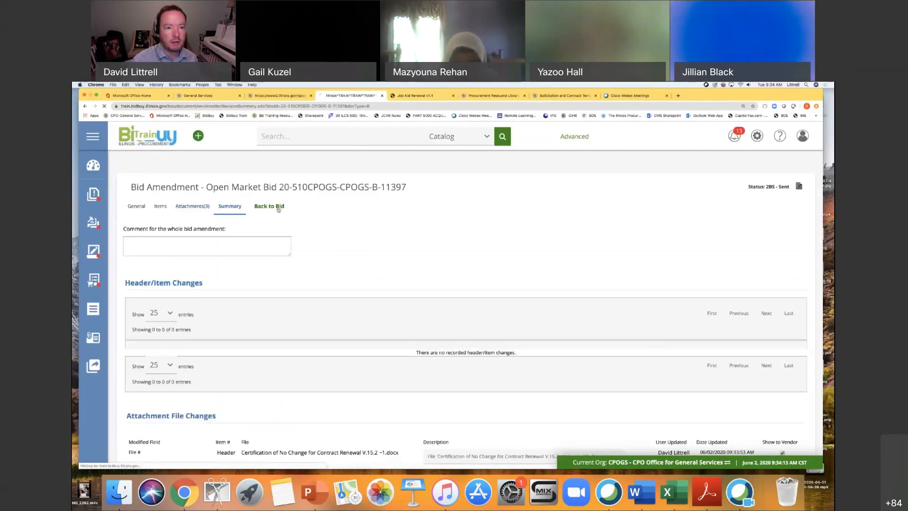
pyautogui.click(270, 206)
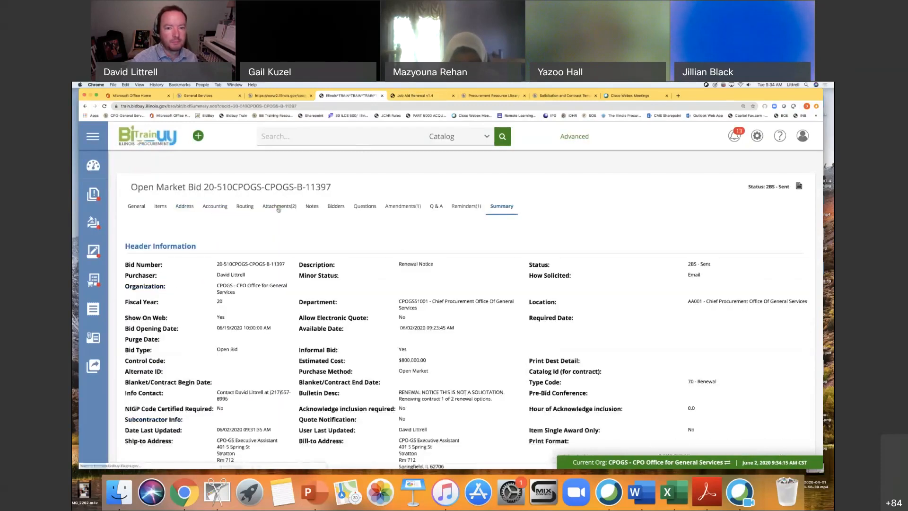
pyautogui.click(408, 208)
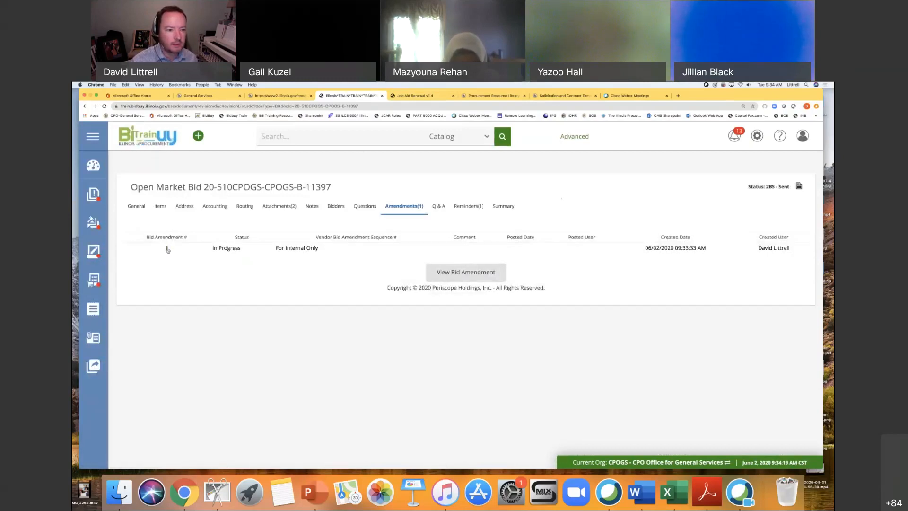
pyautogui.click(466, 272)
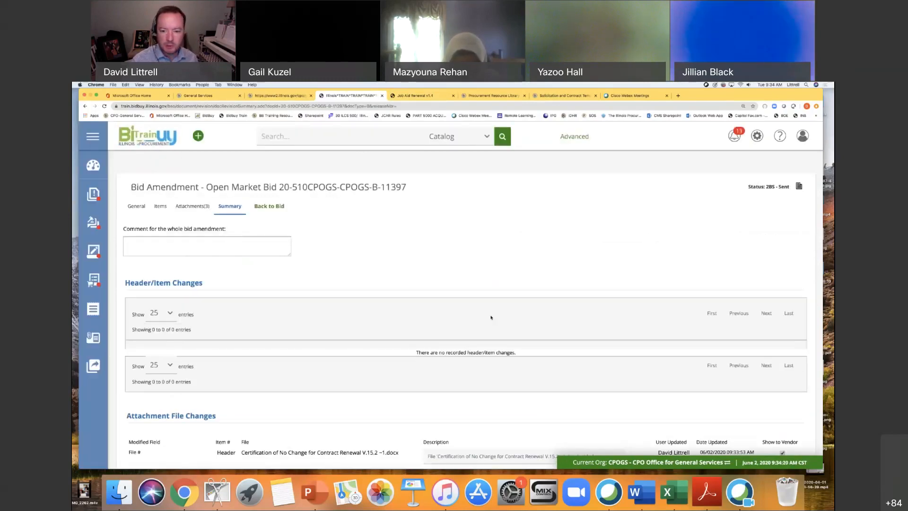
pyautogui.scroll(-3, 491, 316)
pyautogui.click(454, 423)
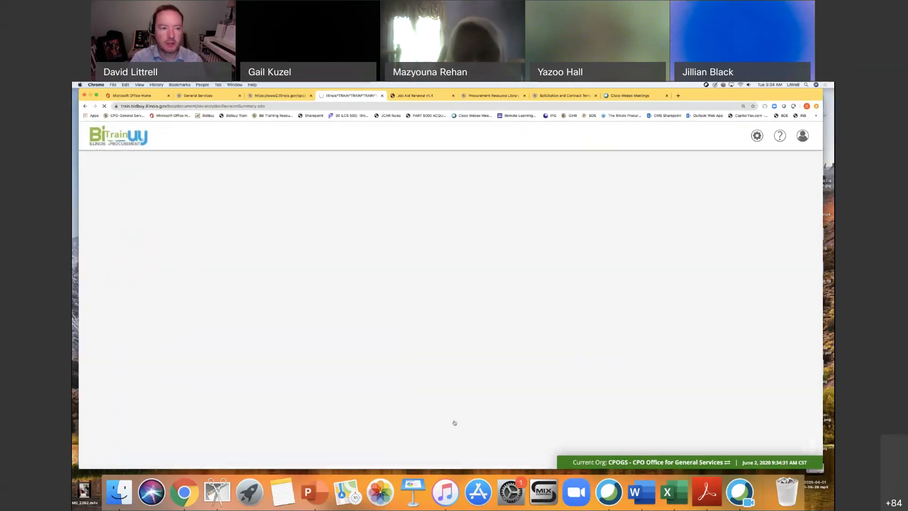
# Acknowledge the amendment's list of vendor email recipients and review the bid's summary.
pyautogui.scroll(-5, 462, 416)
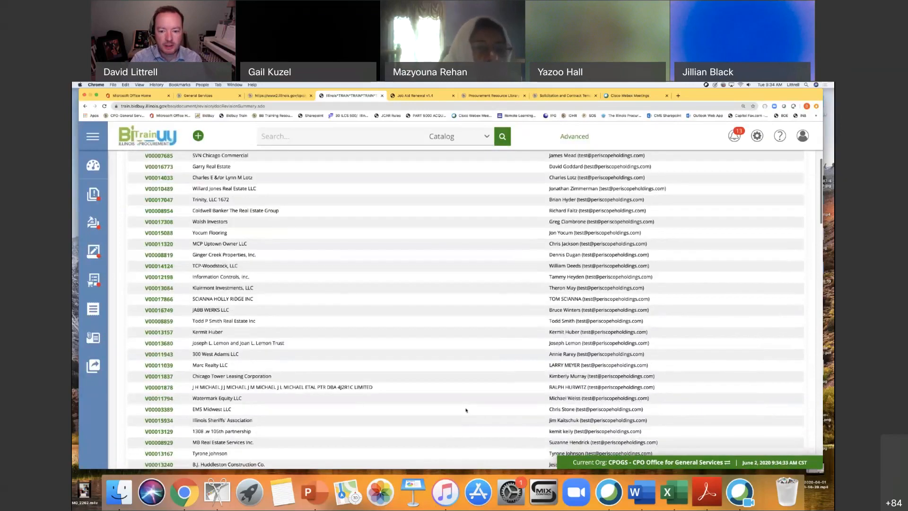
pyautogui.scroll(-15, 465, 410)
pyautogui.scroll(-10, 468, 384)
pyautogui.click(465, 421)
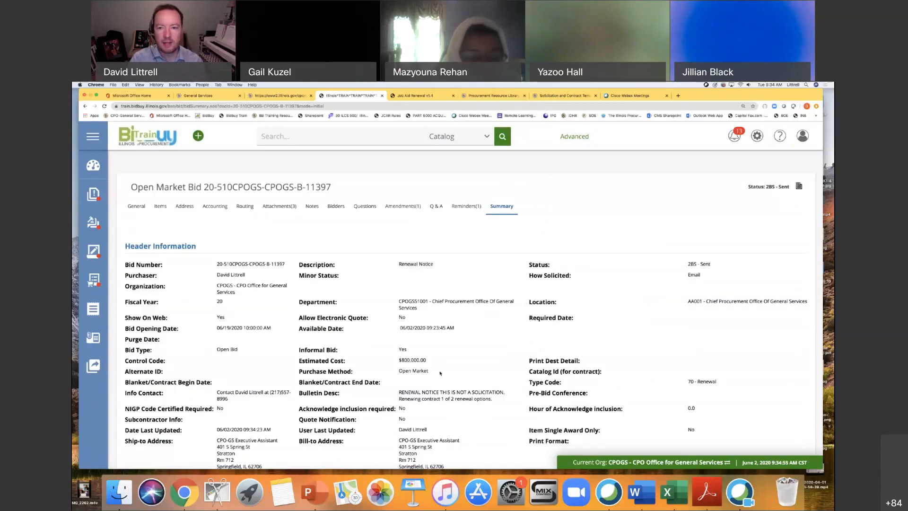
pyautogui.scroll(-3, 440, 373)
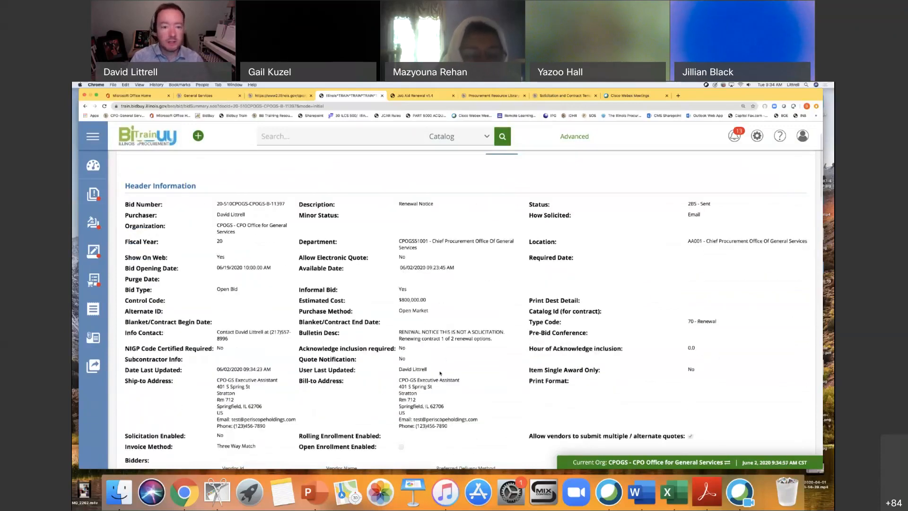
pyautogui.scroll(-2, 440, 373)
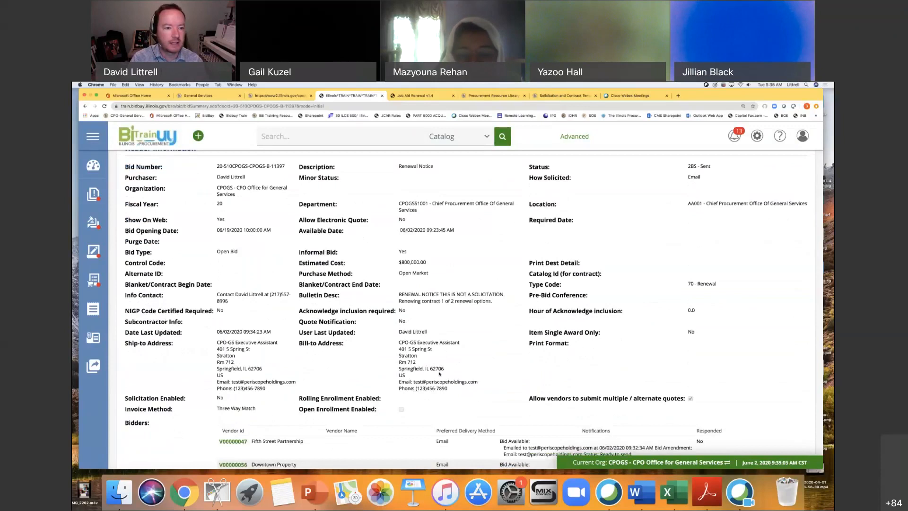
# Open the sent renewal notice bid from the end of its summary.
pyautogui.scroll(-1, 459, 383)
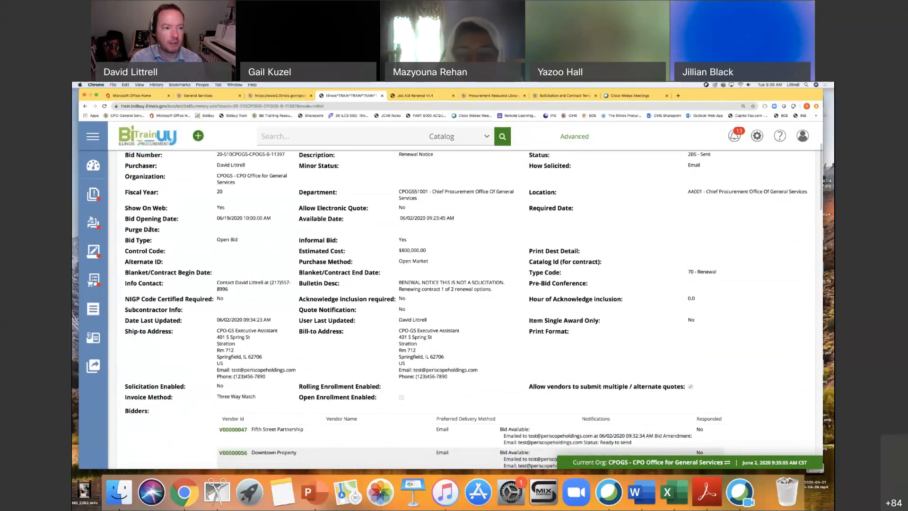
pyautogui.scroll(-20, 465, 397)
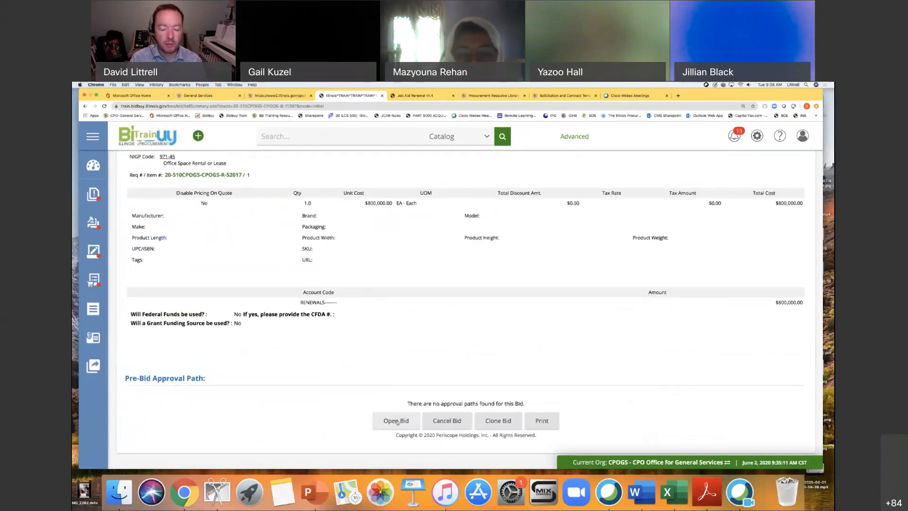
pyautogui.click(393, 422)
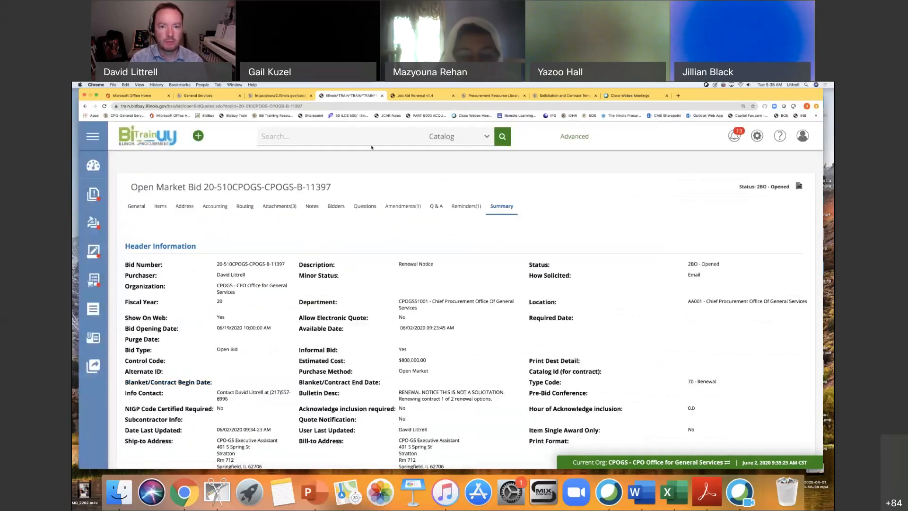
# Check the job aid's Bid Tab instructions and create a new quote from the opened bid's tabulation.
pyautogui.click(416, 95)
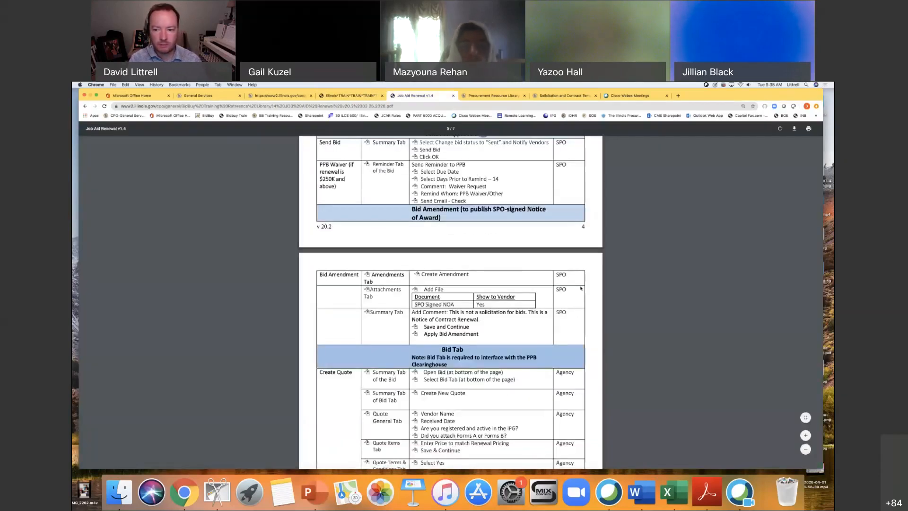
pyautogui.scroll(-3, 581, 288)
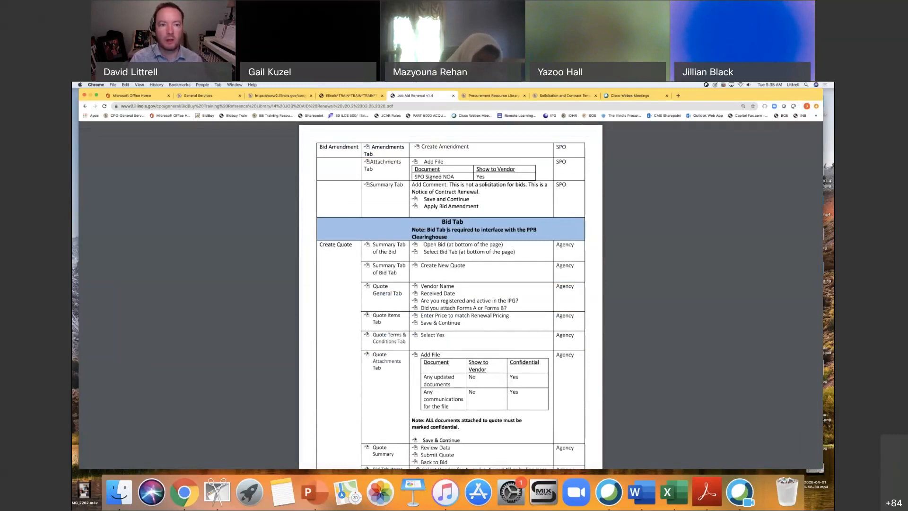
pyautogui.click(357, 95)
pyautogui.scroll(-15, 446, 310)
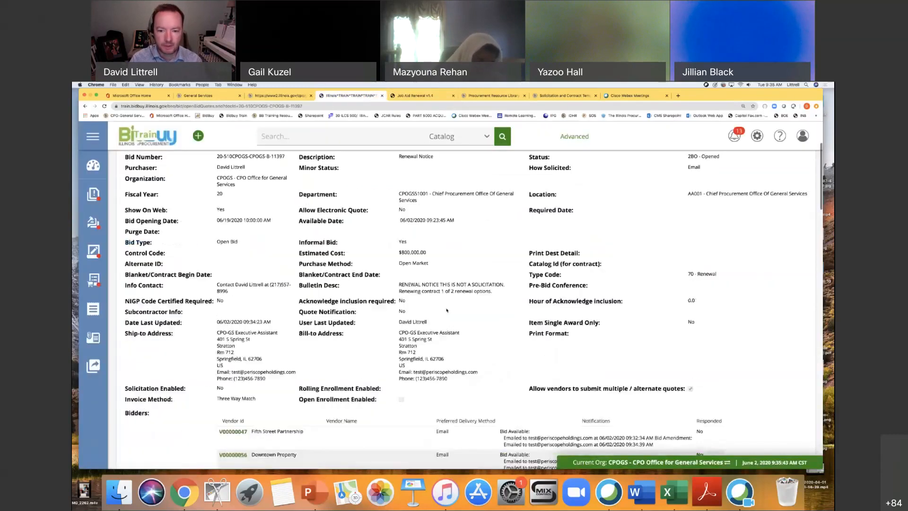
pyautogui.scroll(-15, 446, 309)
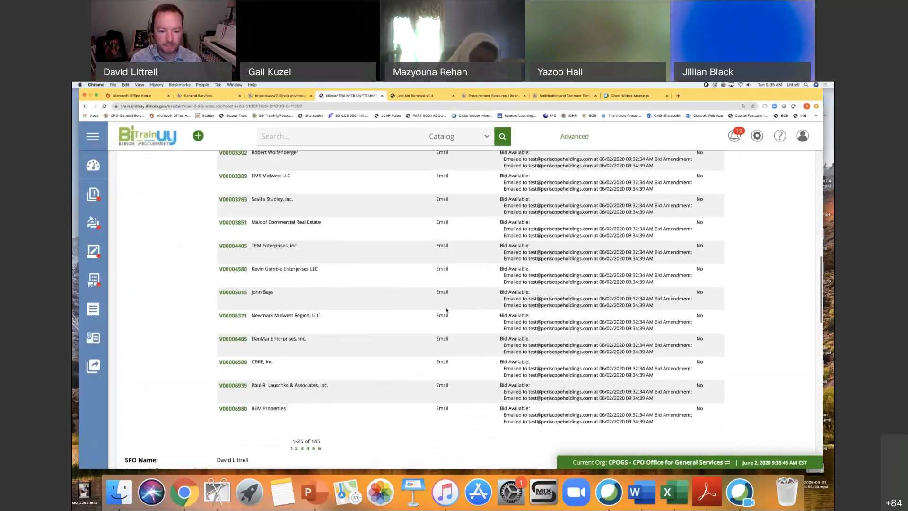
pyautogui.scroll(-3, 447, 310)
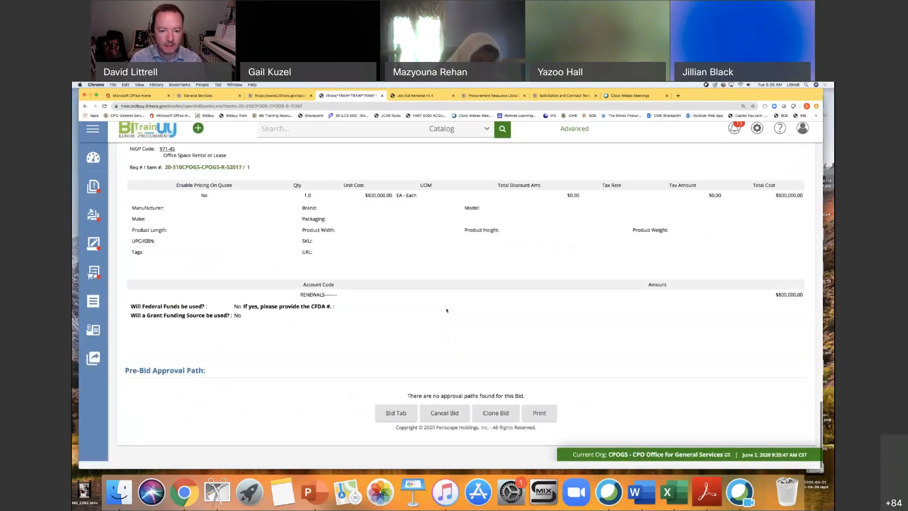
pyautogui.click(400, 420)
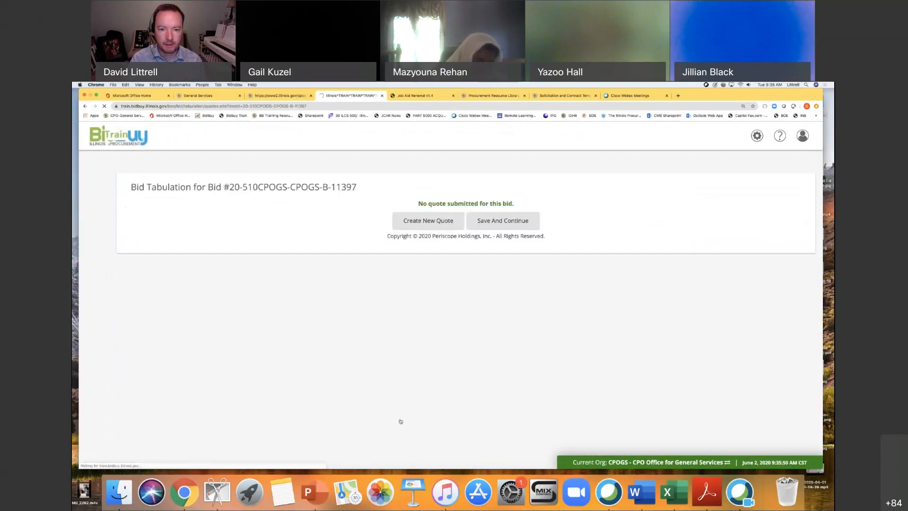
pyautogui.click(428, 221)
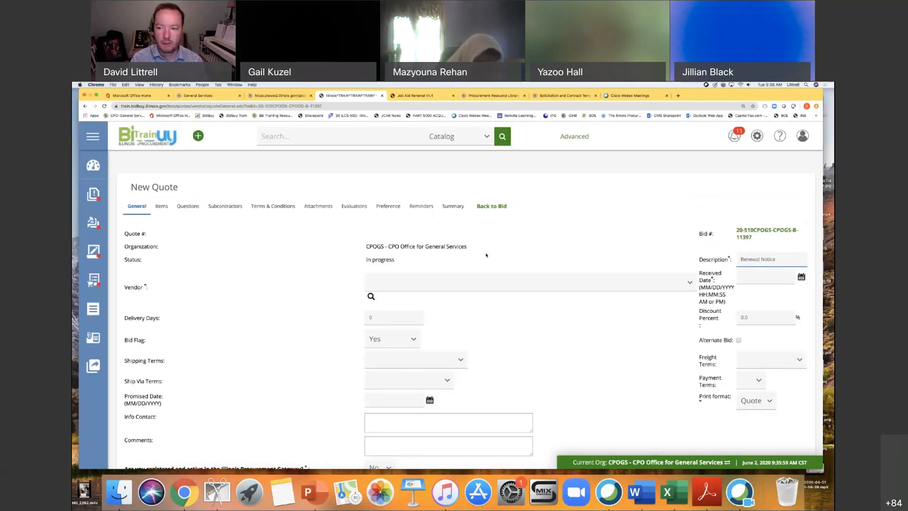
# Set the new quote's vendor to Balke Brown Transwestern and its received date to the current date and time, and save the general information.
pyautogui.click(677, 284)
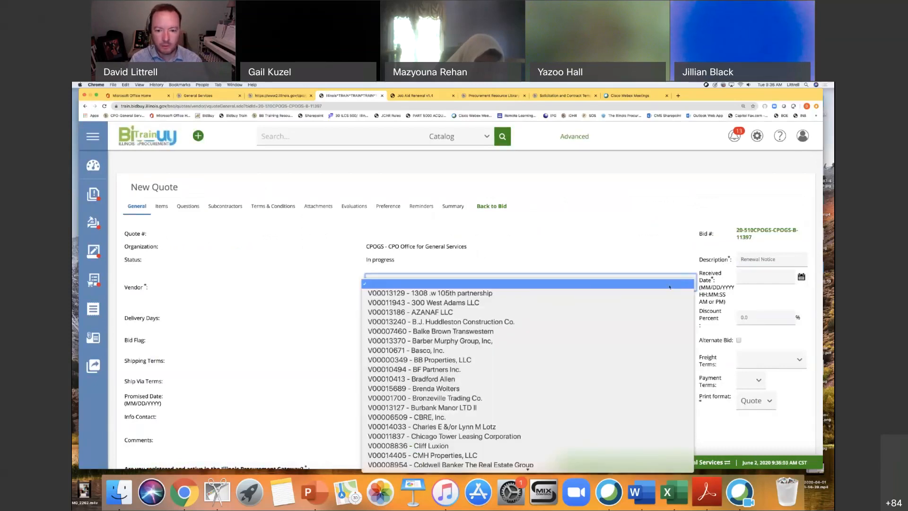
pyautogui.click(568, 328)
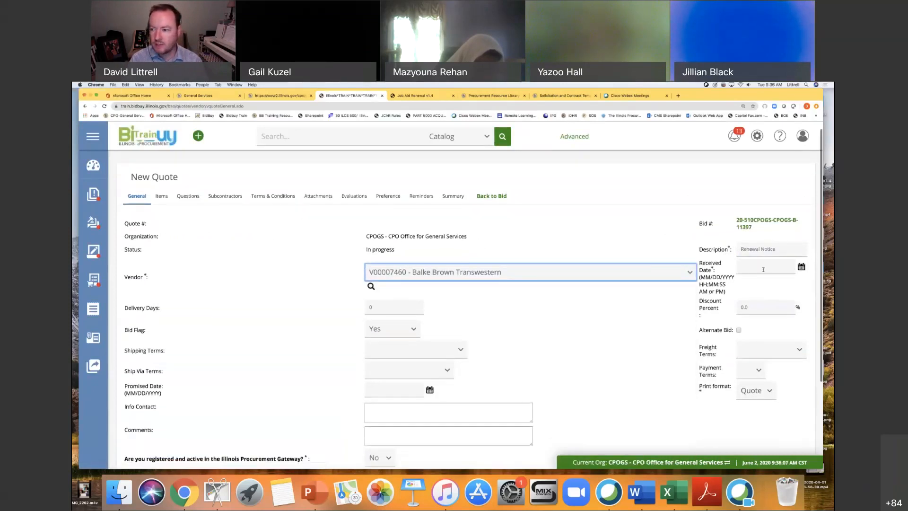
pyautogui.click(801, 267)
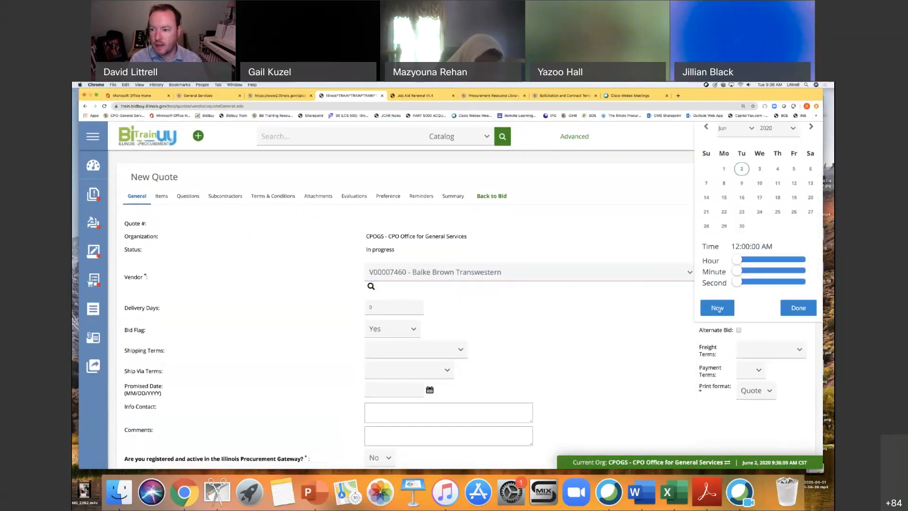
pyautogui.click(718, 309)
pyautogui.click(617, 328)
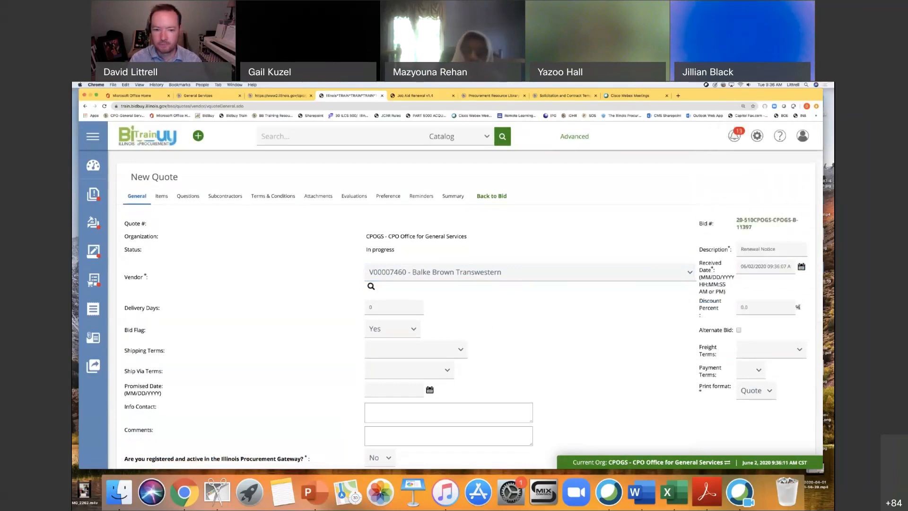
pyautogui.scroll(-5, 618, 328)
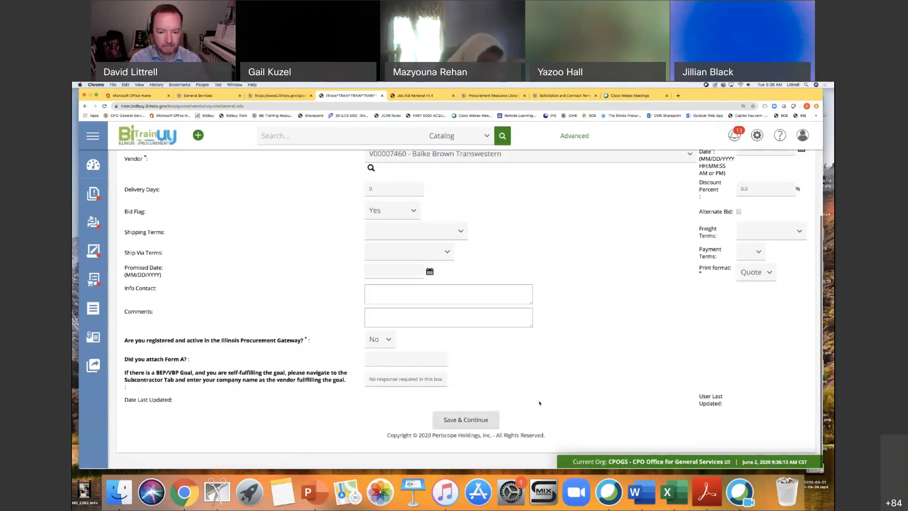
pyautogui.click(467, 421)
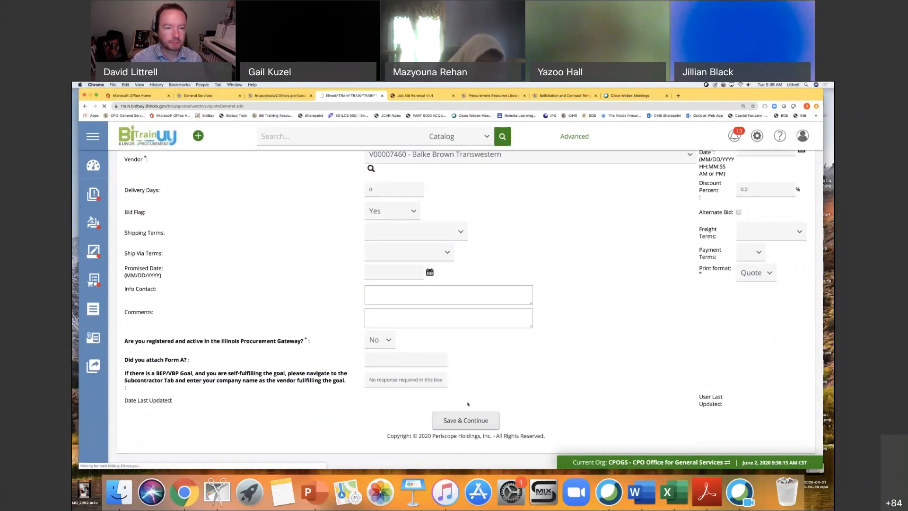
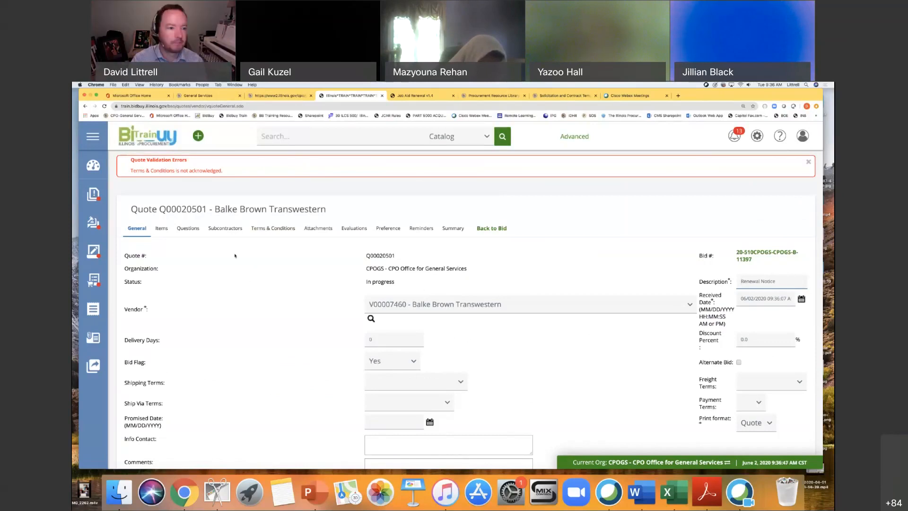
# Set the renewal item's unit cost to 800000 on the quote's items and save the item pricing.
pyautogui.click(163, 230)
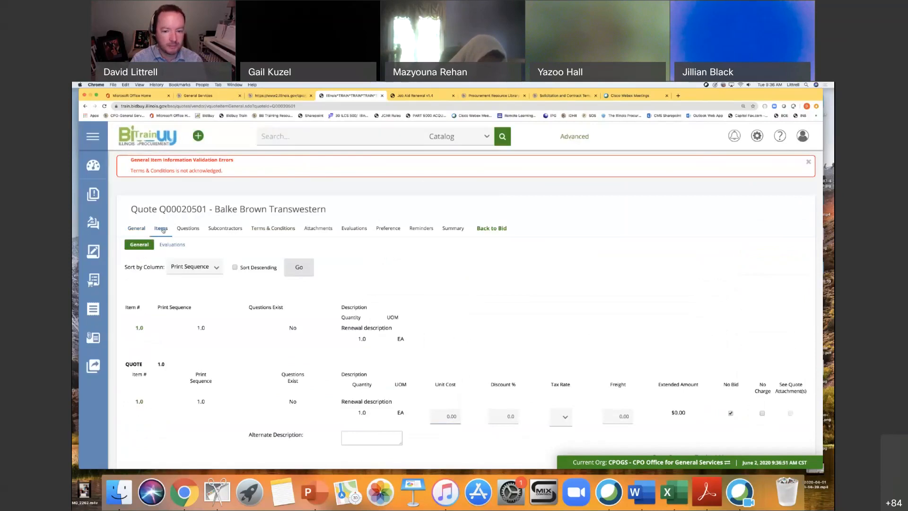
pyautogui.click(451, 379)
pyautogui.write('800000')
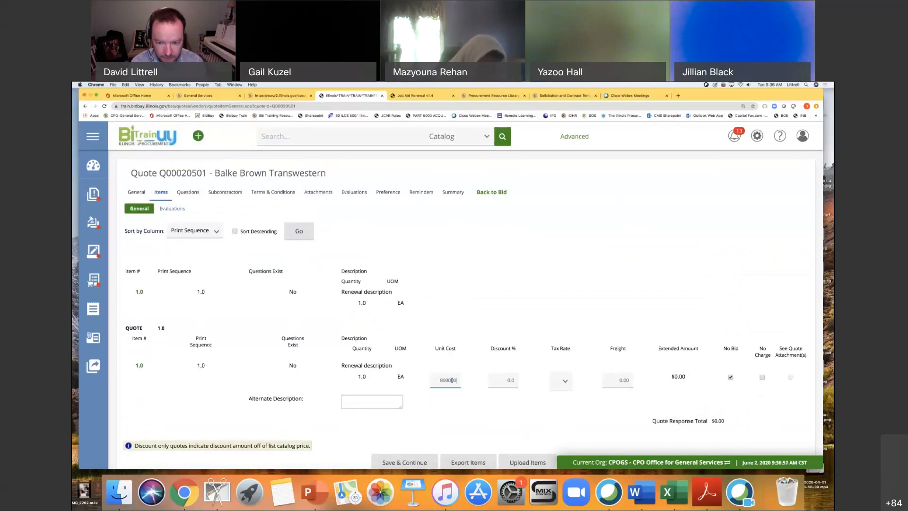
pyautogui.click(481, 416)
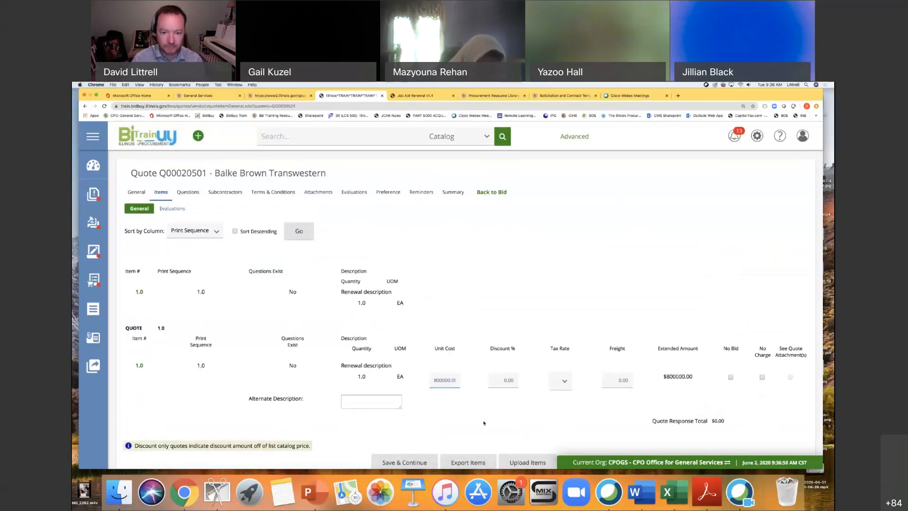
pyautogui.click(416, 462)
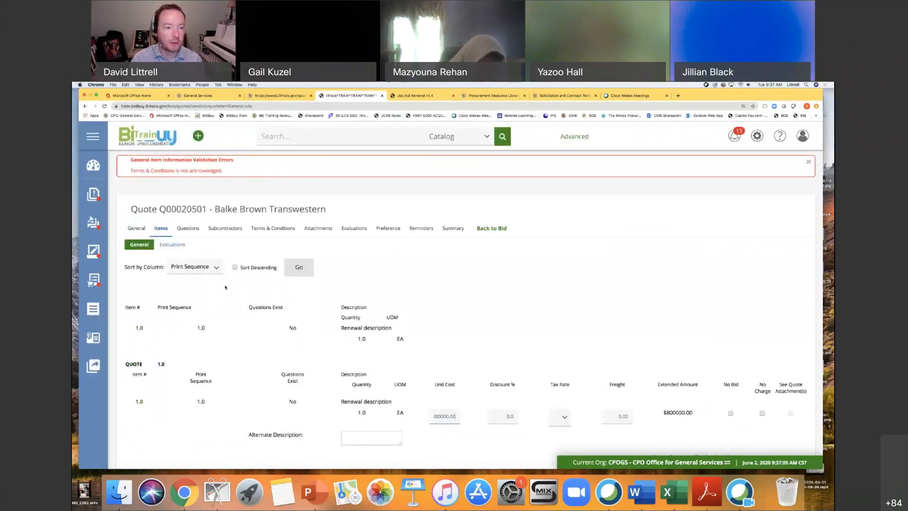
# Accept the bid's terms and conditions on the quote with Yes and save the answer.
pyautogui.click(284, 230)
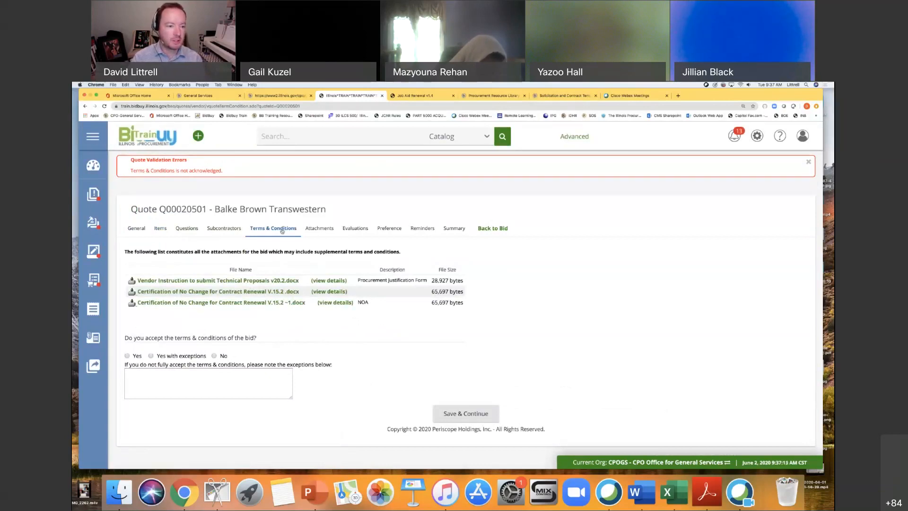
pyautogui.click(126, 356)
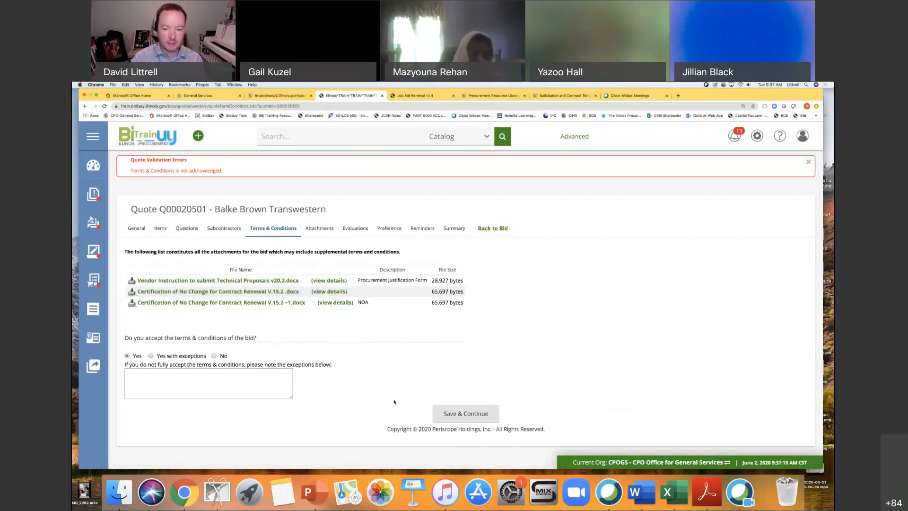
pyautogui.click(460, 414)
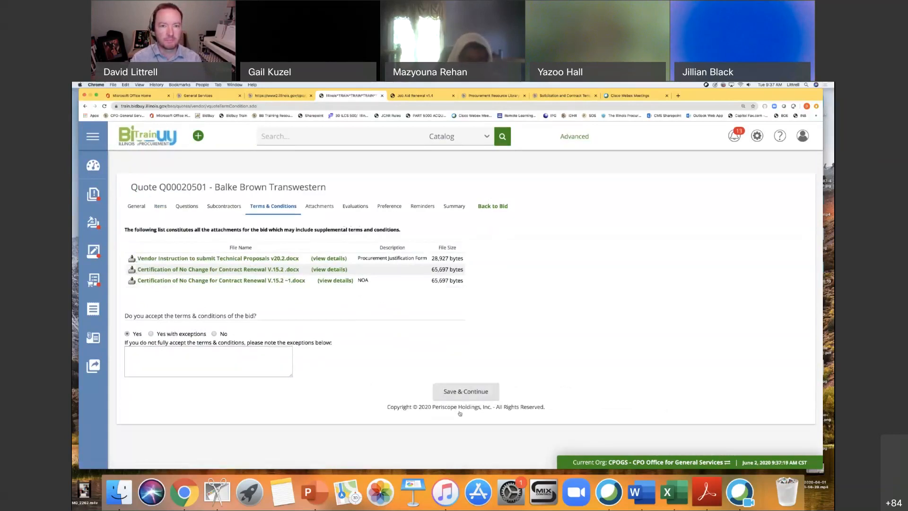
# Check the job aid's remaining quote instructions and submit the Balke Brown Transwestern quote from its summary.
pyautogui.click(406, 96)
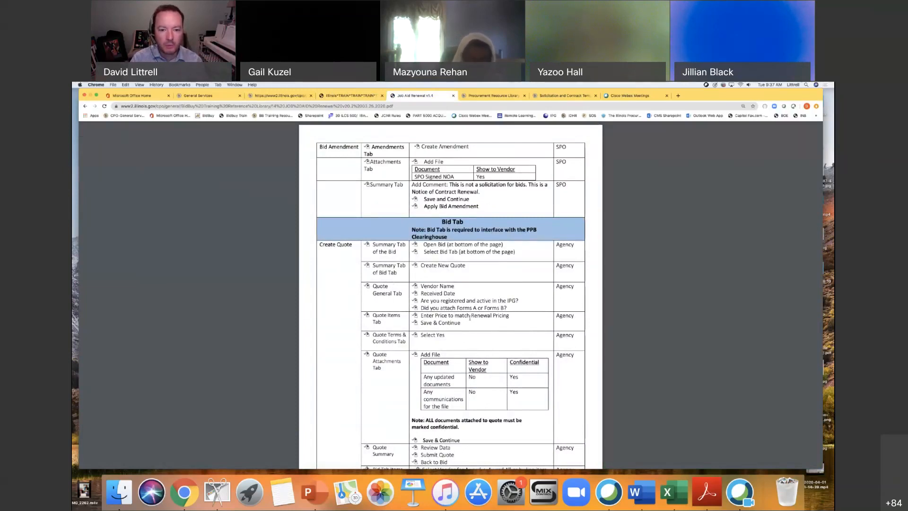
pyautogui.scroll(-2, 470, 317)
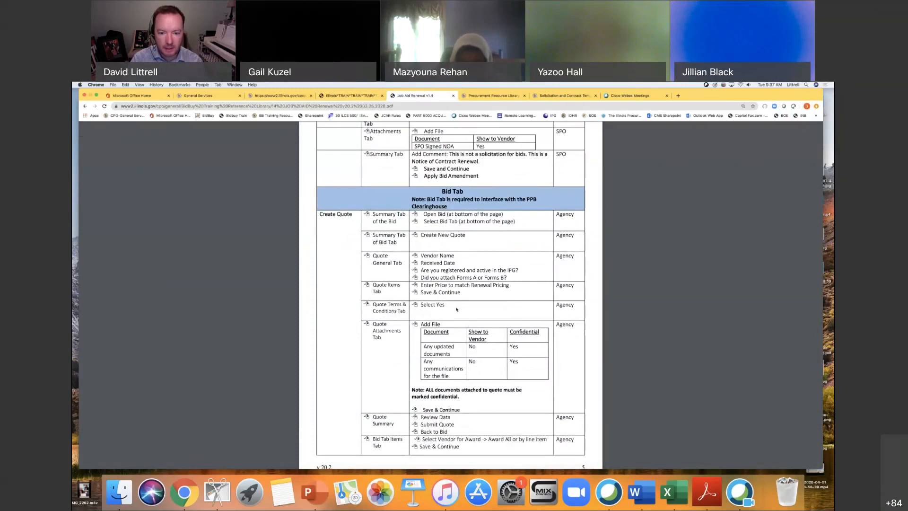
pyautogui.scroll(-2, 408, 326)
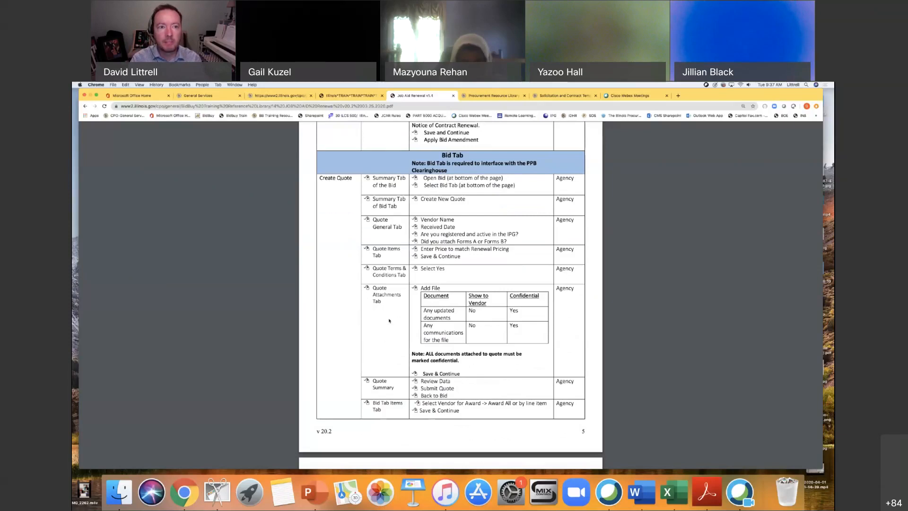
pyautogui.scroll(-3, 393, 327)
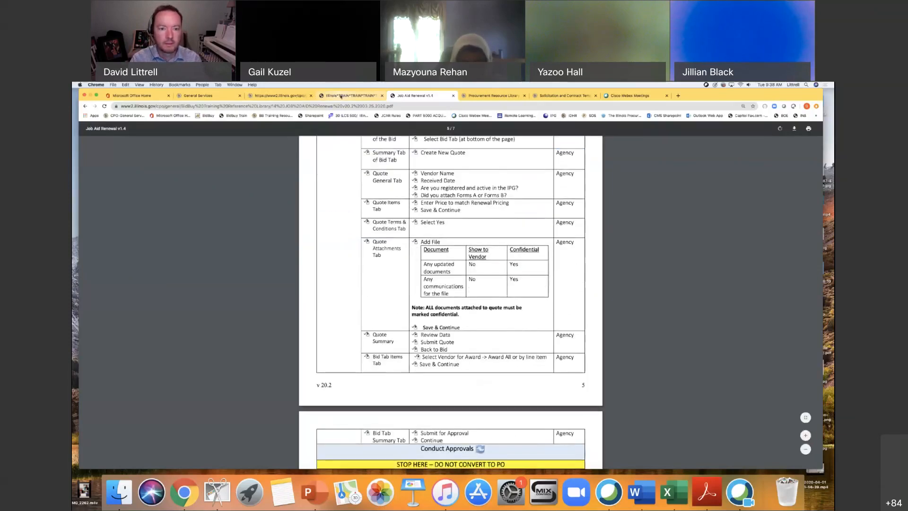
pyautogui.hotkey('ctrl', 'shift', 'Tab')
pyautogui.click(453, 207)
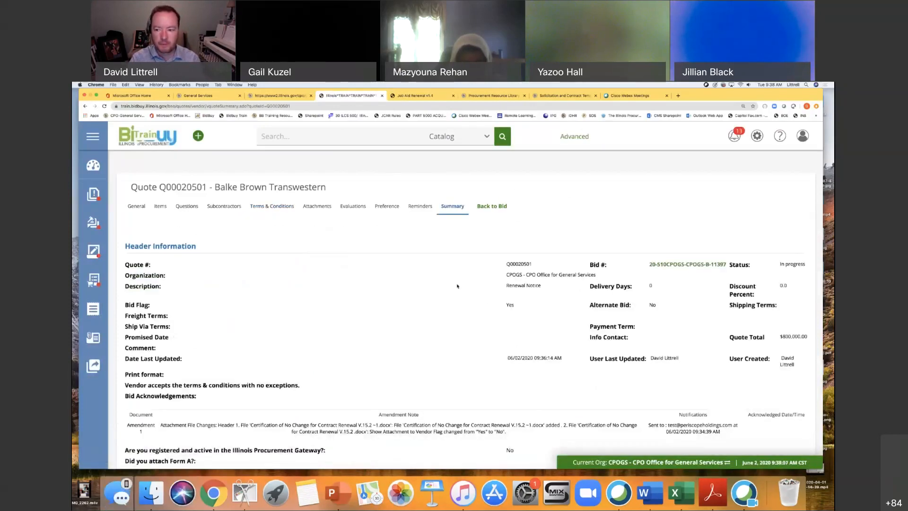
pyautogui.scroll(-5, 457, 285)
pyautogui.scroll(-2, 458, 286)
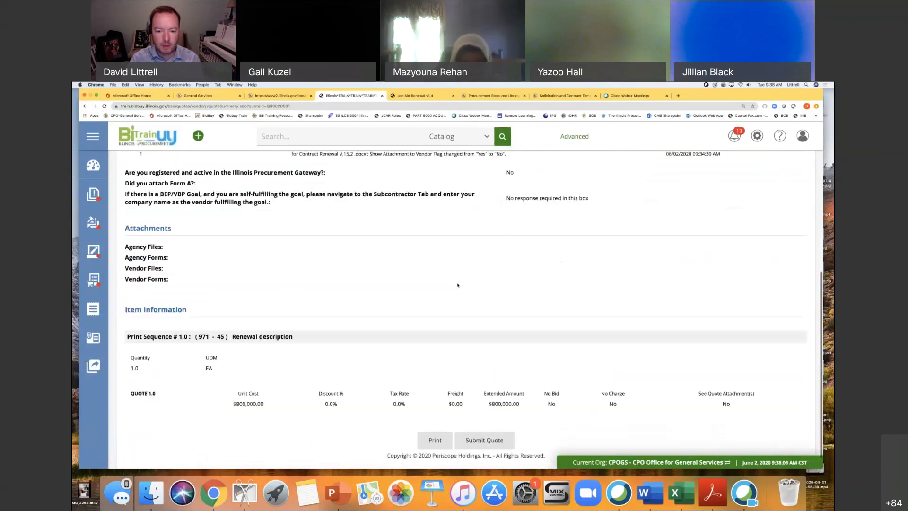
pyautogui.click(490, 421)
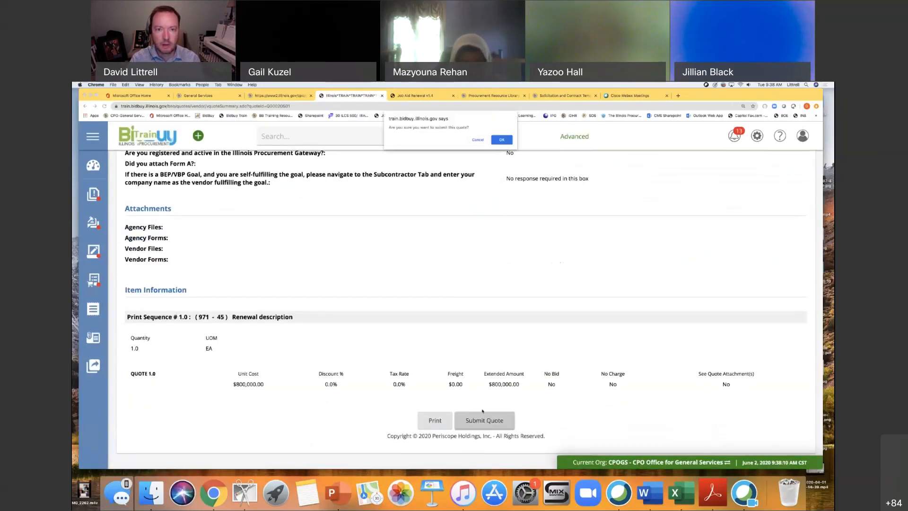
pyautogui.click(501, 140)
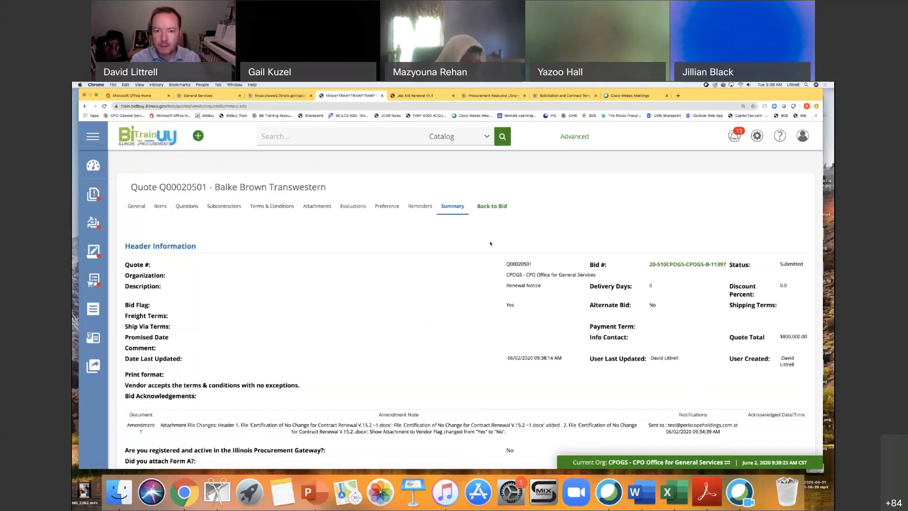
# Return from the submitted quote to its bid and check the job aid's instructions that follow quote submission.
pyautogui.click(492, 207)
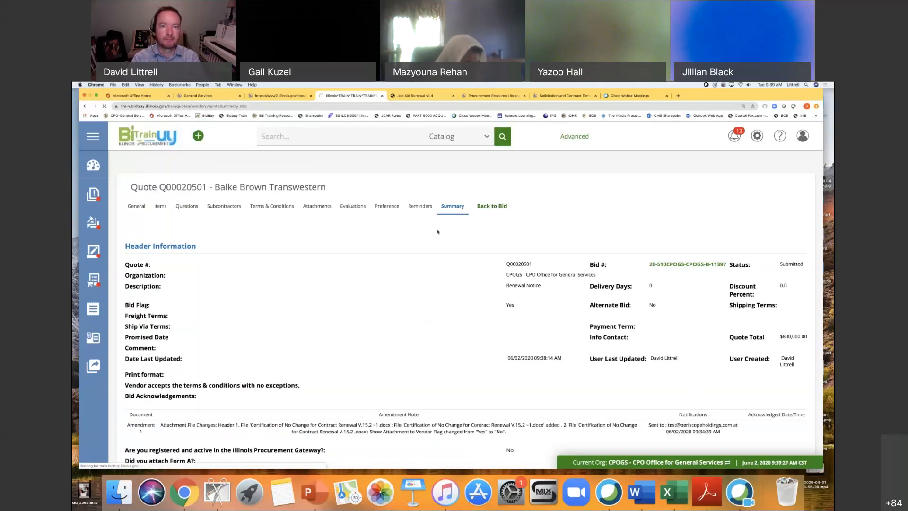
pyautogui.click(407, 96)
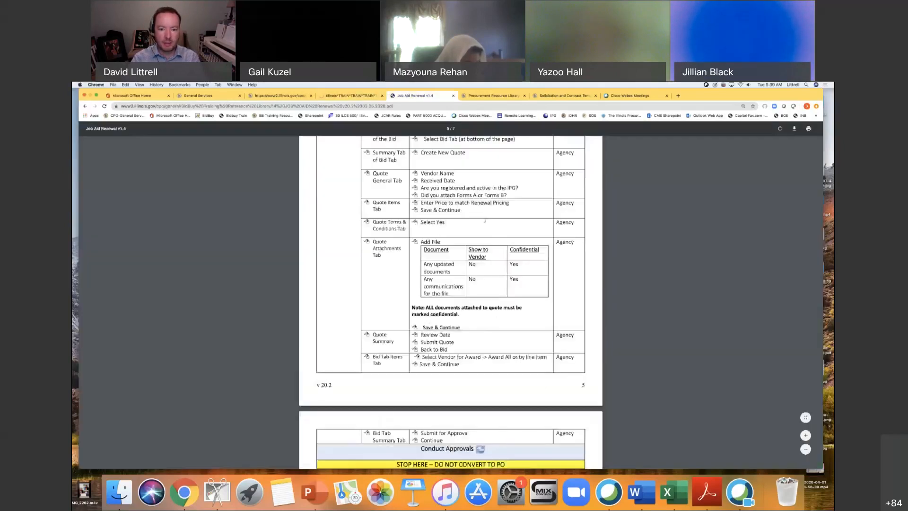
pyautogui.moveTo(421, 349); pyautogui.dragTo(463, 349)
pyautogui.click(464, 349)
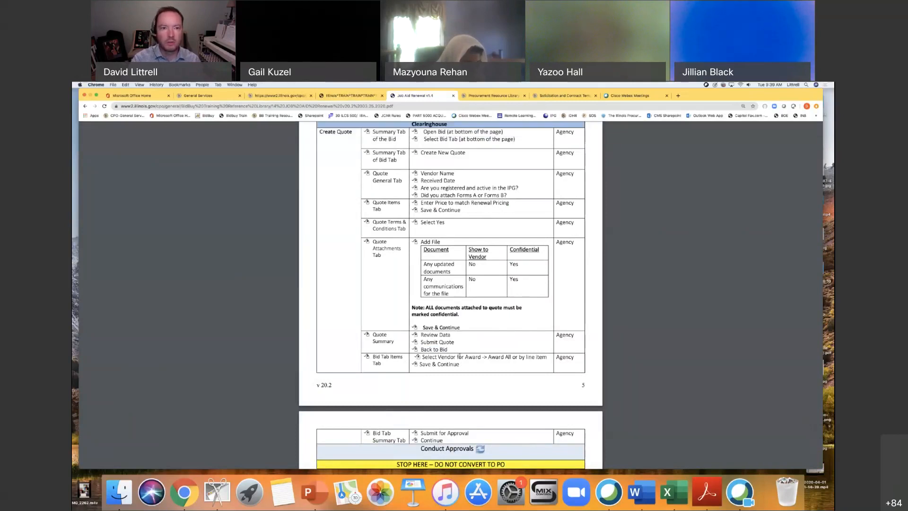
# Open the bid's tabulation from the end of the bid summary and show its items.
pyautogui.click(367, 96)
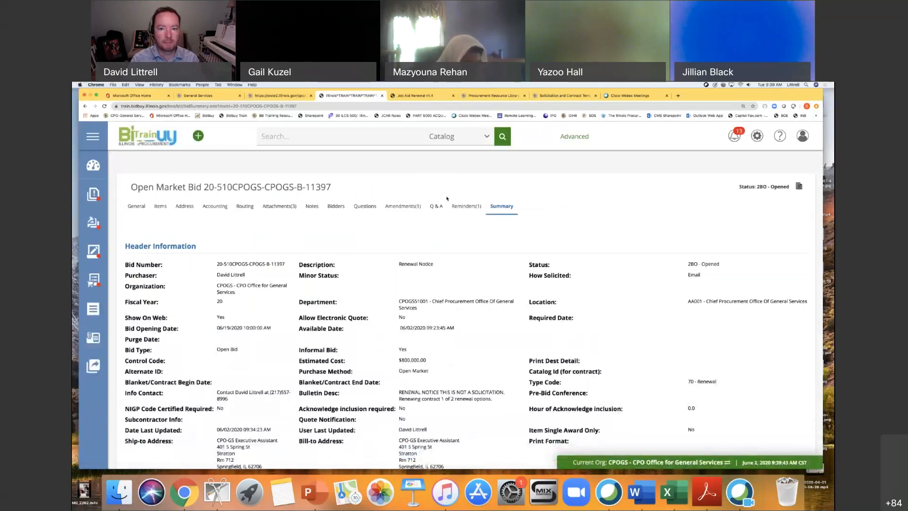
pyautogui.scroll(-15, 440, 255)
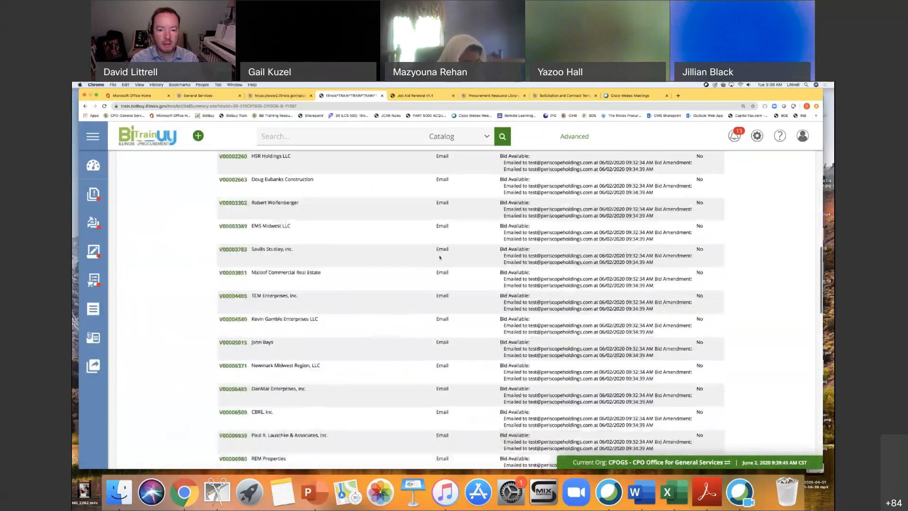
pyautogui.scroll(-20, 439, 258)
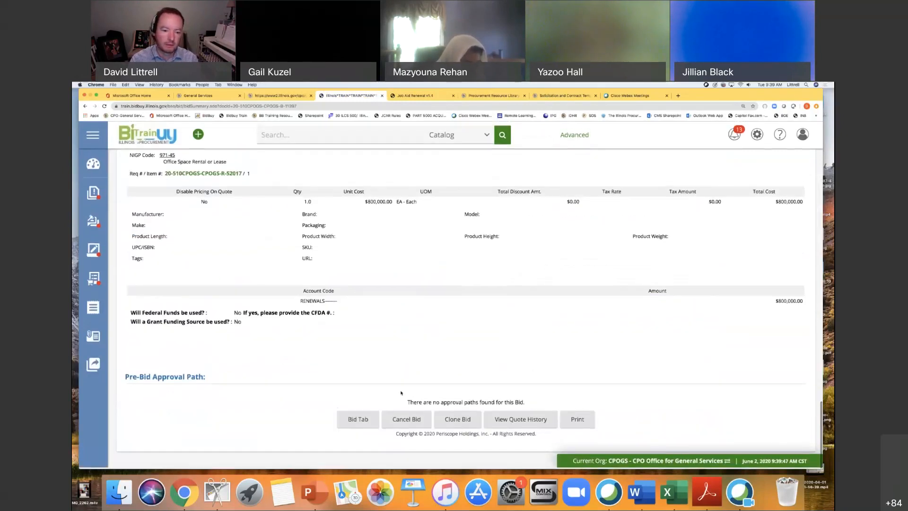
pyautogui.click(357, 425)
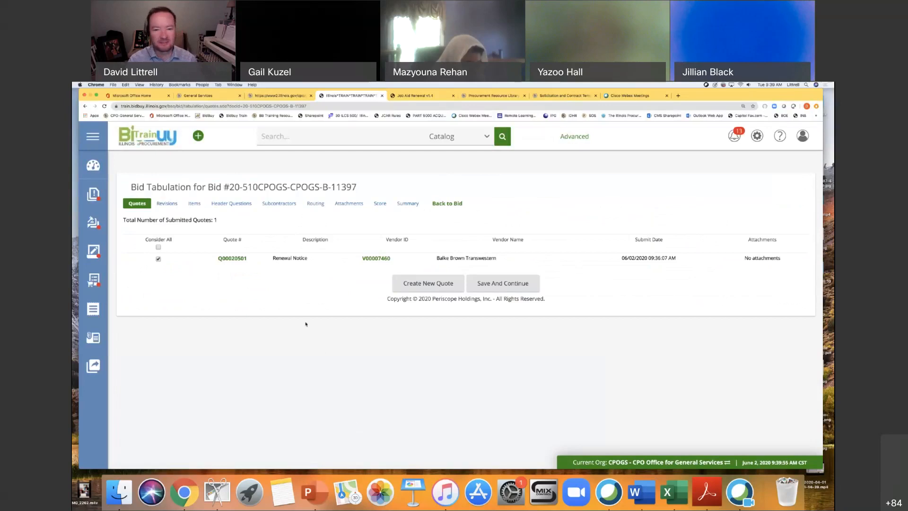
pyautogui.click(194, 204)
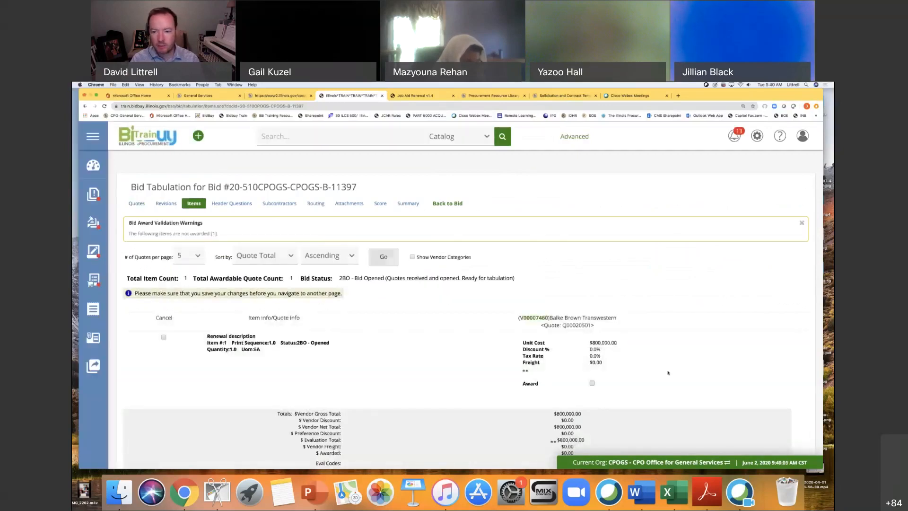
# Award all items of the bid tabulation to the Balke Brown Transwestern quote and review the award.
pyautogui.scroll(-3, 667, 369)
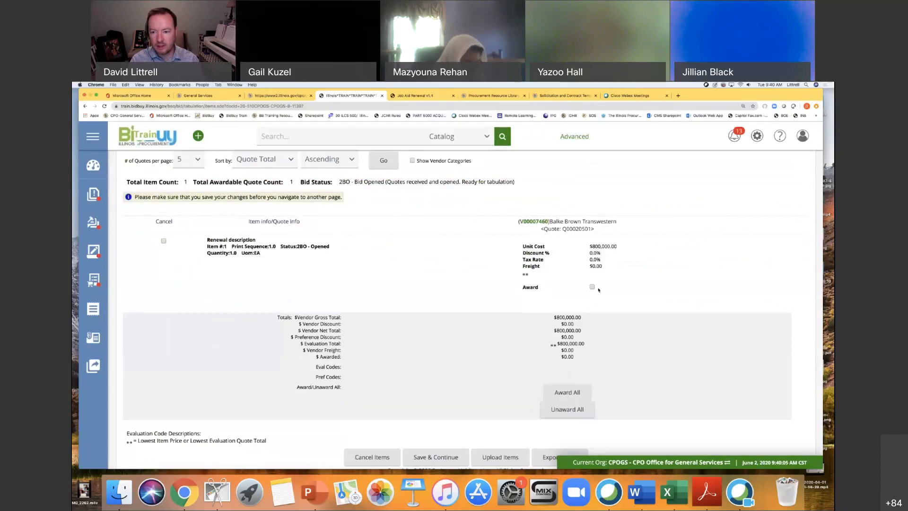
pyautogui.click(593, 287)
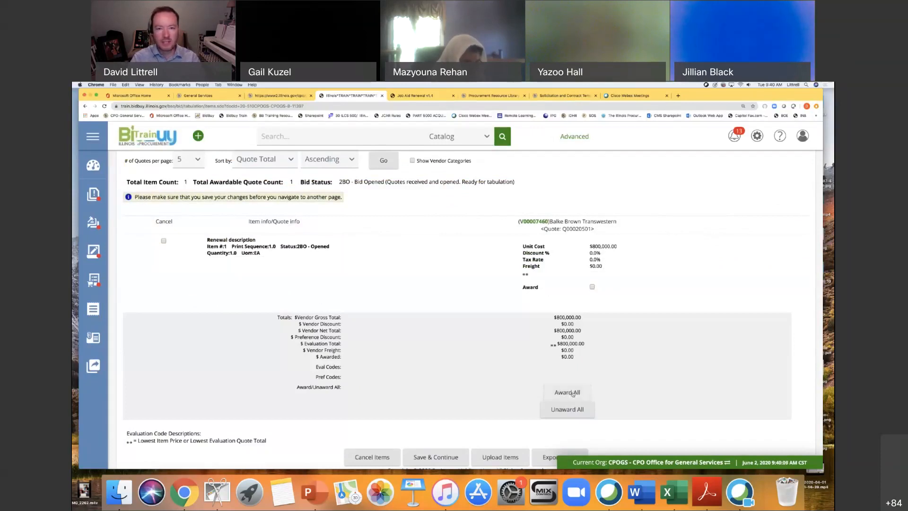
pyautogui.click(573, 393)
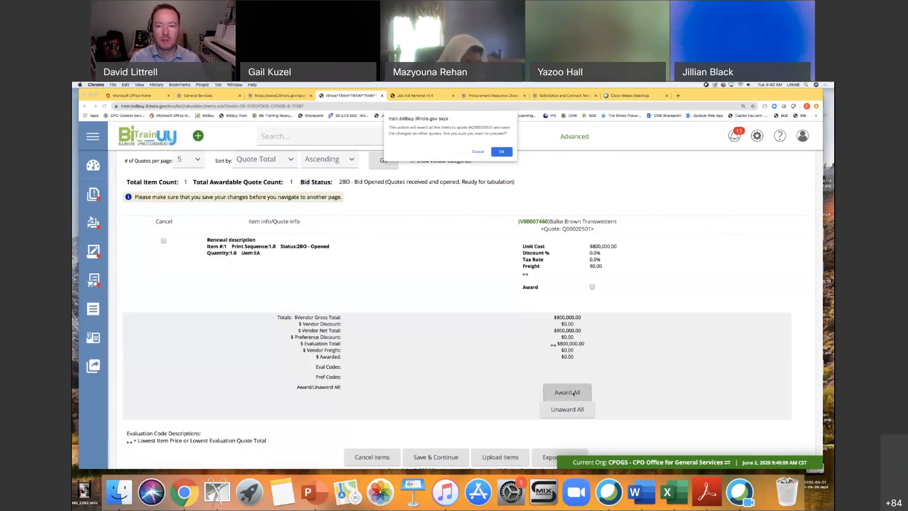
pyautogui.click(502, 151)
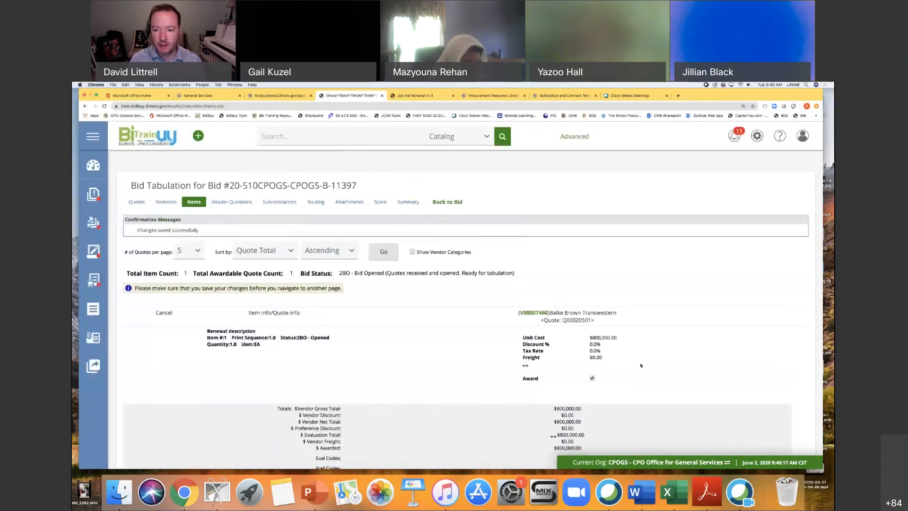
pyautogui.scroll(-1, 623, 378)
pyautogui.scroll(-1, 623, 378)
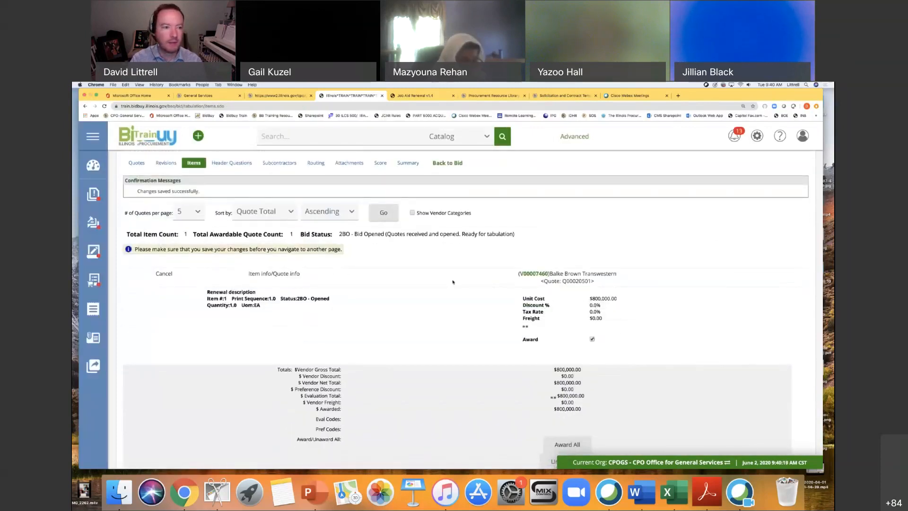
pyautogui.scroll(-1, 452, 287)
pyautogui.scroll(2, 452, 287)
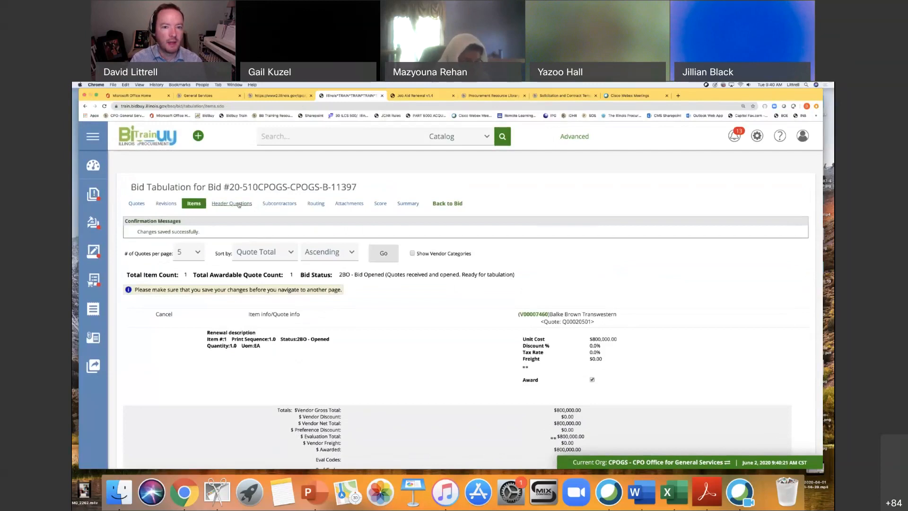
# Check the job aid's bid tabulation instructions and submit the tabulation for approval from its summary.
pyautogui.click(400, 96)
pyautogui.scroll(-1, 562, 313)
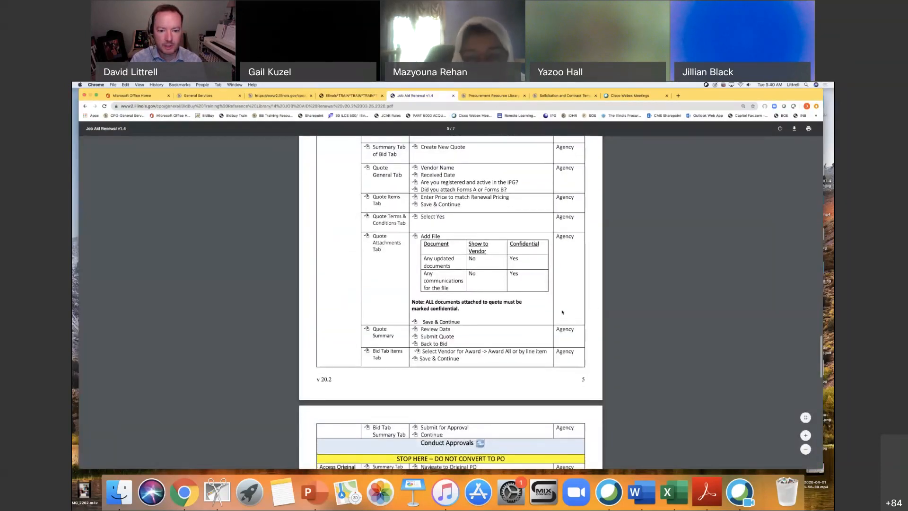
pyautogui.click(356, 95)
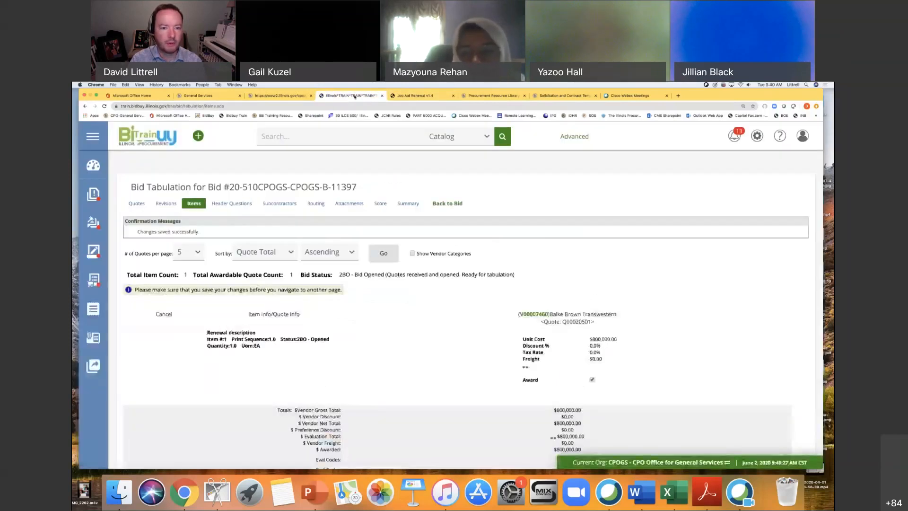
pyautogui.click(408, 204)
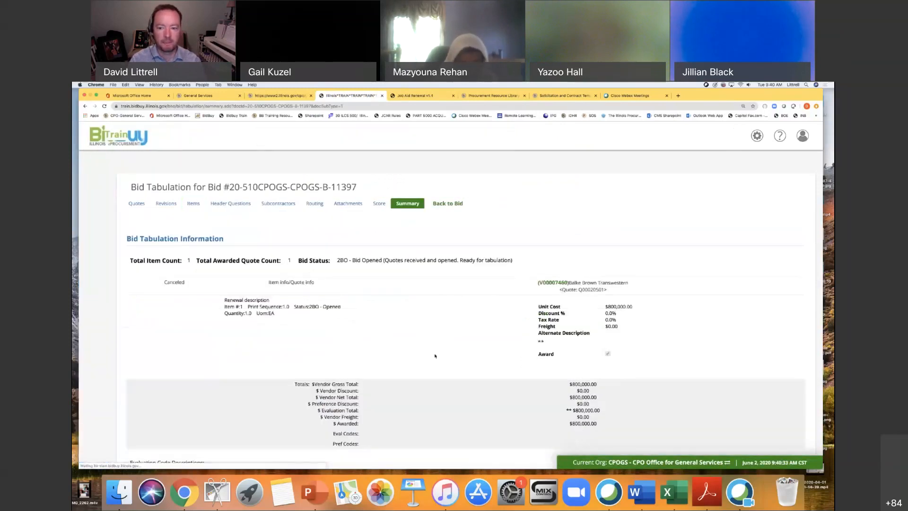
pyautogui.scroll(-3, 469, 351)
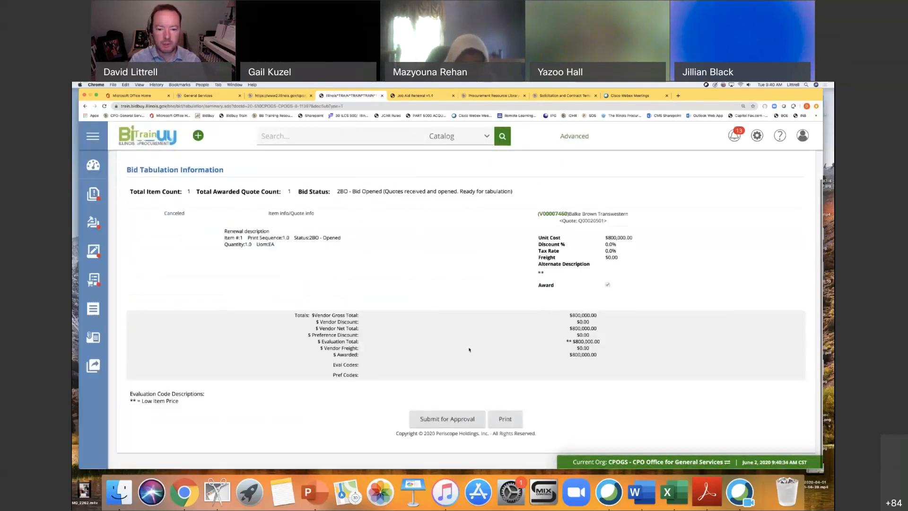
pyautogui.click(445, 419)
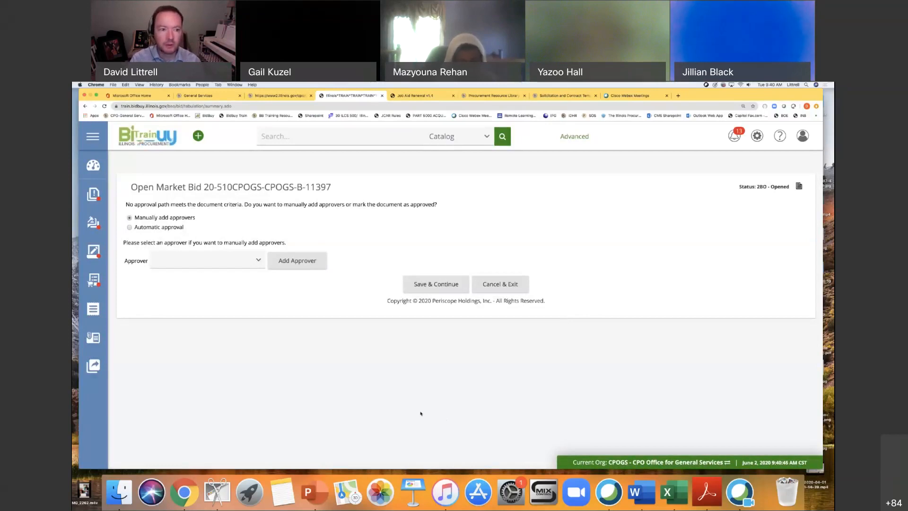
# Choose automatic approval for the bid, save it, and review the approved tabulation's summary to its end.
pyautogui.click(130, 228)
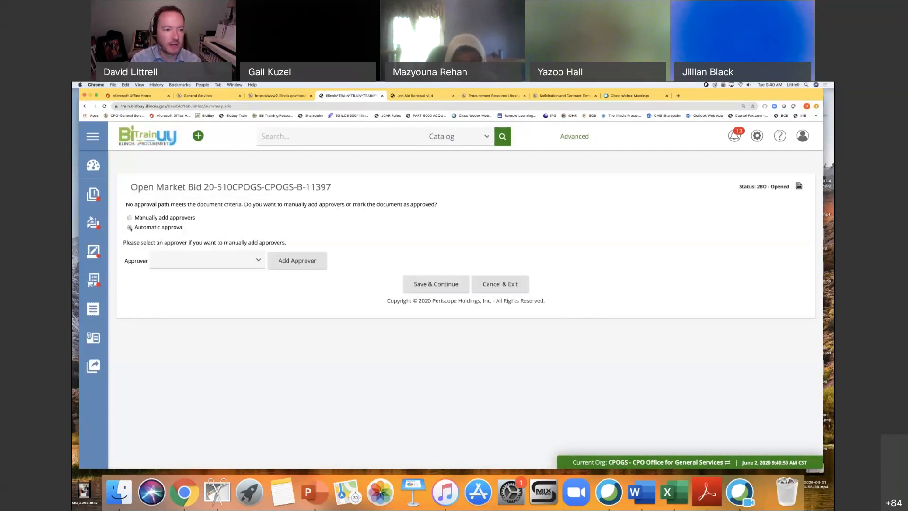
pyautogui.click(433, 285)
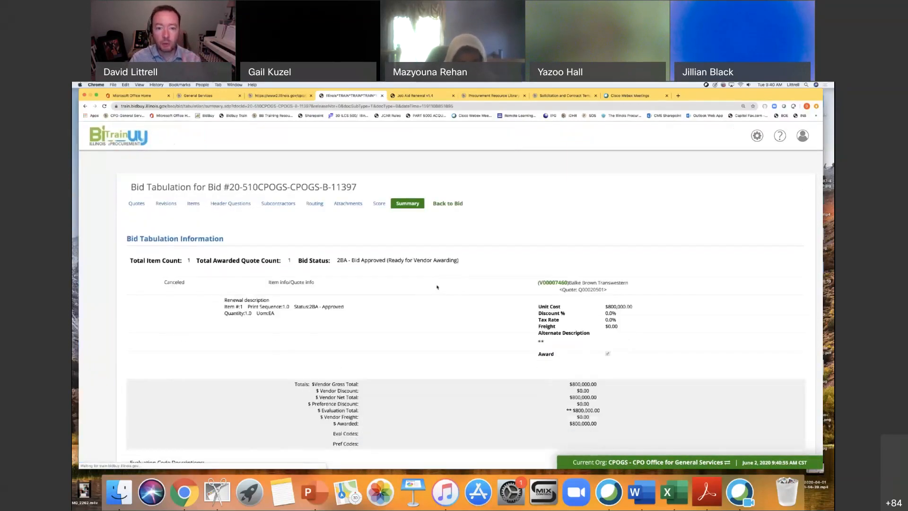
pyautogui.scroll(-3, 443, 320)
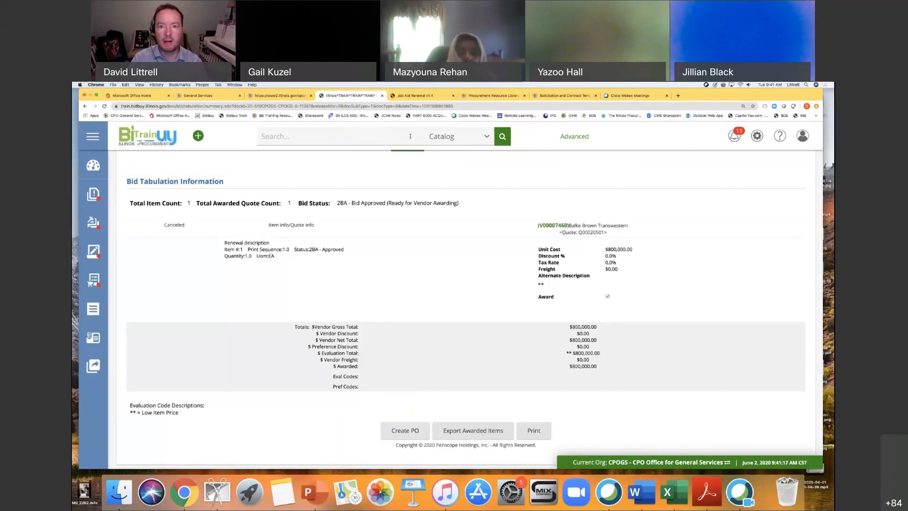
# Read the job aid's instructions that follow the approvals, covering the original purchase order and its change order.
pyautogui.click(411, 96)
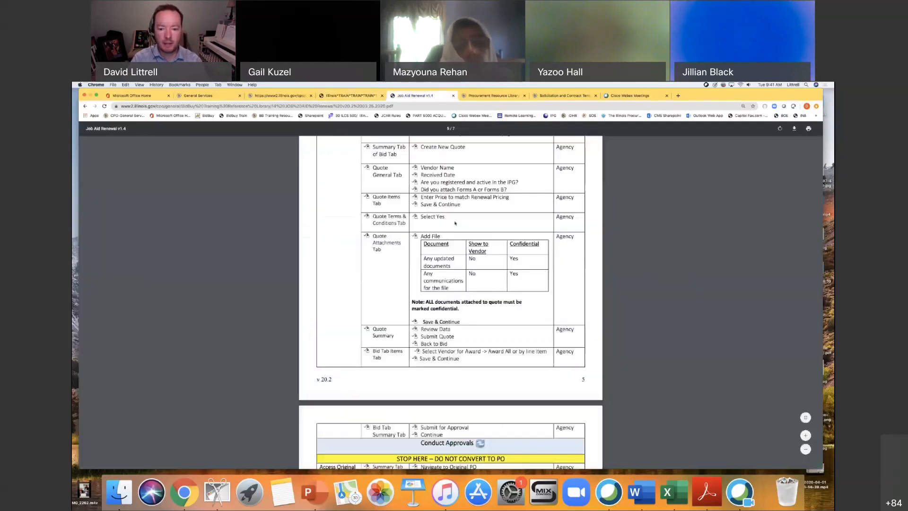
pyautogui.scroll(-5, 455, 223)
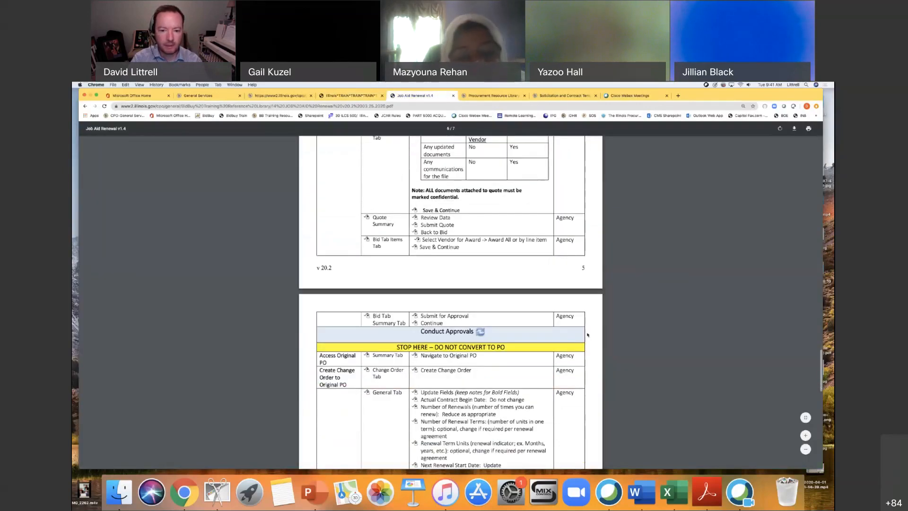
pyautogui.scroll(-1, 584, 331)
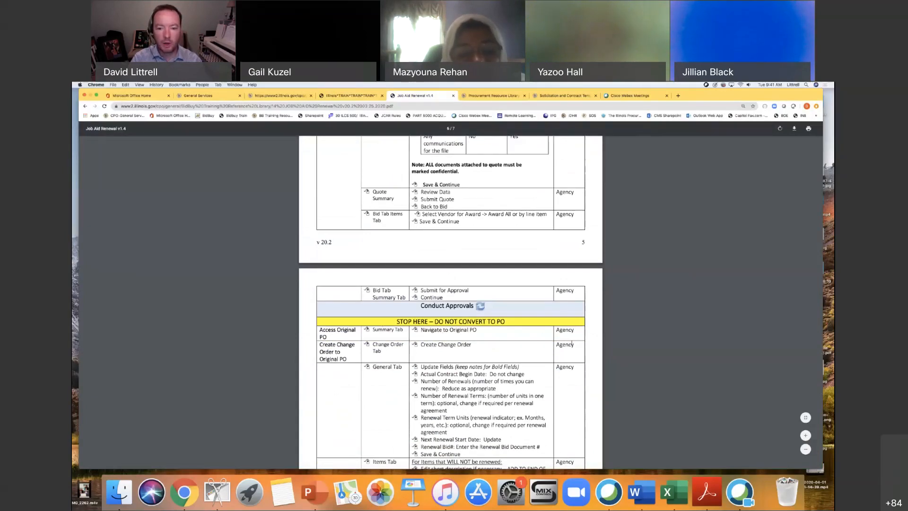
pyautogui.scroll(-4, 592, 363)
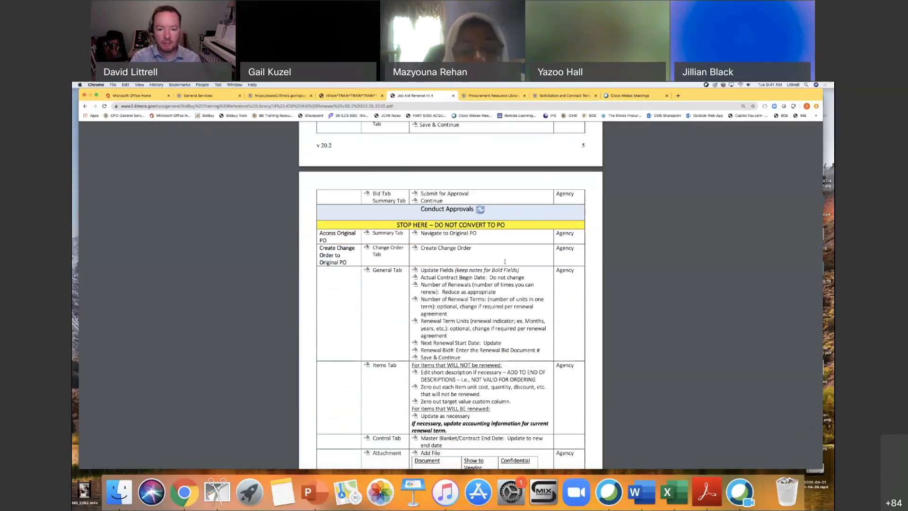
pyautogui.scroll(-2, 516, 263)
pyautogui.scroll(-1, 513, 282)
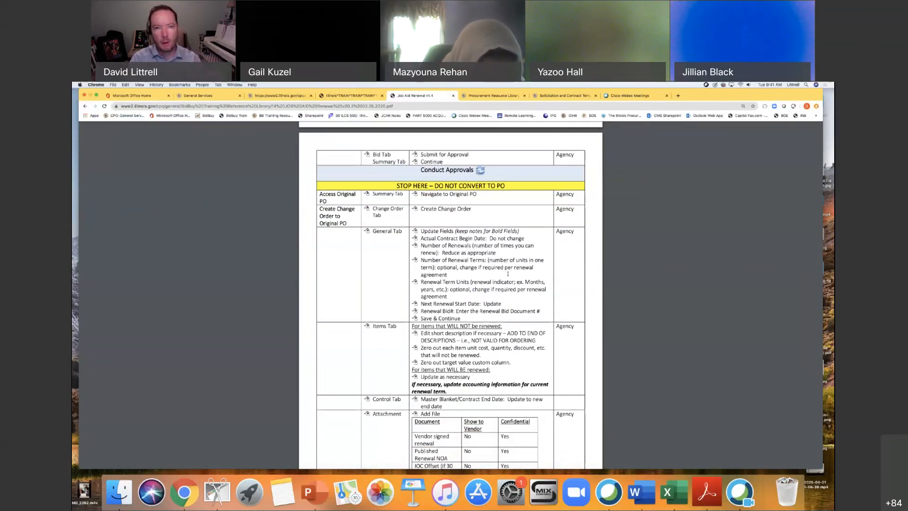
# Return to the bid site and open the original CMS 6740 Springfield DHS purchase order from the home page's recent documents.
pyautogui.click(352, 95)
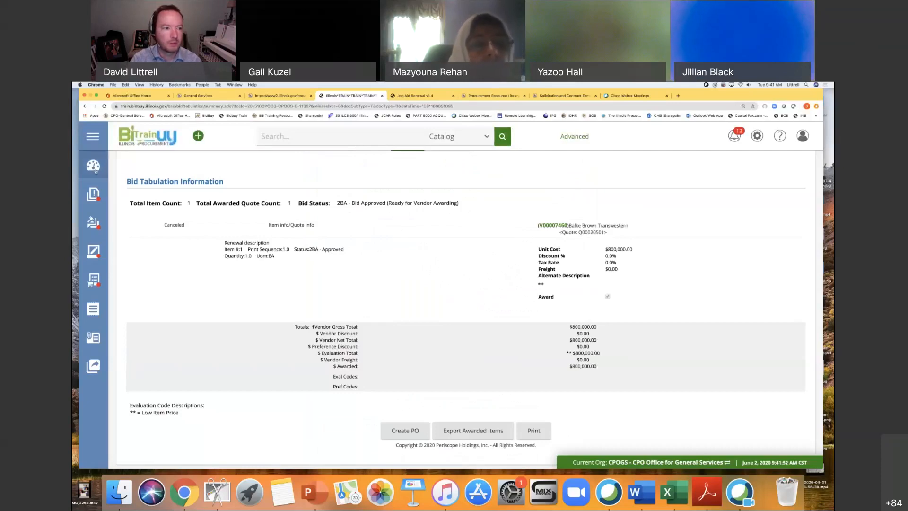
pyautogui.click(93, 165)
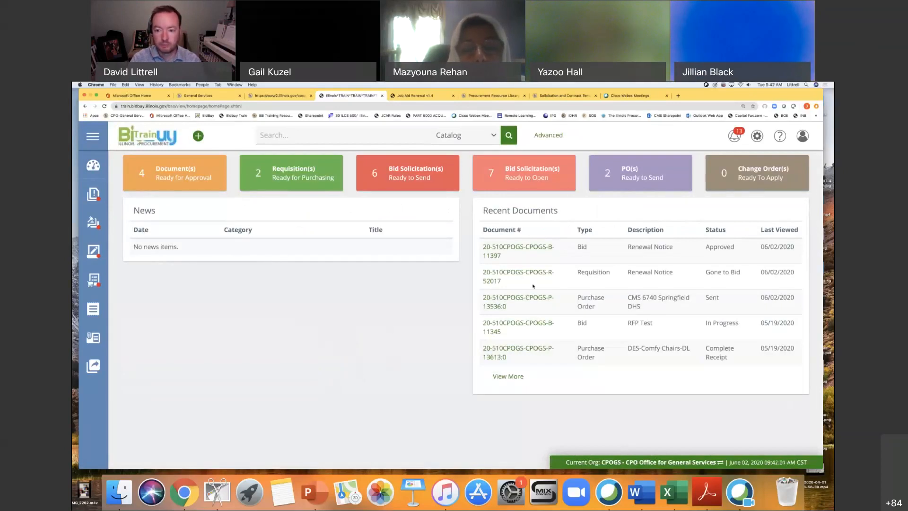
pyautogui.click(502, 298)
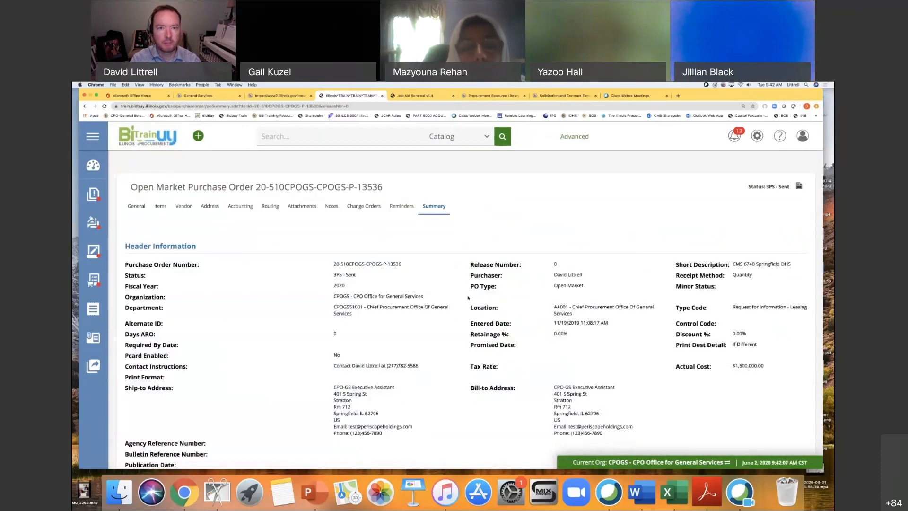
# Check the job aid's change order instruction and create a change order for the original purchase order.
pyautogui.click(402, 95)
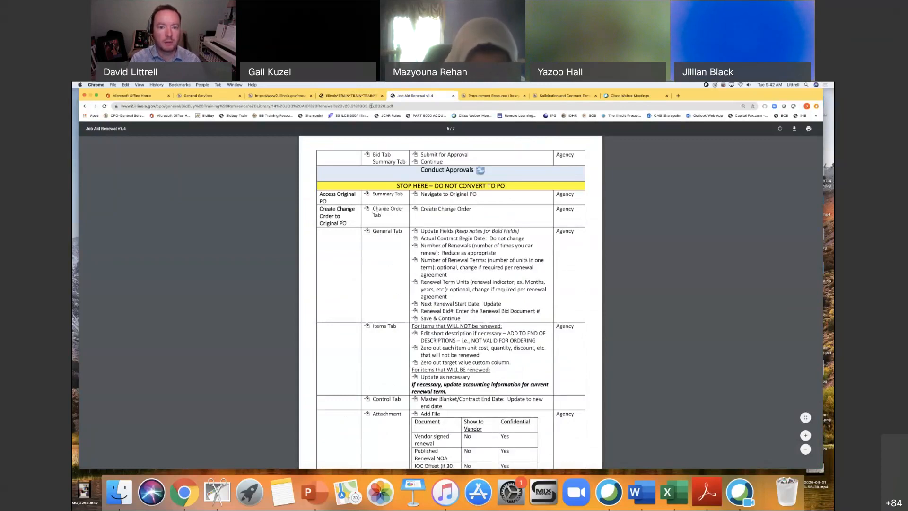
pyautogui.click(352, 95)
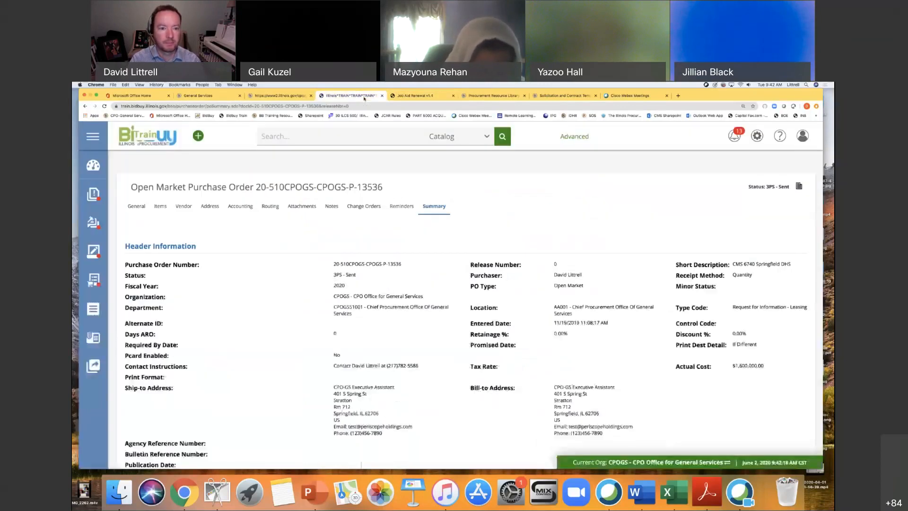
pyautogui.click(364, 206)
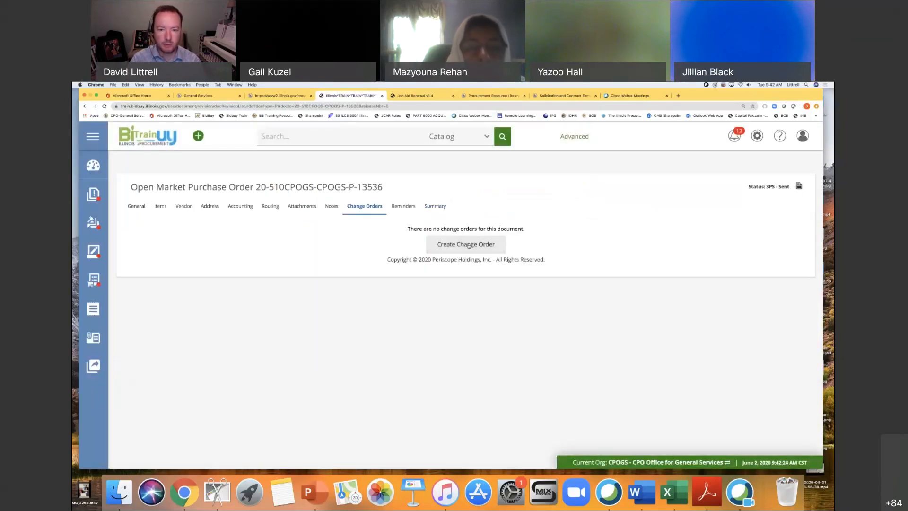
pyautogui.click(468, 246)
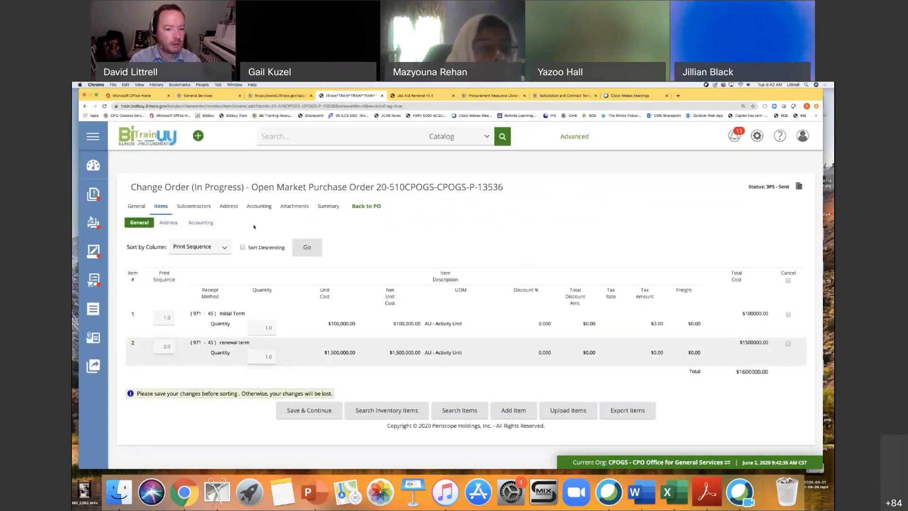
# Open the change order's general information, check which fields the job aid says to update, and locate the contract date fields.
pyautogui.click(136, 206)
pyautogui.click(412, 96)
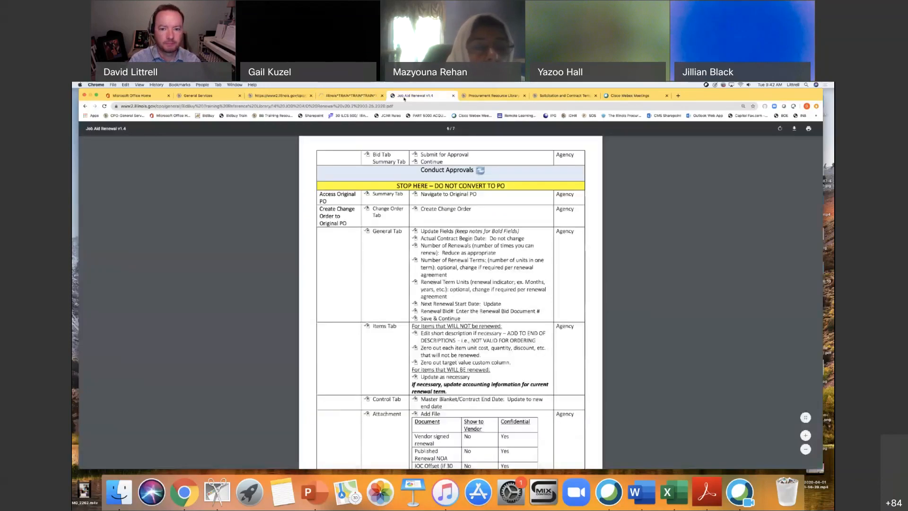
pyautogui.scroll(-1, 582, 261)
pyautogui.scroll(-1, 582, 260)
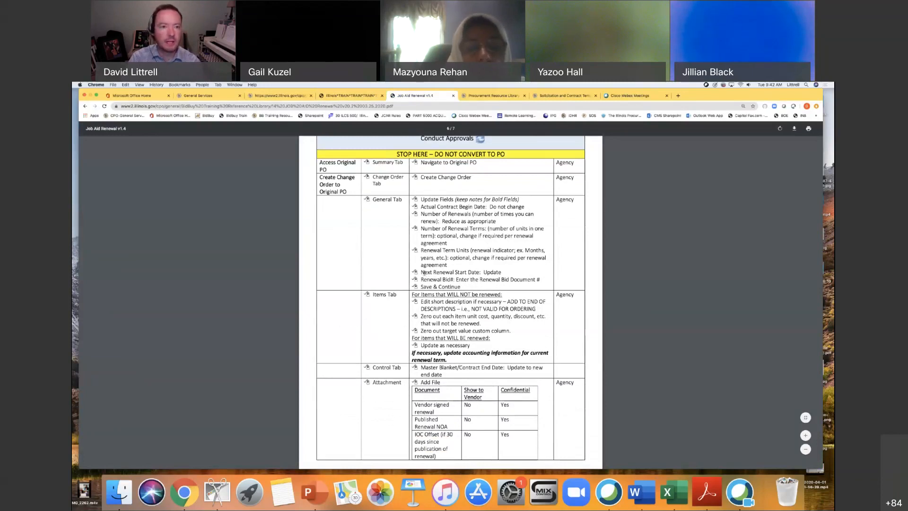
pyautogui.click(350, 95)
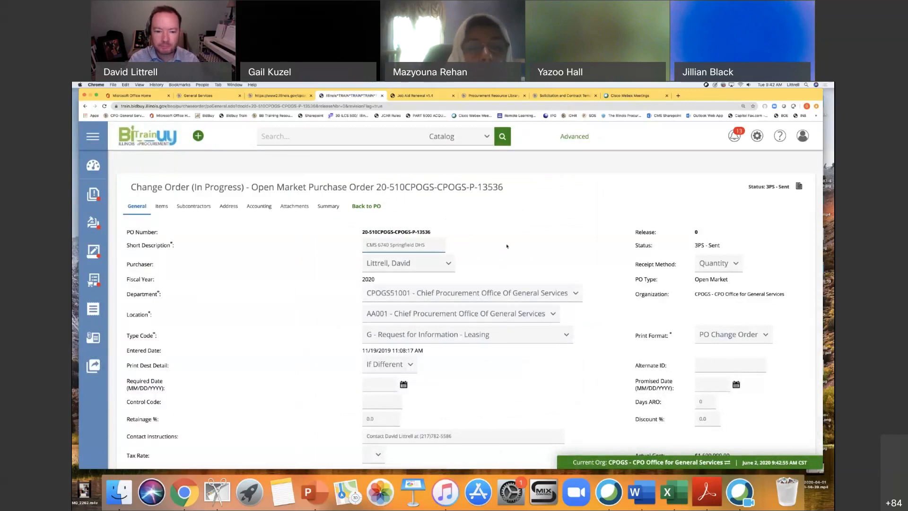
pyautogui.scroll(-4, 506, 246)
pyautogui.scroll(-3, 509, 280)
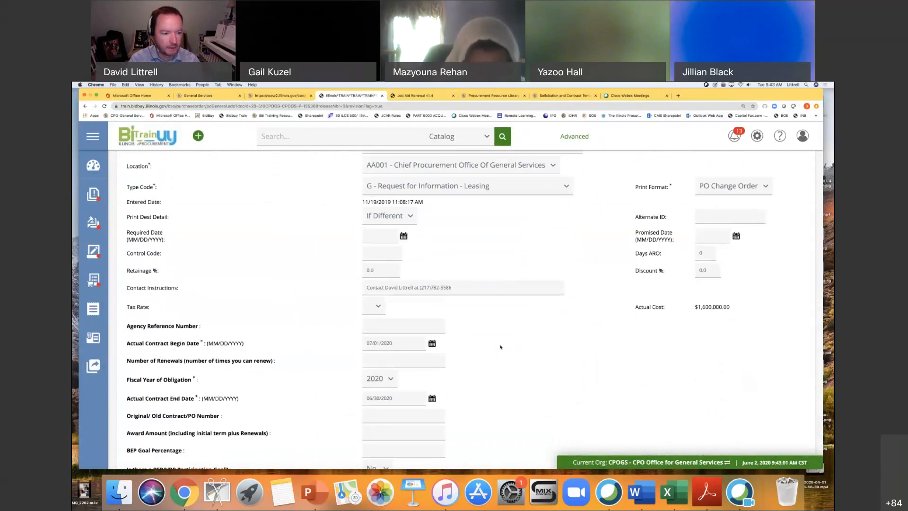
pyautogui.scroll(-3, 501, 347)
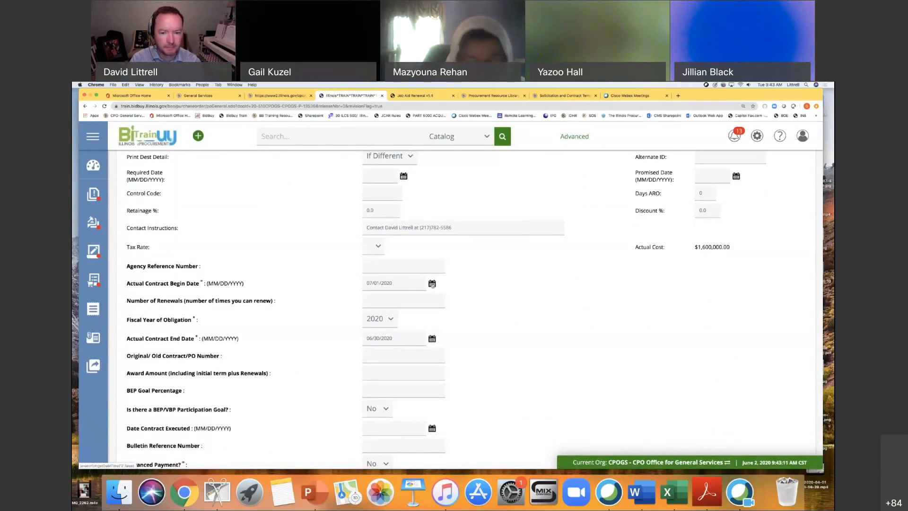
# Try to change the year of the Actual Contract Begin Date to 2019.
pyautogui.click(432, 284)
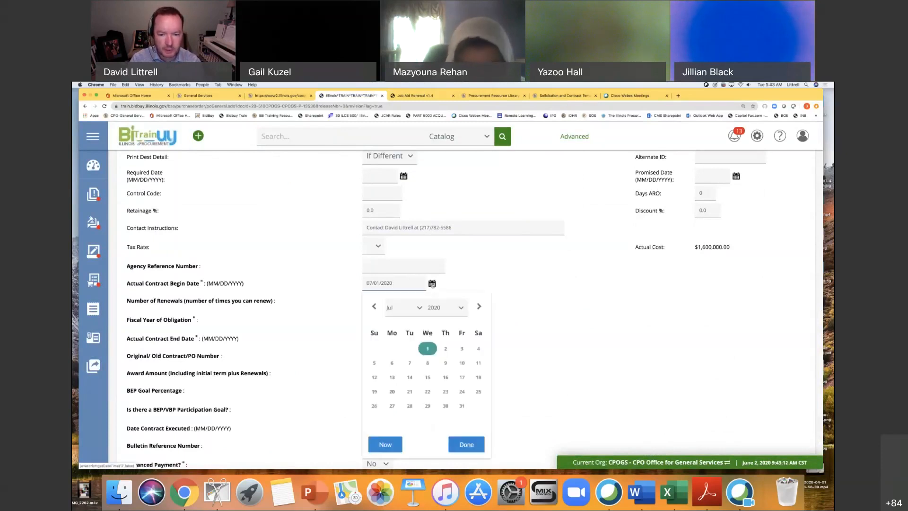
pyautogui.click(459, 309)
pyautogui.click(439, 299)
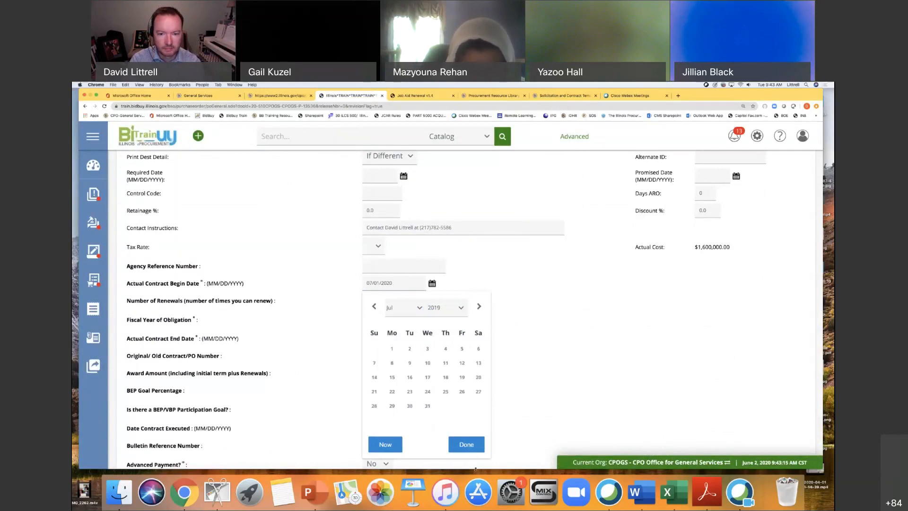
pyautogui.click(467, 445)
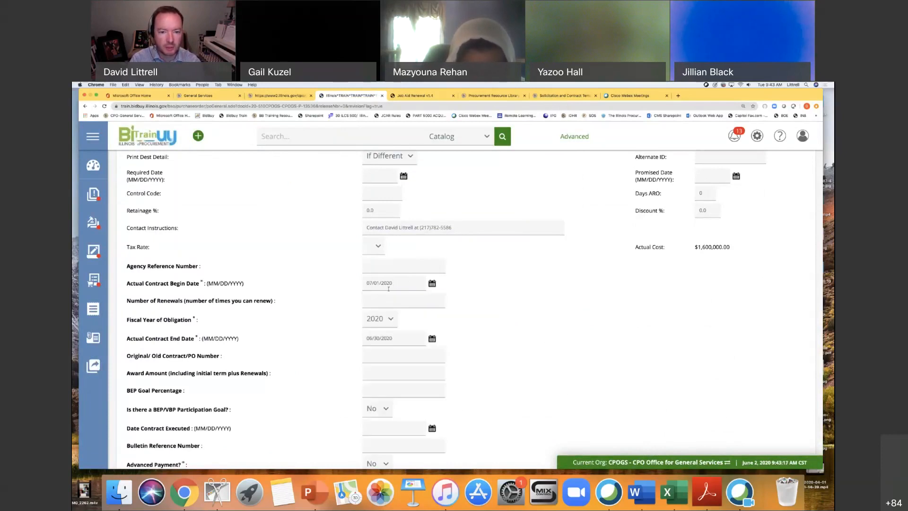
# Set the Actual Contract Begin Date of the change order to 07/01/2019.
pyautogui.click(432, 284)
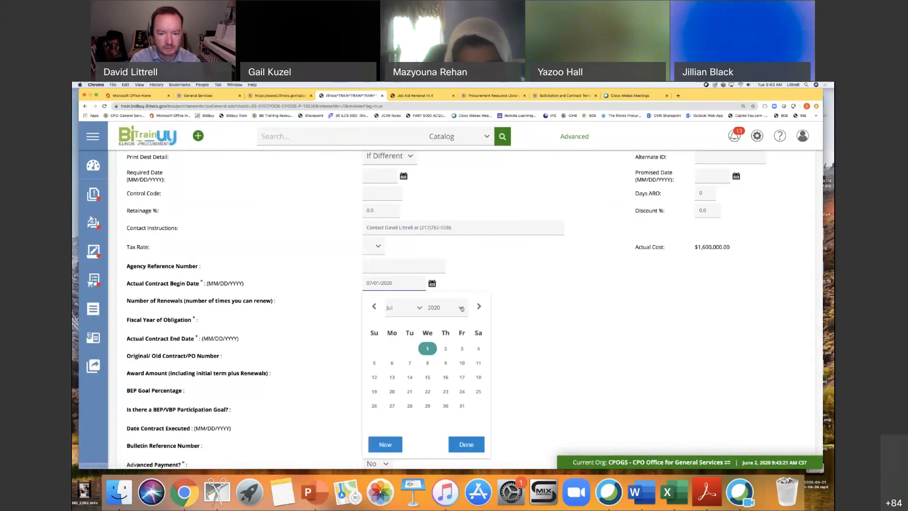
pyautogui.click(449, 308)
pyautogui.click(450, 302)
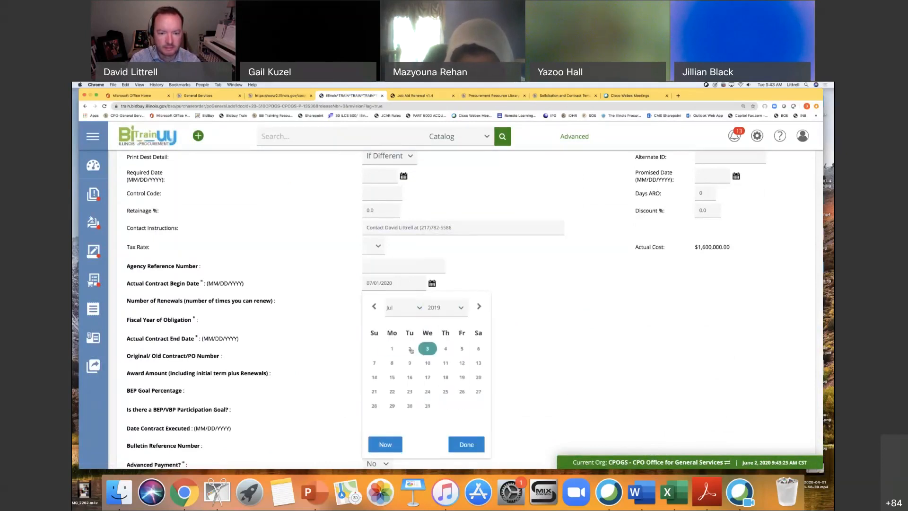
pyautogui.click(465, 446)
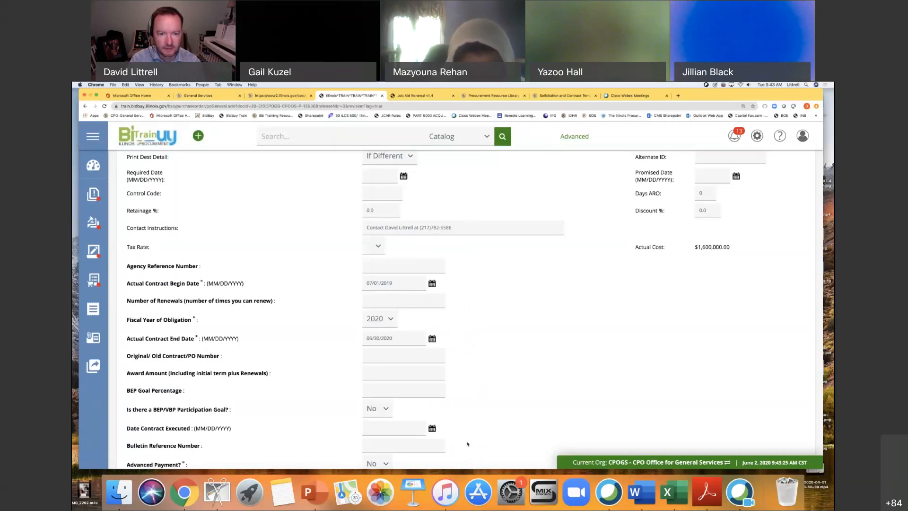
# Set the Actual Contract End Date of the change order to 06/30/2021.
pyautogui.scroll(-3, 506, 319)
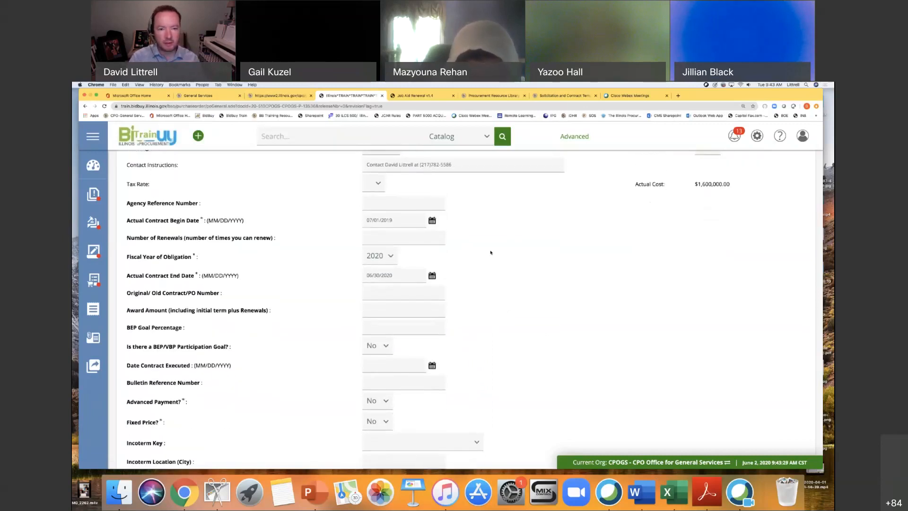
pyautogui.click(433, 278)
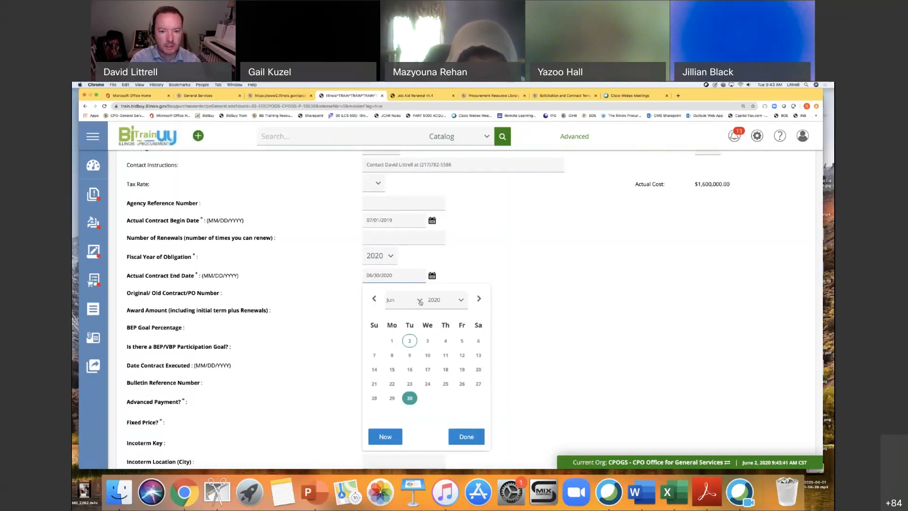
pyautogui.click(454, 303)
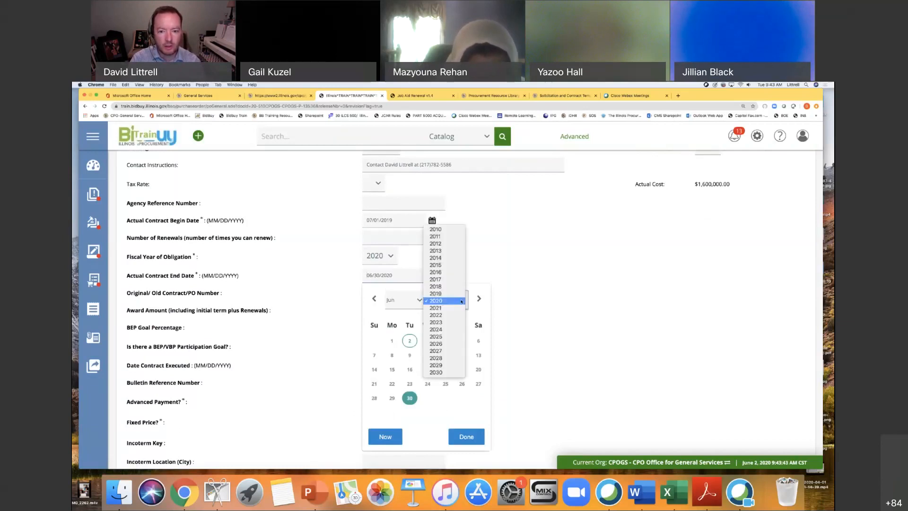
pyautogui.click(457, 308)
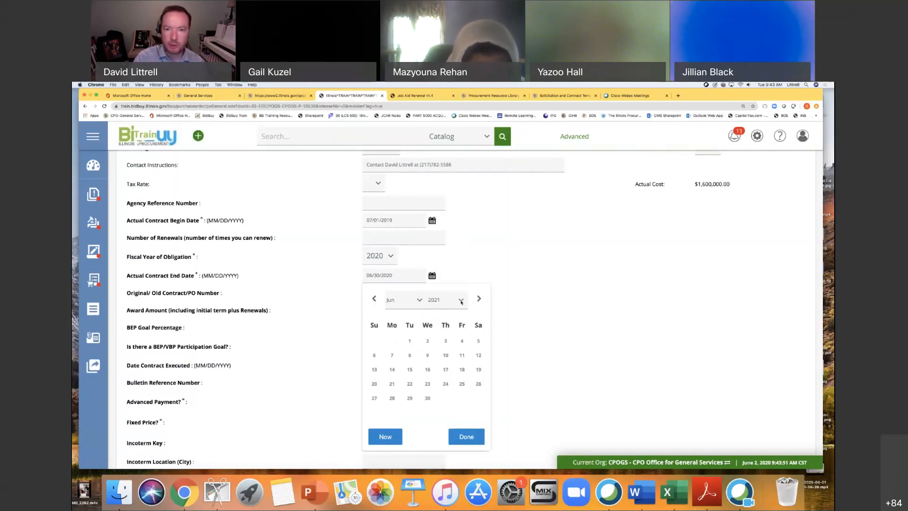
pyautogui.click(428, 397)
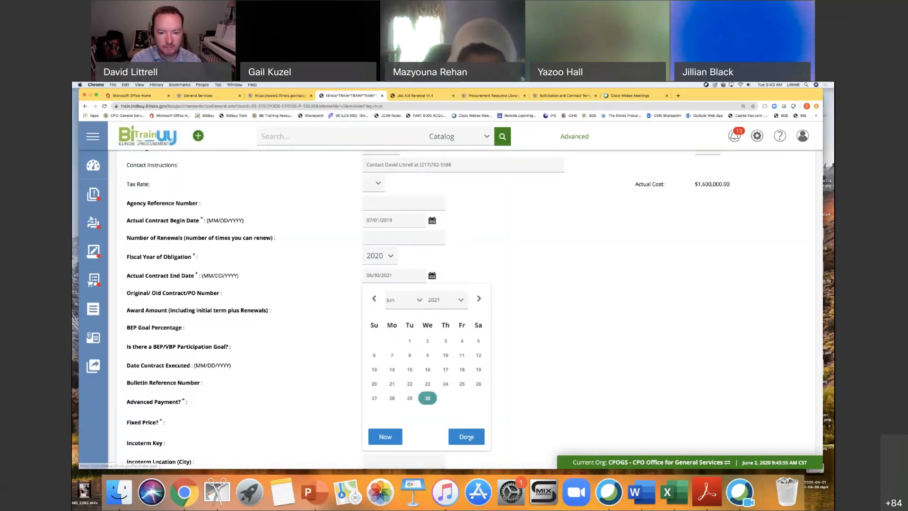
pyautogui.click(468, 438)
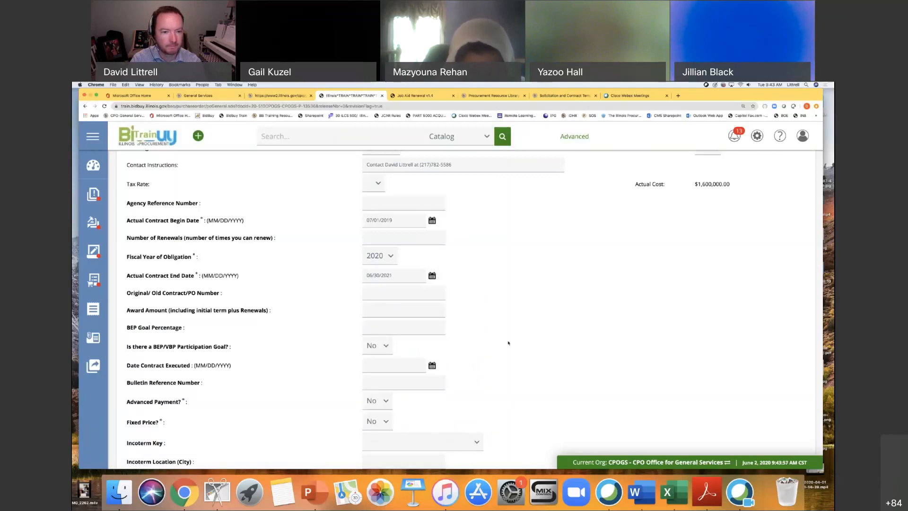
# Consult the job aid's instructions for the renewal fields and set the change order's Number of Renewals to 2.
pyautogui.scroll(-1, 524, 352)
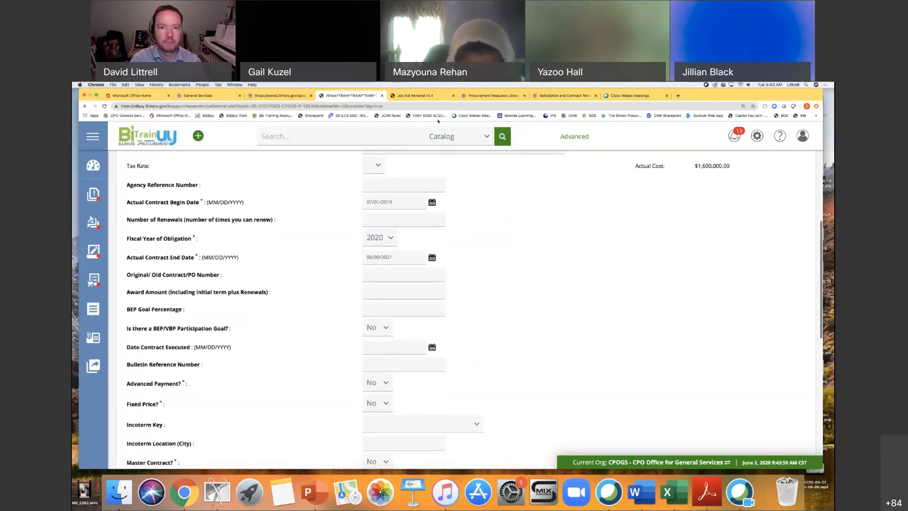
pyautogui.click(412, 96)
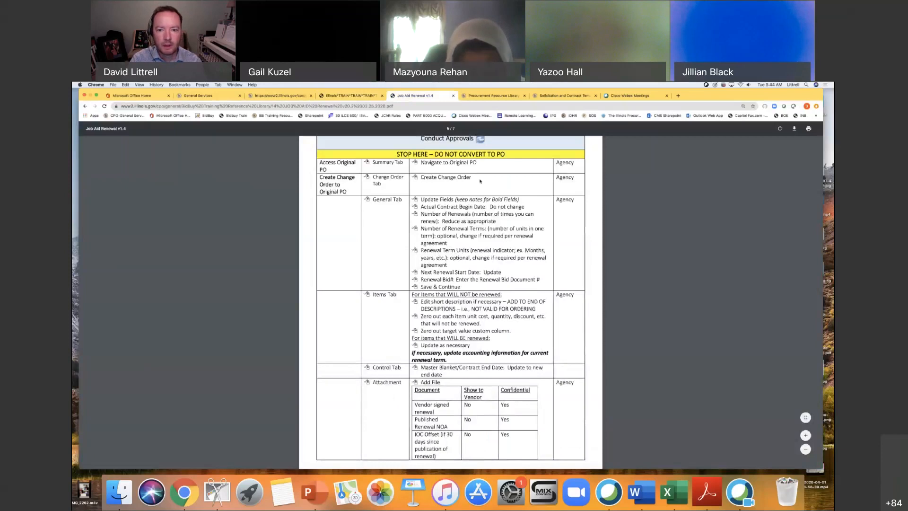
pyautogui.click(350, 96)
pyautogui.scroll(-2, 503, 294)
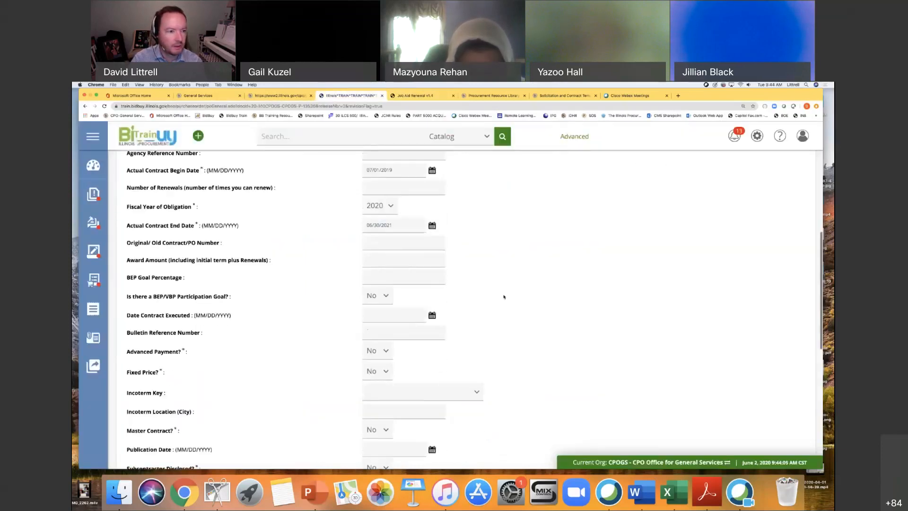
pyautogui.click(371, 188)
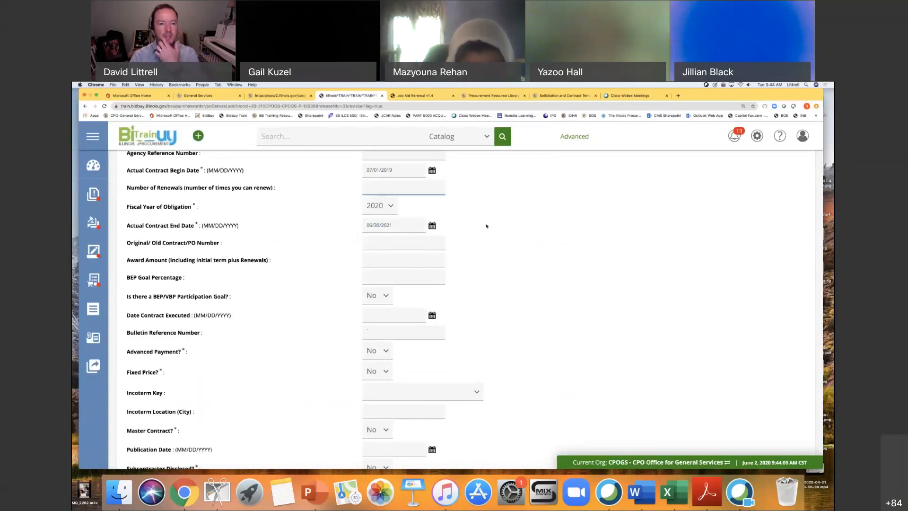
pyautogui.scroll(2, 486, 226)
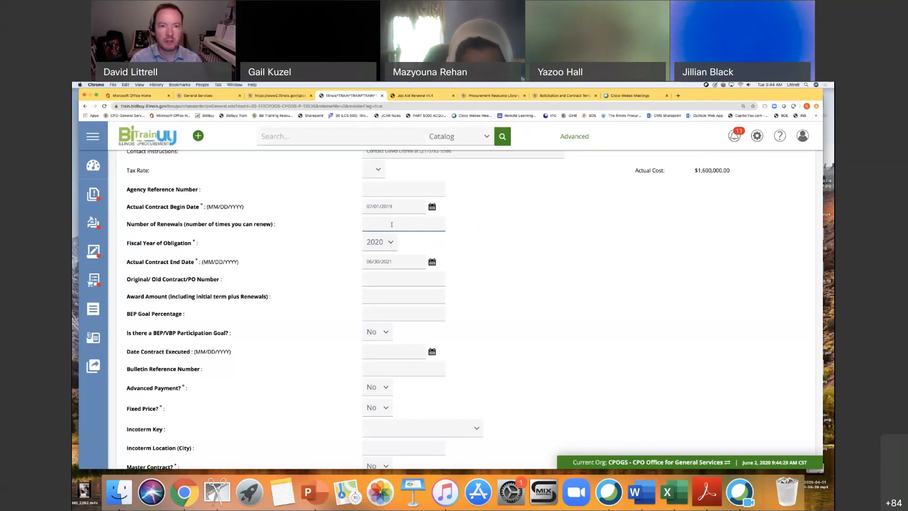
pyautogui.click(411, 96)
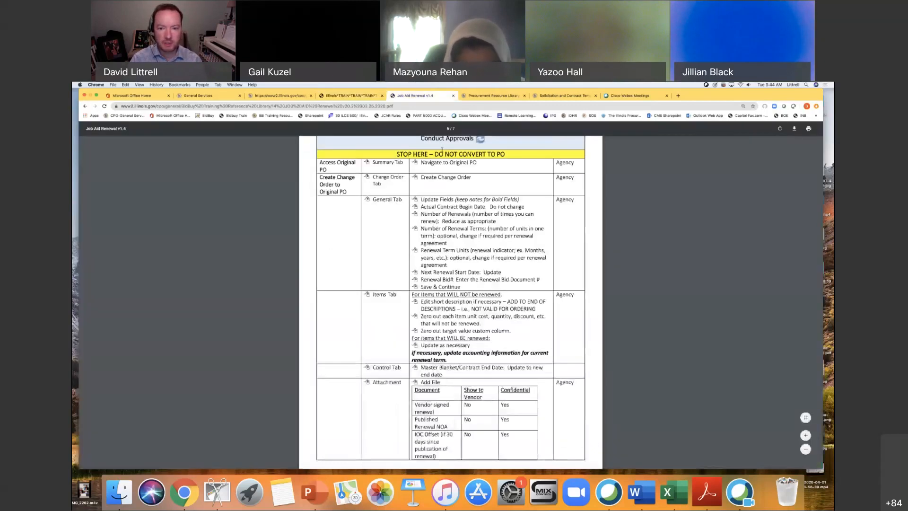
pyautogui.moveTo(435, 222); pyautogui.dragTo(526, 258)
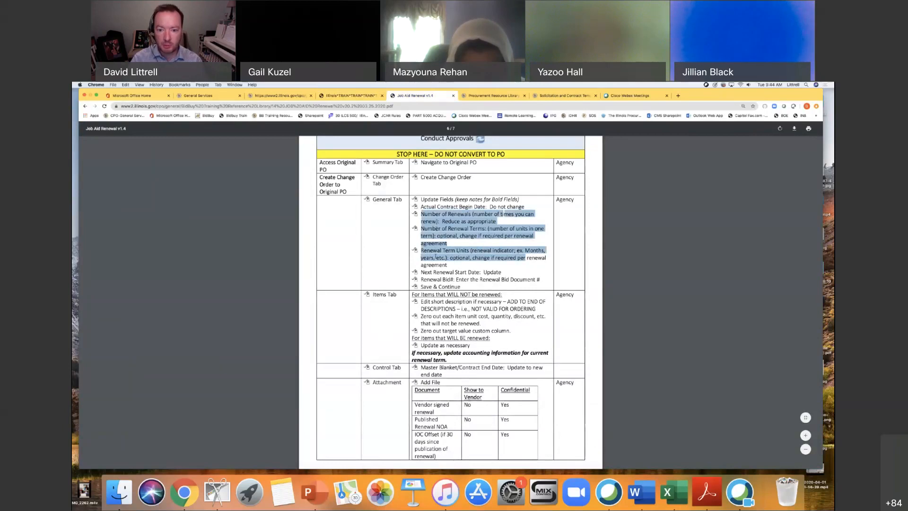
pyautogui.click(487, 263)
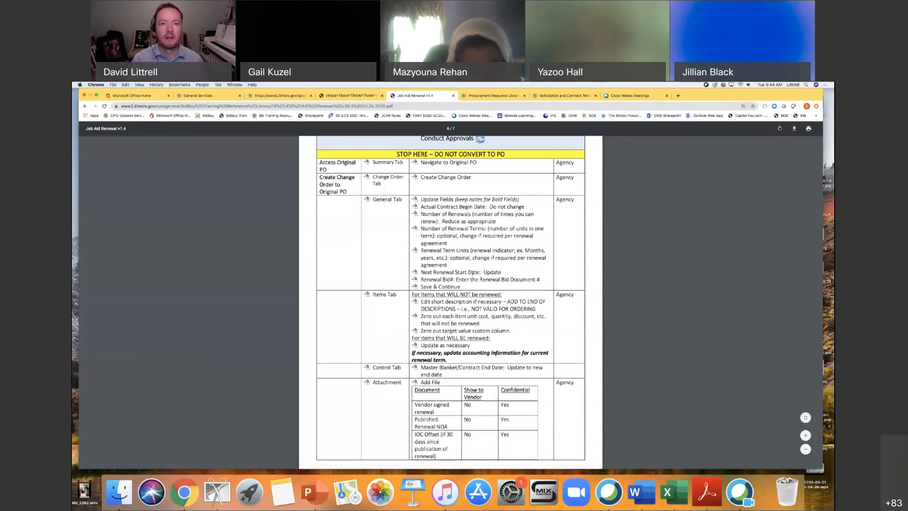
pyautogui.click(360, 96)
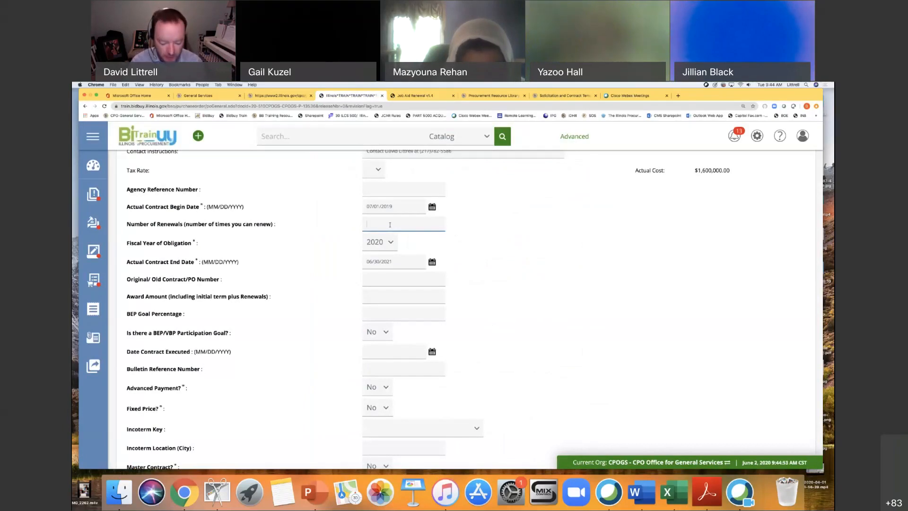
pyautogui.write('2')
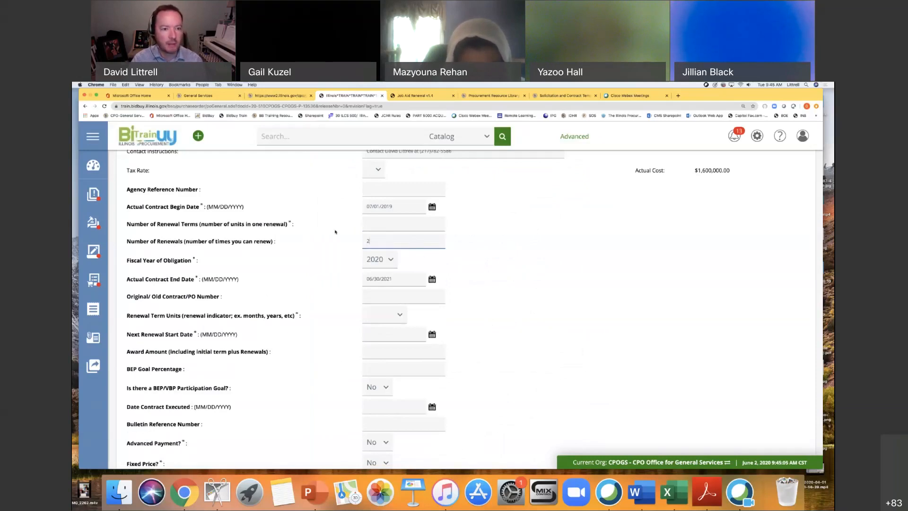
# Set the Number of Renewal Terms to 1 and the Renewal Term Units to Years.
pyautogui.click(373, 225)
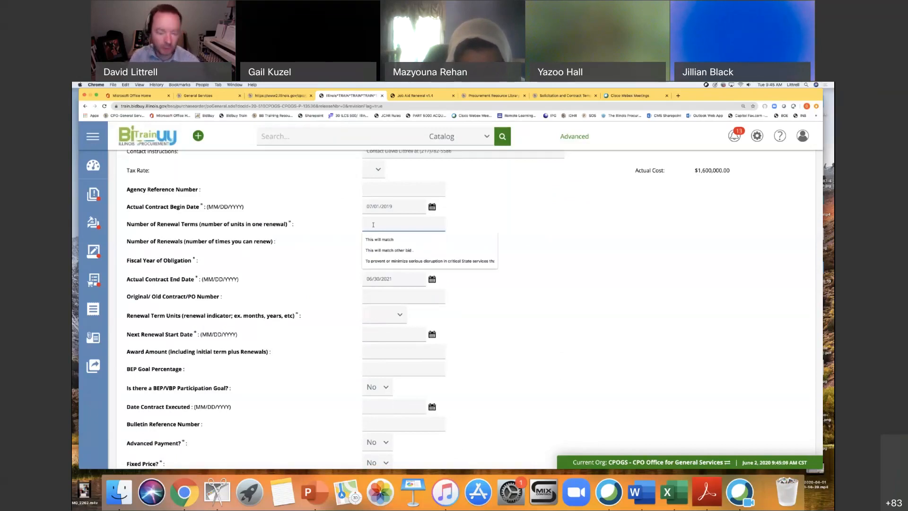
pyautogui.write('1')
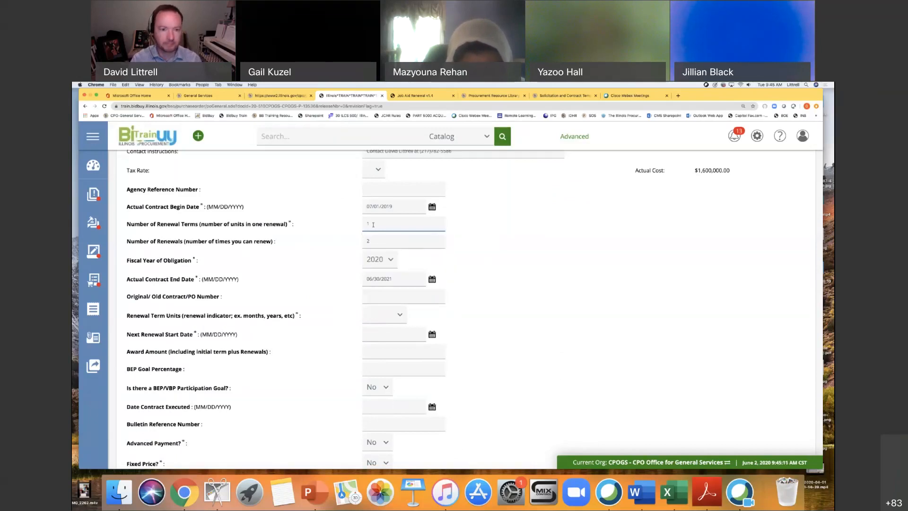
pyautogui.click(490, 234)
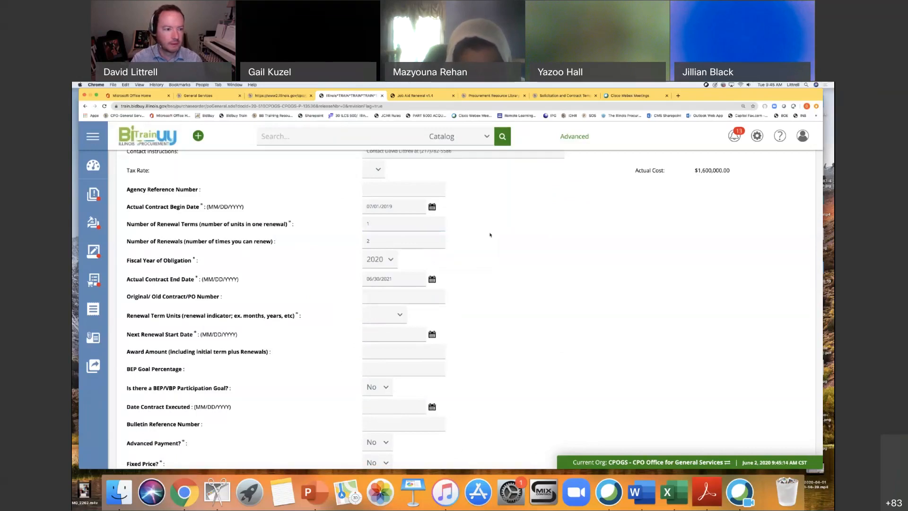
pyautogui.click(411, 229)
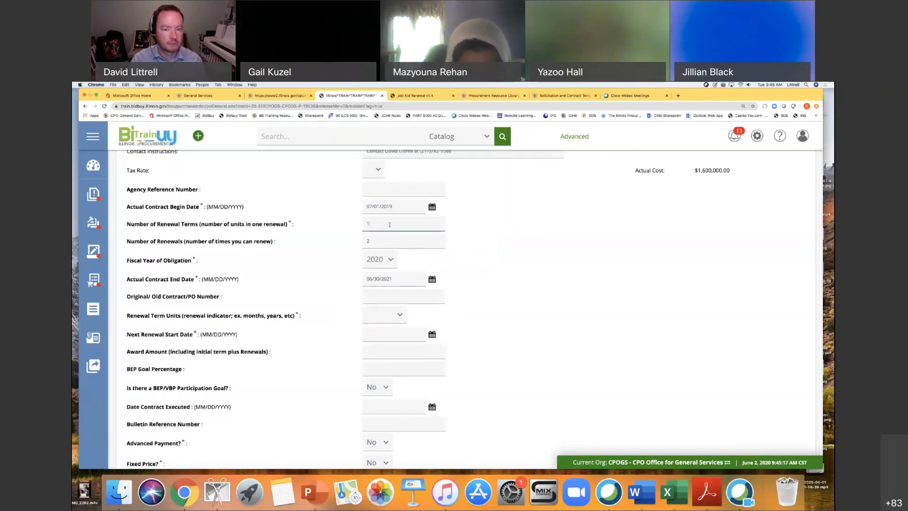
pyautogui.press('Tab')
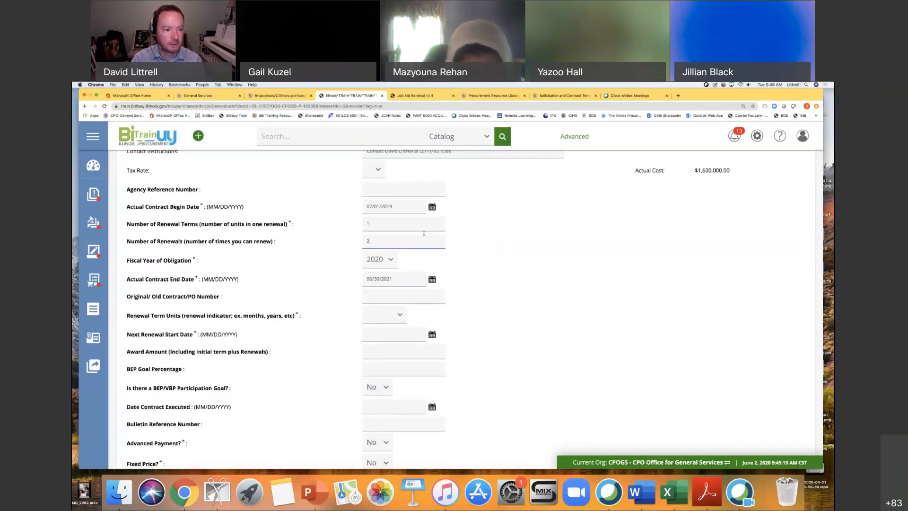
pyautogui.click(496, 264)
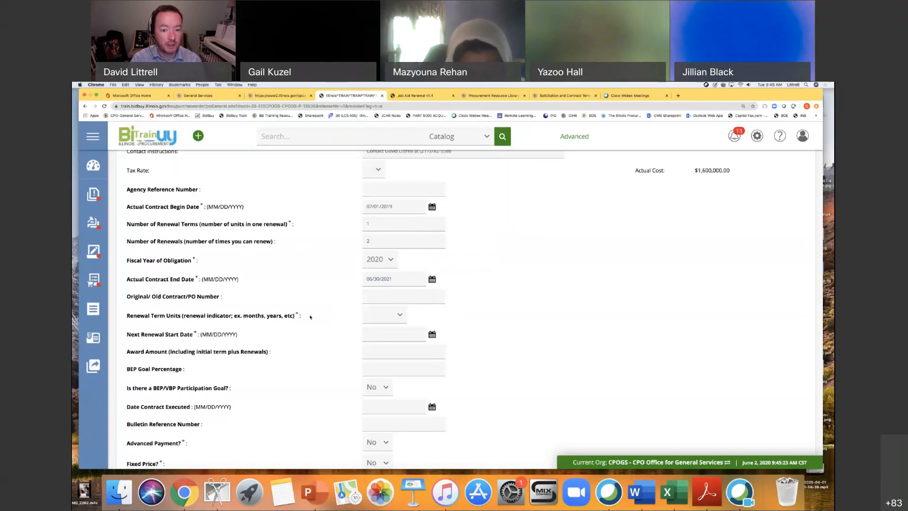
pyautogui.click(400, 315)
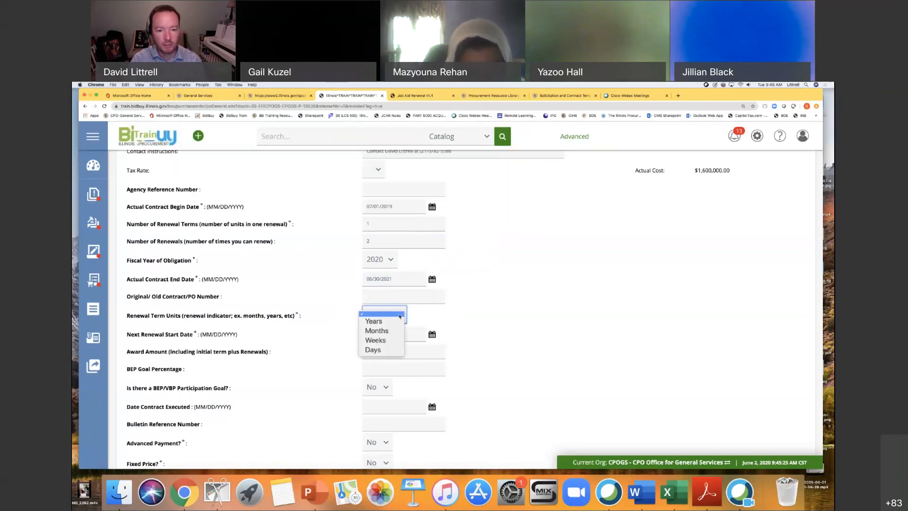
pyautogui.click(392, 323)
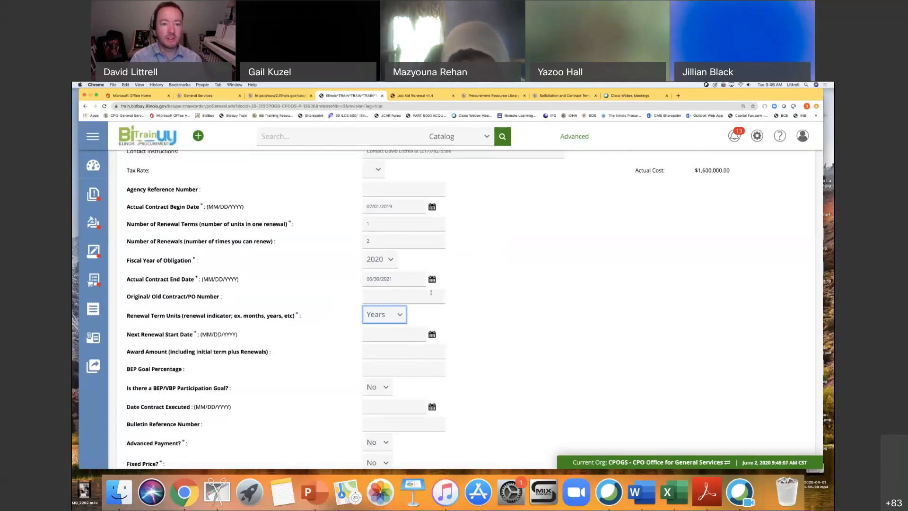
# Recheck the job aid's guidance on renewals and reduce the Number of Renewals to 1.
pyautogui.click(380, 224)
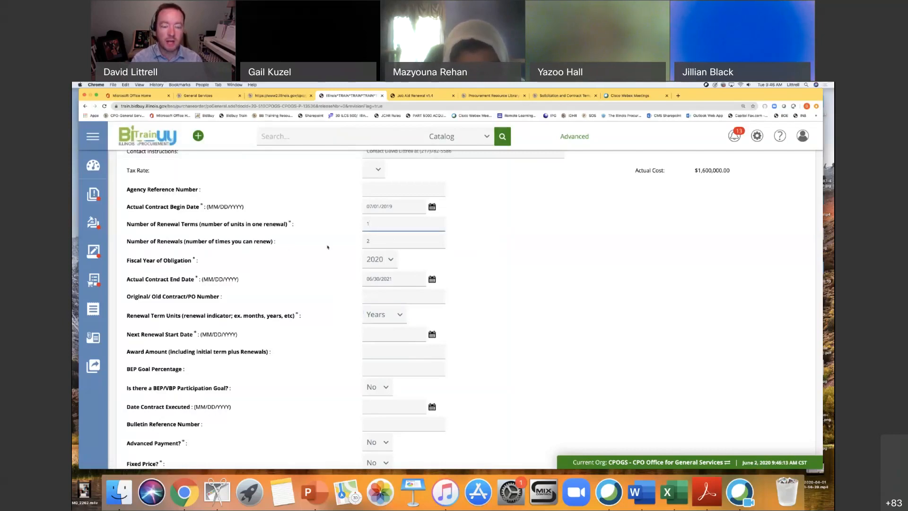
pyautogui.click(378, 242)
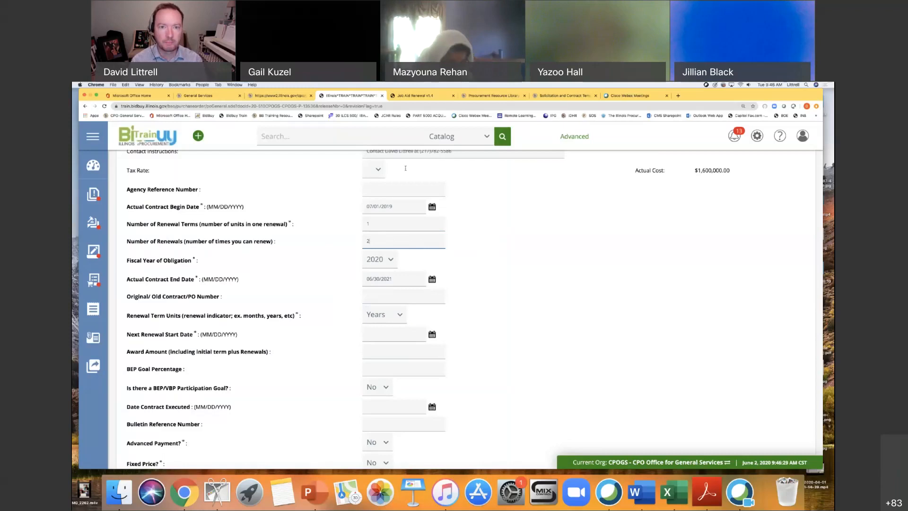
pyautogui.click(412, 95)
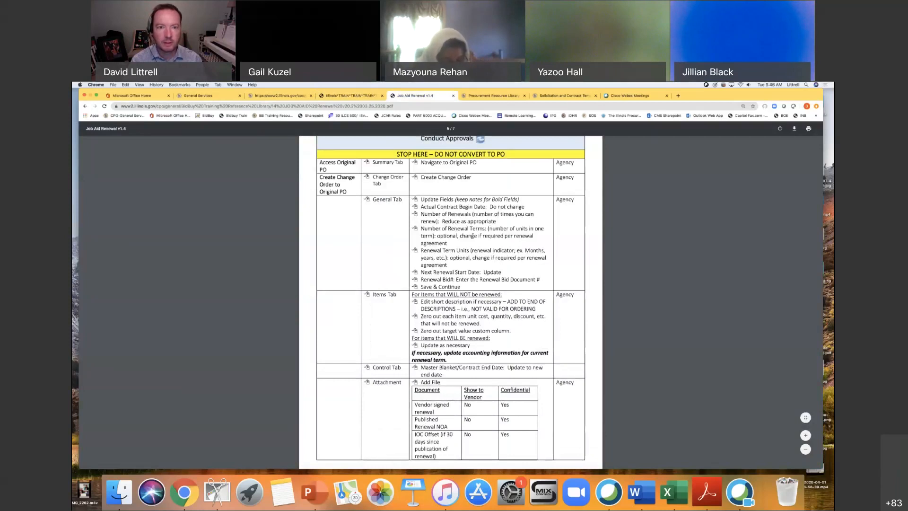
pyautogui.click(350, 95)
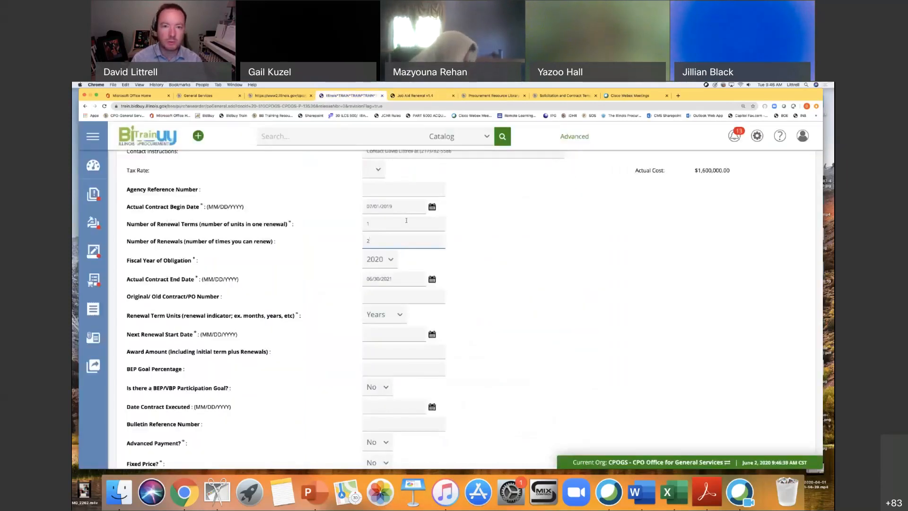
pyautogui.press('BackSpace')
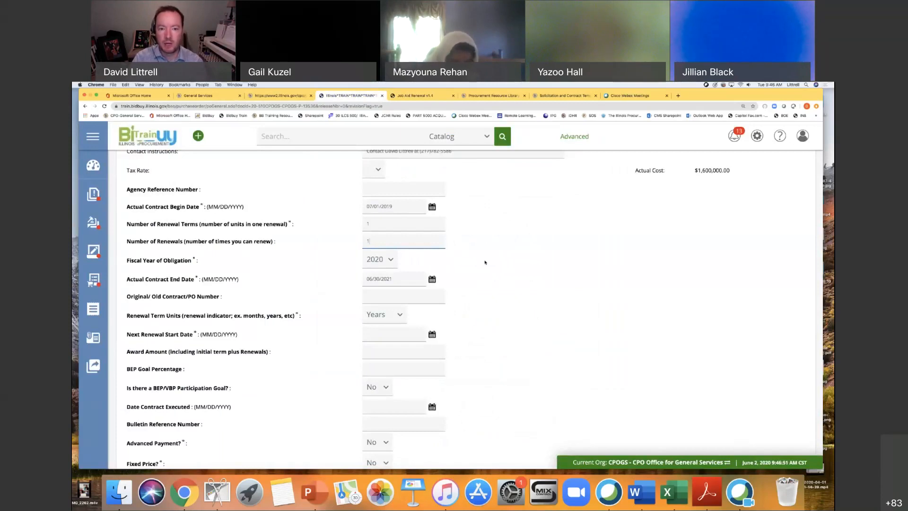
pyautogui.click(485, 262)
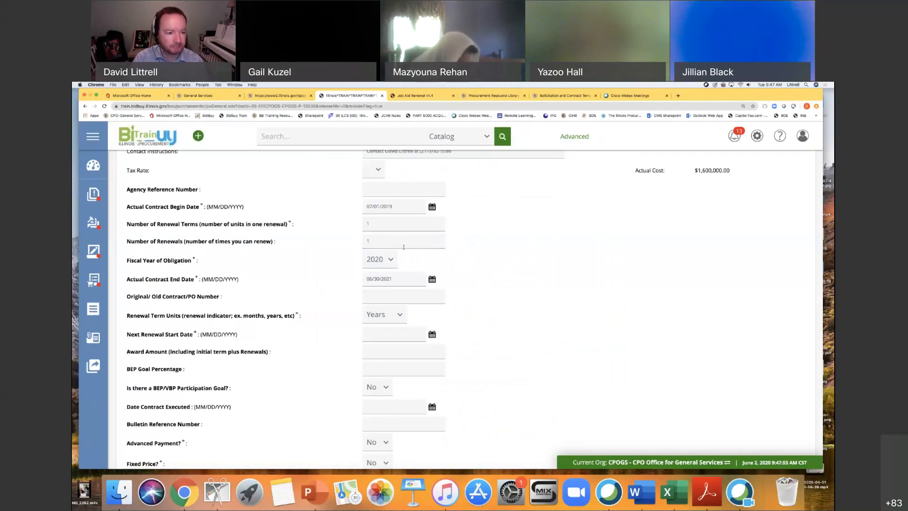
# Set the change order's Next Renewal Start Date to 07/01/2021.
pyautogui.scroll(-2, 473, 266)
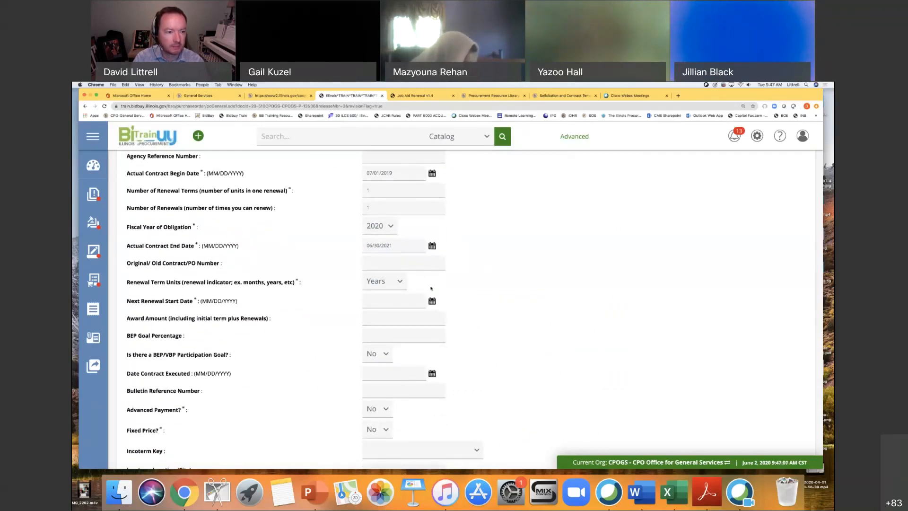
pyautogui.scroll(-1, 461, 291)
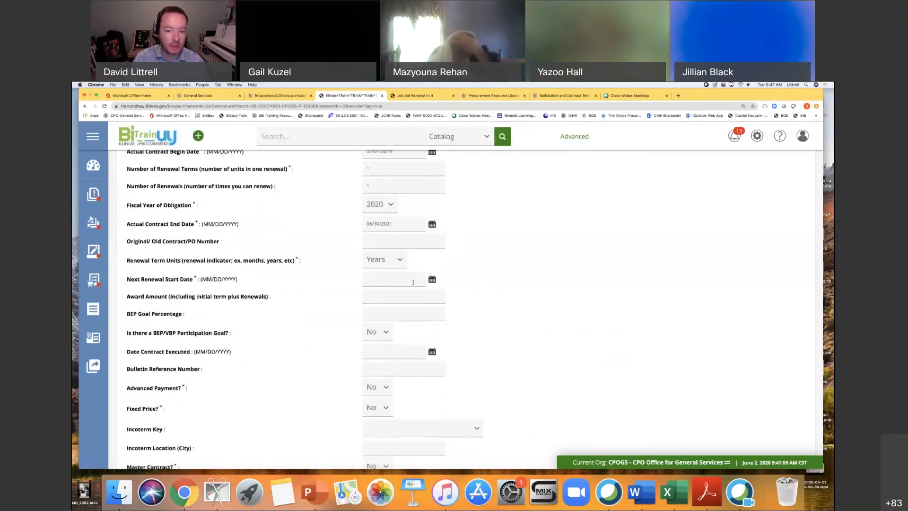
pyautogui.click(432, 279)
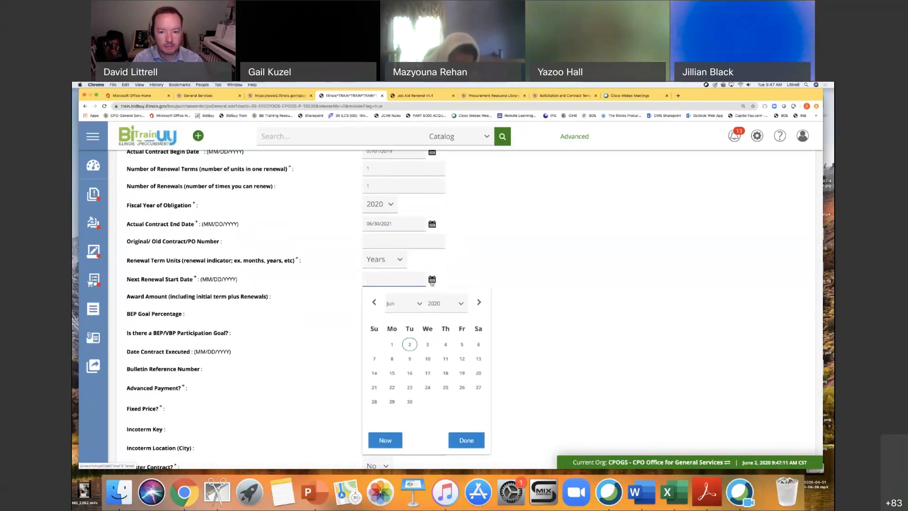
pyautogui.click(461, 304)
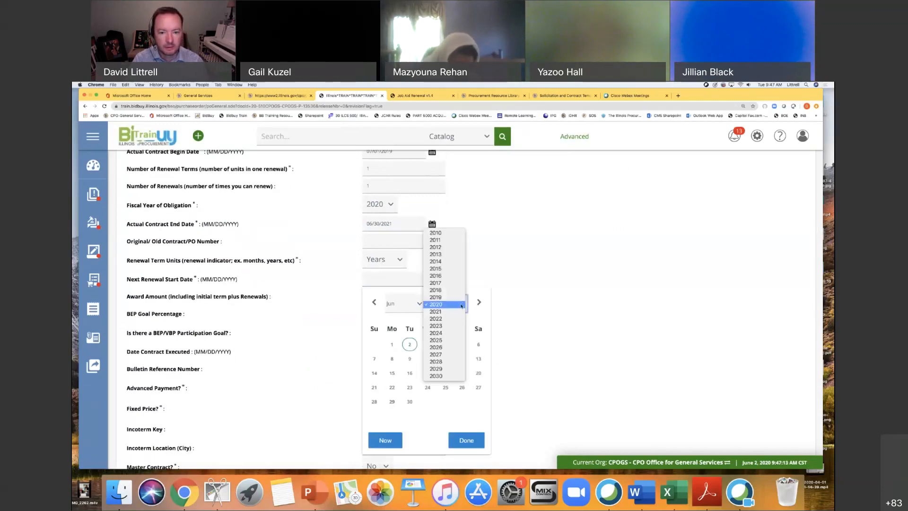
pyautogui.click(431, 311)
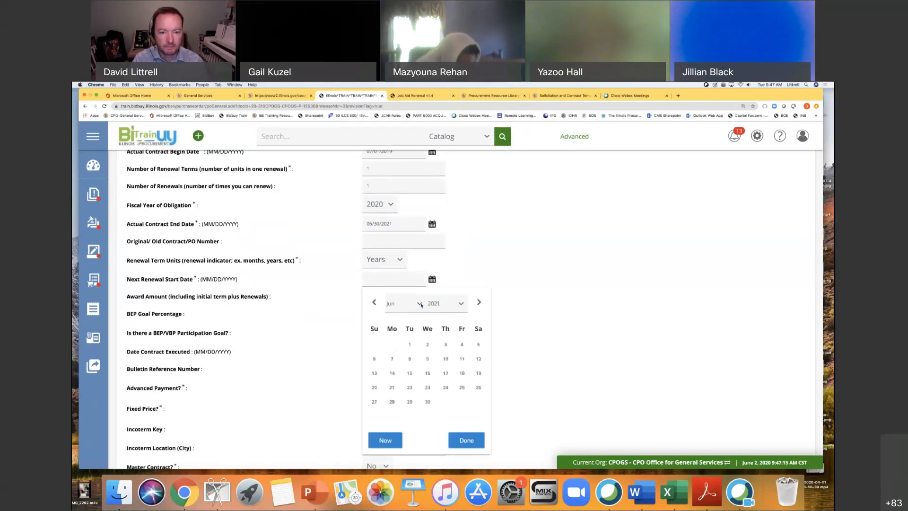
pyautogui.click(422, 305)
pyautogui.click(419, 313)
pyautogui.click(442, 345)
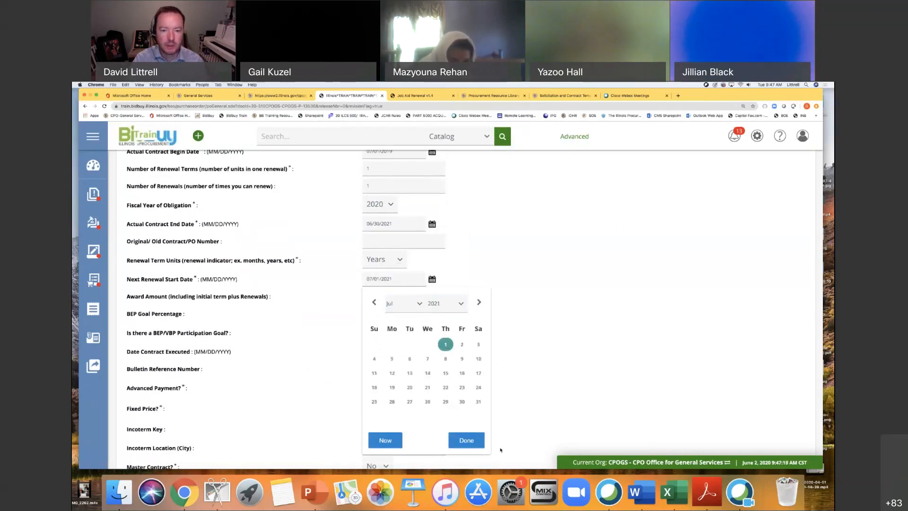
pyautogui.click(575, 275)
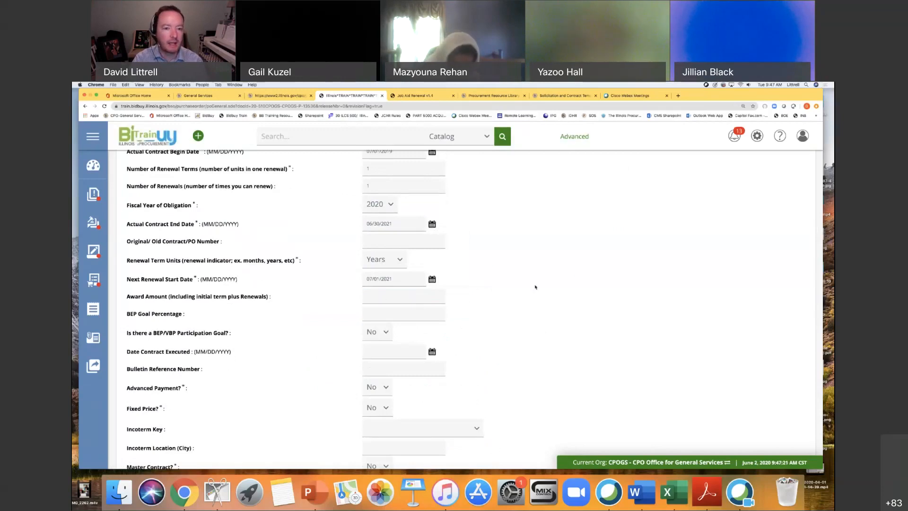
# Check the job aid's General Tab instructions and review the remaining change order fields for anything else that needs updating.
pyautogui.scroll(-3, 516, 307)
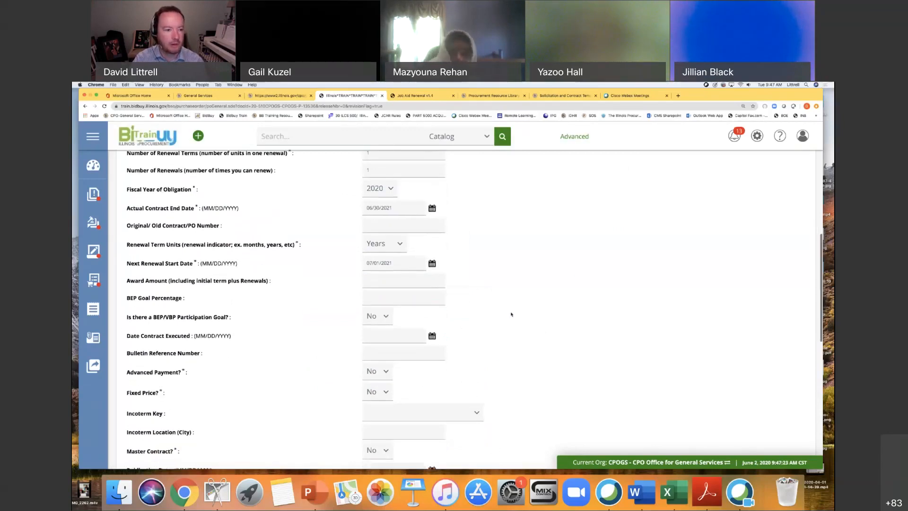
pyautogui.scroll(-1, 511, 314)
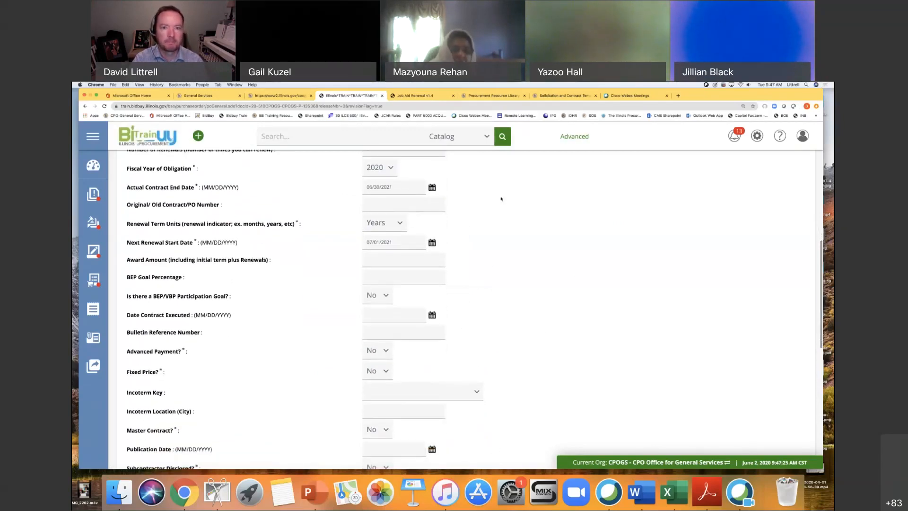
pyautogui.click(411, 95)
pyautogui.scroll(-2, 515, 259)
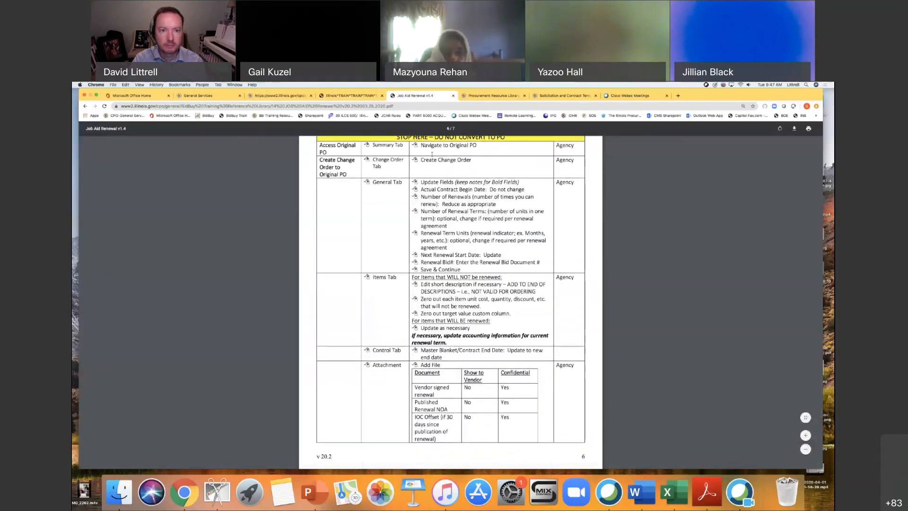
pyautogui.click(367, 97)
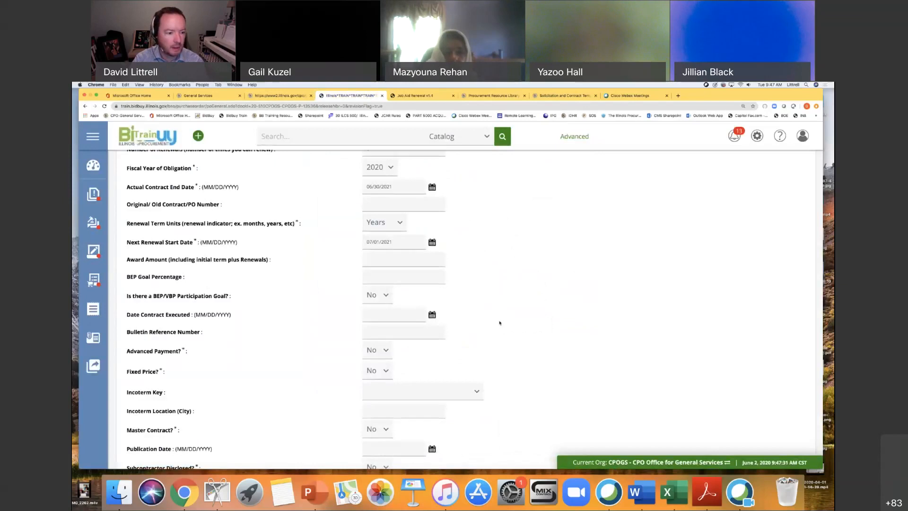
pyautogui.scroll(-3, 499, 322)
pyautogui.scroll(-4, 500, 323)
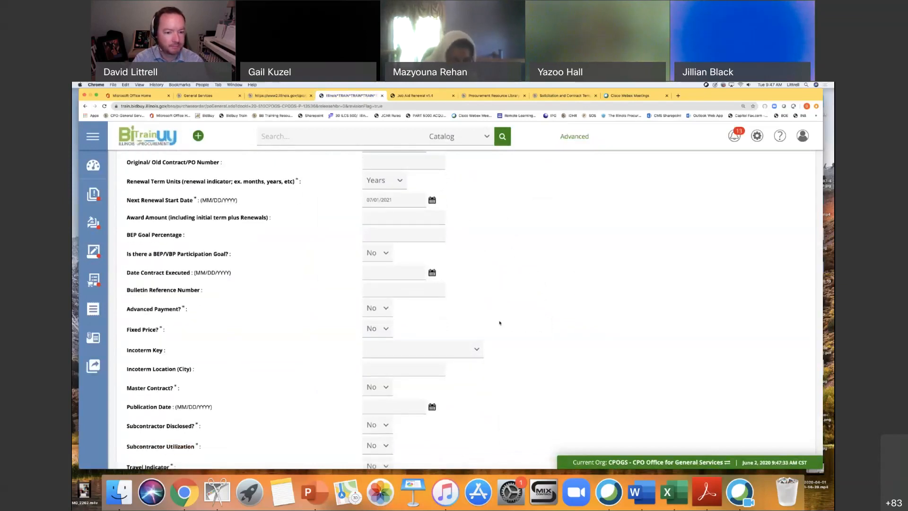
pyautogui.scroll(-9, 500, 323)
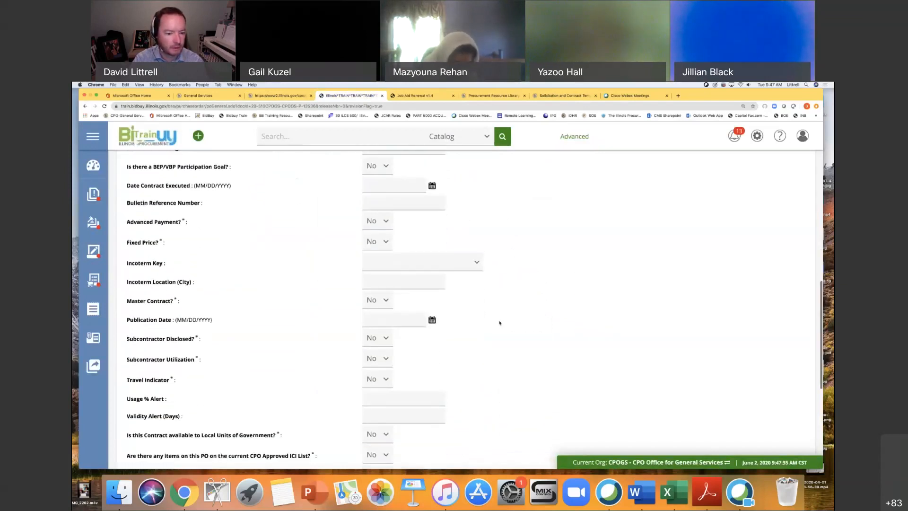
pyautogui.scroll(-5, 500, 323)
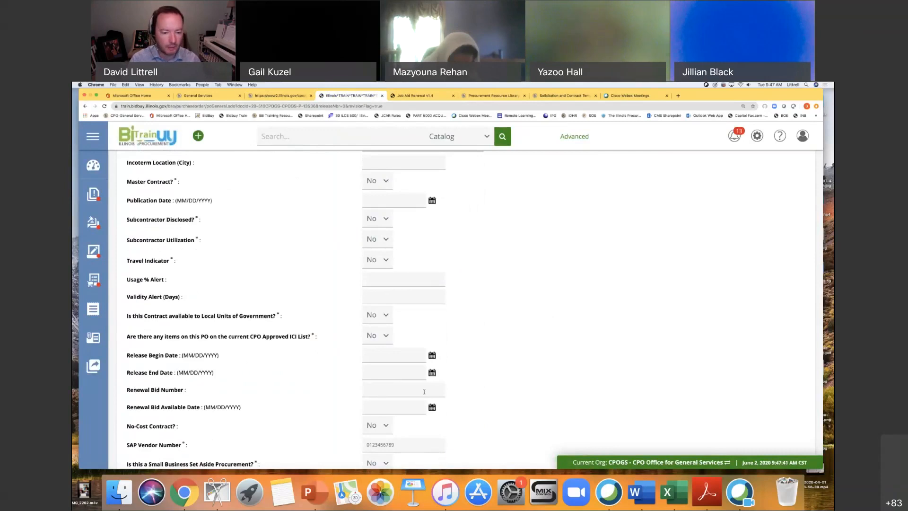
# Set the Full SAP Contract Value to 800000, save the general information, and open the change order's item list.
pyautogui.scroll(-6, 492, 380)
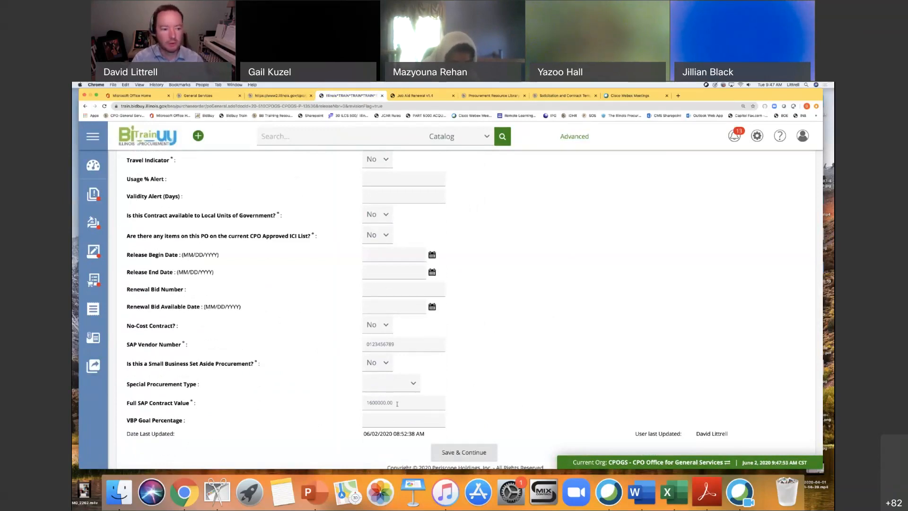
pyautogui.moveTo(397, 403); pyautogui.dragTo(361, 405)
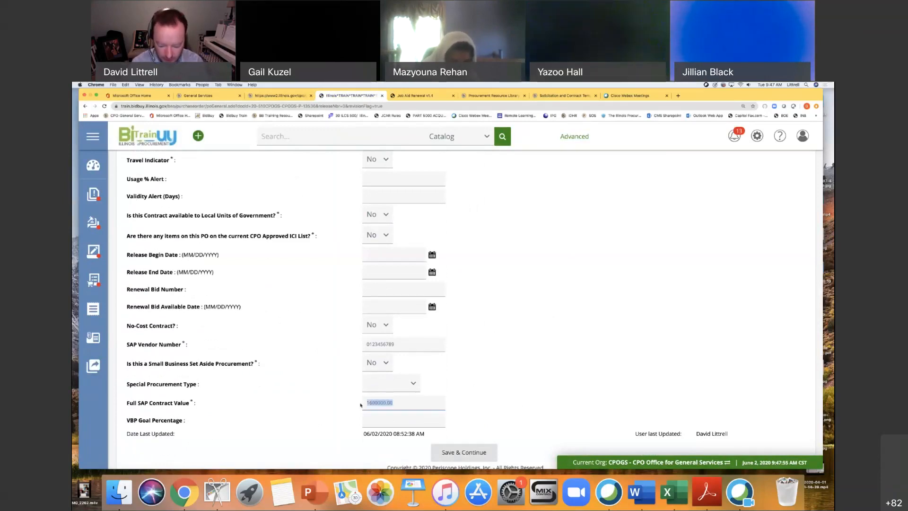
pyautogui.write('8000')
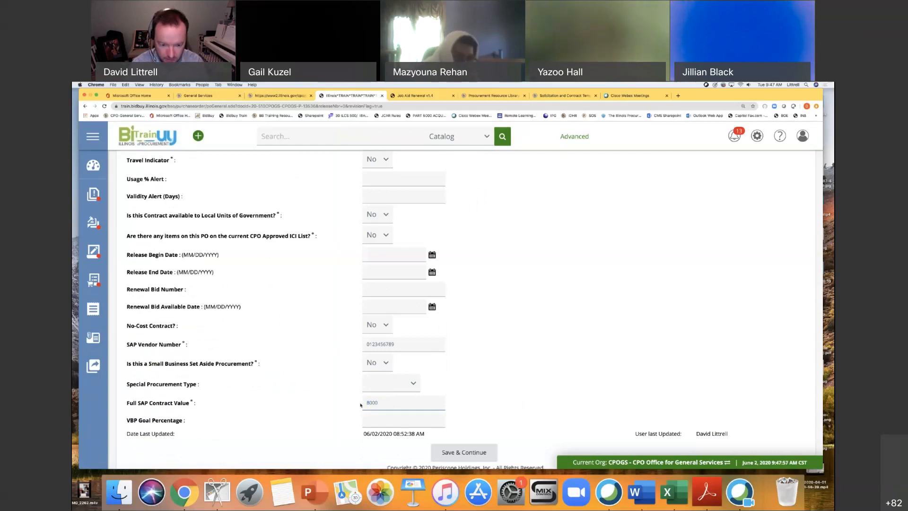
pyautogui.write('00')
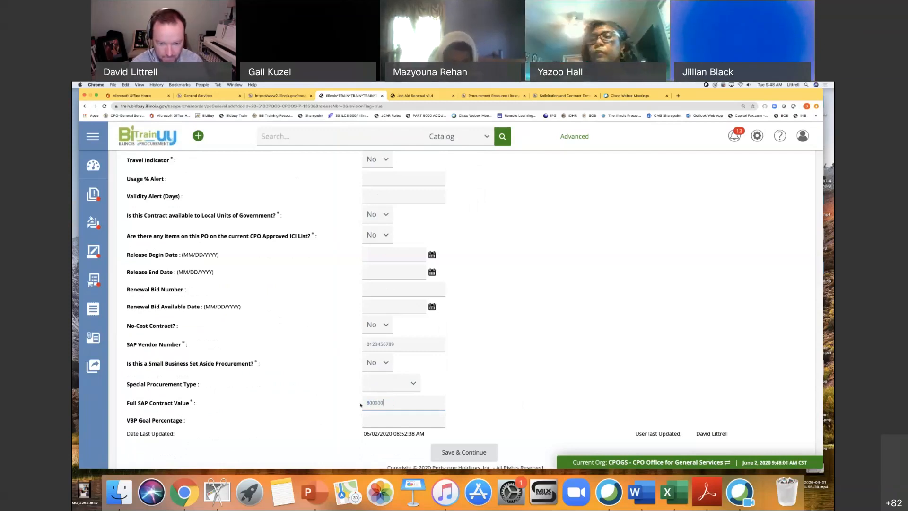
pyautogui.click(474, 451)
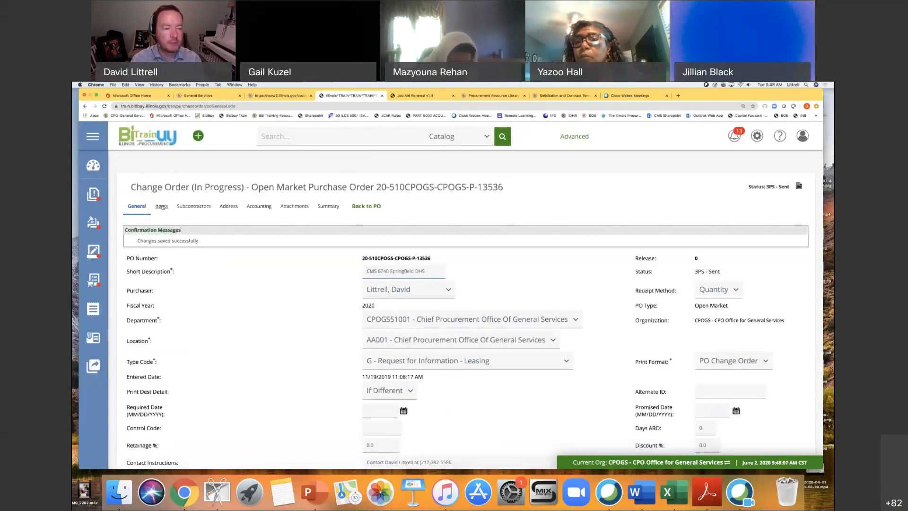
pyautogui.click(162, 207)
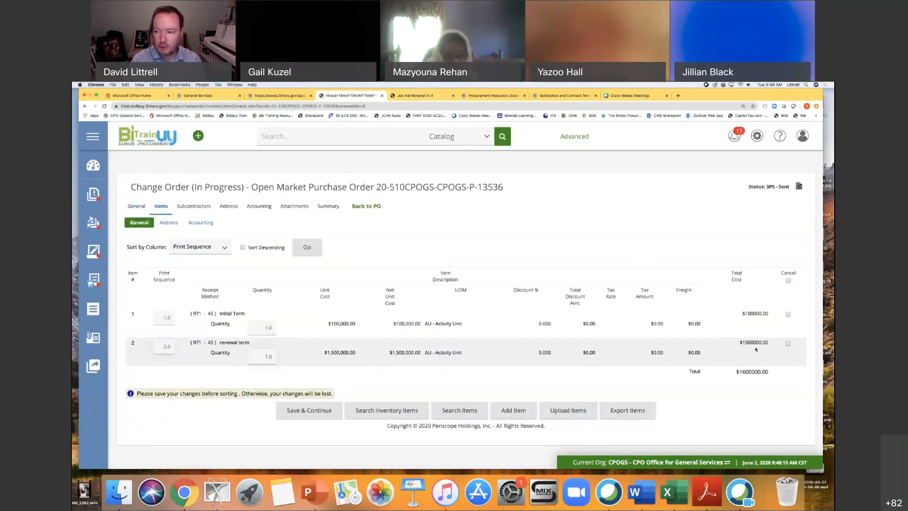
pyautogui.click(788, 344)
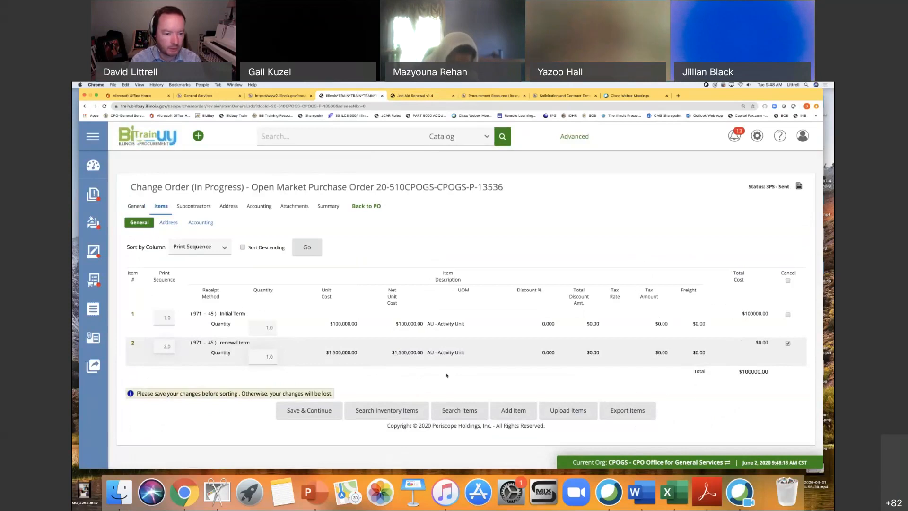
pyautogui.click(315, 411)
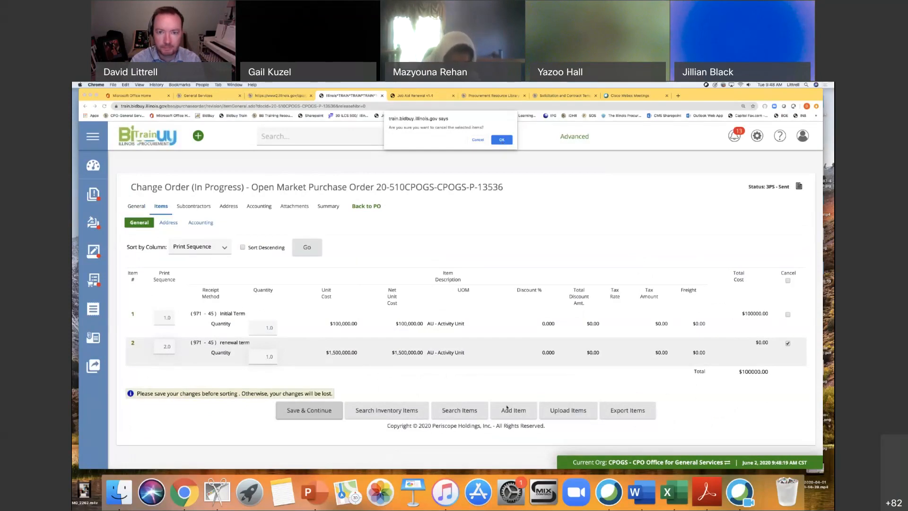
pyautogui.click(477, 140)
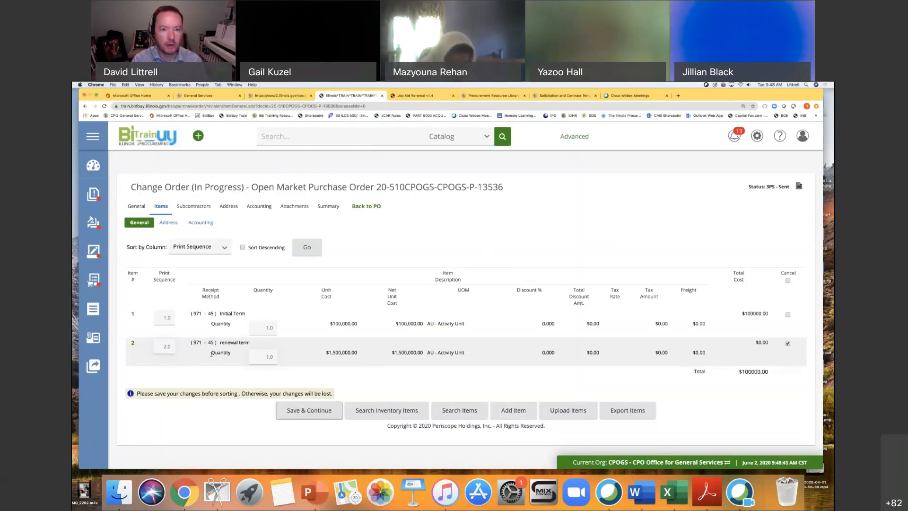
# Consult the job aid's Items Tab instructions, set the Initial Term item's unit cost to 800000, and save the item.
pyautogui.click(403, 96)
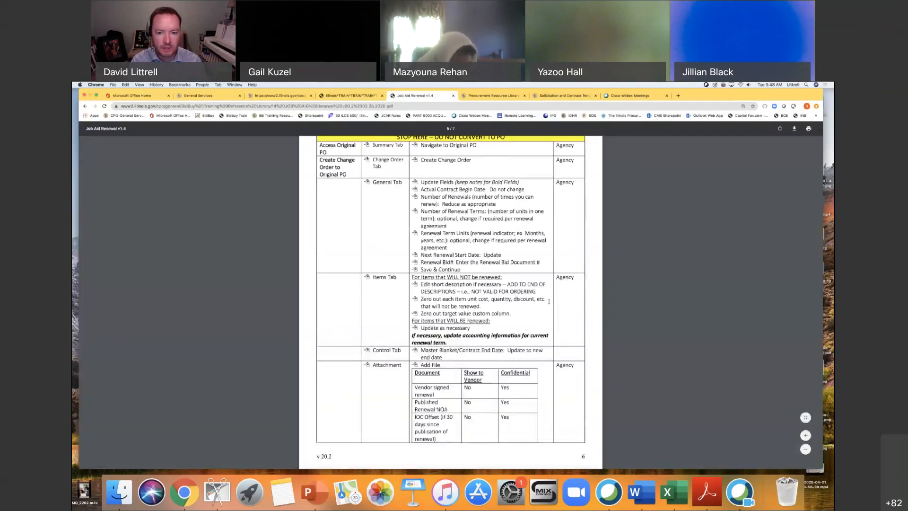
pyautogui.scroll(-1, 549, 302)
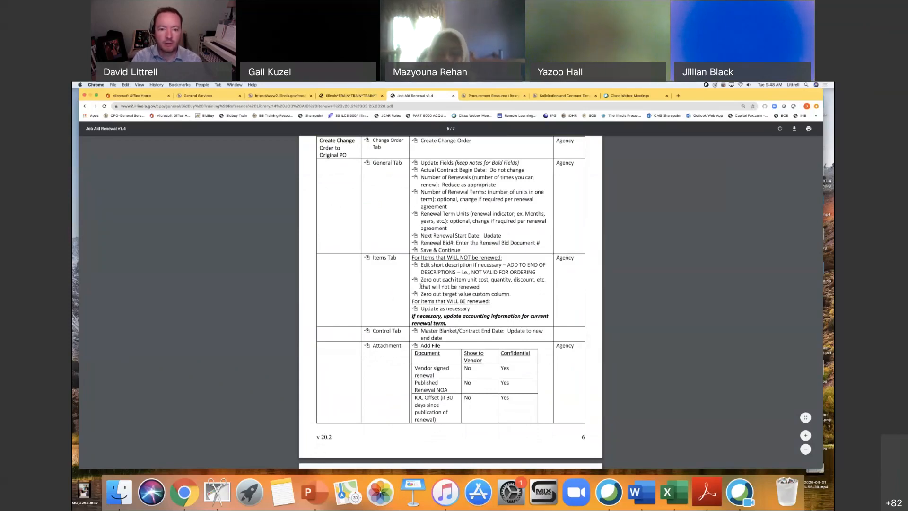
pyautogui.scroll(-1, 413, 298)
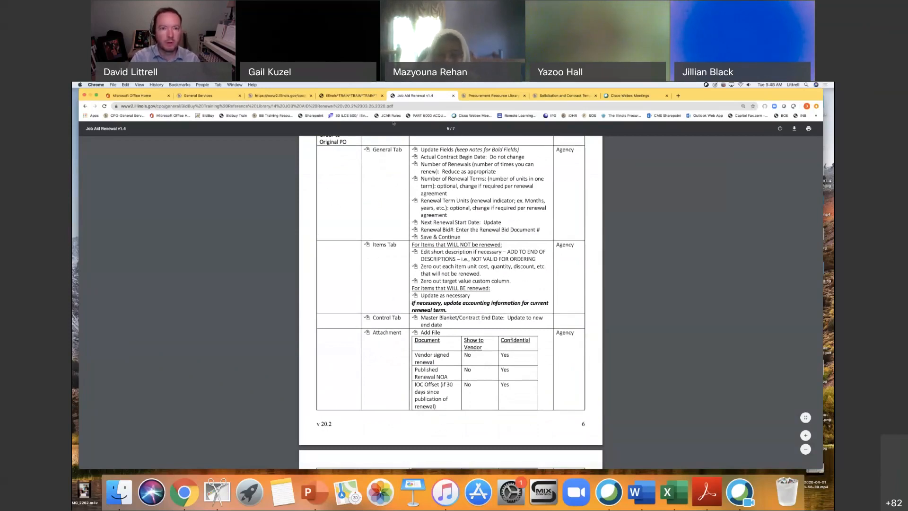
pyautogui.click(350, 96)
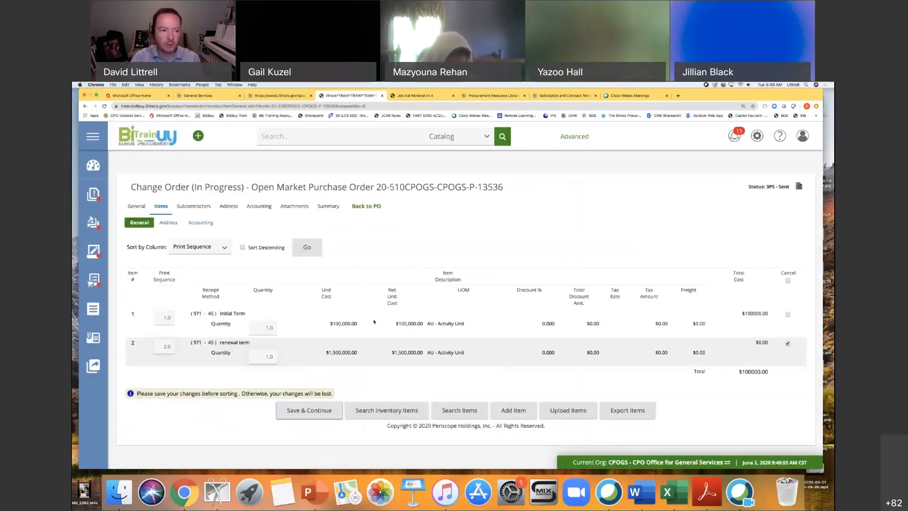
pyautogui.click(134, 315)
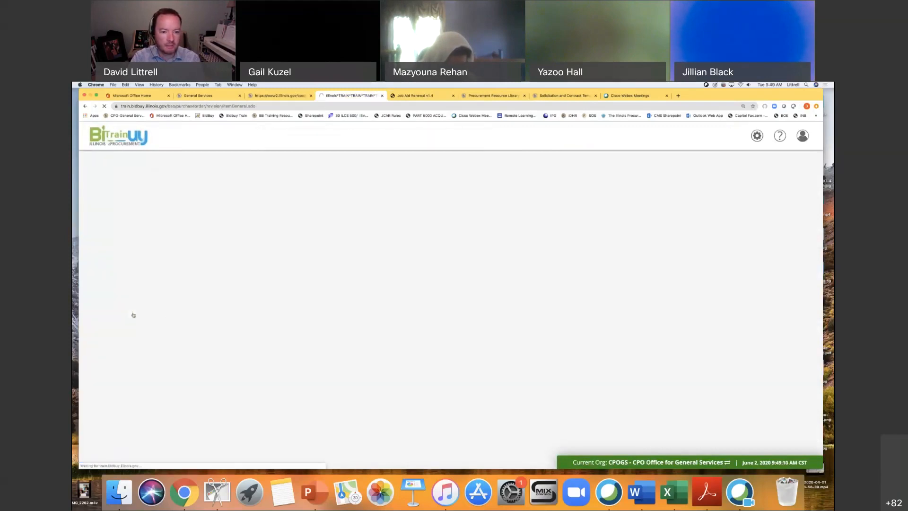
pyautogui.scroll(-1, 335, 336)
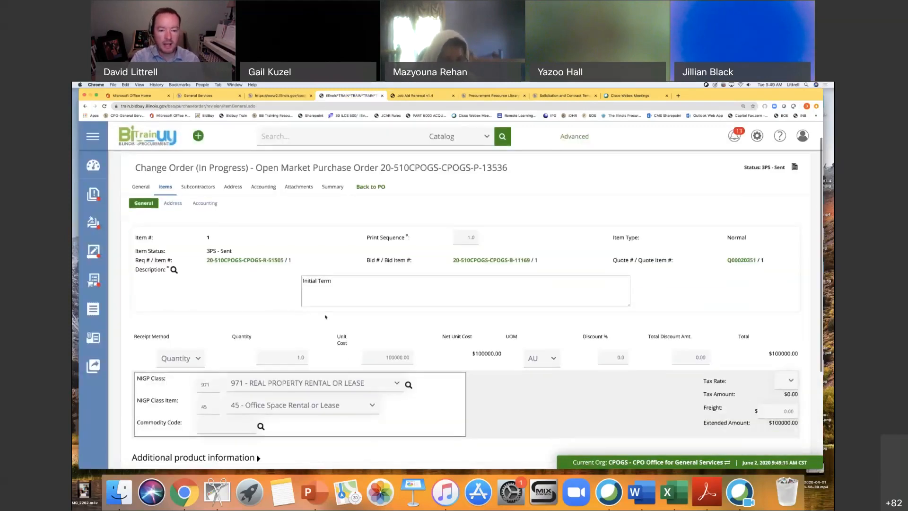
pyautogui.click(385, 357)
pyautogui.moveTo(386, 357); pyautogui.dragTo(417, 359)
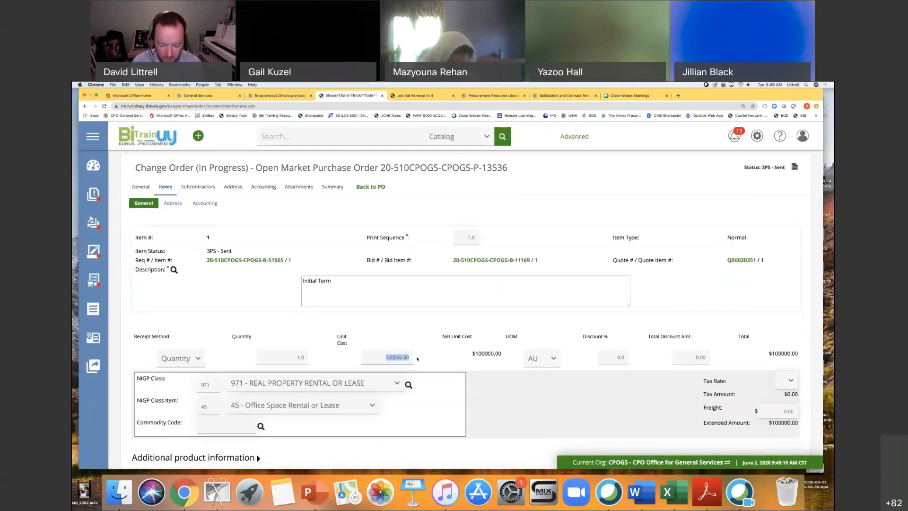
pyautogui.write('8000')
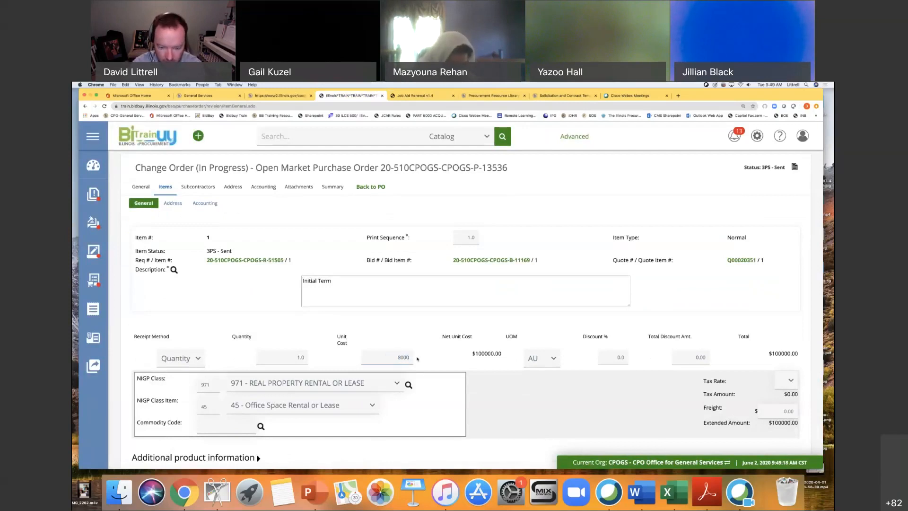
pyautogui.write('00')
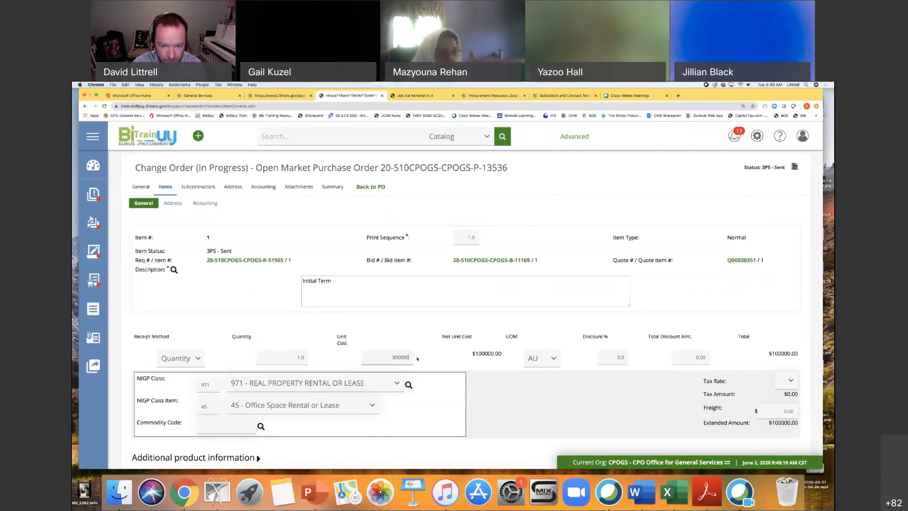
pyautogui.click(509, 408)
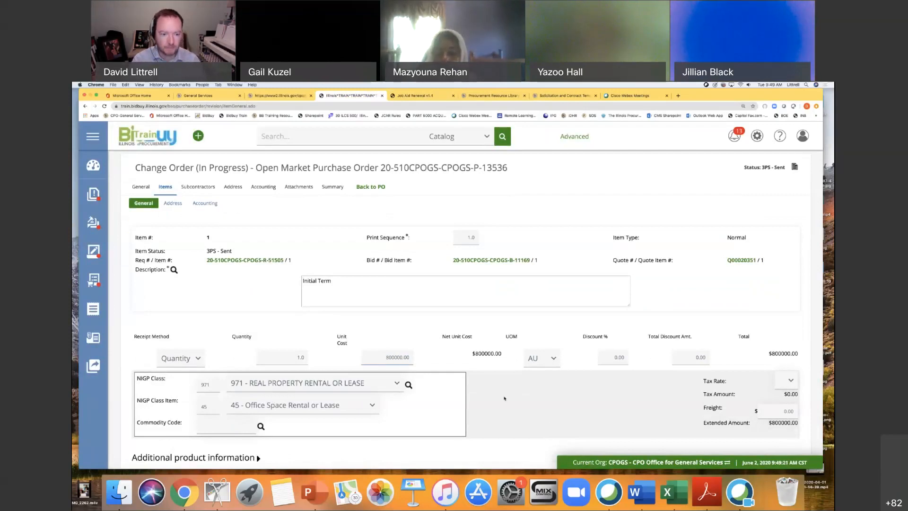
pyautogui.scroll(-3, 510, 407)
pyautogui.click(419, 417)
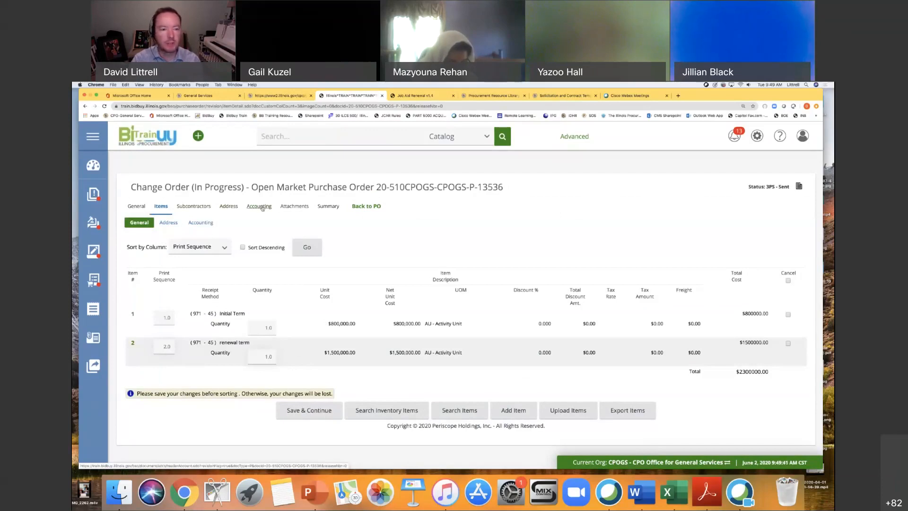
# Open the change order's attachments and check the job aid's Attachment instructions, highlighting the Published Renewal NOA entry.
pyautogui.click(292, 208)
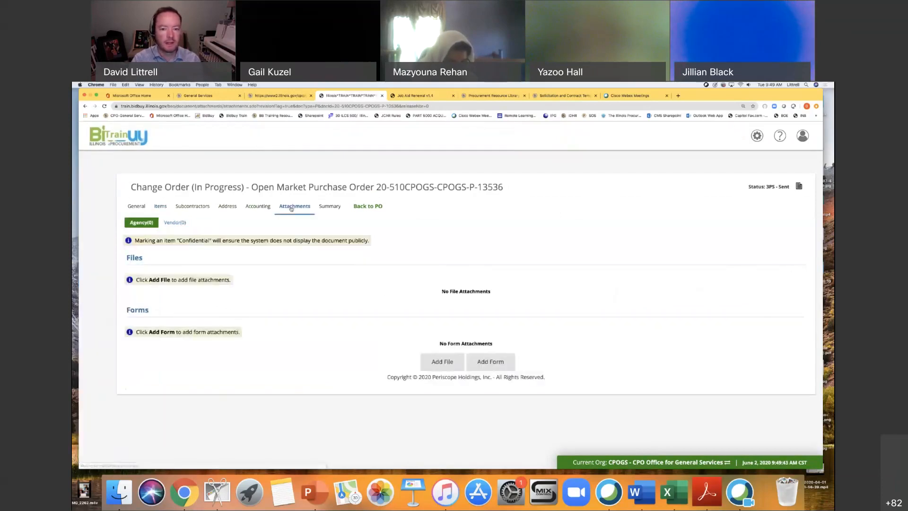
pyautogui.click(405, 98)
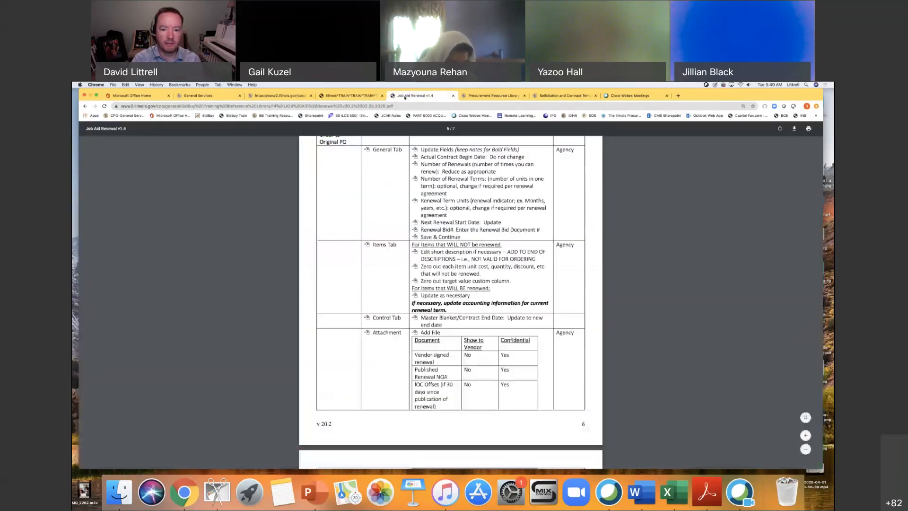
pyautogui.scroll(-3, 528, 298)
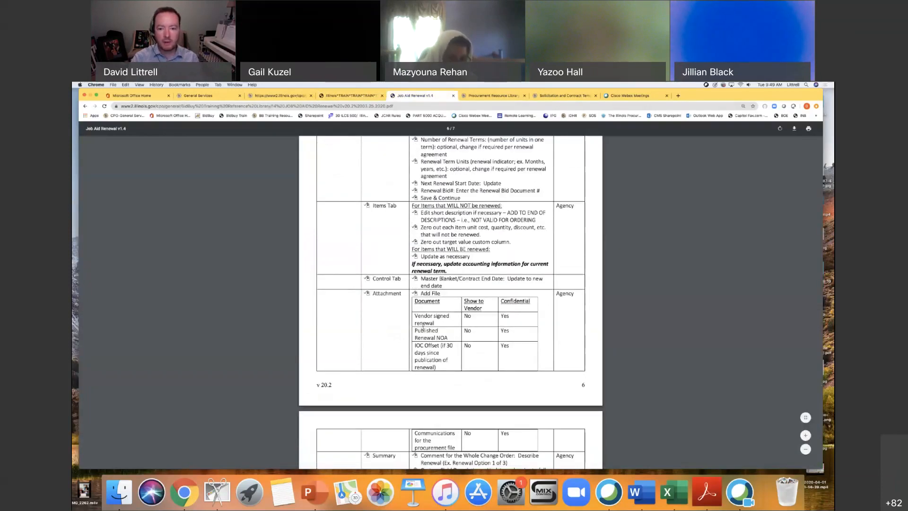
pyautogui.scroll(-3, 477, 321)
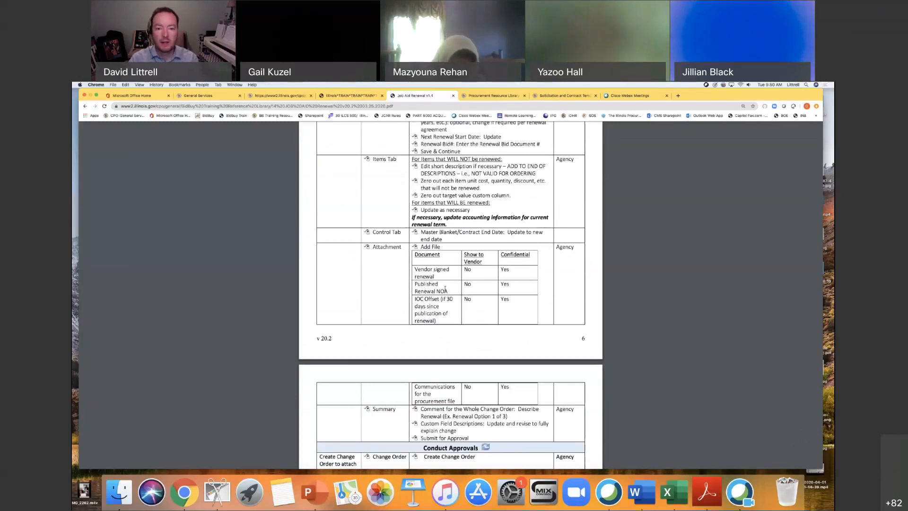
pyautogui.moveTo(415, 285); pyautogui.dragTo(462, 293)
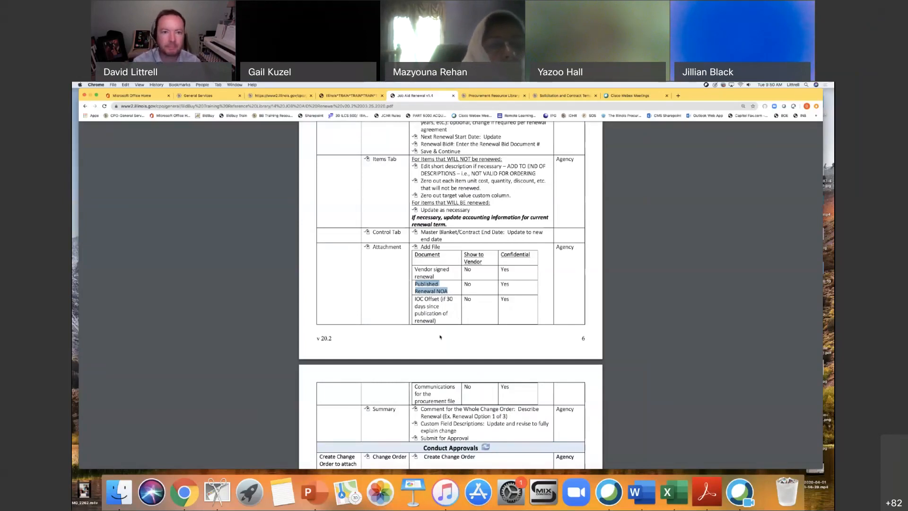
# Attach the Certification of No Change for Contract Renewal V.15.2 file to the change order with the description NOA.
pyautogui.click(352, 96)
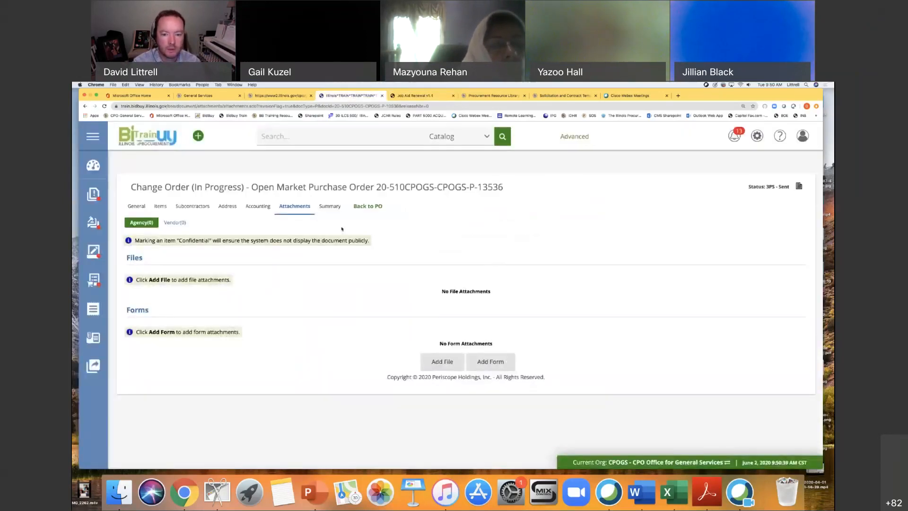
pyautogui.click(433, 362)
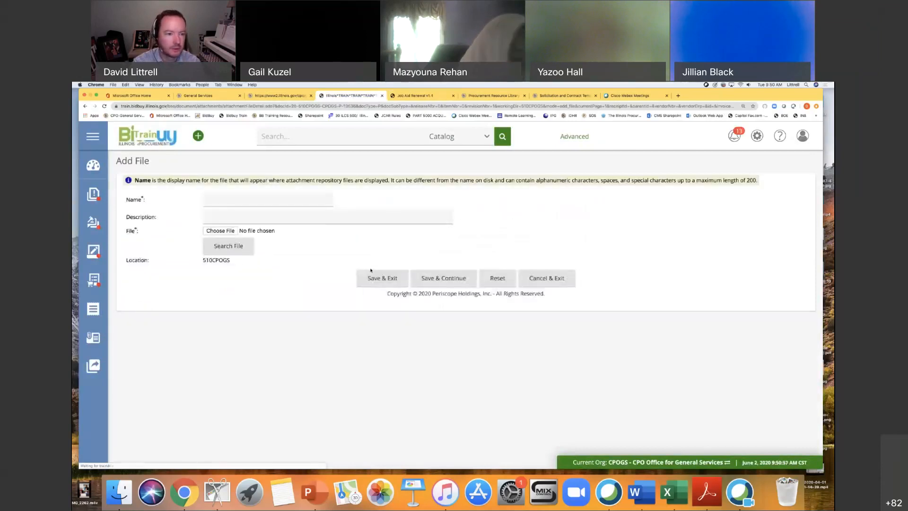
pyautogui.click(255, 232)
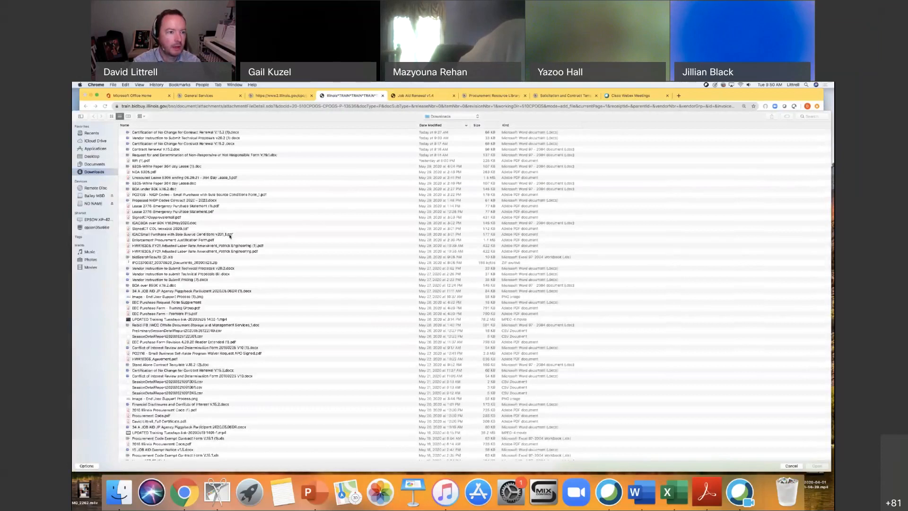
pyautogui.doubleClick(181, 144)
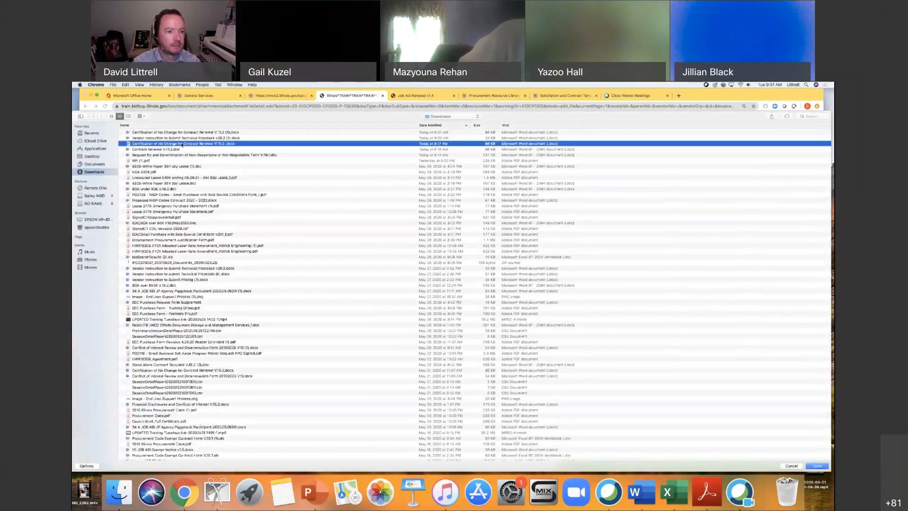
pyautogui.click(247, 219)
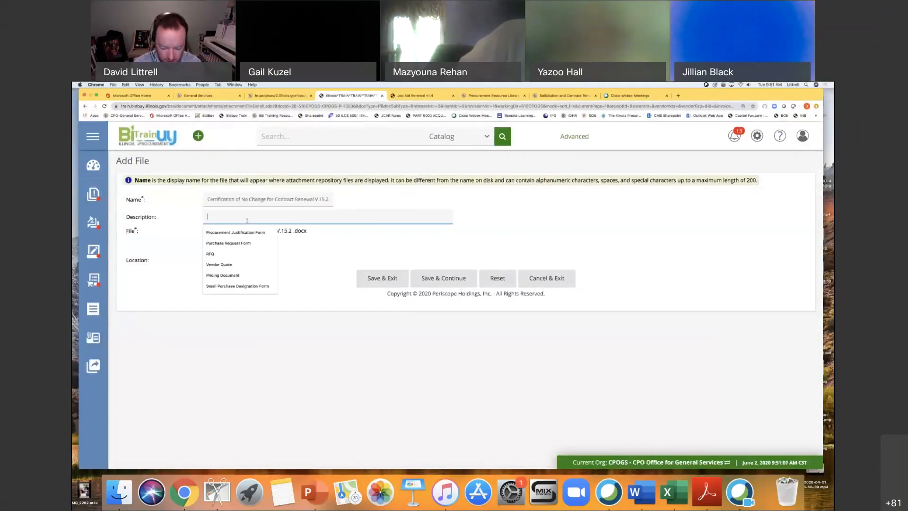
pyautogui.write('NDA')
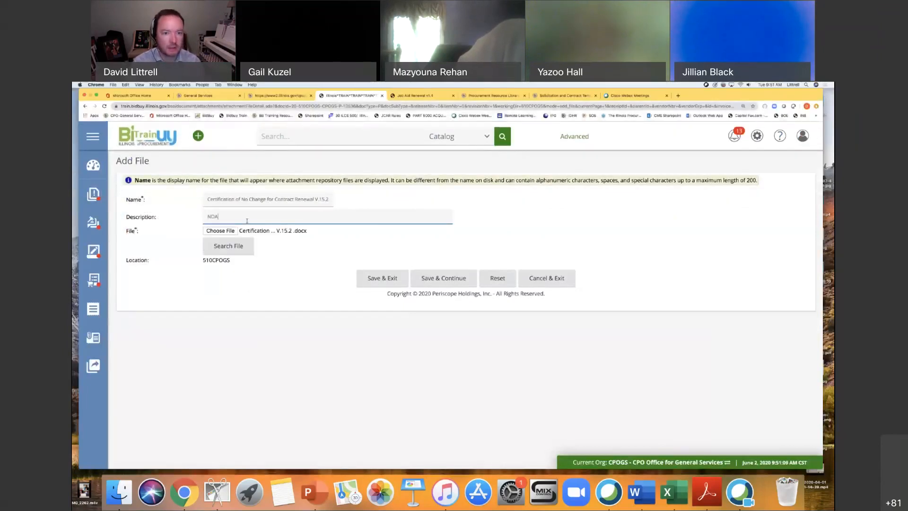
pyautogui.click(394, 279)
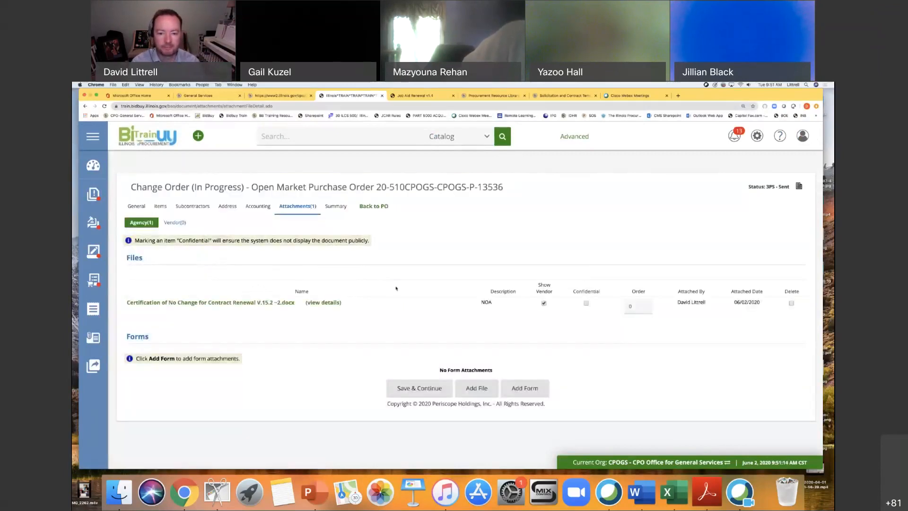
# Attach the Certification of No Change for Contract Renewal V.15.2 file again with the description Vendor Signed Renewal.
pyautogui.click(467, 388)
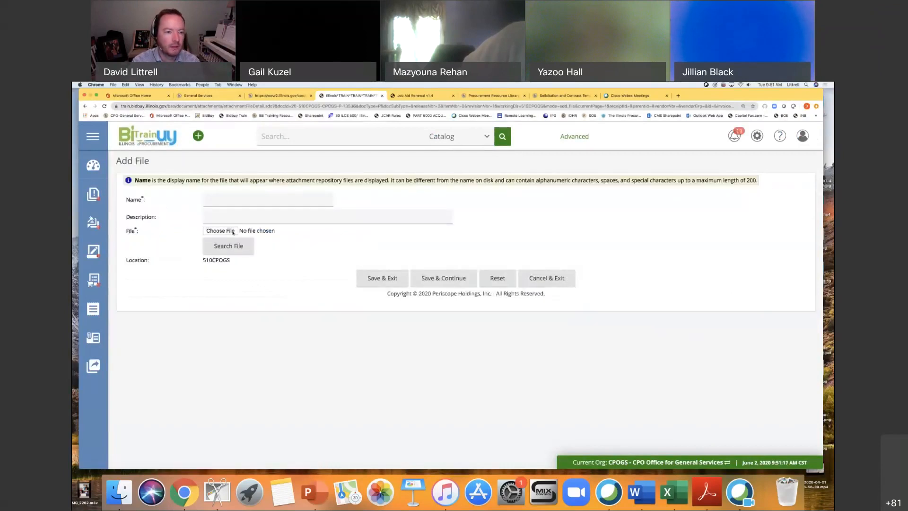
pyautogui.click(232, 232)
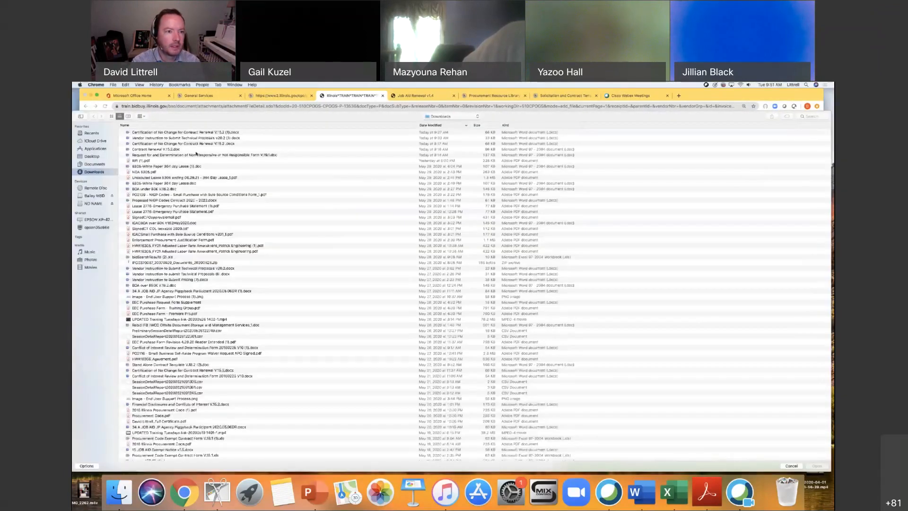
pyautogui.doubleClick(201, 144)
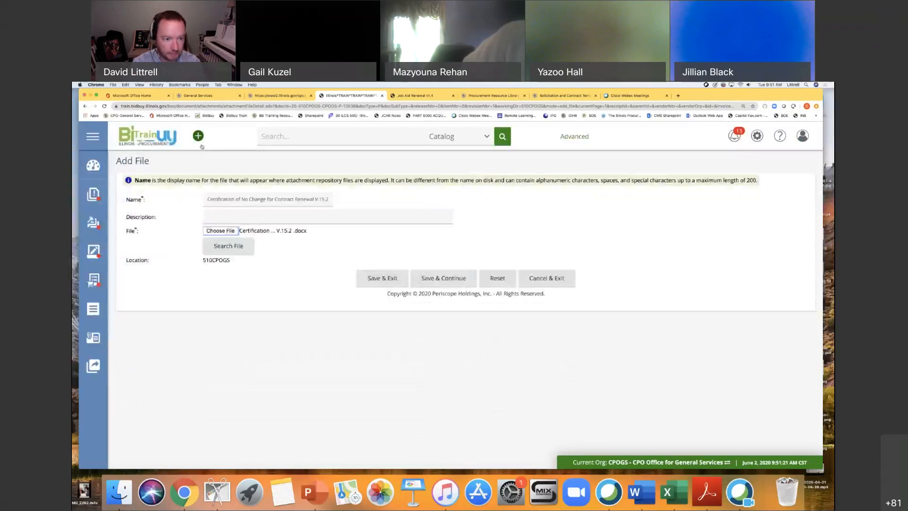
pyautogui.click(220, 217)
pyautogui.write('V')
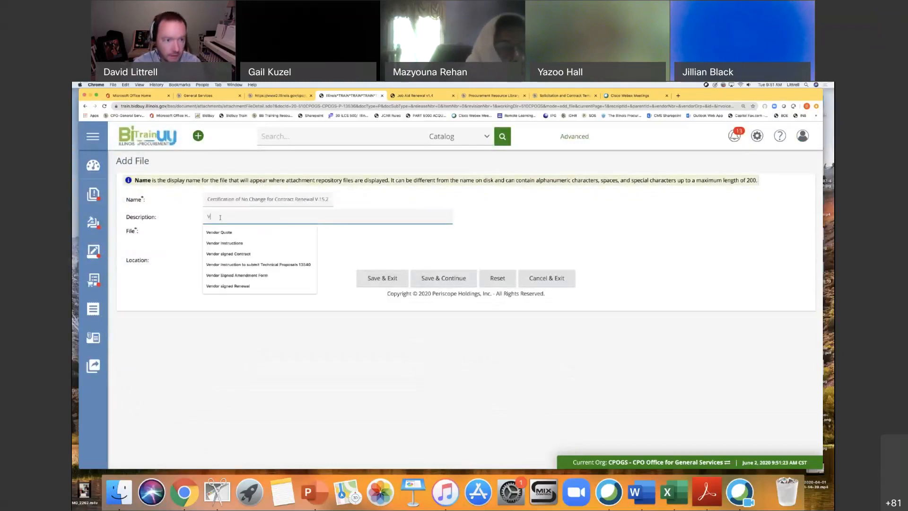
pyautogui.write('endor Signed')
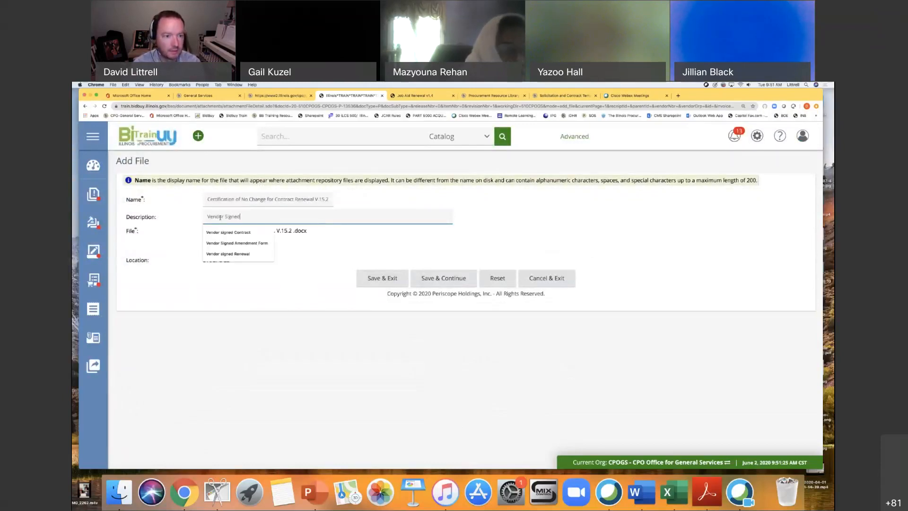
pyautogui.write(' Renewal')
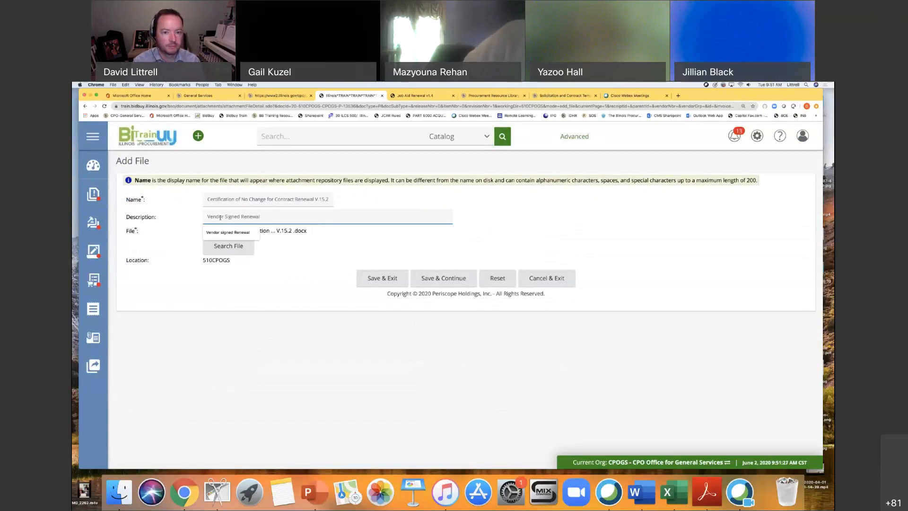
pyautogui.click(382, 274)
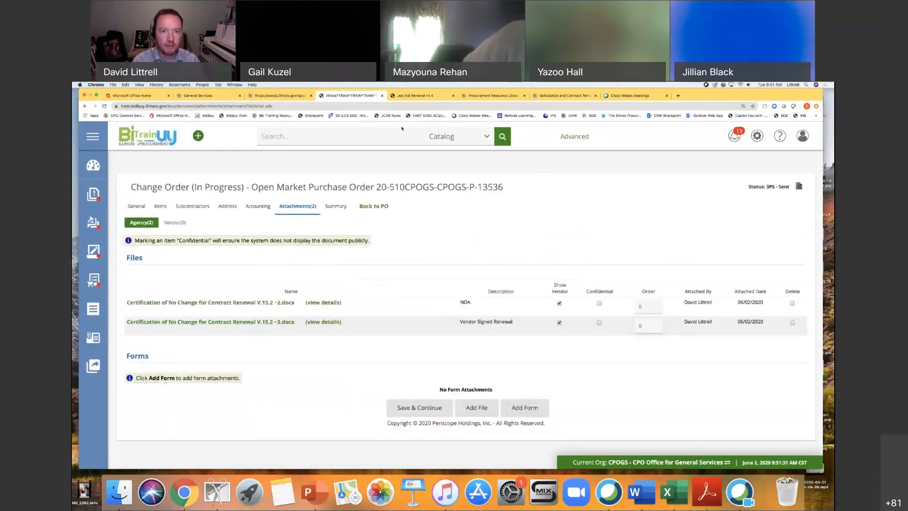
# Following the job aid, mark both attached files confidential and not shown to the vendor, and save the attachment settings.
pyautogui.click(402, 95)
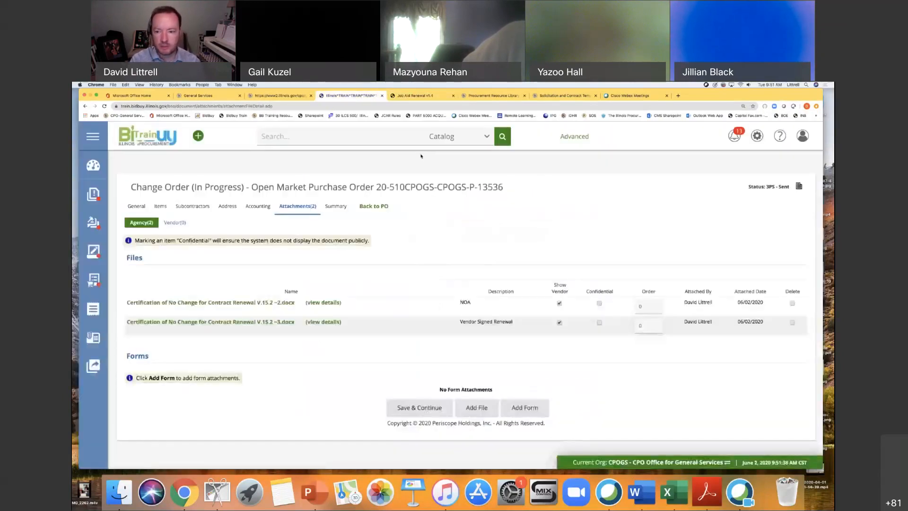
pyautogui.click(352, 96)
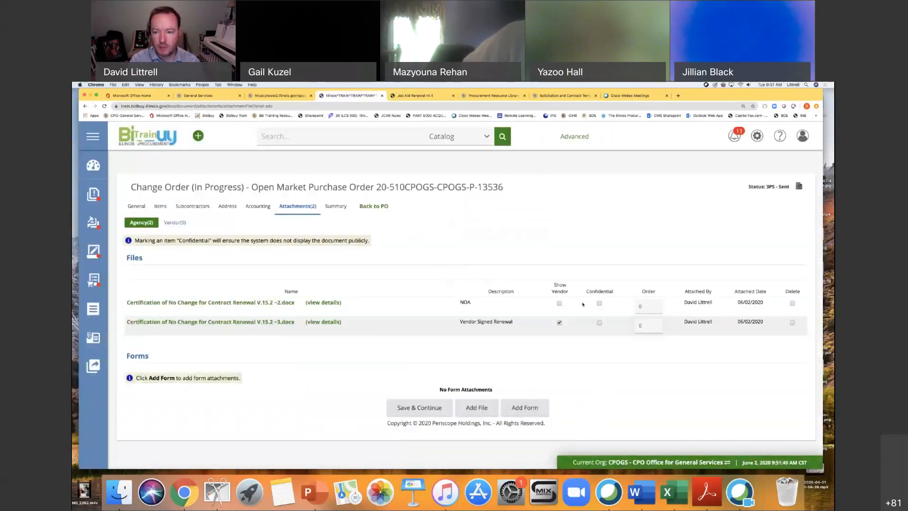
pyautogui.click(599, 303)
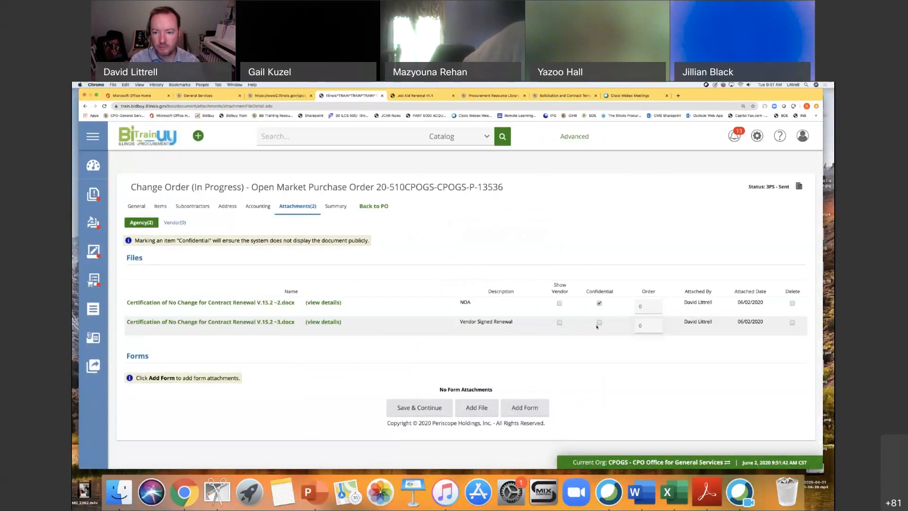
pyautogui.click(599, 323)
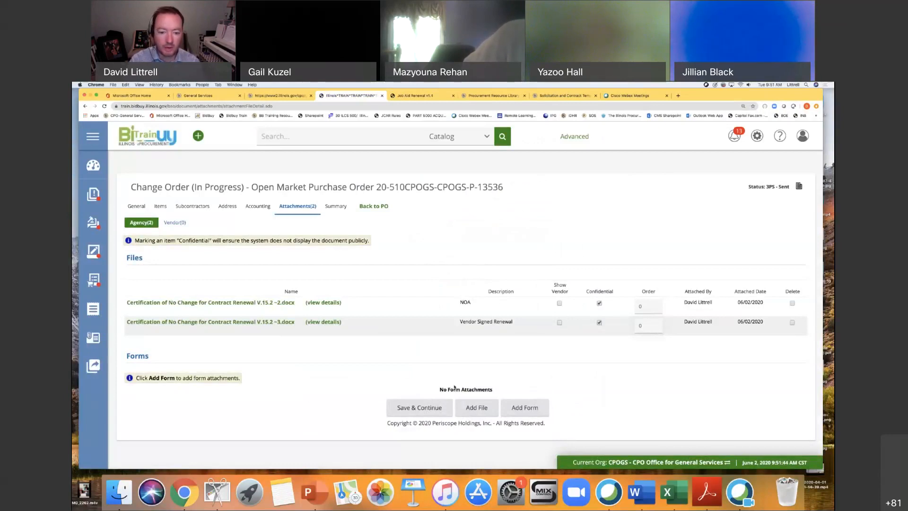
pyautogui.click(421, 408)
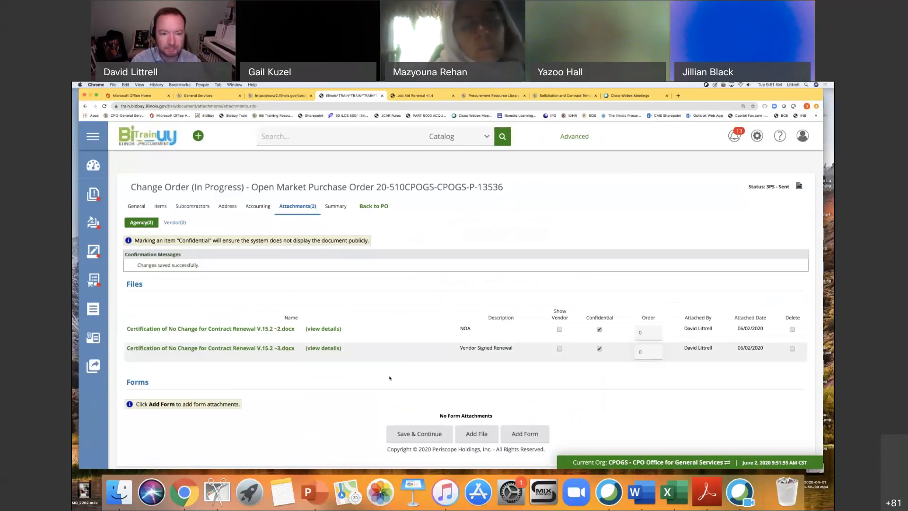
# Consult the job aid's Summary instructions and enter "Renewal Option 1 of 2" as the comment for the whole change order.
pyautogui.click(334, 208)
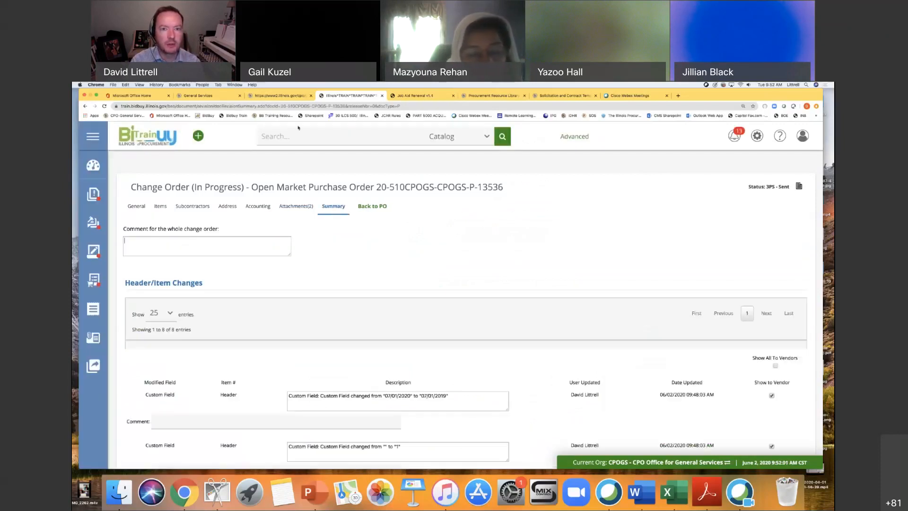
pyautogui.click(406, 96)
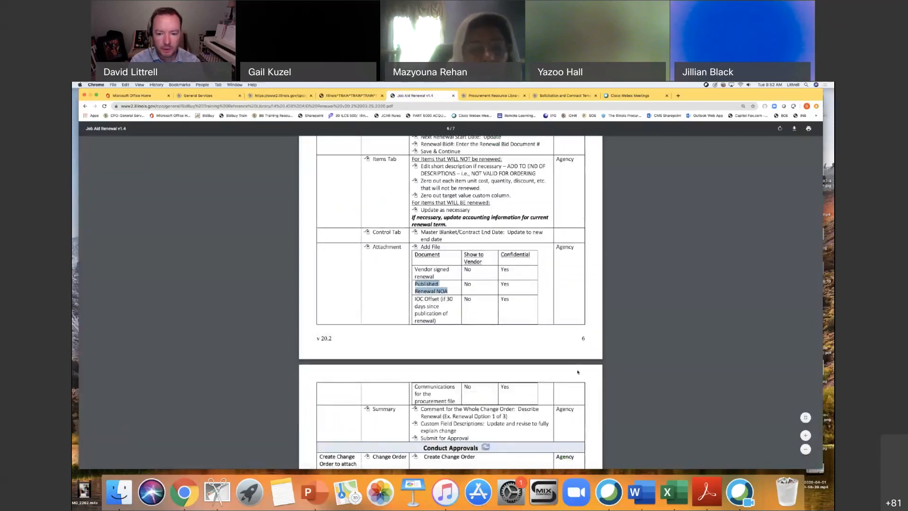
pyautogui.scroll(-1, 577, 372)
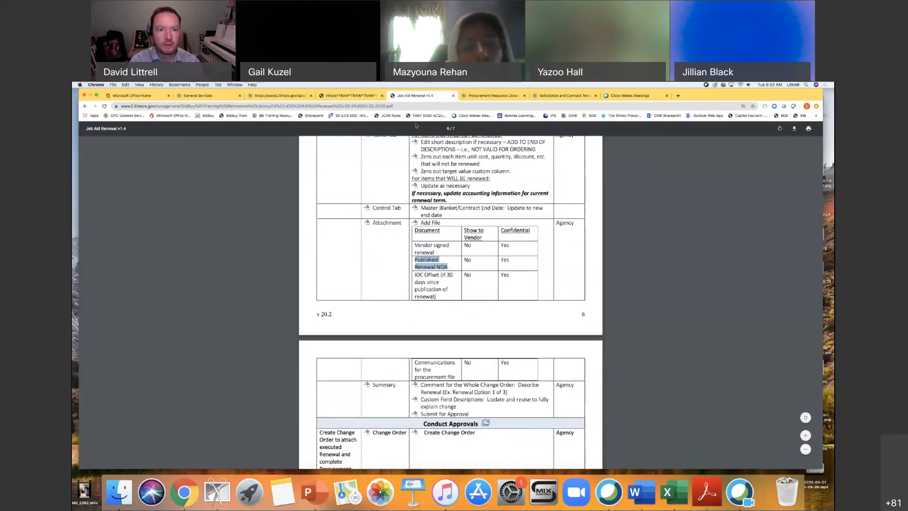
pyautogui.click(350, 96)
pyautogui.write('Renewal Option')
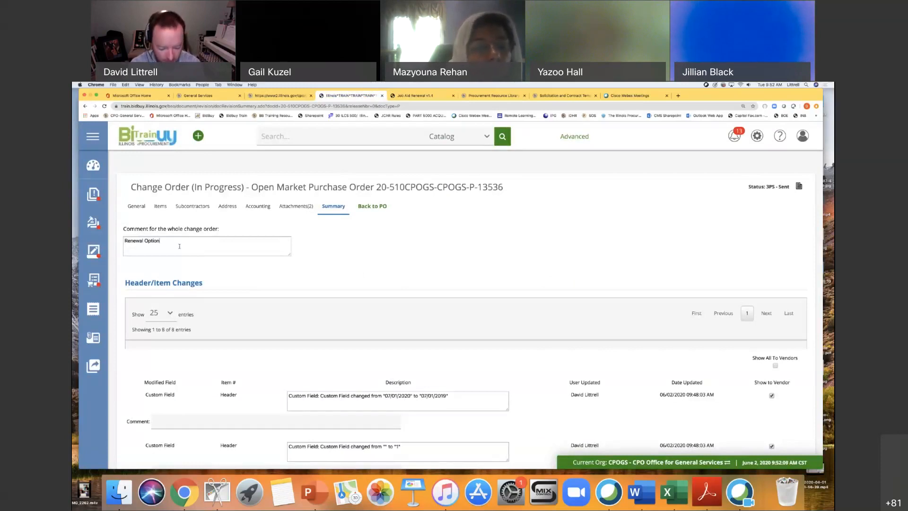
pyautogui.write(' 1 0f 2')
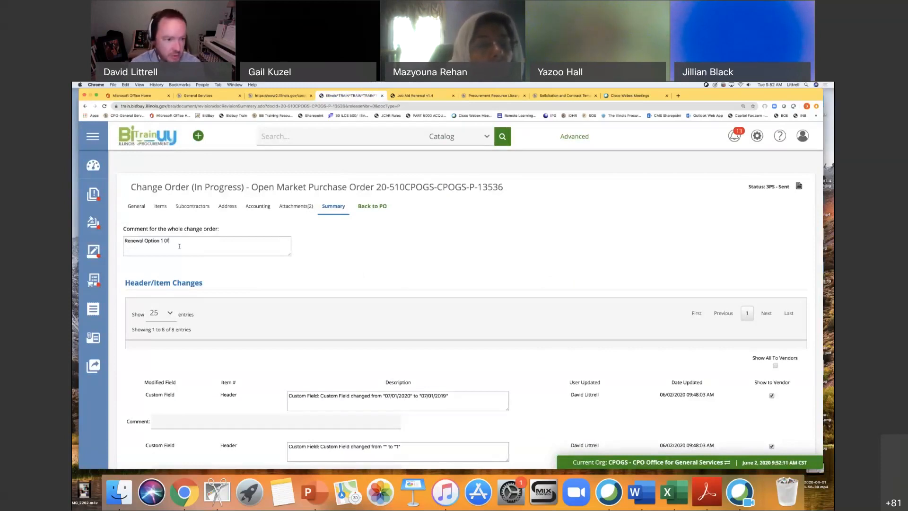
pyautogui.press('BackSpace')
pyautogui.press('BackSpace')
pyautogui.press('BackSpace')
pyautogui.press('BackSpace')
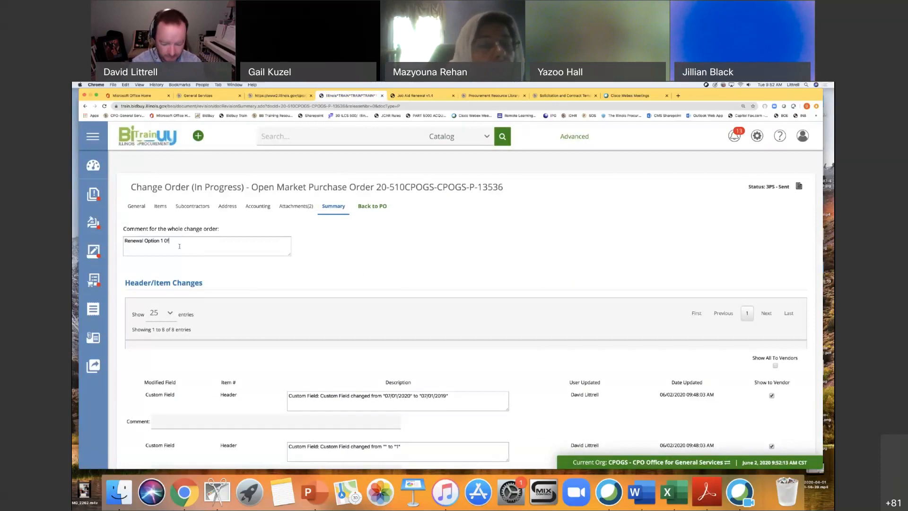
pyautogui.write('of 2')
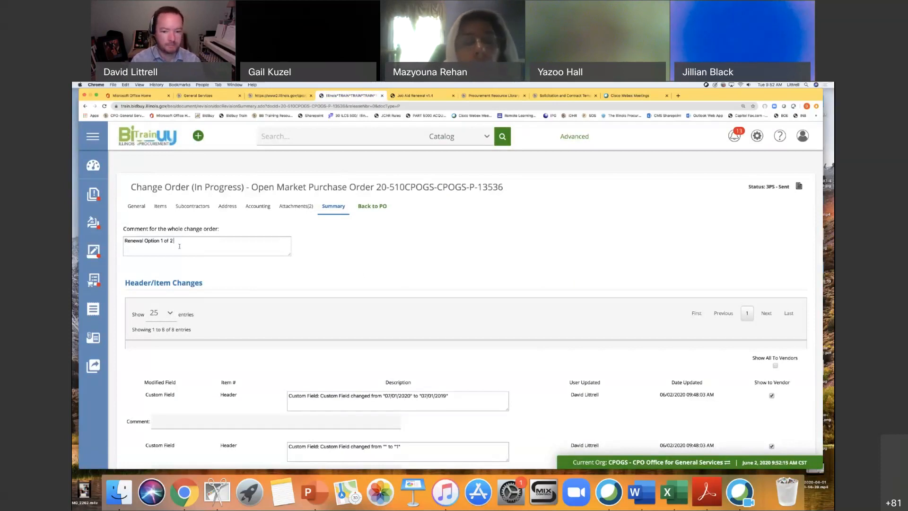
# Review the header, item, accounting and attachment changes listed in the change order summary, and save the summary.
pyautogui.scroll(-5, 563, 370)
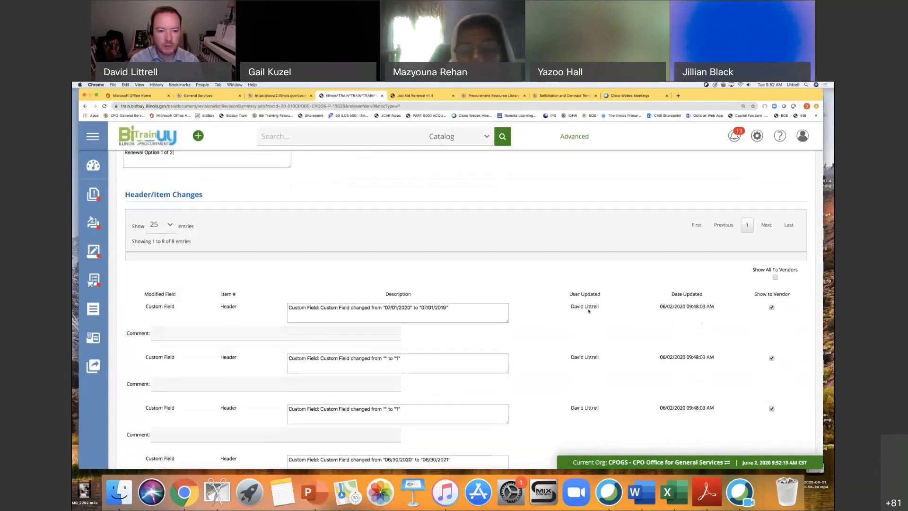
pyautogui.scroll(-3, 574, 326)
pyautogui.scroll(-1, 549, 340)
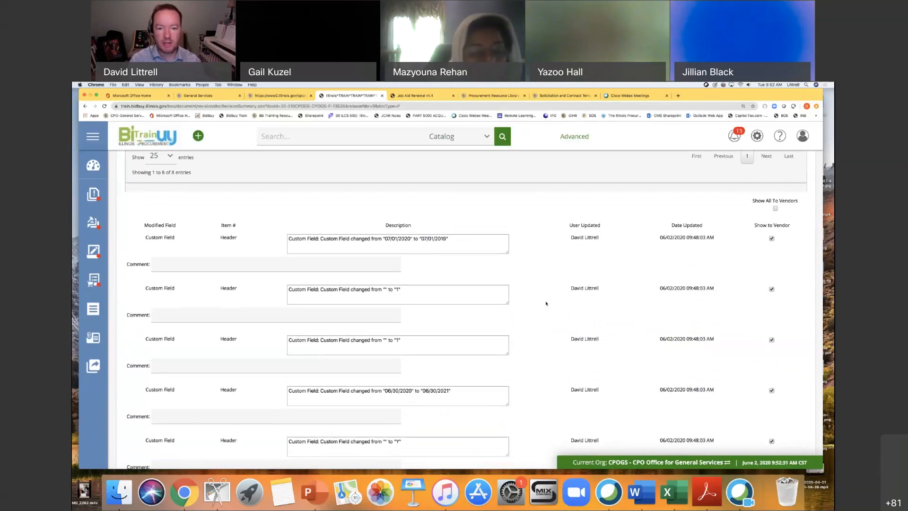
pyautogui.scroll(-15, 546, 303)
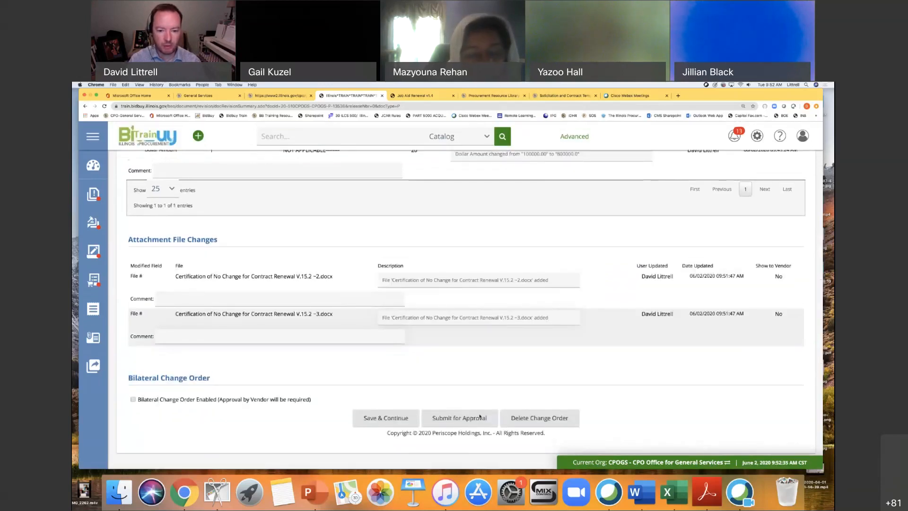
pyautogui.click(412, 418)
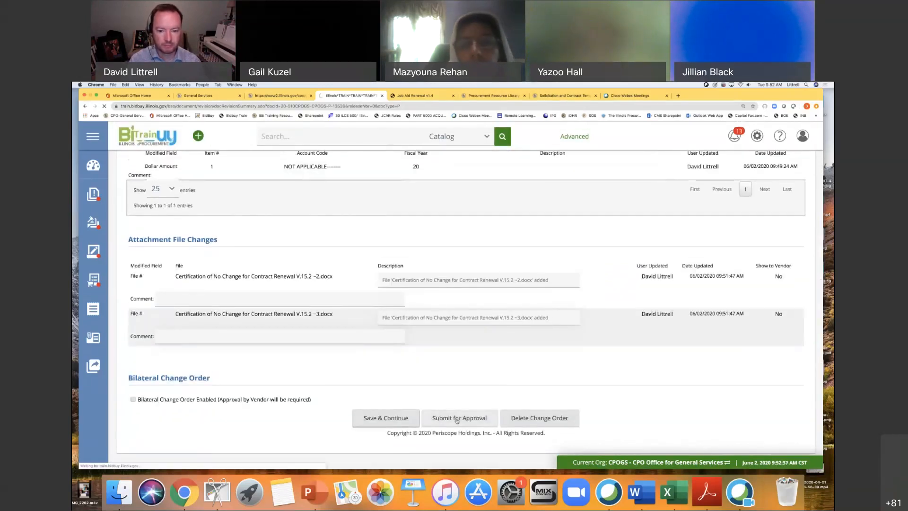
# Submit the change order for approval, choosing automatic approval instead of manually adding approvers, and save the choice.
pyautogui.scroll(-15, 522, 309)
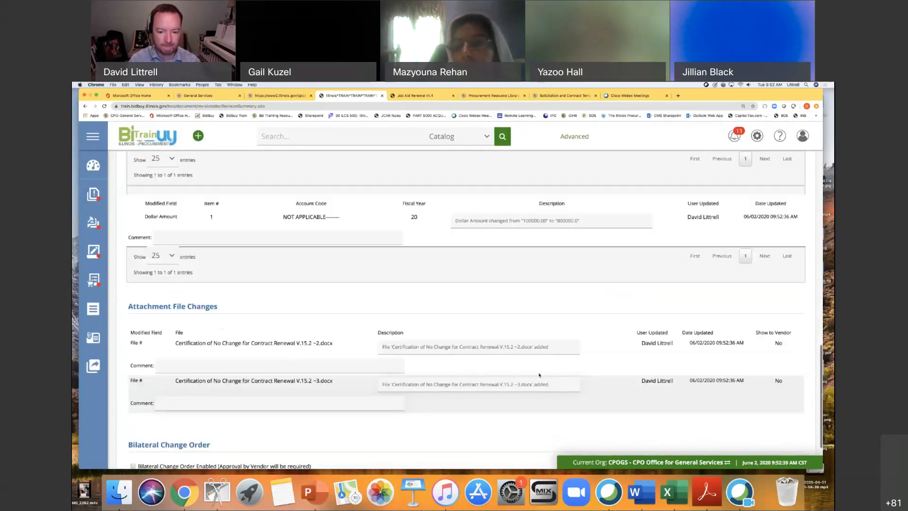
pyautogui.click(478, 415)
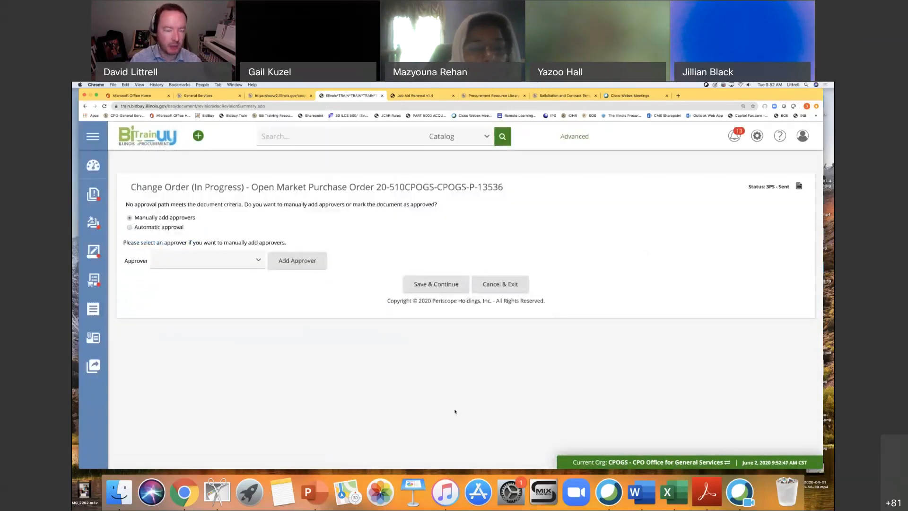
pyautogui.click(129, 227)
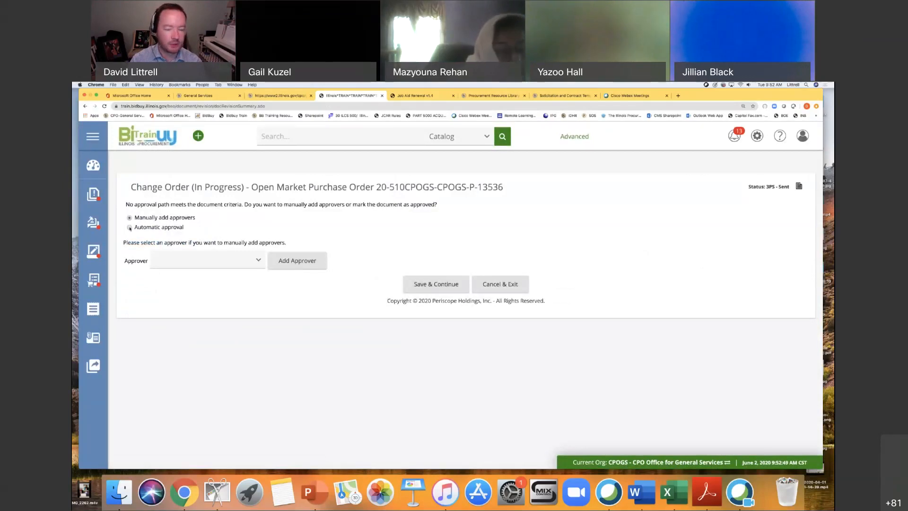
pyautogui.click(440, 286)
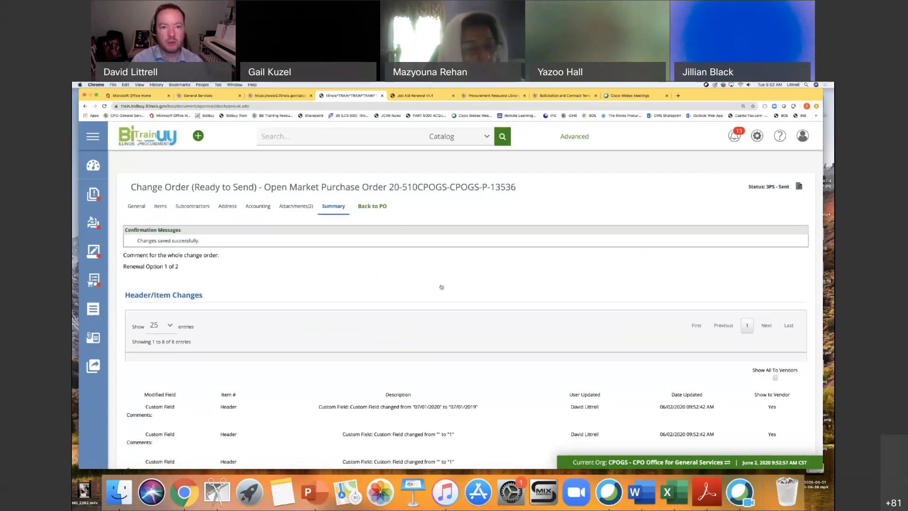
# Consult the job aid's instructions after Conduct Approvals on attaching the executed renewal, changing the contract end date and applying the change order.
pyautogui.scroll(-6, 479, 286)
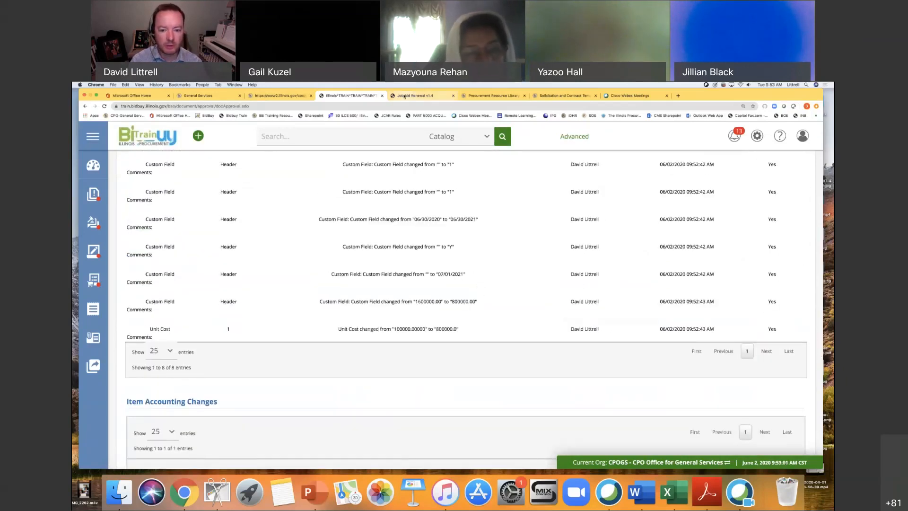
pyautogui.click(409, 98)
pyautogui.scroll(-3, 567, 292)
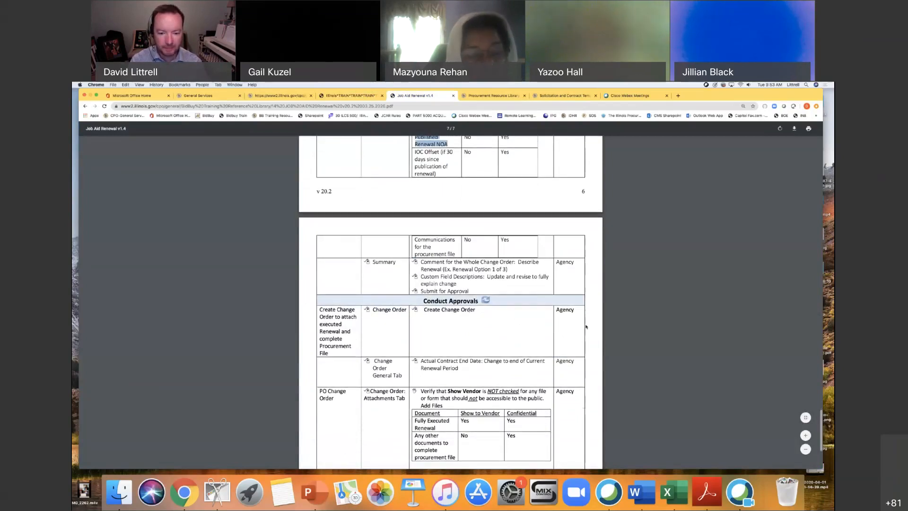
pyautogui.scroll(-2, 581, 325)
pyautogui.scroll(-1, 587, 326)
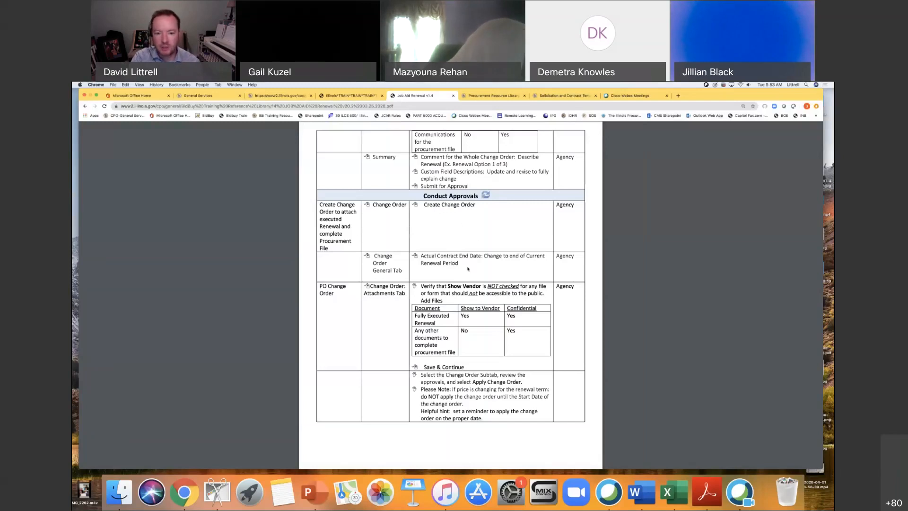
pyautogui.scroll(-1, 477, 282)
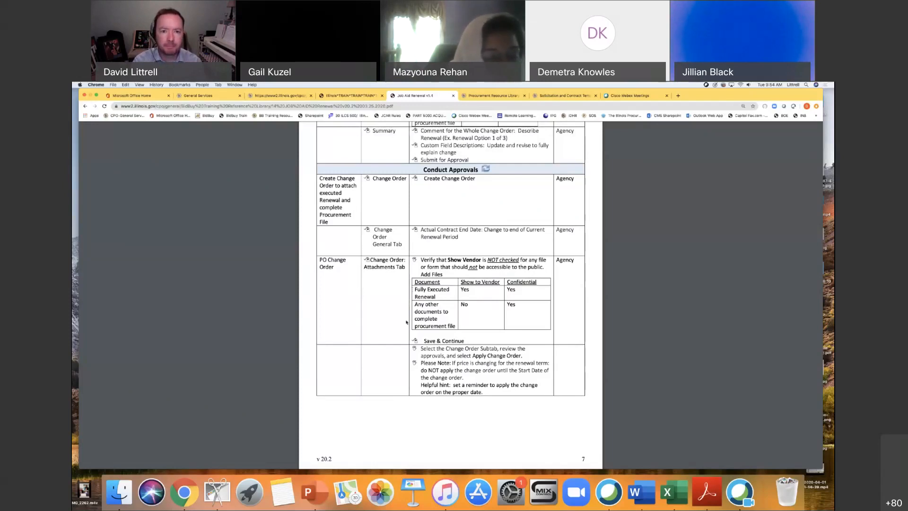
# Return to the BidBuy training site, apply the approved change order to the purchase order, and check the updated PO's header information.
pyautogui.click(351, 96)
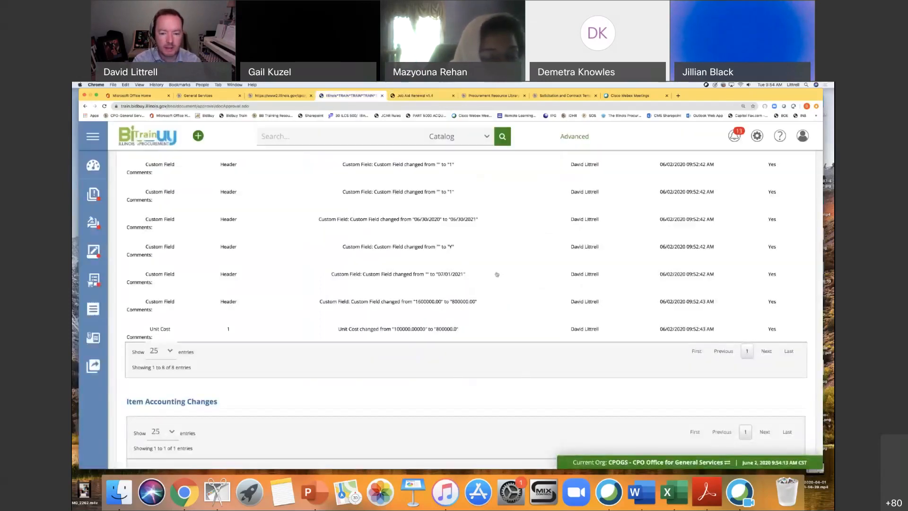
pyautogui.scroll(-10, 497, 274)
pyautogui.click(430, 418)
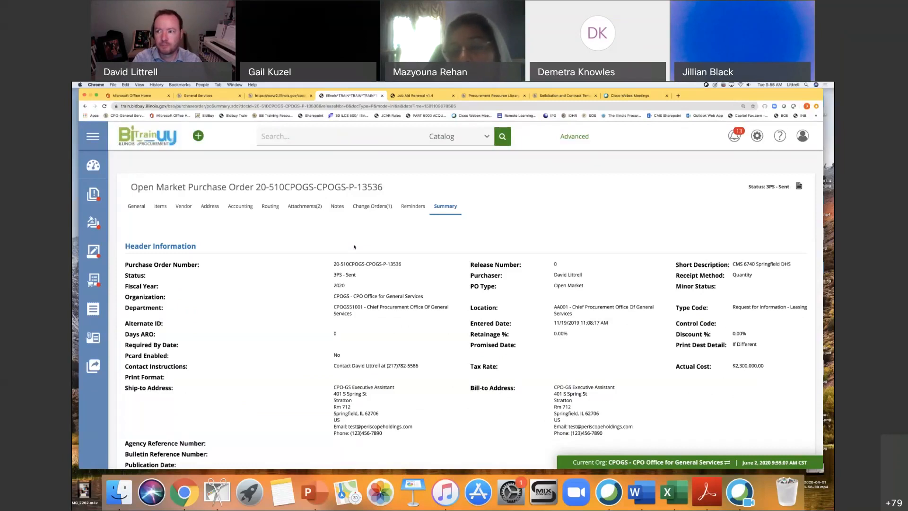
pyautogui.scroll(-3, 459, 241)
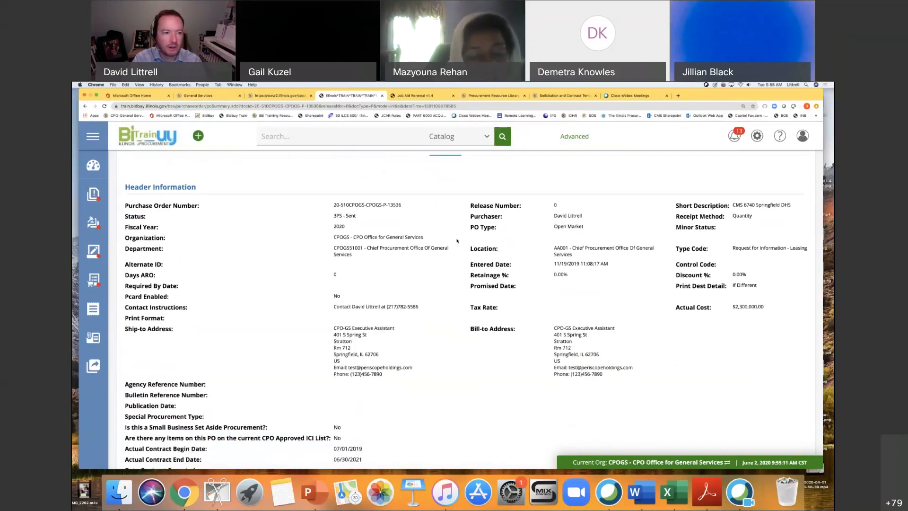
pyautogui.scroll(3, 457, 241)
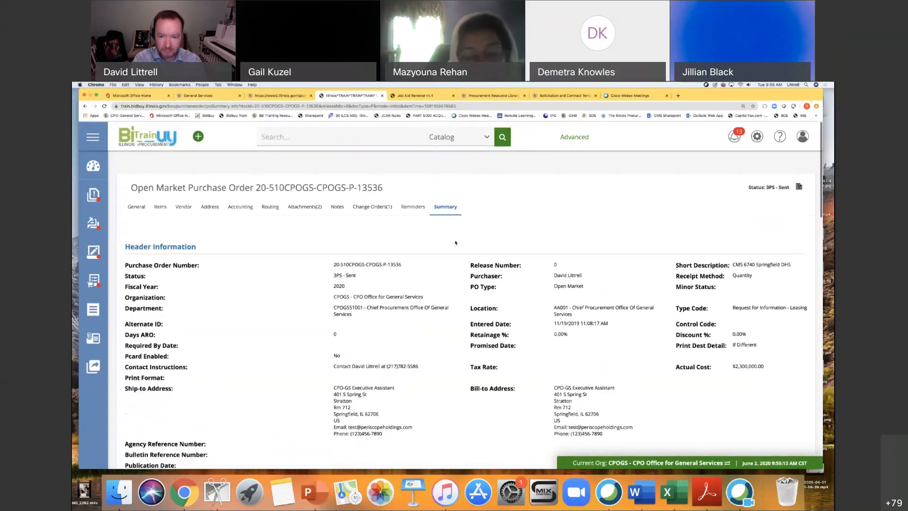